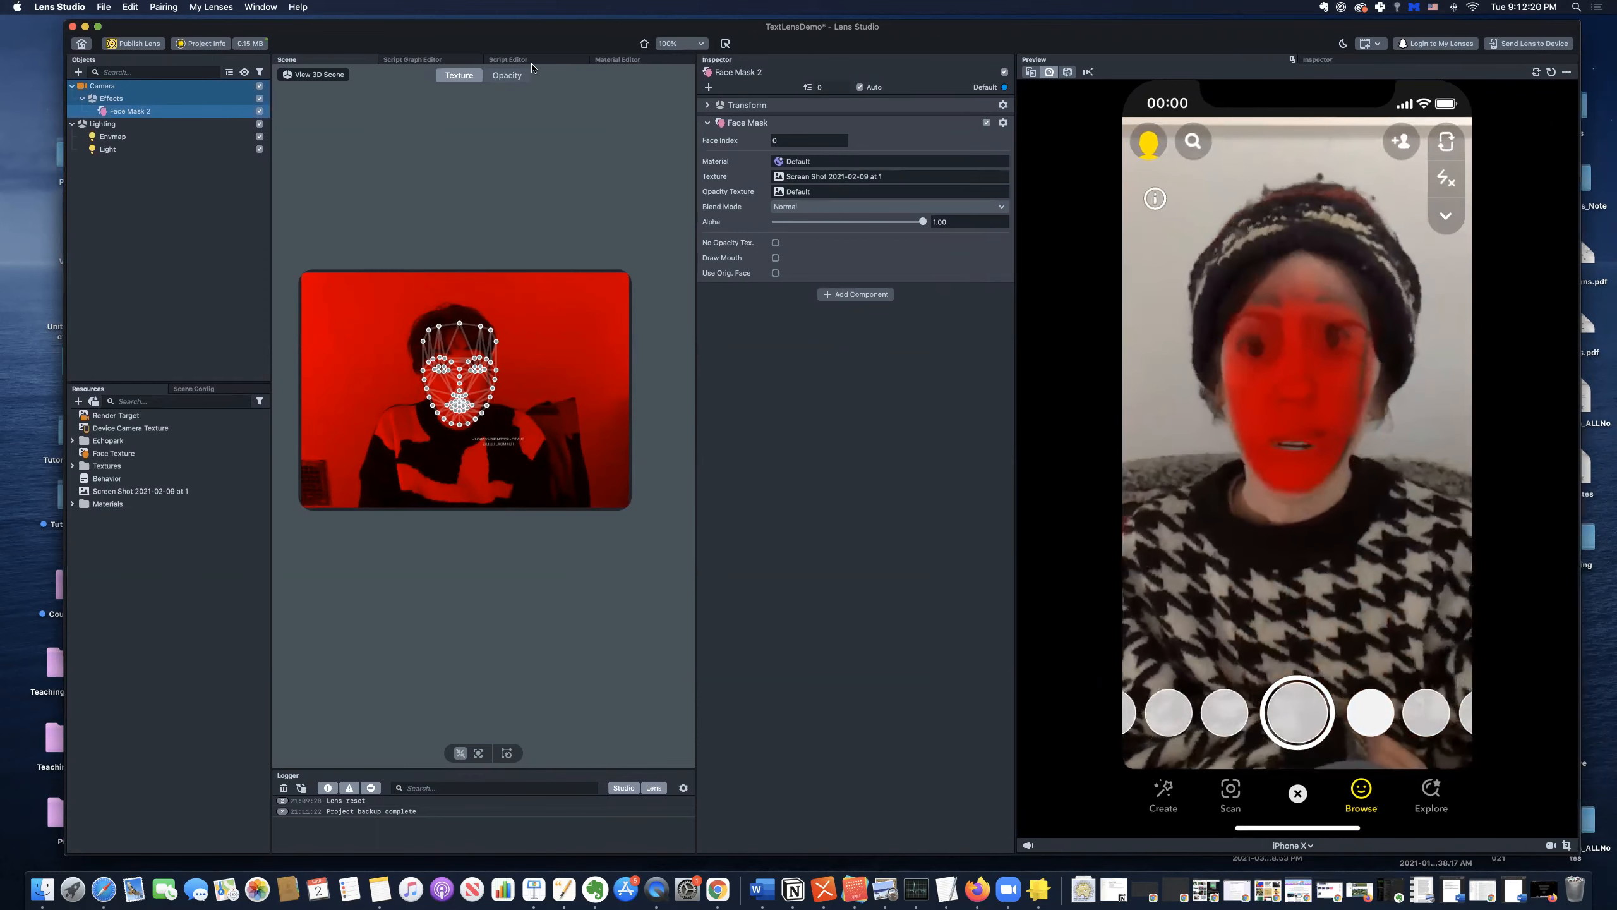
# - Widen the Inspector and Preview areas of the workspace slightly
pyautogui.doubleClick(151, 112)
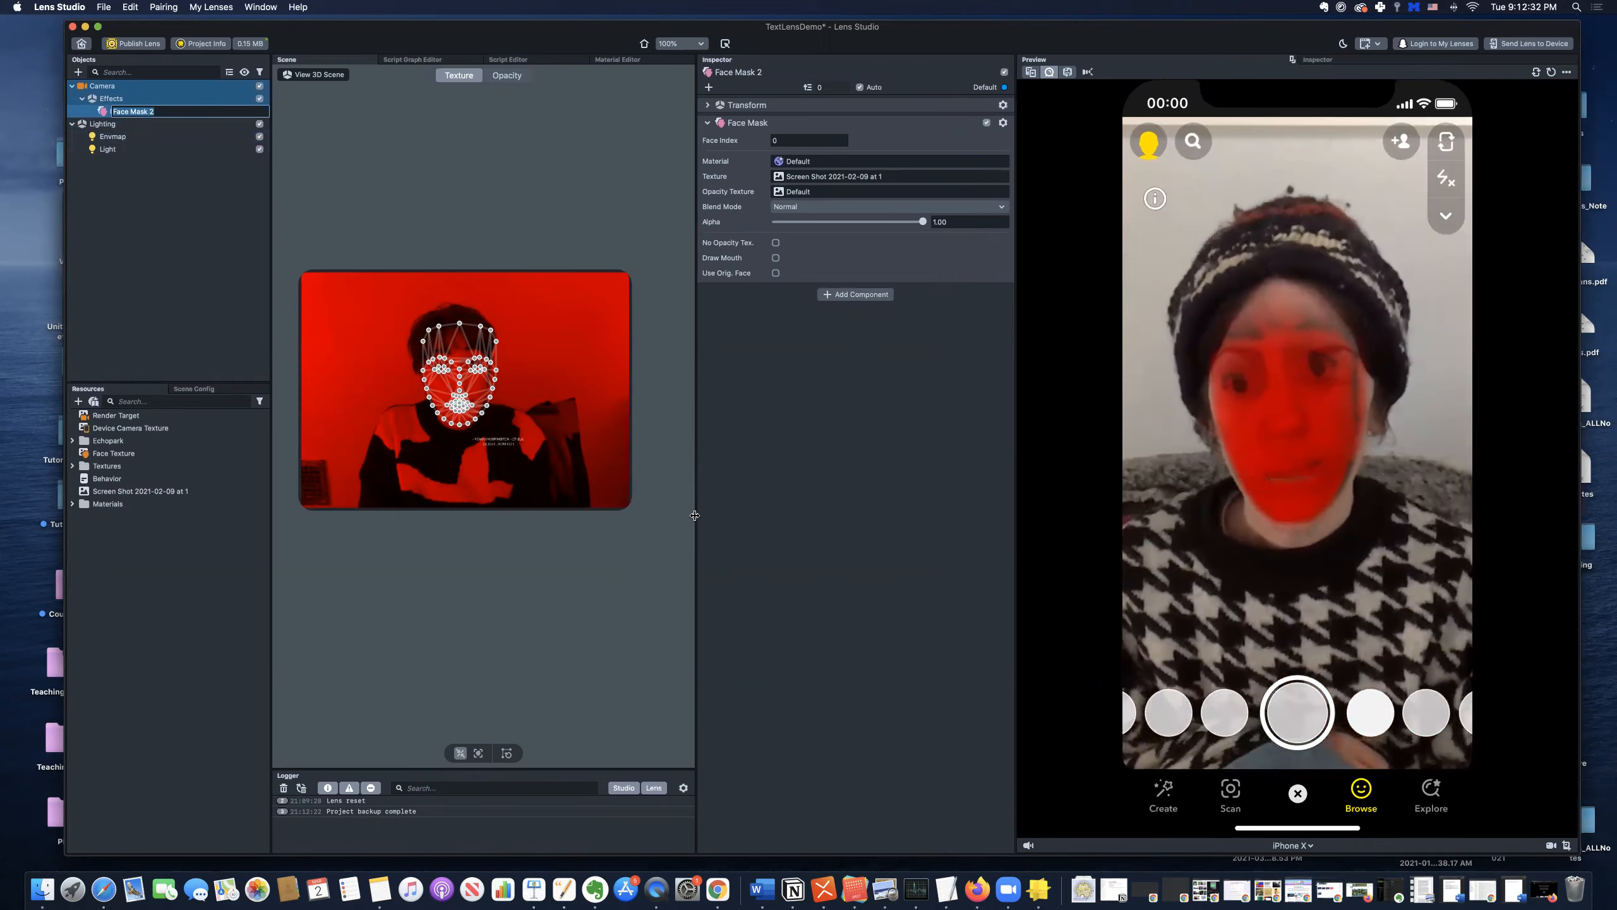
pyautogui.moveTo(686, 513); pyautogui.dragTo(660, 513)
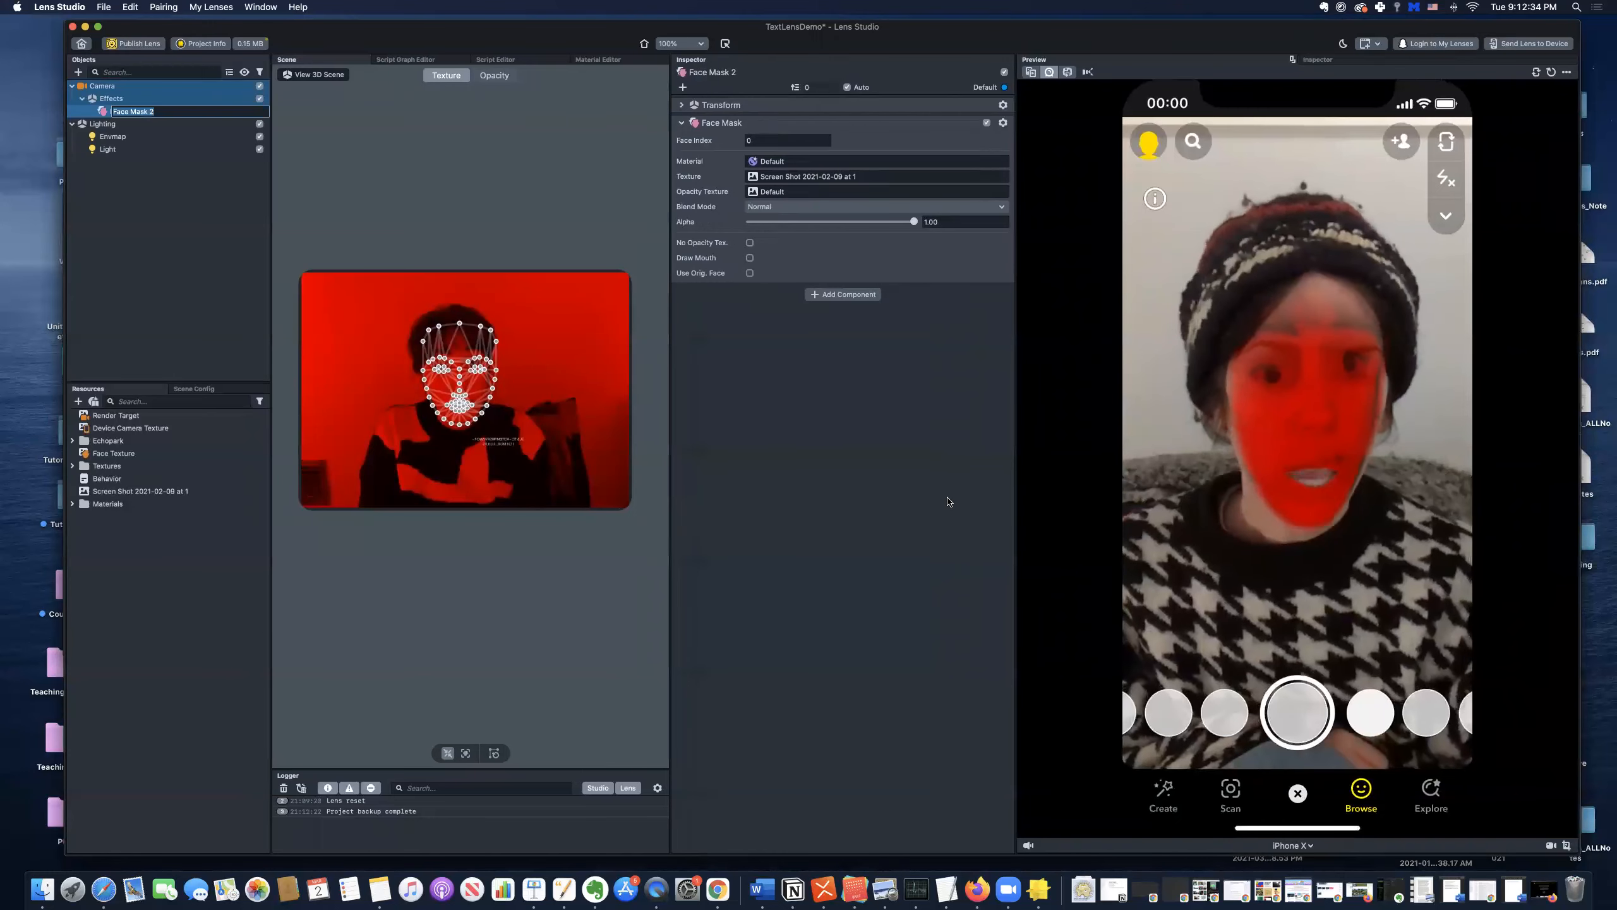
pyautogui.click(1016, 506)
pyautogui.moveTo(1014, 503)
pyautogui.mouseDown()
pyautogui.moveTo(986, 504)
pyautogui.moveTo(1005, 512)
pyautogui.mouseUp()
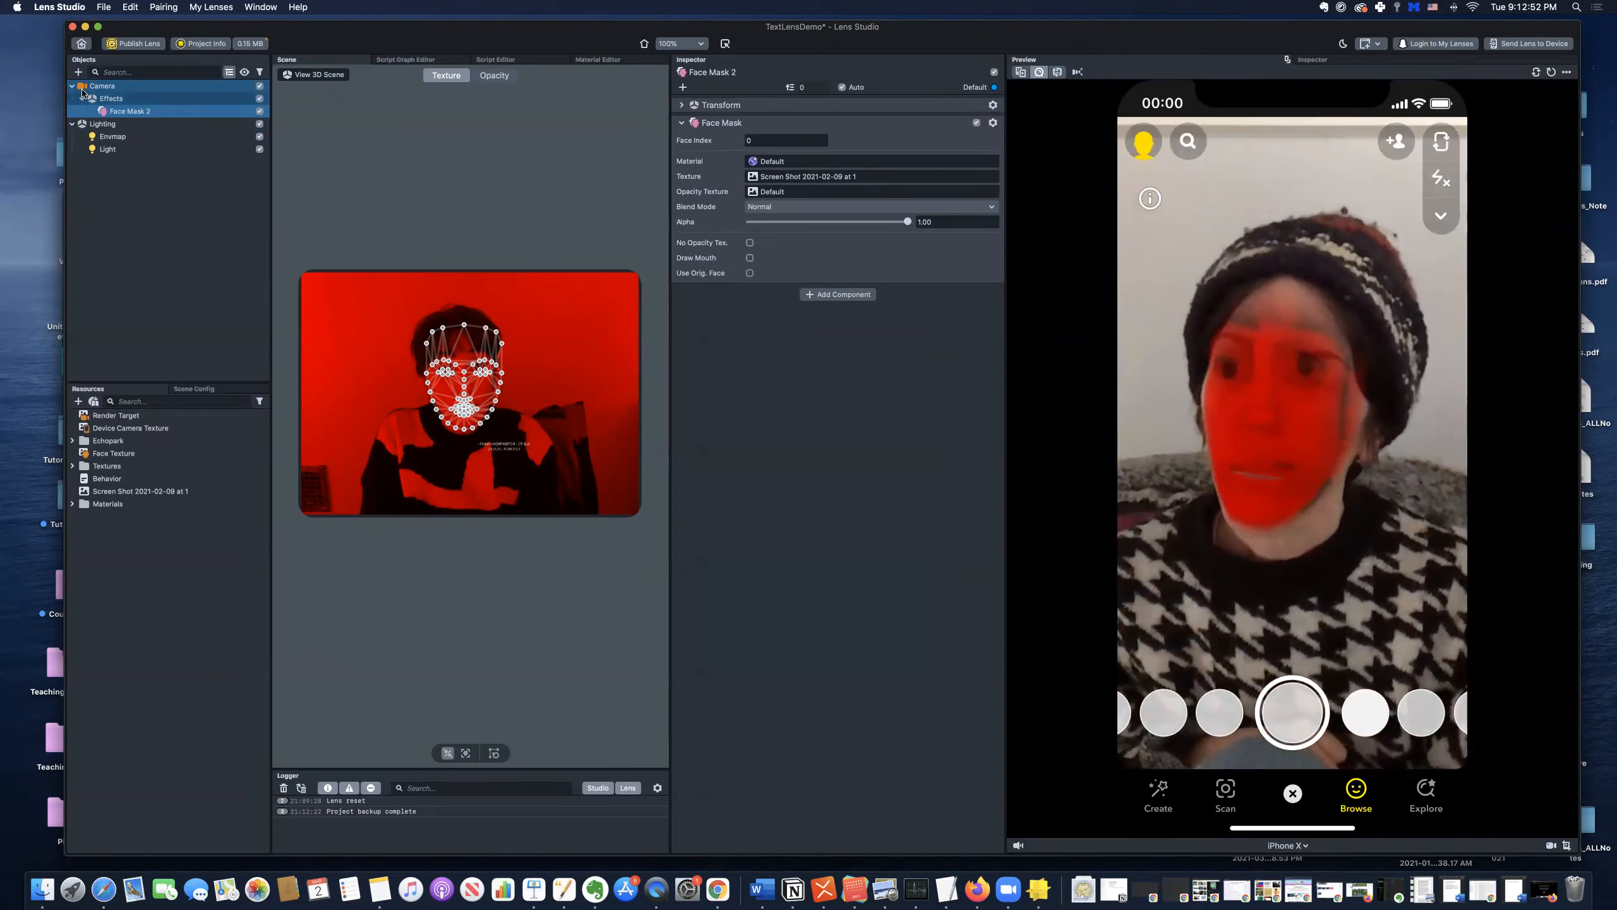
# - Add a Head Binding face effect under the Effects object
pyautogui.click(113, 100)
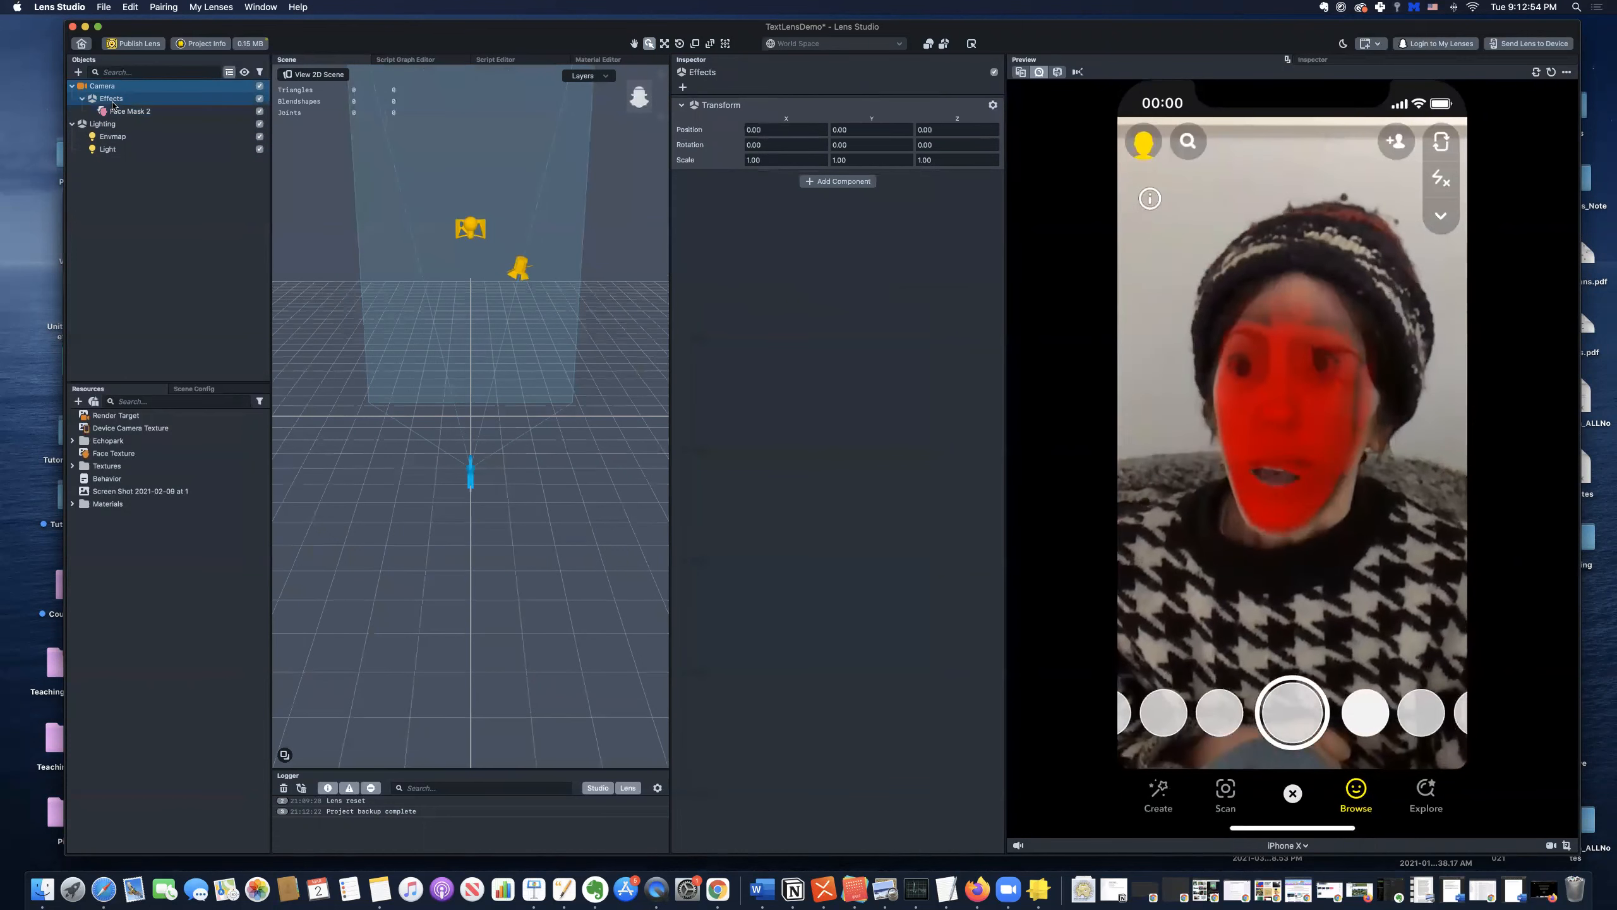
pyautogui.click(82, 99)
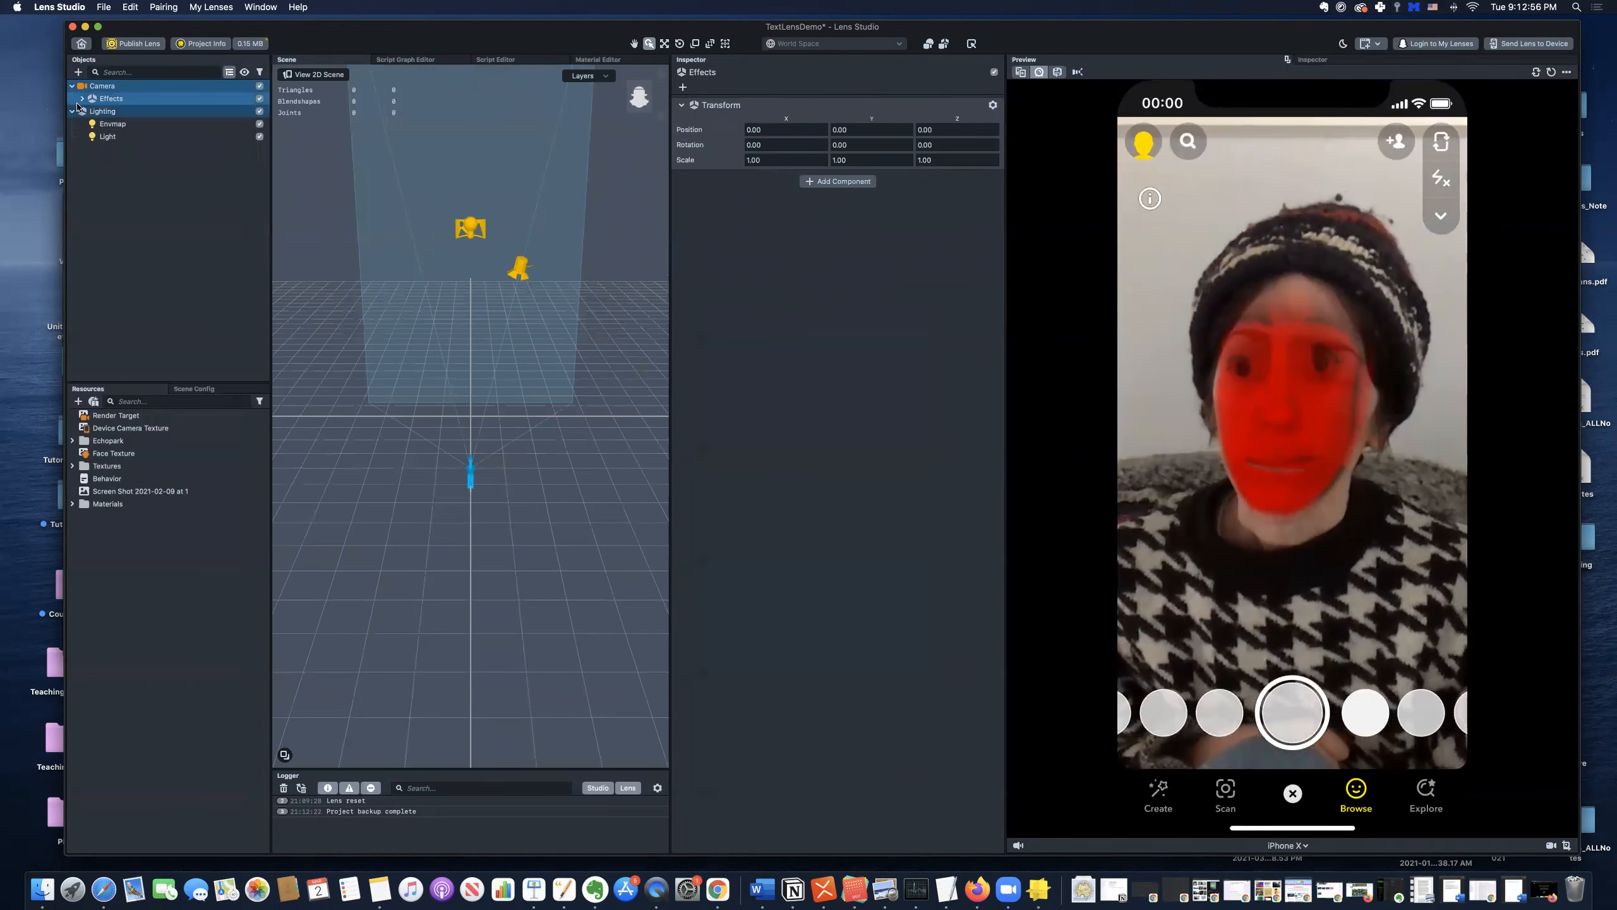
pyautogui.click(81, 98)
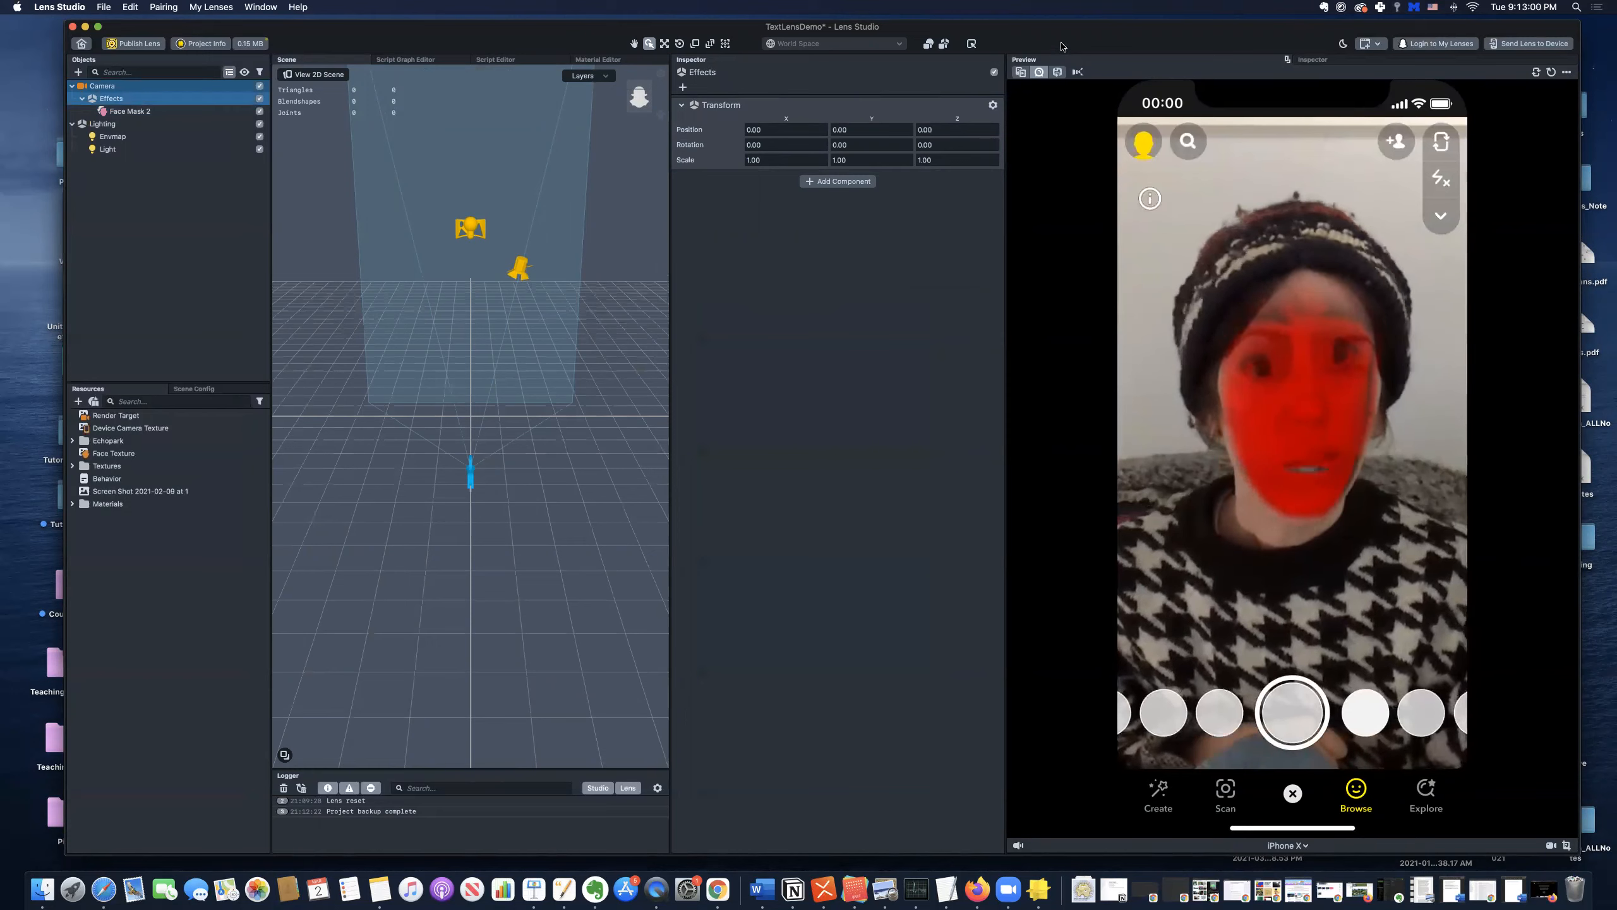
pyautogui.click(78, 73)
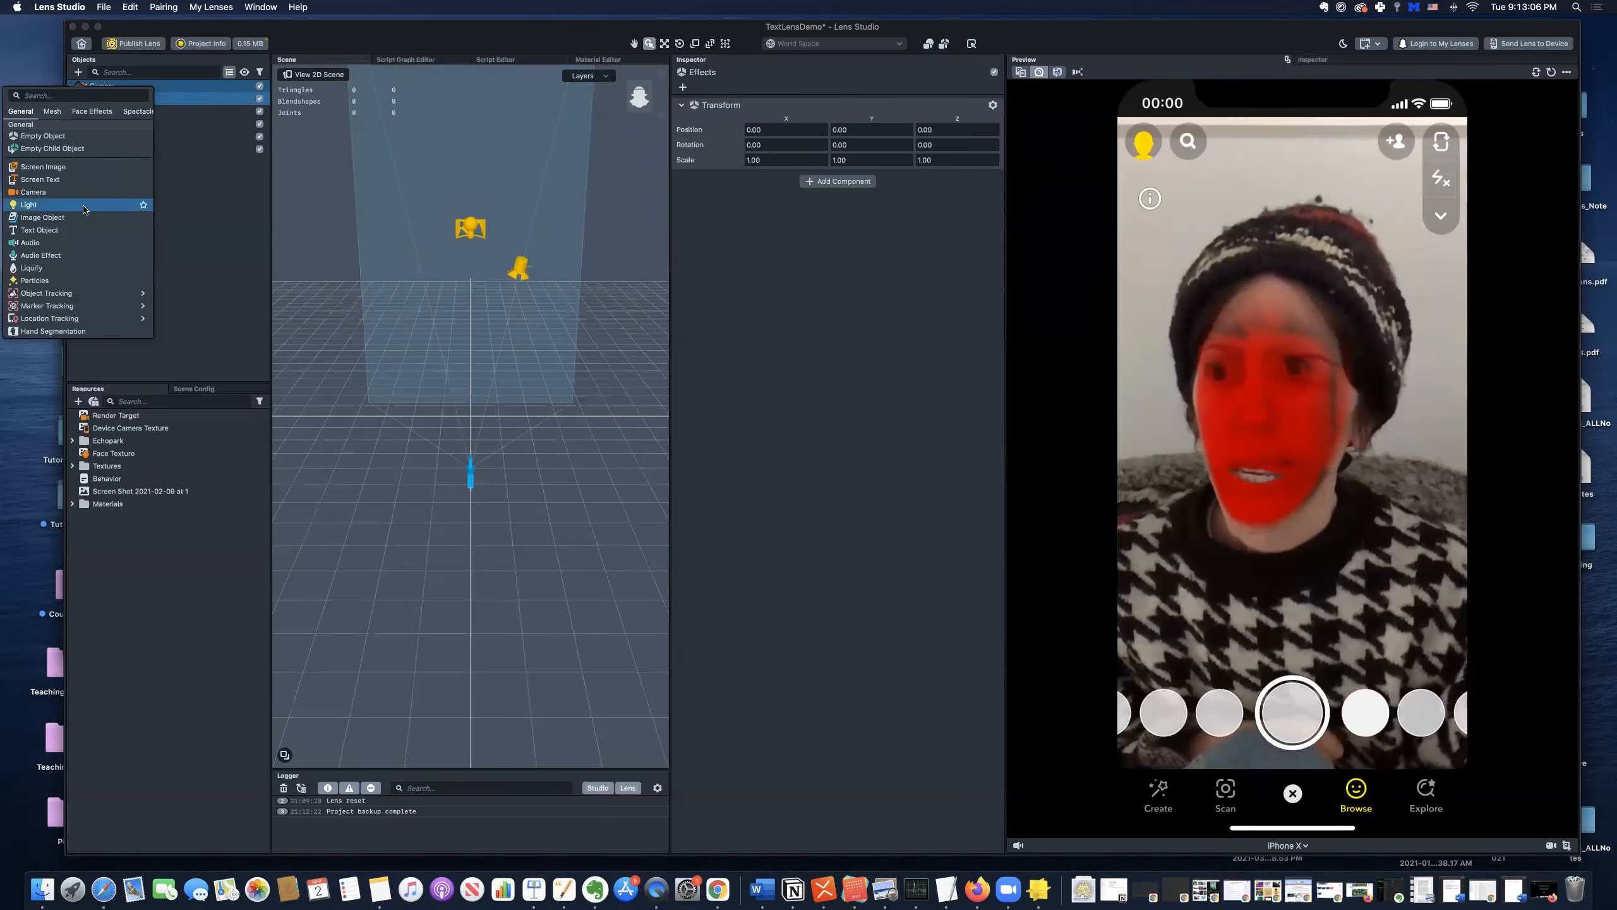
pyautogui.click(92, 111)
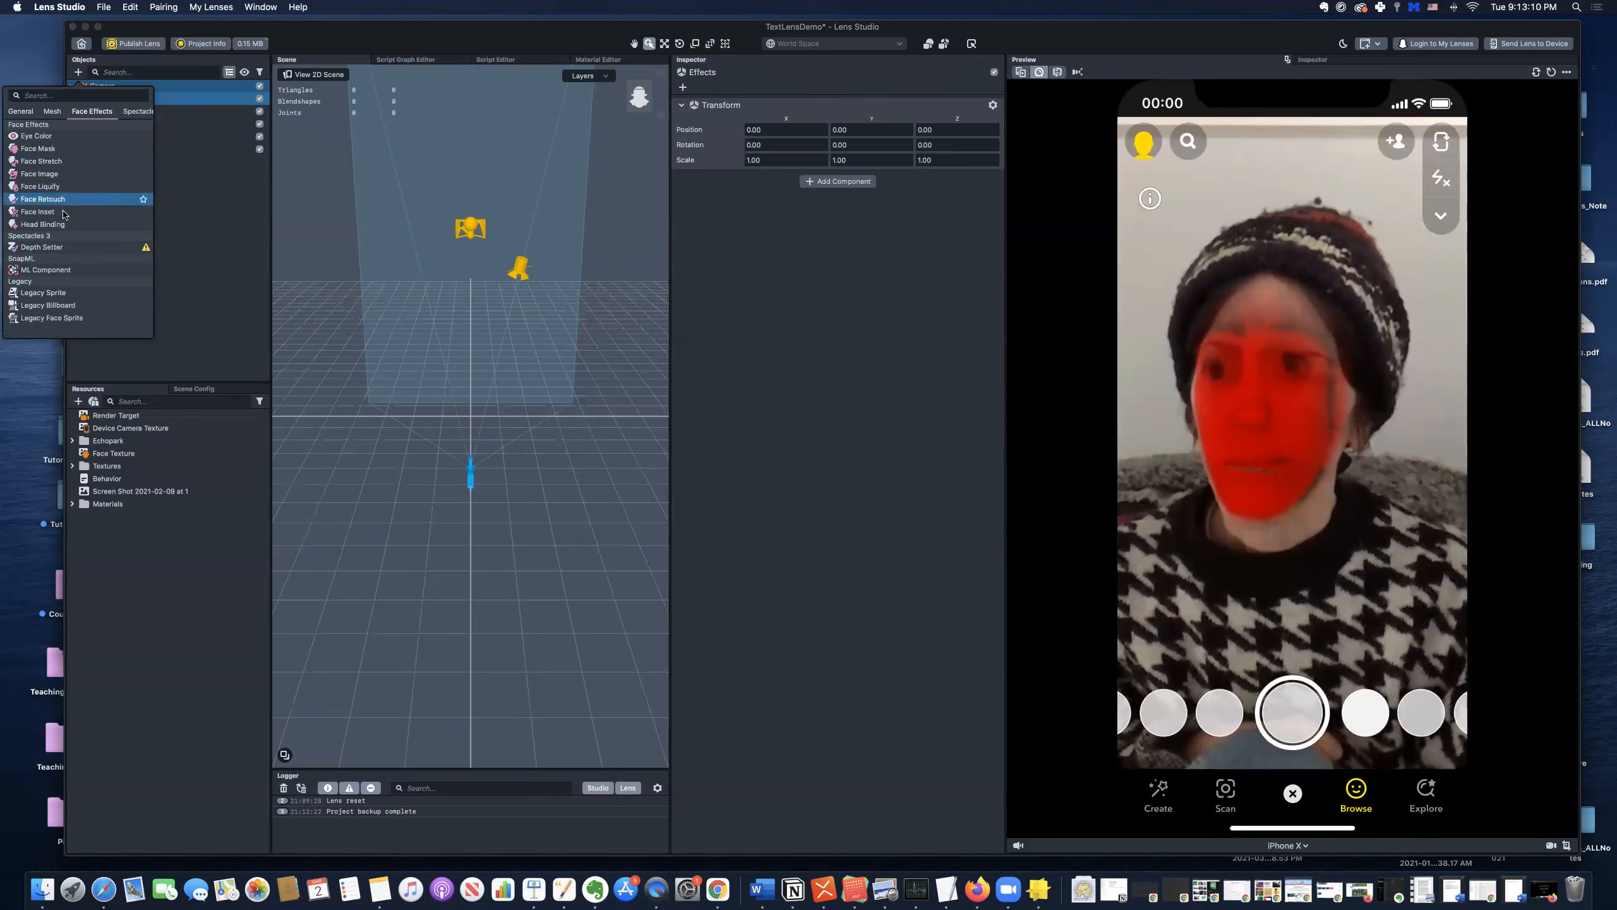
pyautogui.click(81, 226)
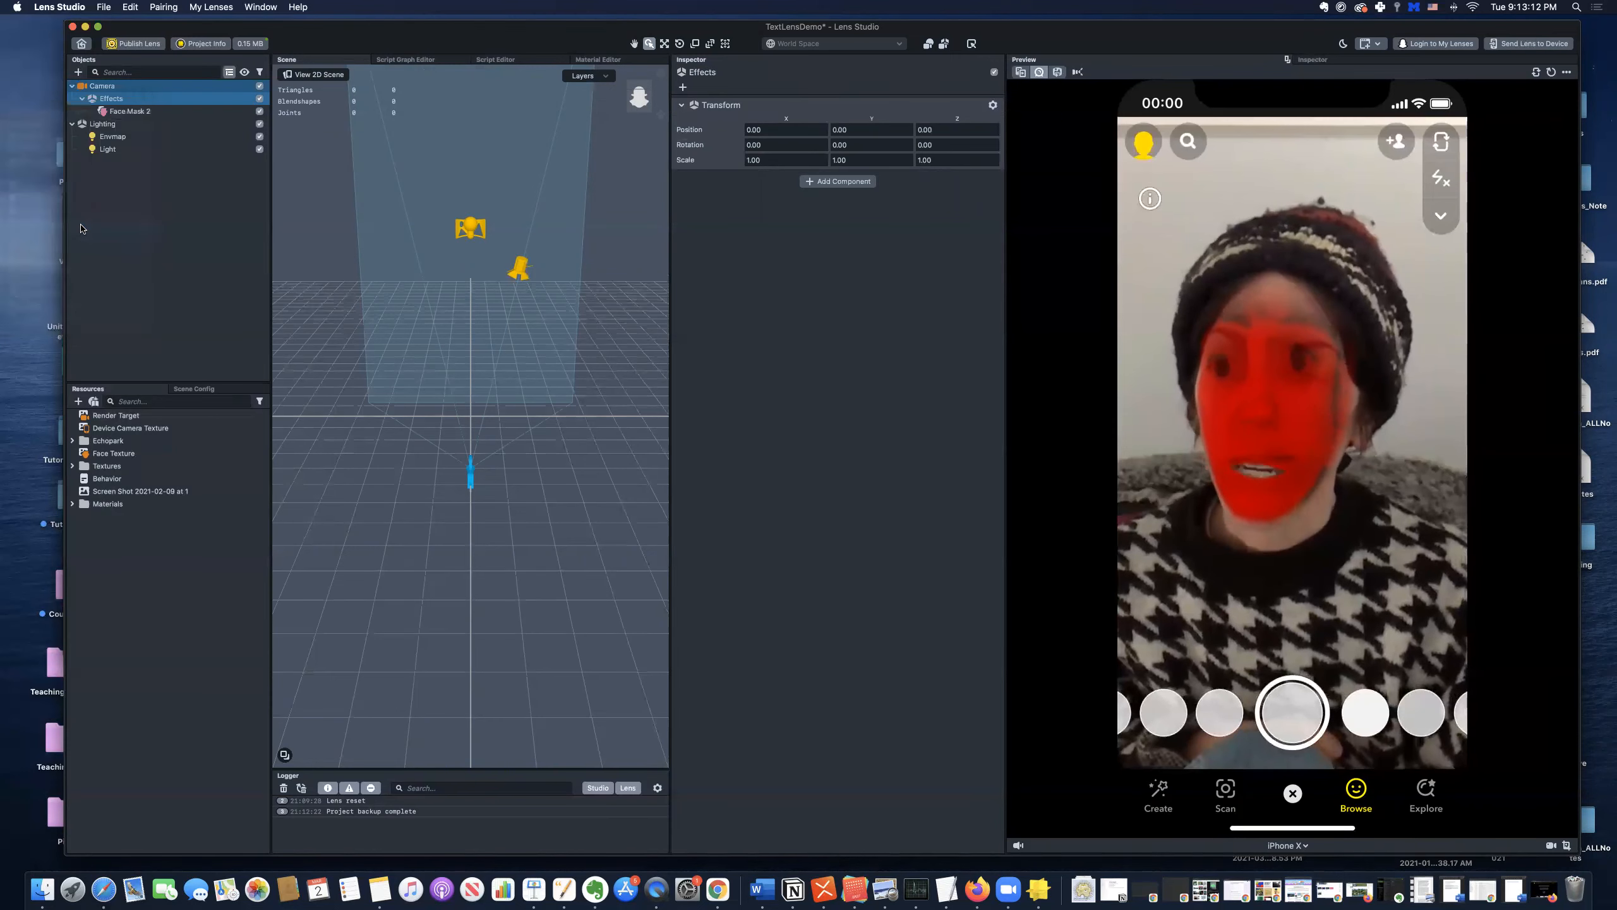
# - Disable the Face Occluder inside the head binding
pyautogui.click(93, 126)
pyautogui.click(152, 138)
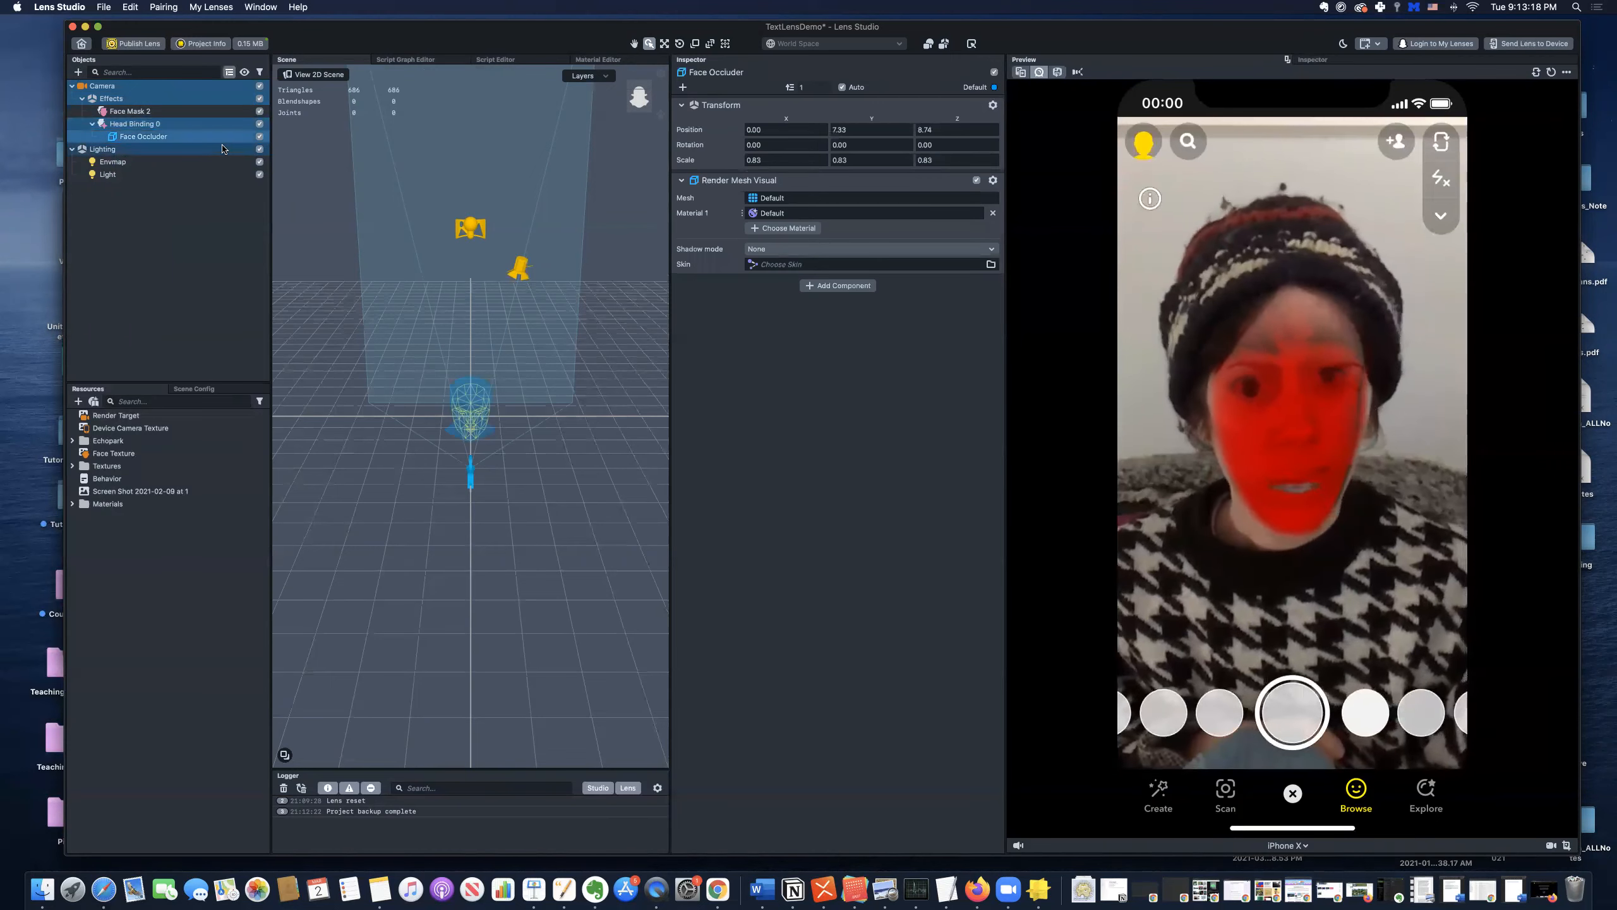
pyautogui.click(259, 137)
pyautogui.click(147, 126)
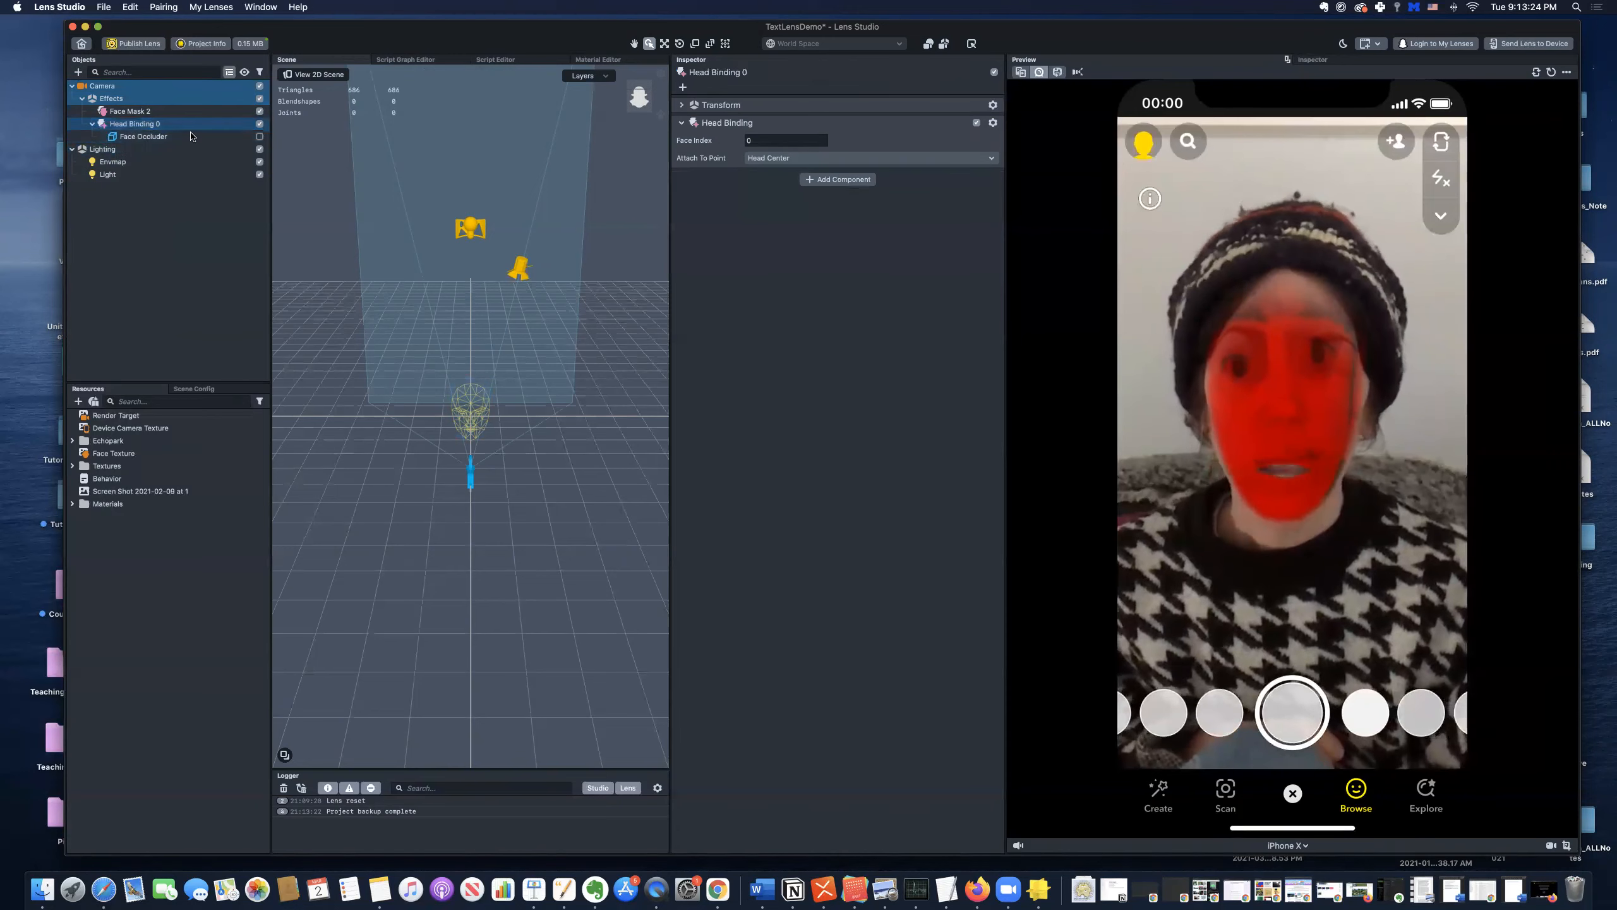
pyautogui.doubleClick(134, 125)
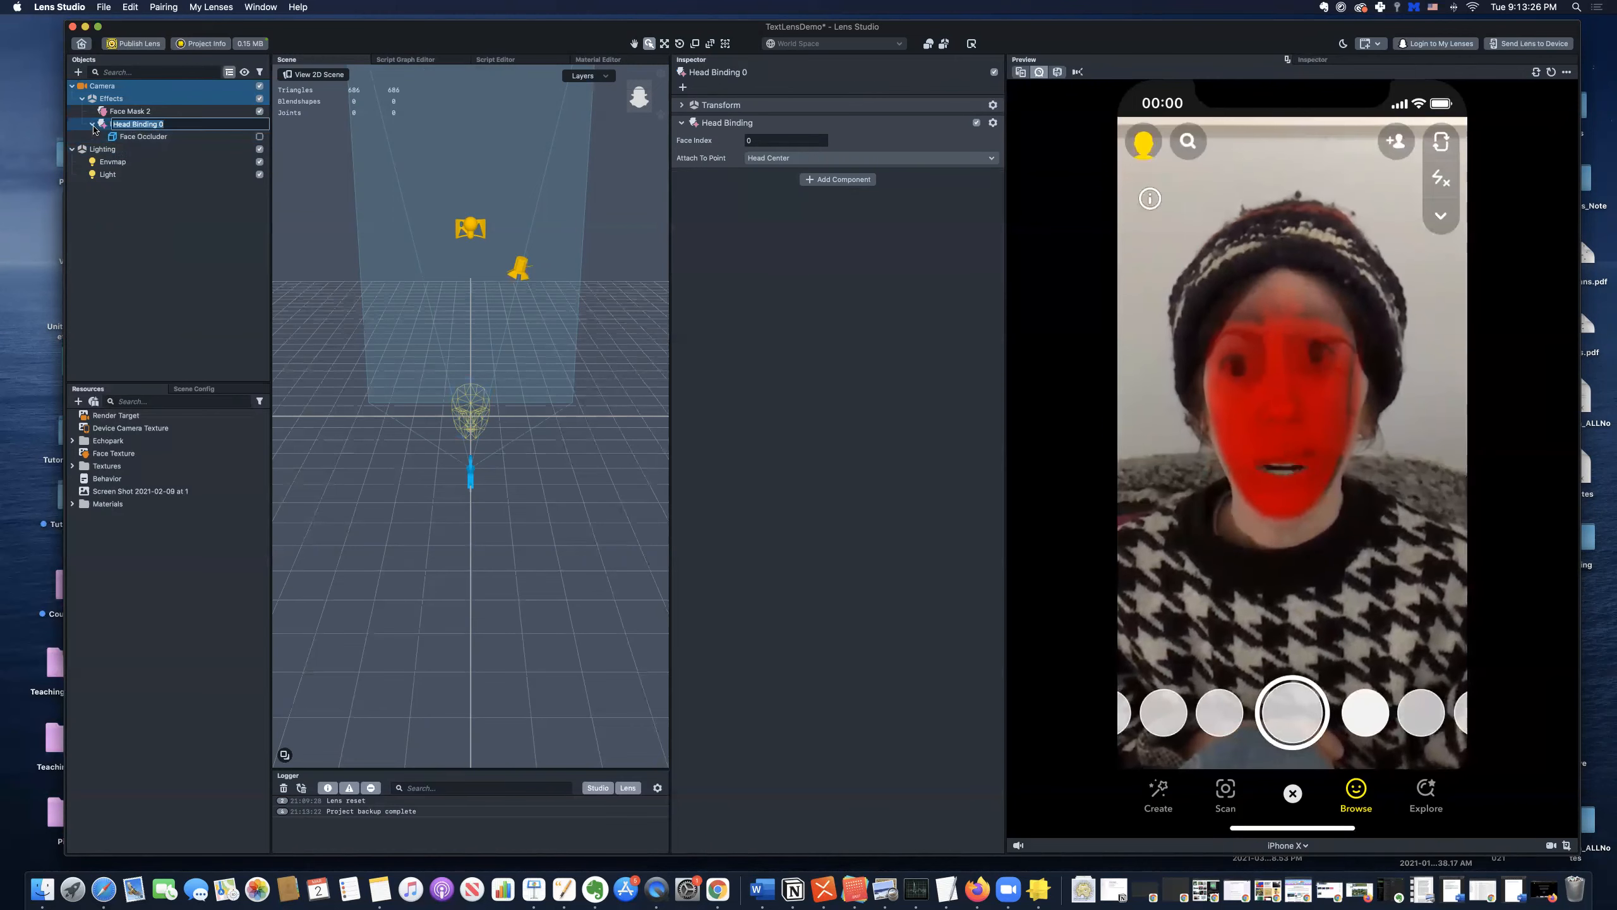
pyautogui.click(93, 125)
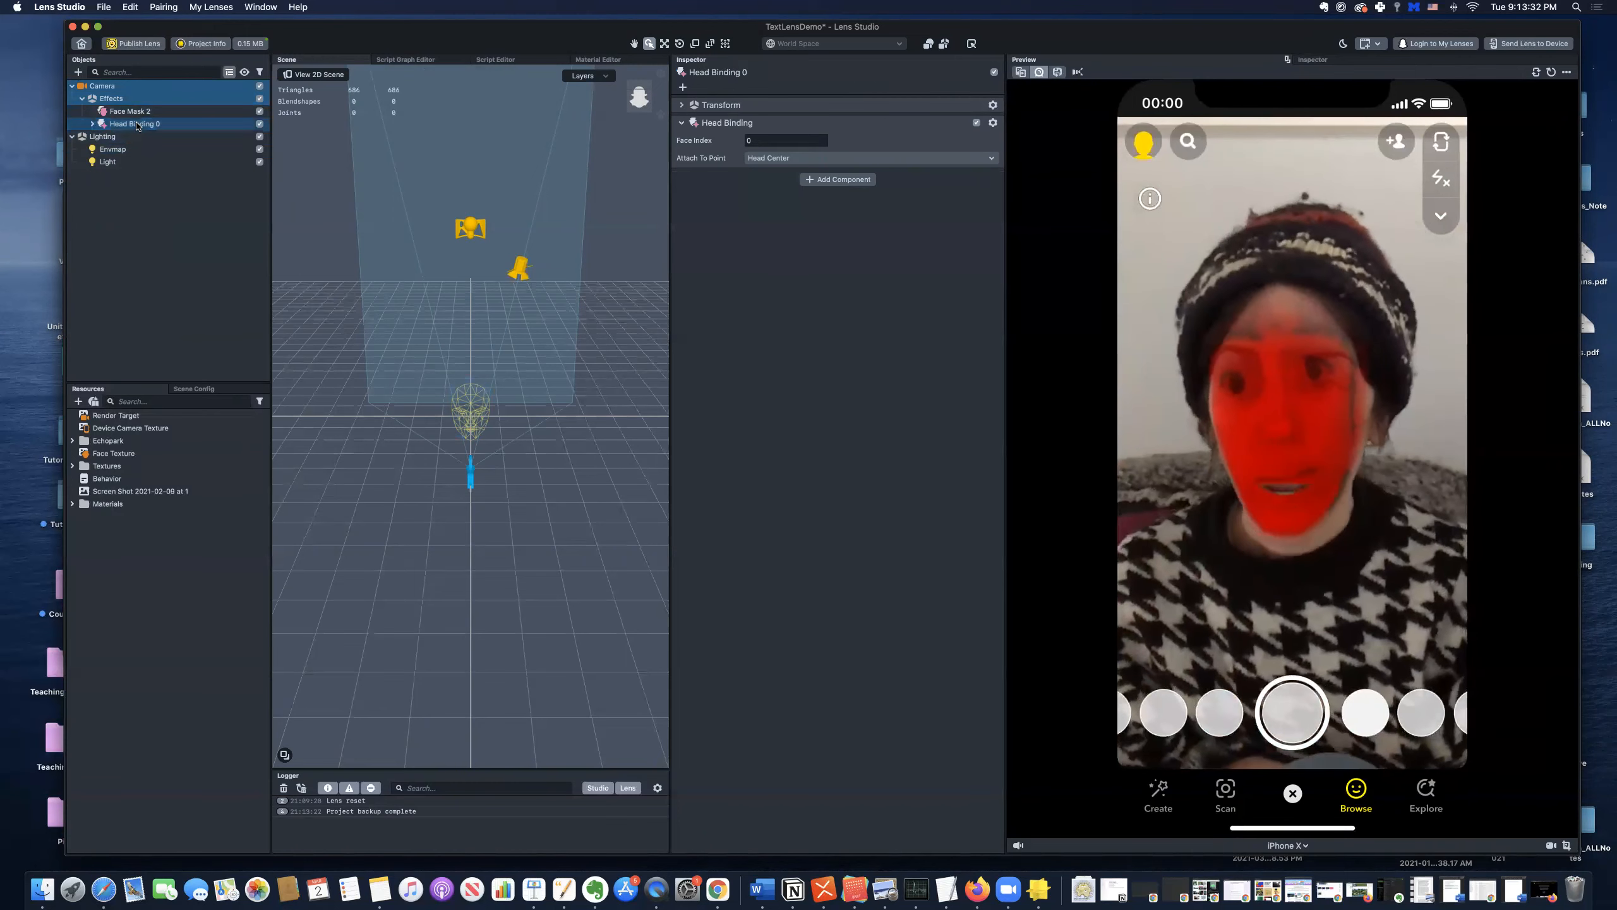
pyautogui.click(93, 125)
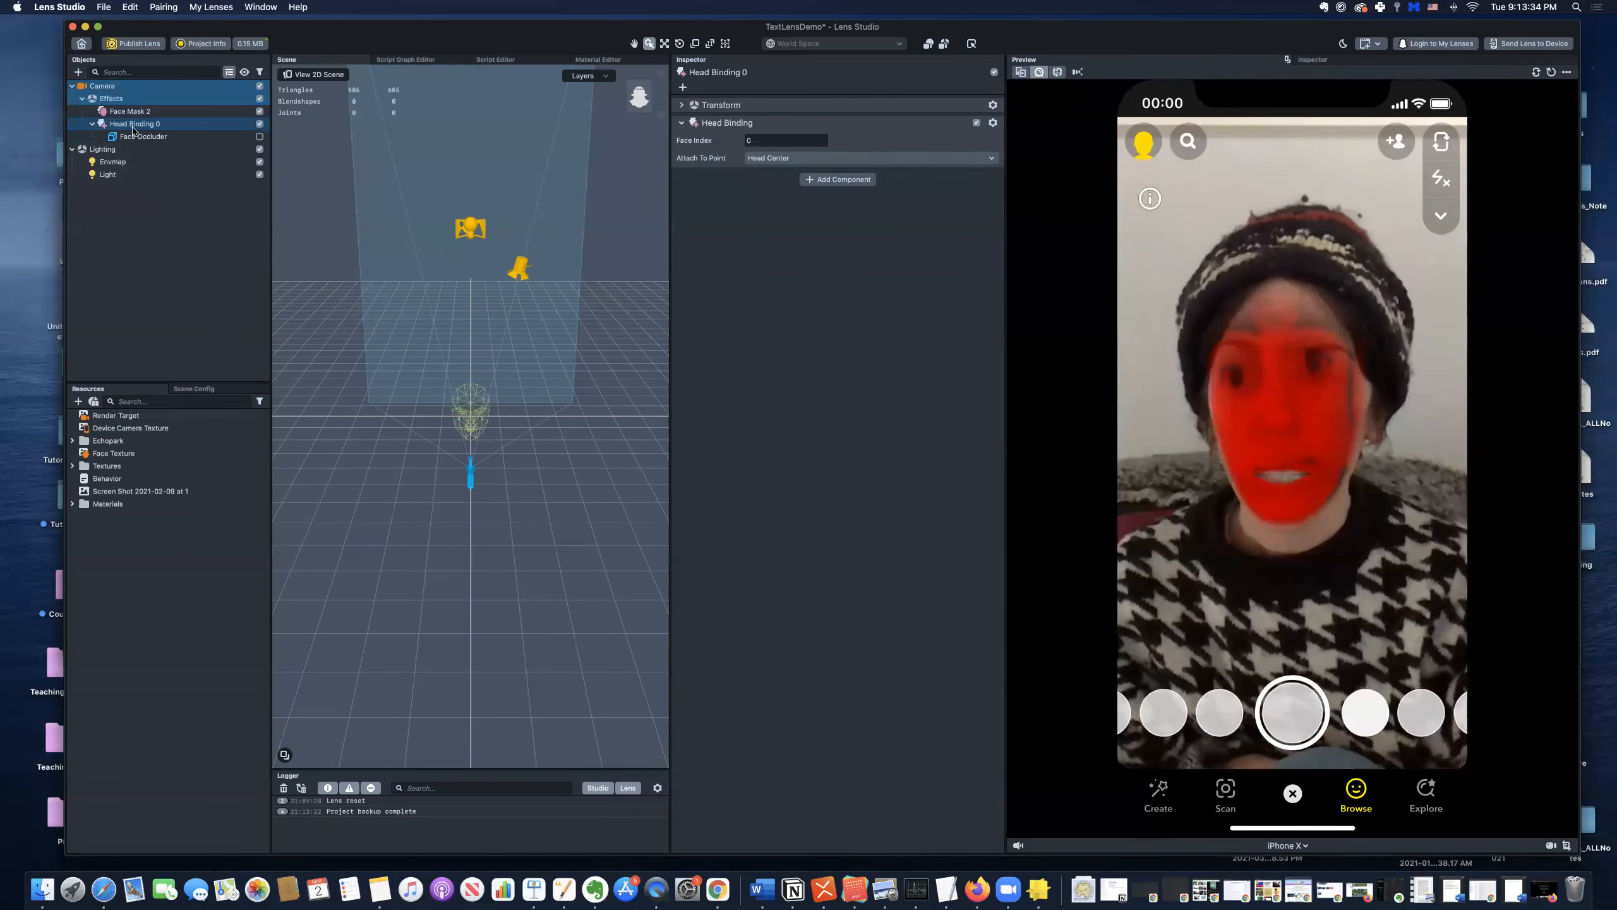
pyautogui.doubleClick(170, 123)
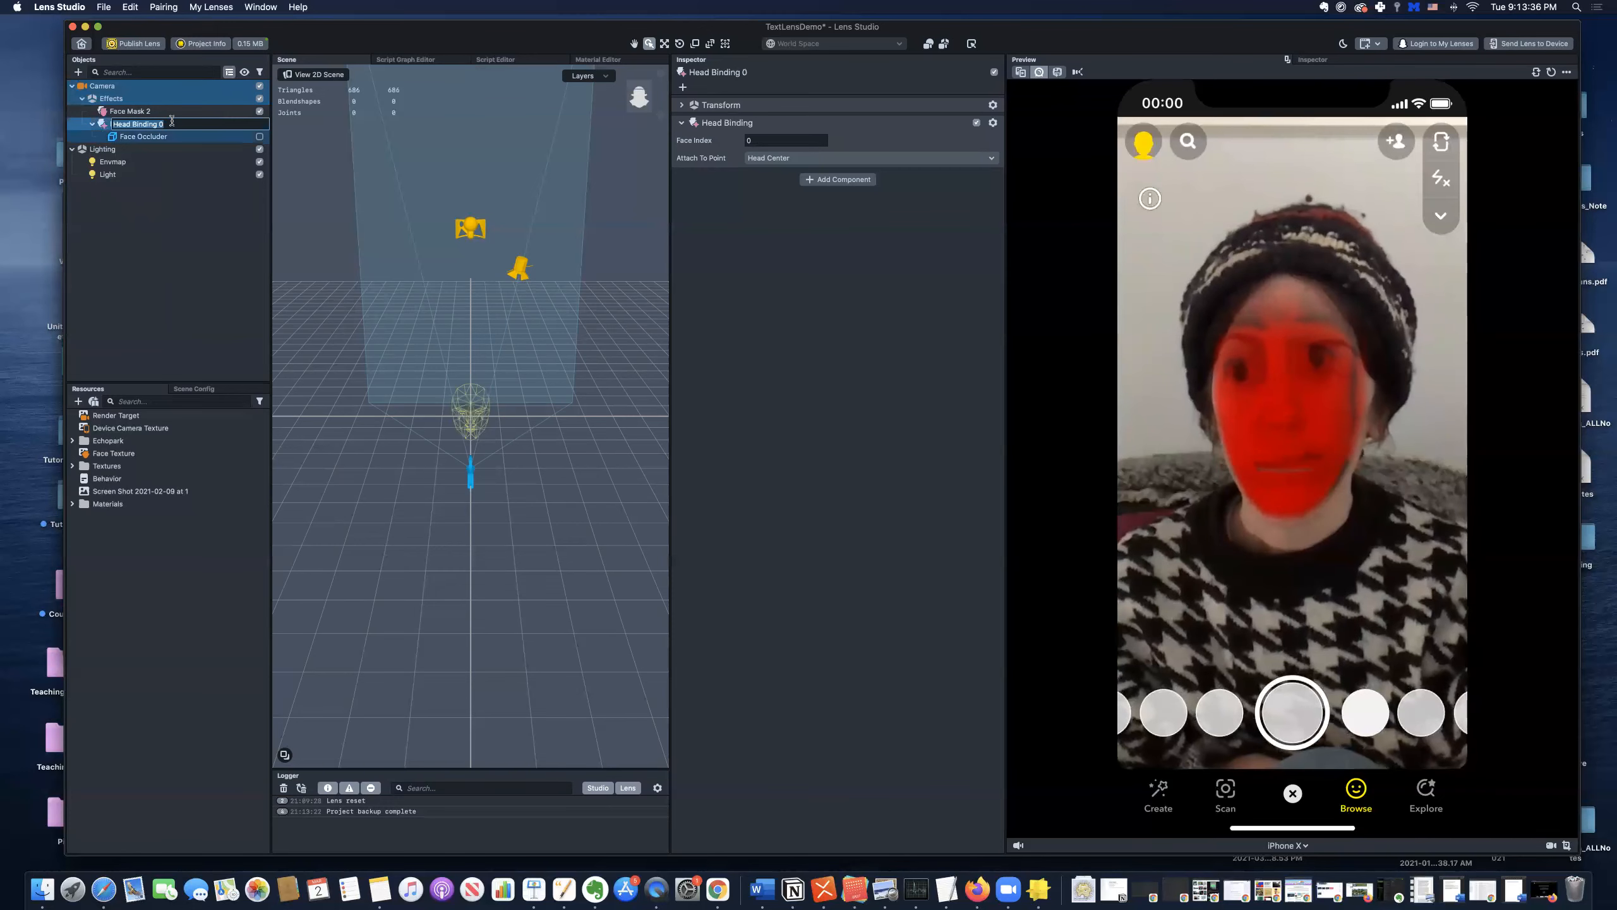
pyautogui.click(199, 261)
# - Add a Text Object as a child of the head binding
pyautogui.click(208, 125)
pyautogui.click(78, 72)
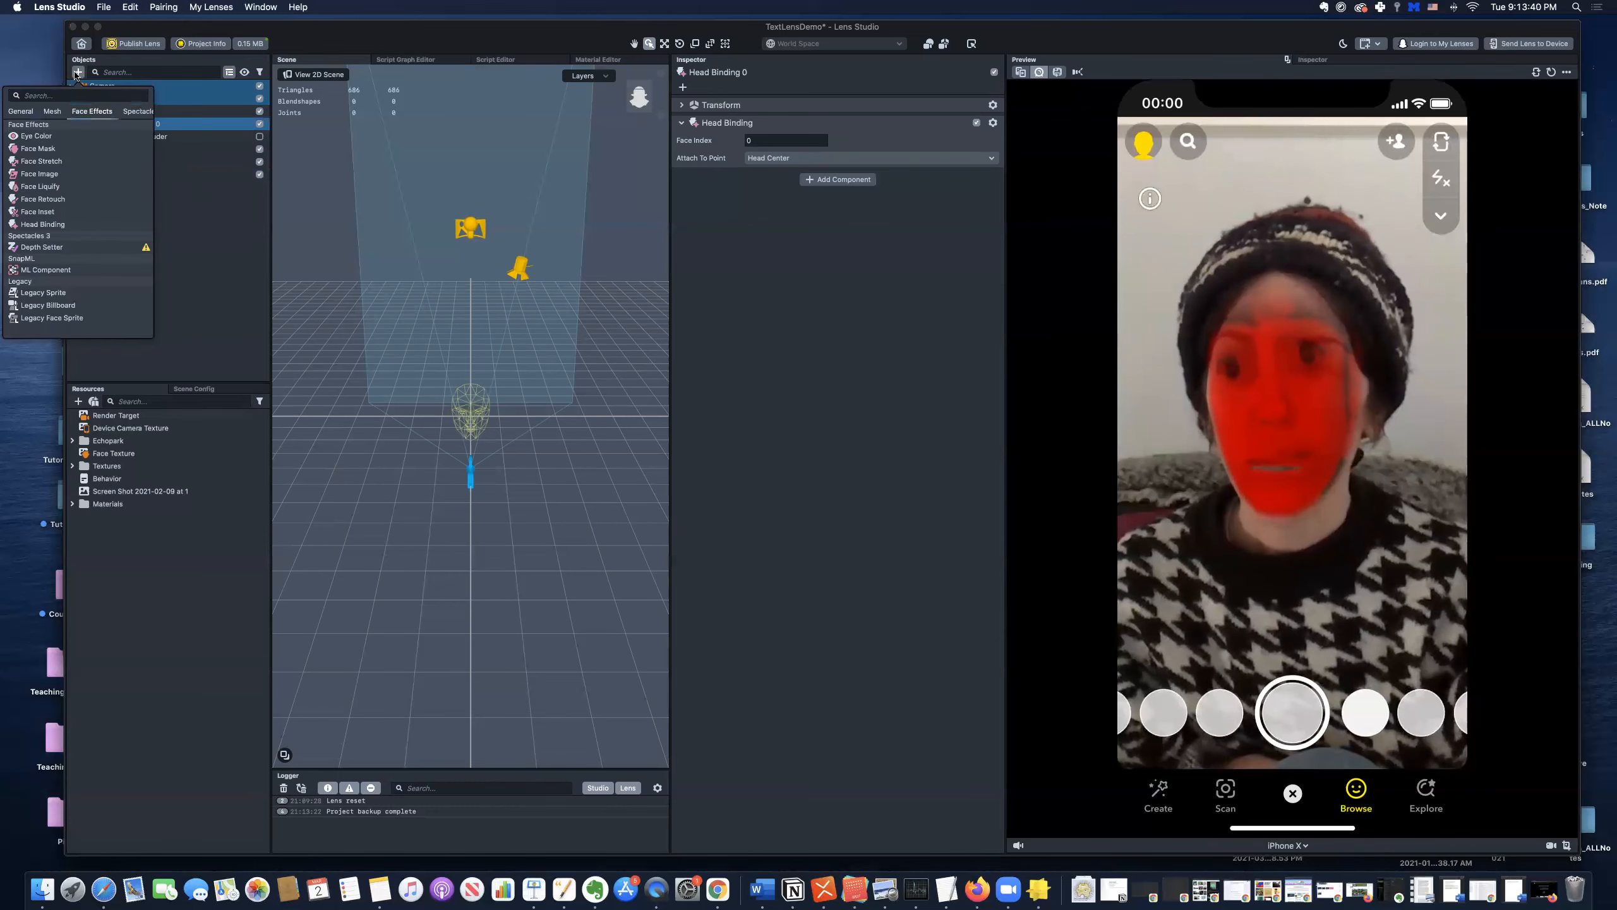
pyautogui.click(13, 112)
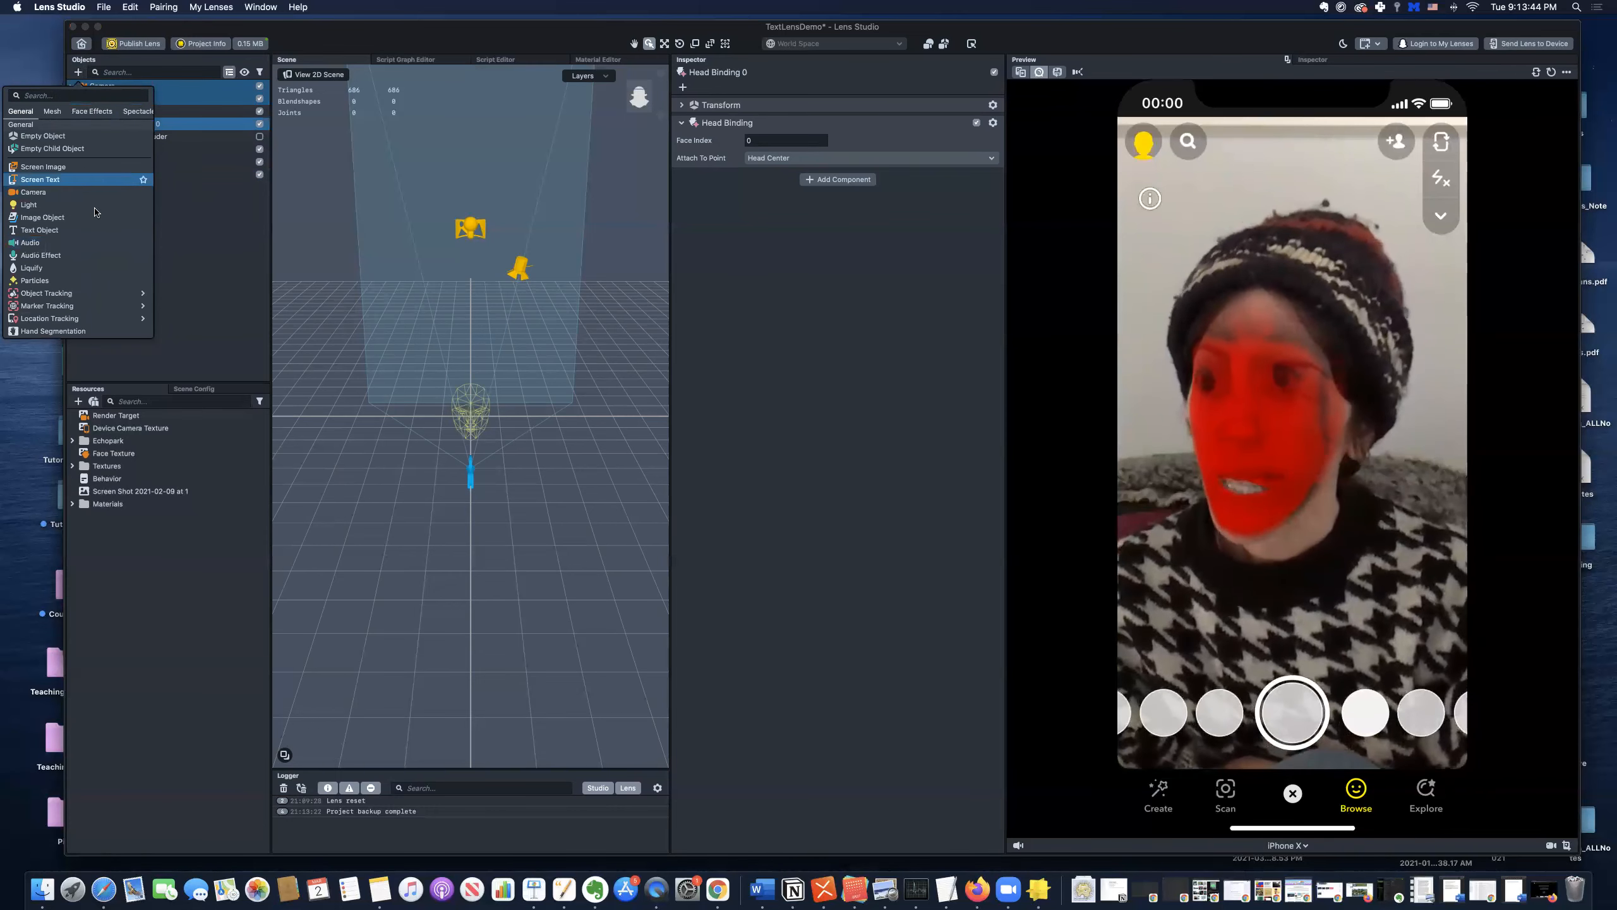
pyautogui.scroll(-2, 93, 215)
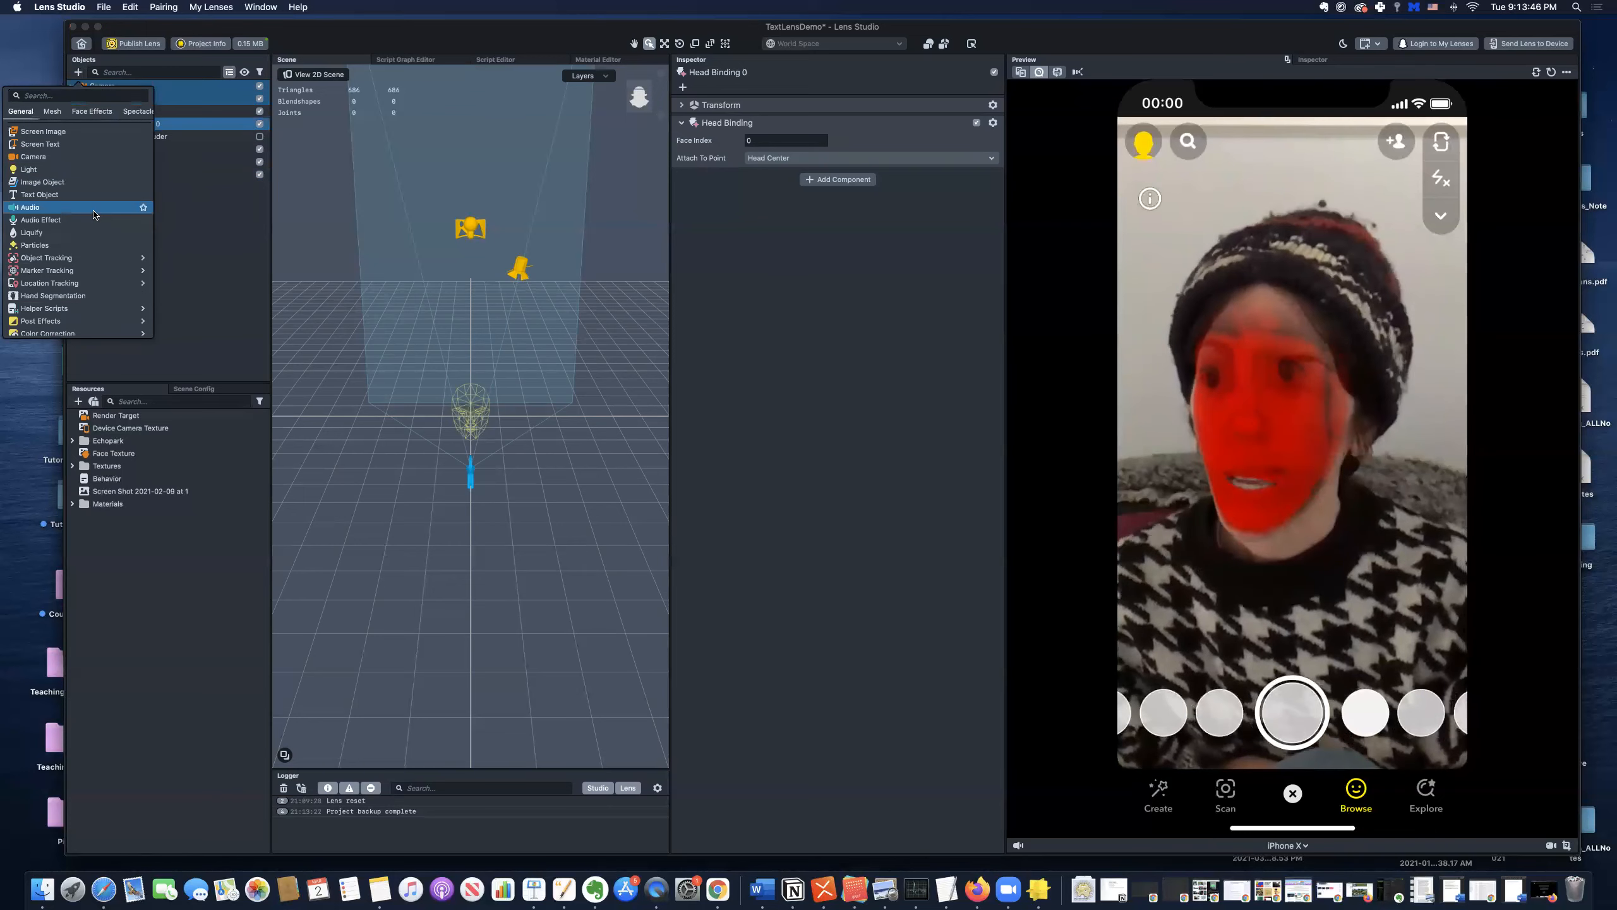
pyautogui.click(39, 196)
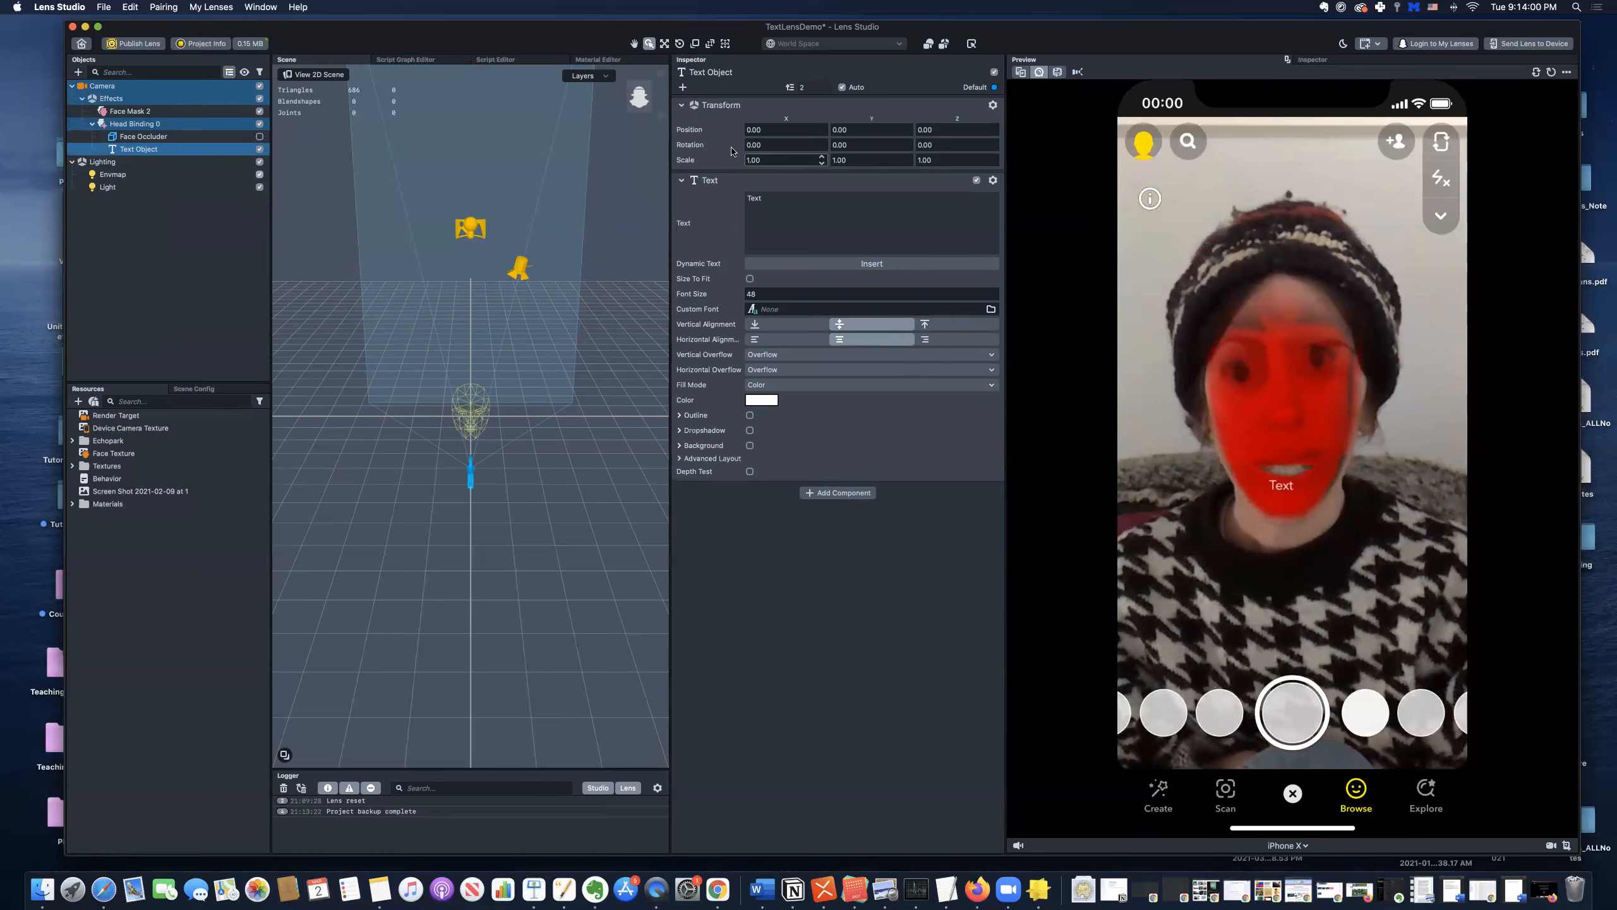
# - Replace the text object's placeholder with "Mesages here that we want to say. End project green light."
pyautogui.doubleClick(770, 200)
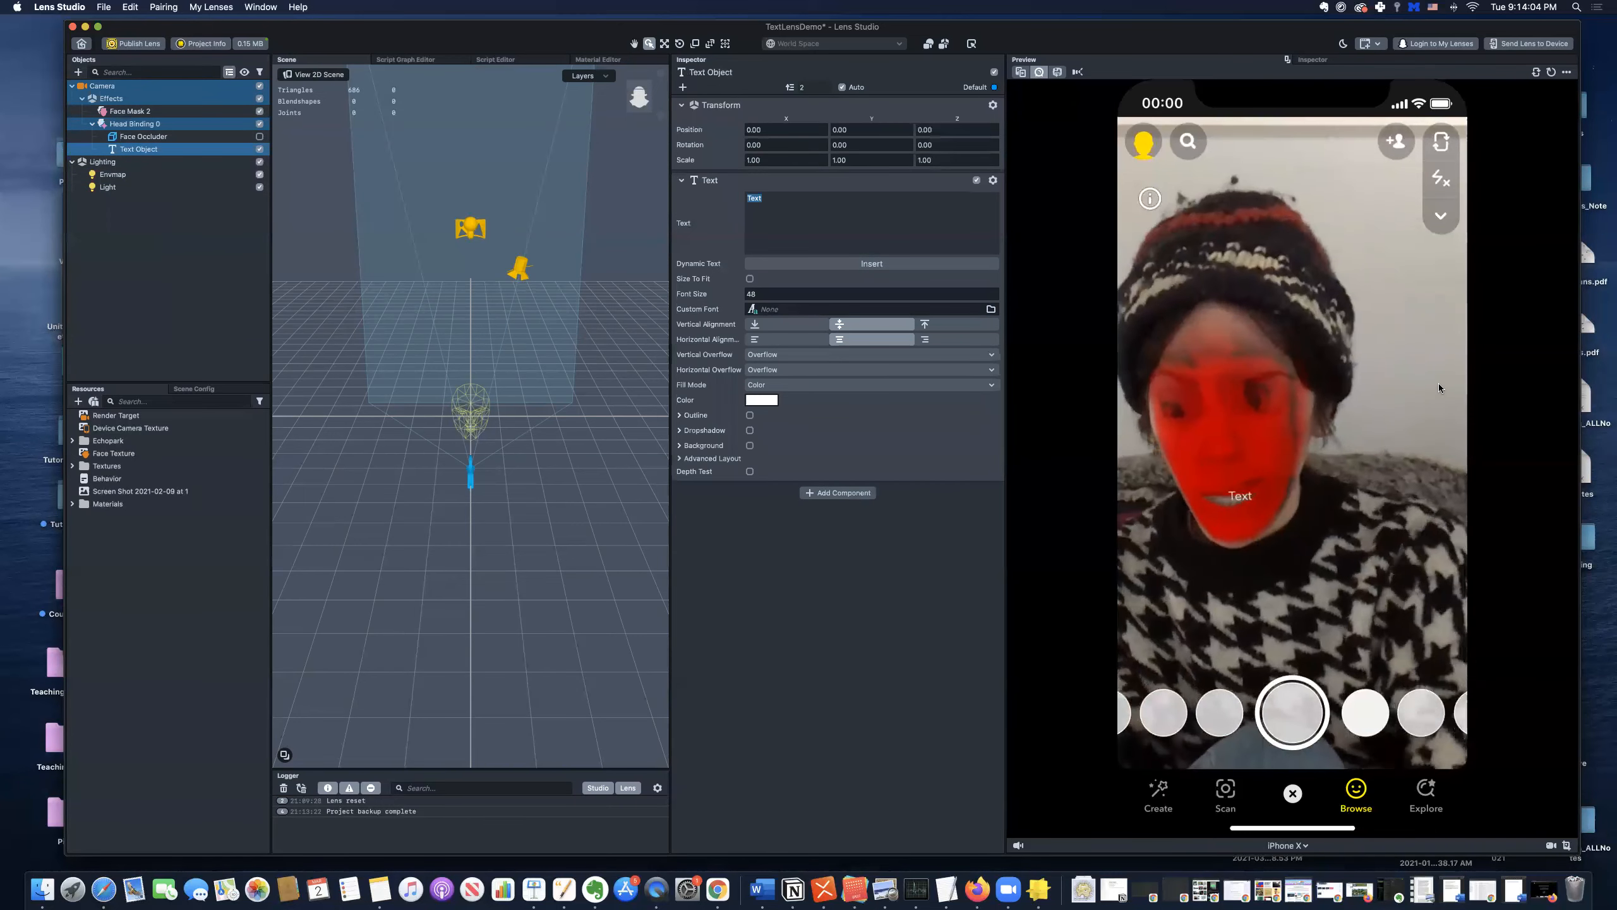
pyautogui.write('Me')
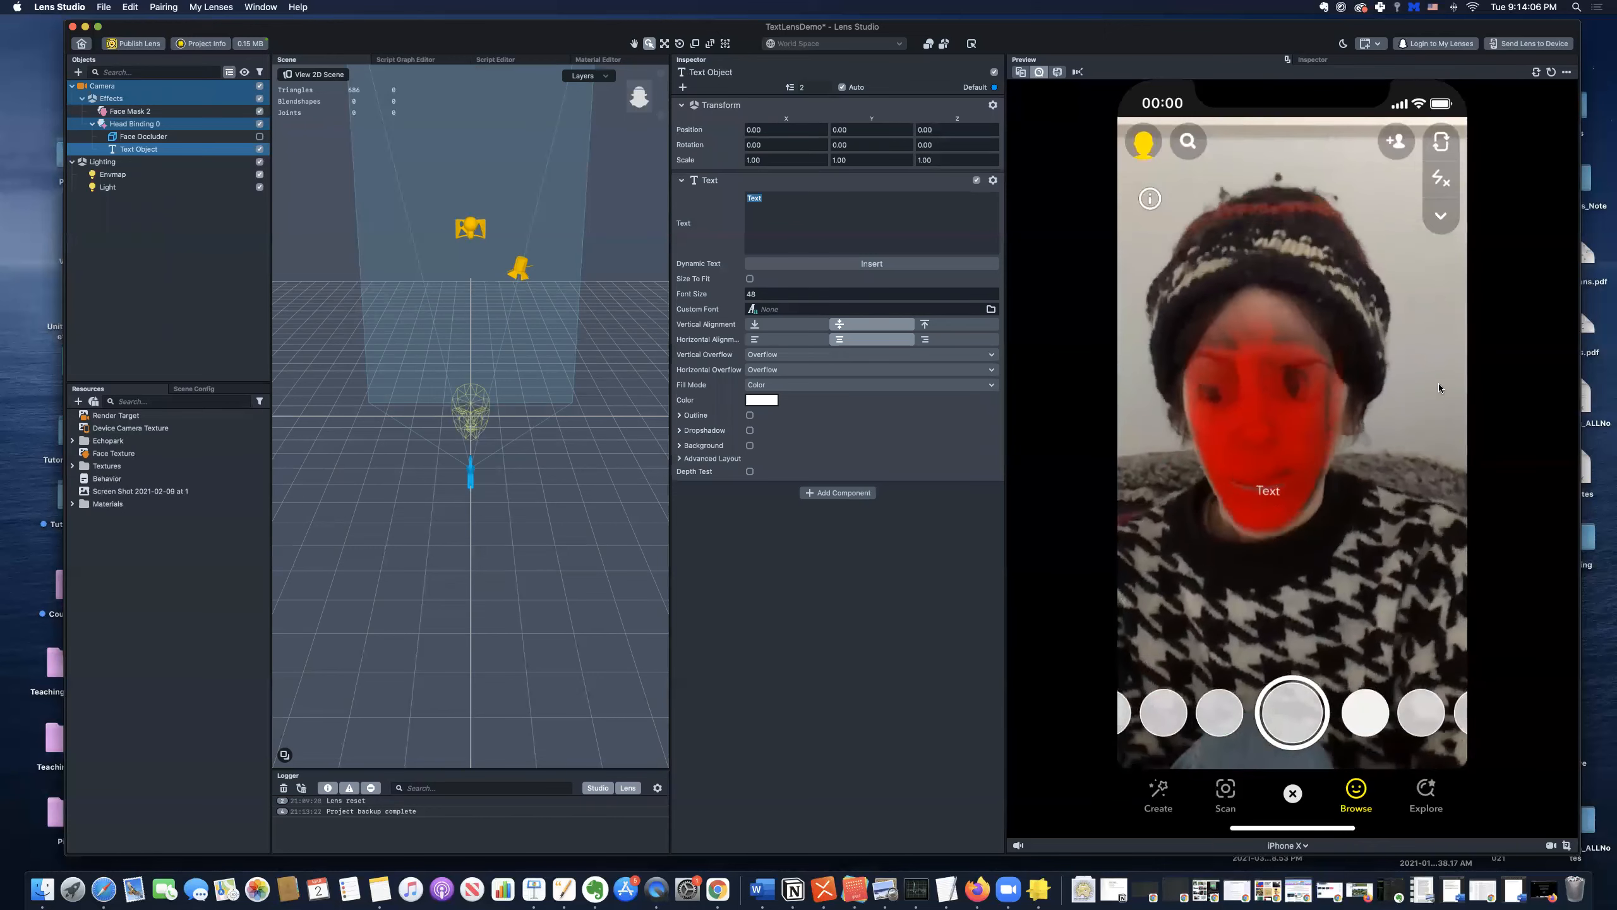
pyautogui.write('sages here ')
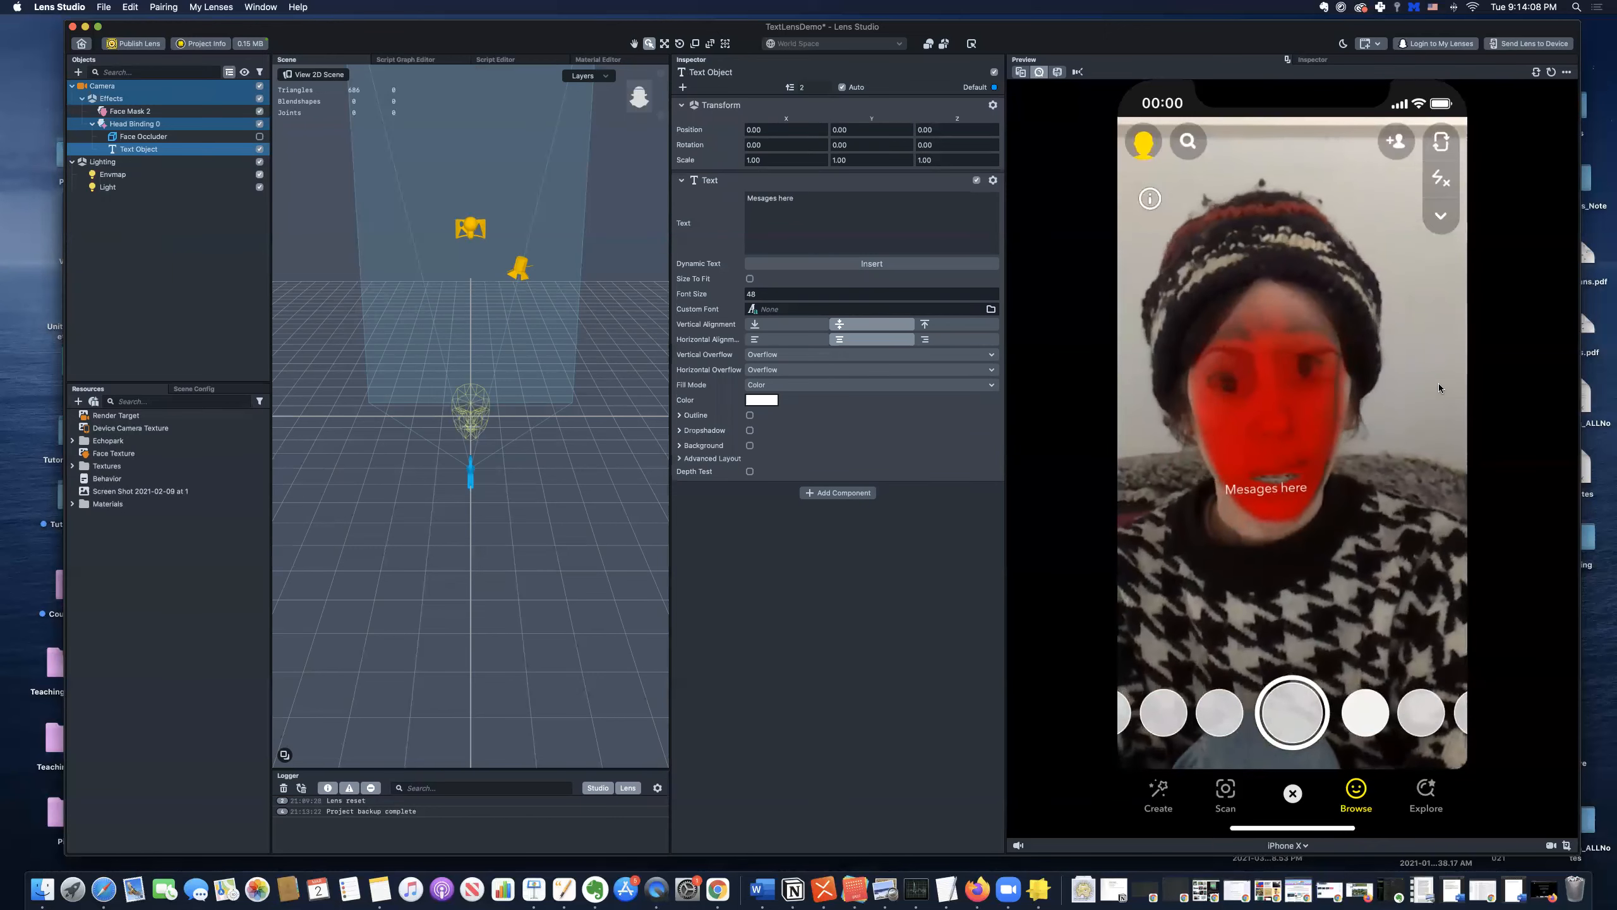
pyautogui.write('that we can')
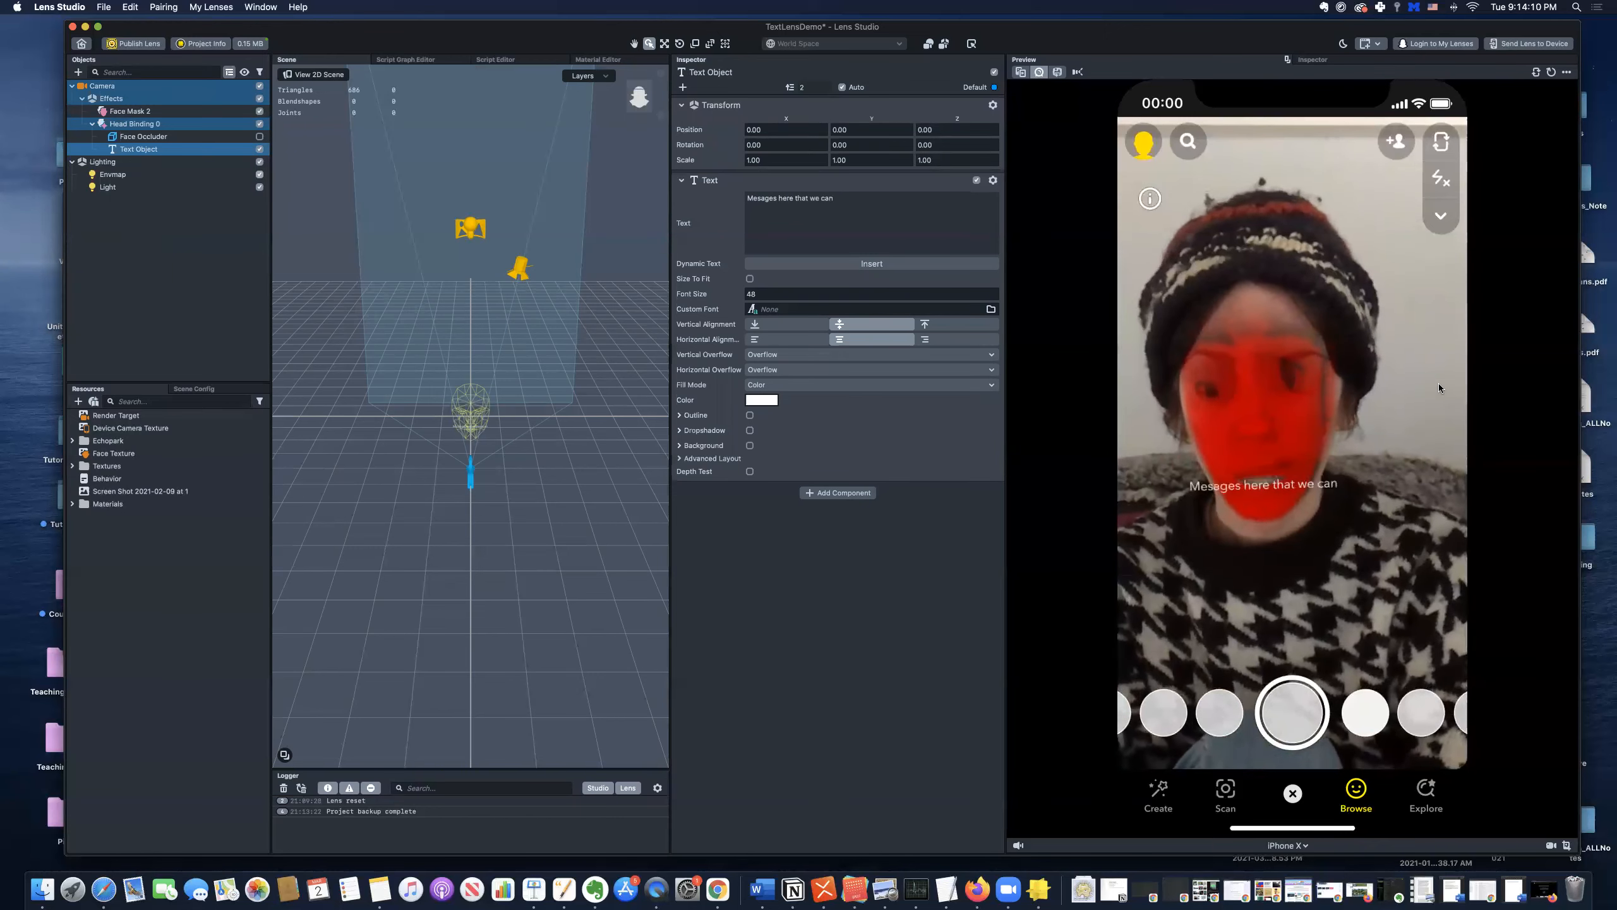
pyautogui.press('BackSpace')
pyautogui.press('BackSpace')
pyautogui.write('wntto')
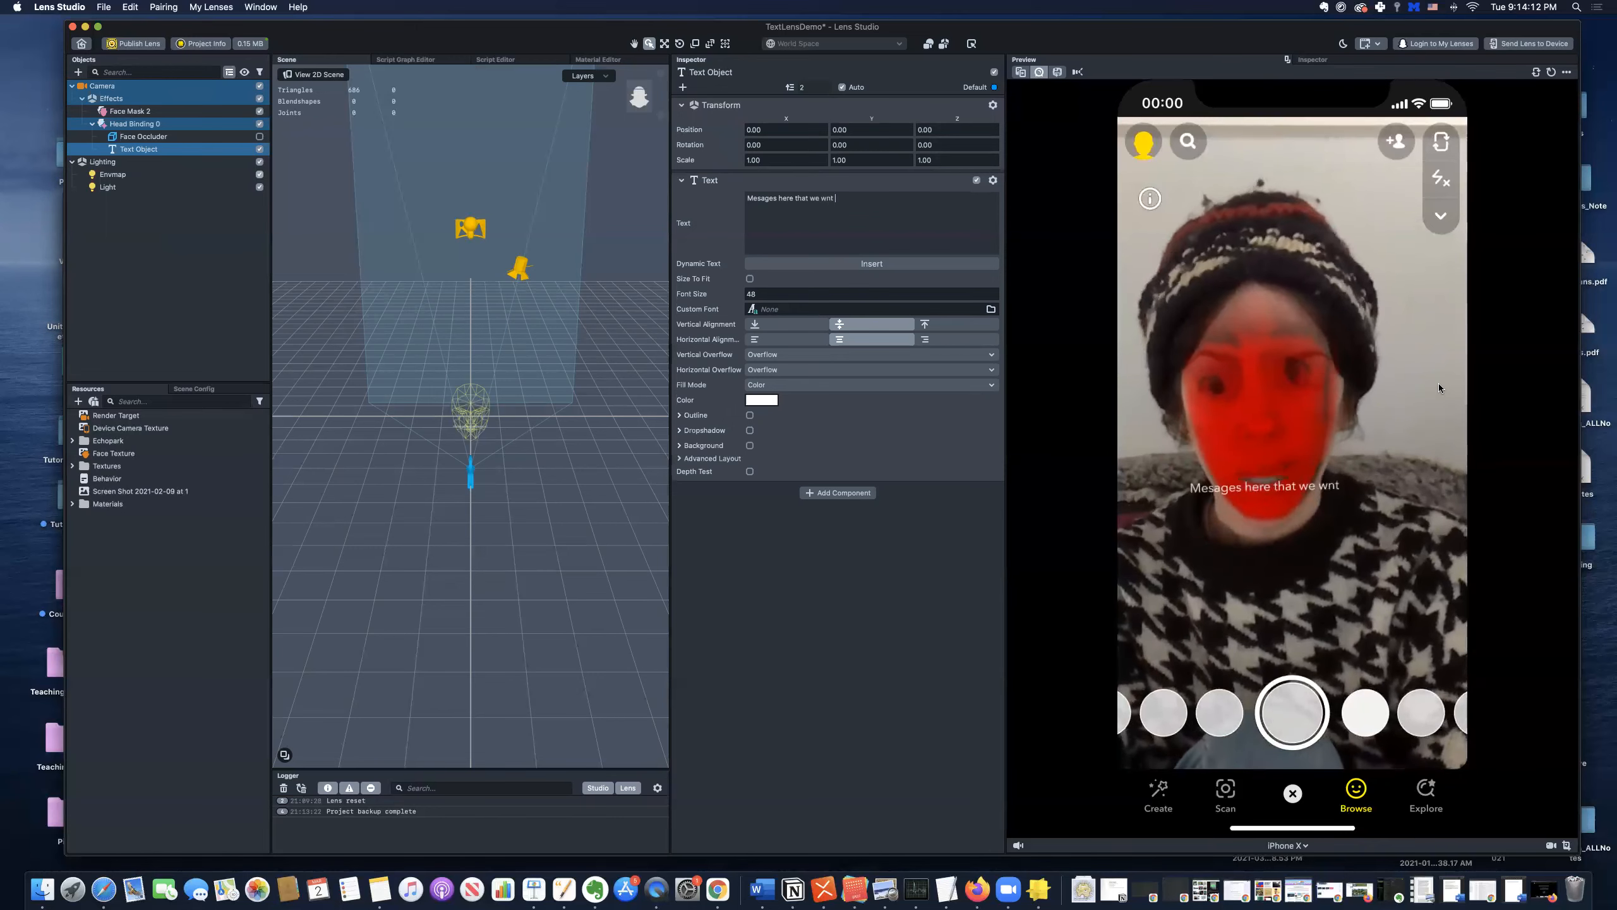
pyautogui.press('BackSpace')
pyautogui.press('BackSpace')
pyautogui.press('BackSpace')
pyautogui.press('BackSpace')
pyautogui.write('ant to sa')
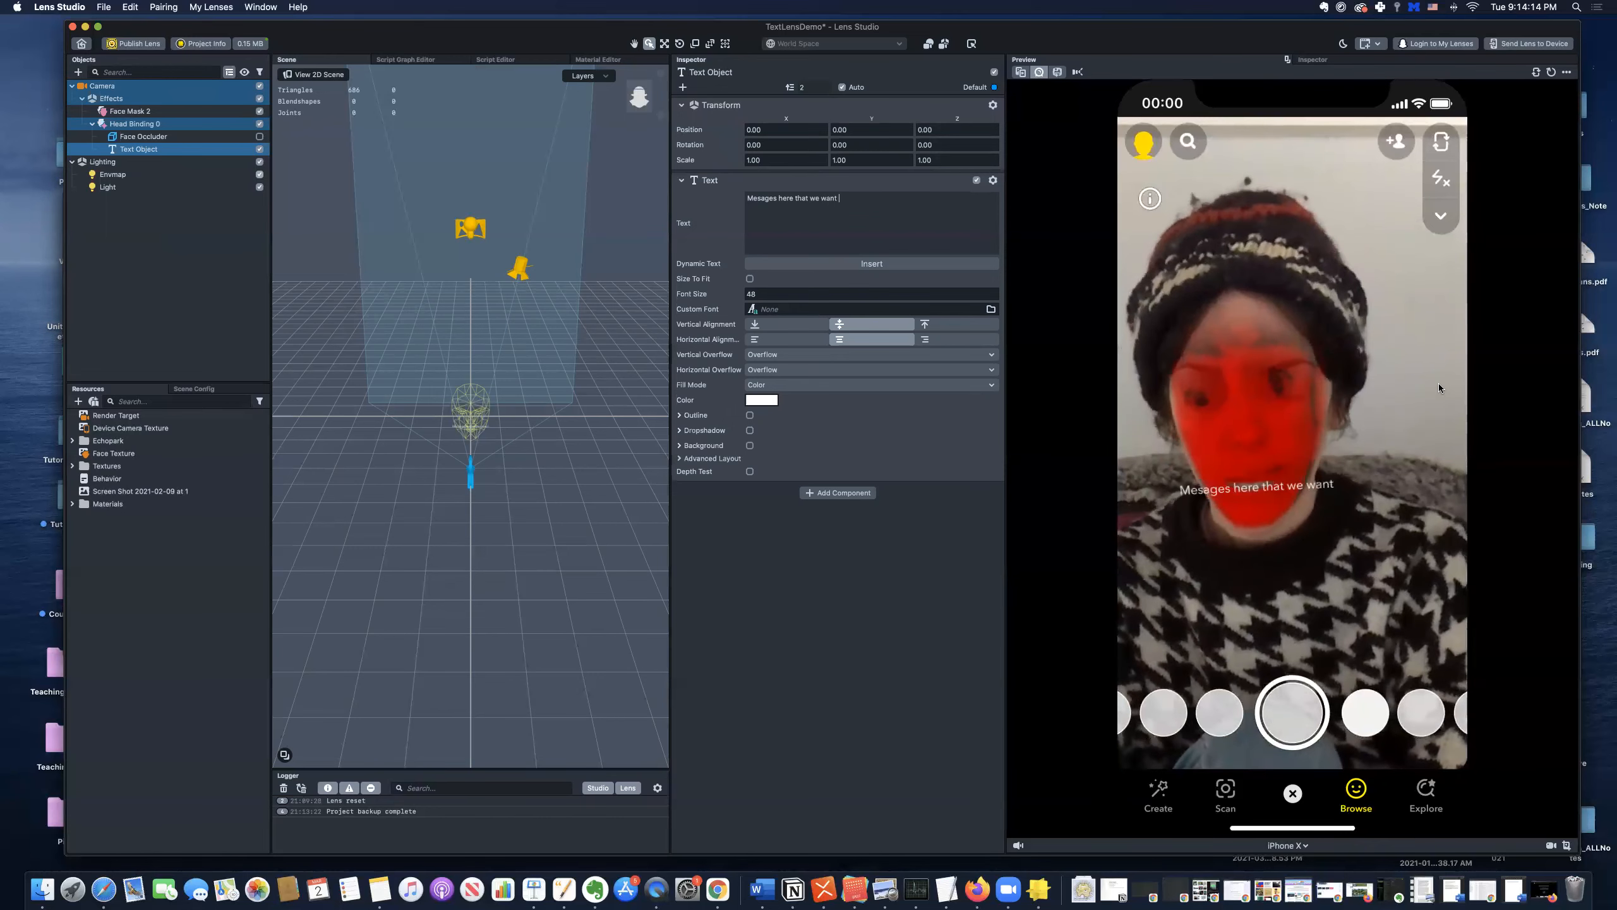
pyautogui.write('y. ')
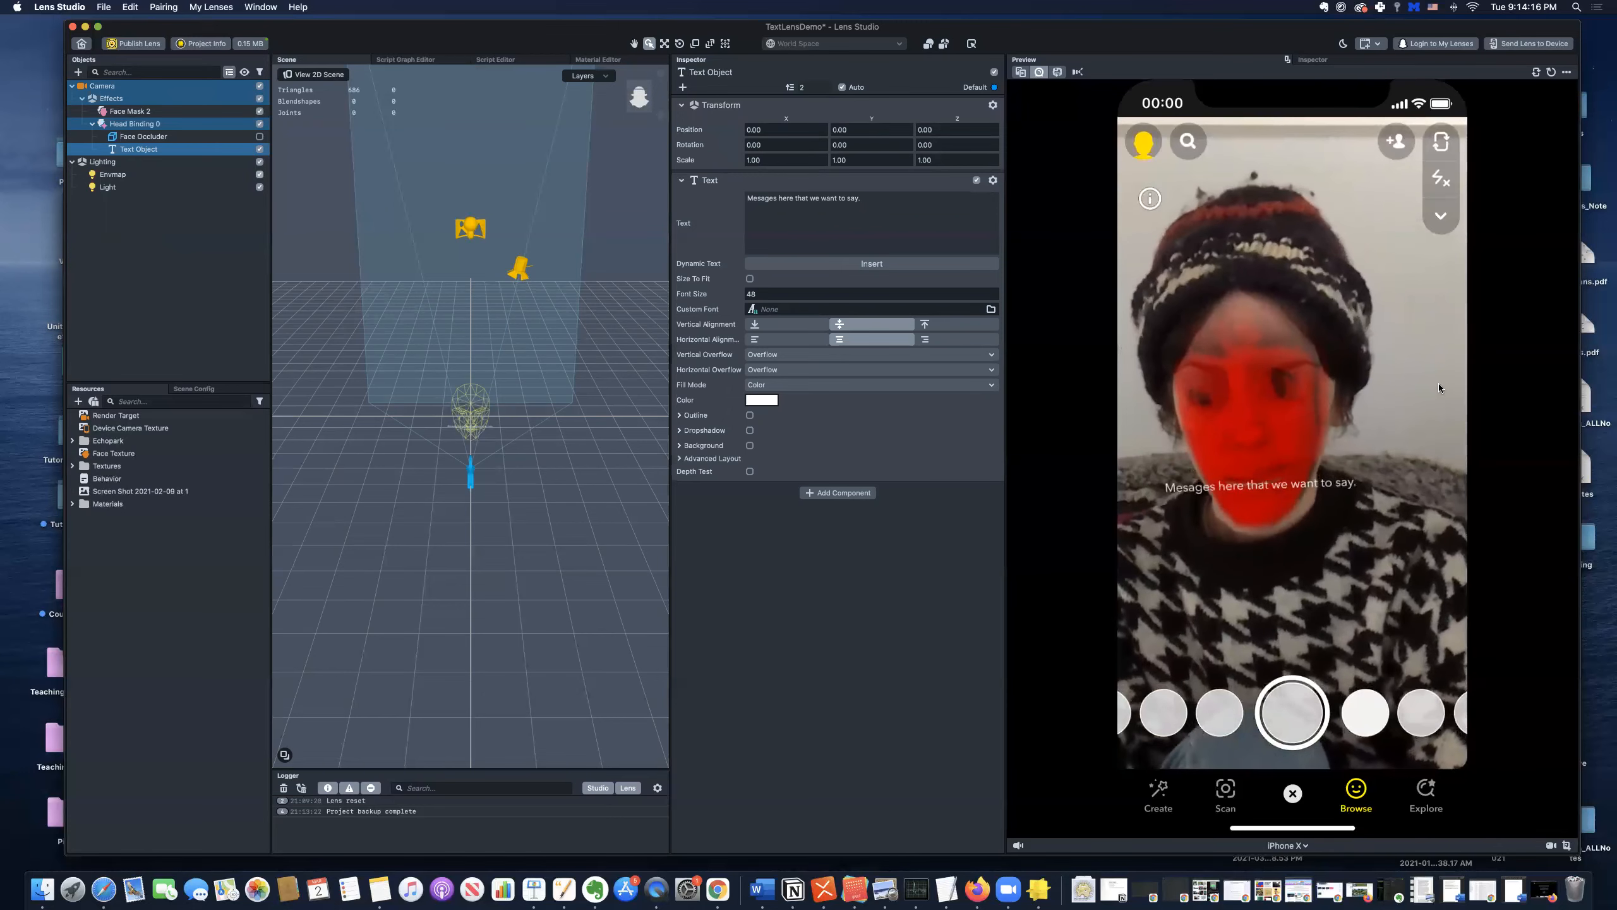
pyautogui.write('End pr')
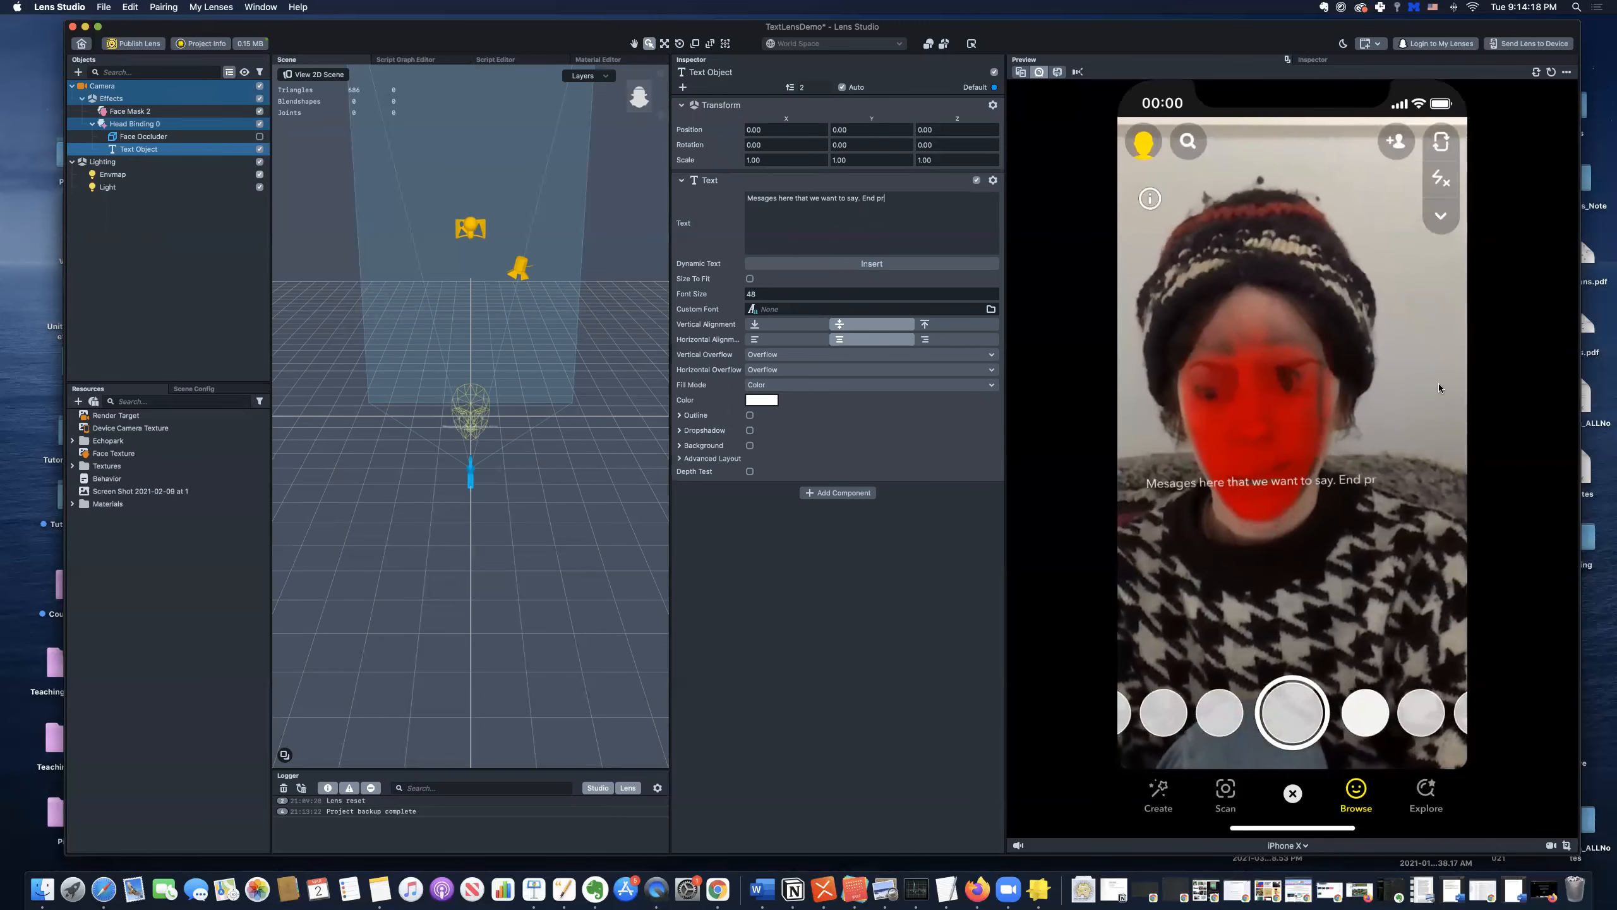
pyautogui.write('oject green light.')
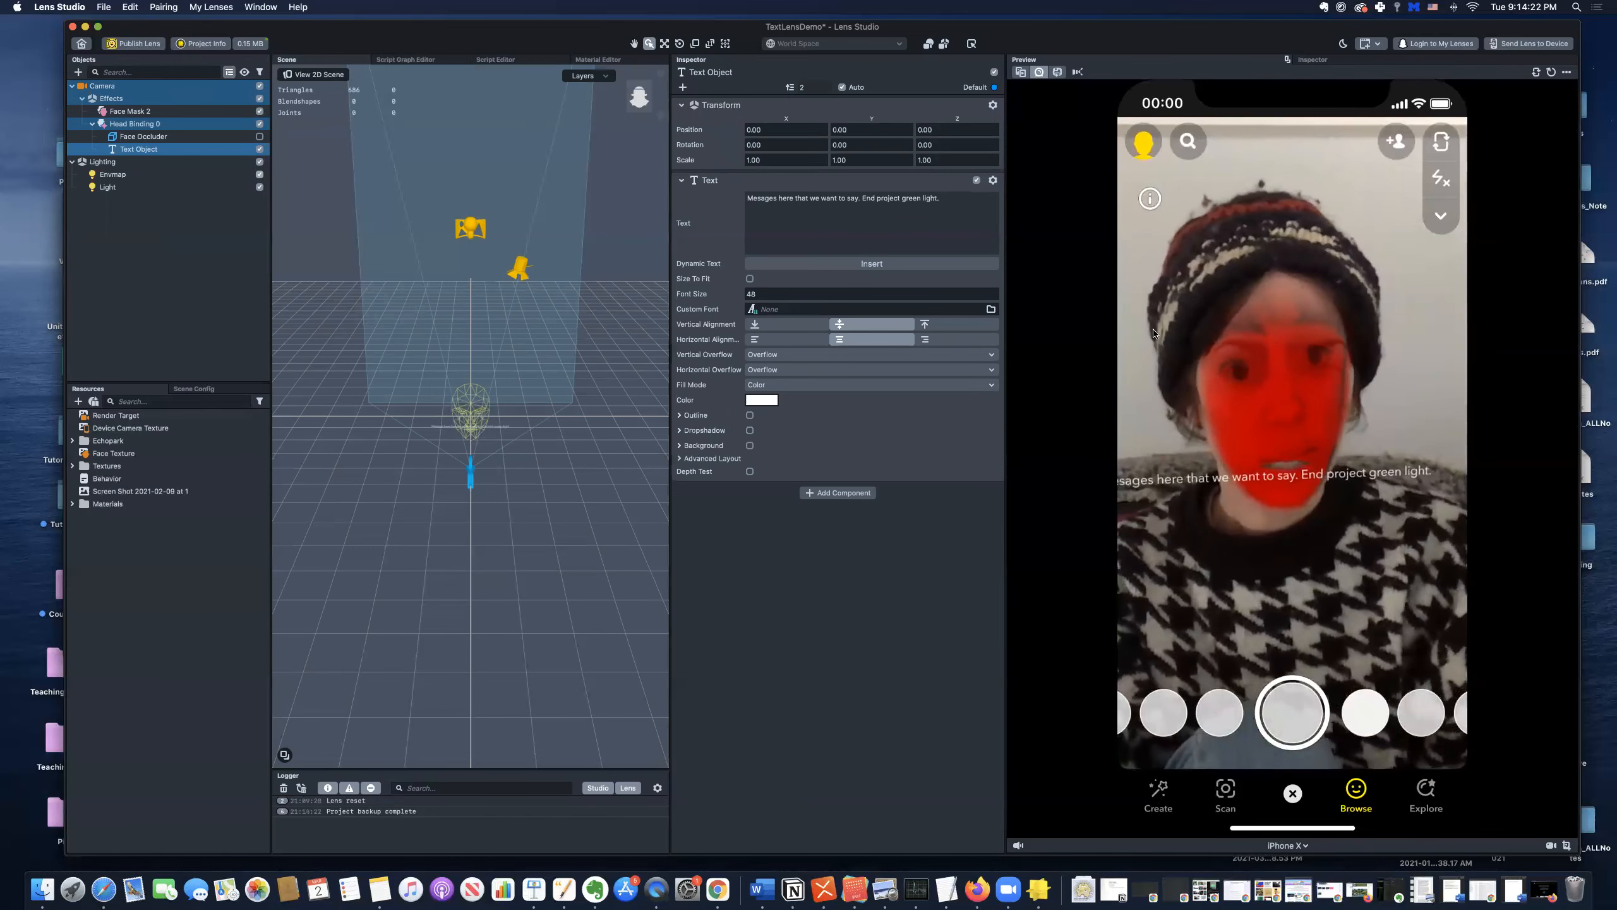
# - Put "End project green light." on a second line and place the Text Object above the Face Occluder in the hierarchy
pyautogui.click(861, 199)
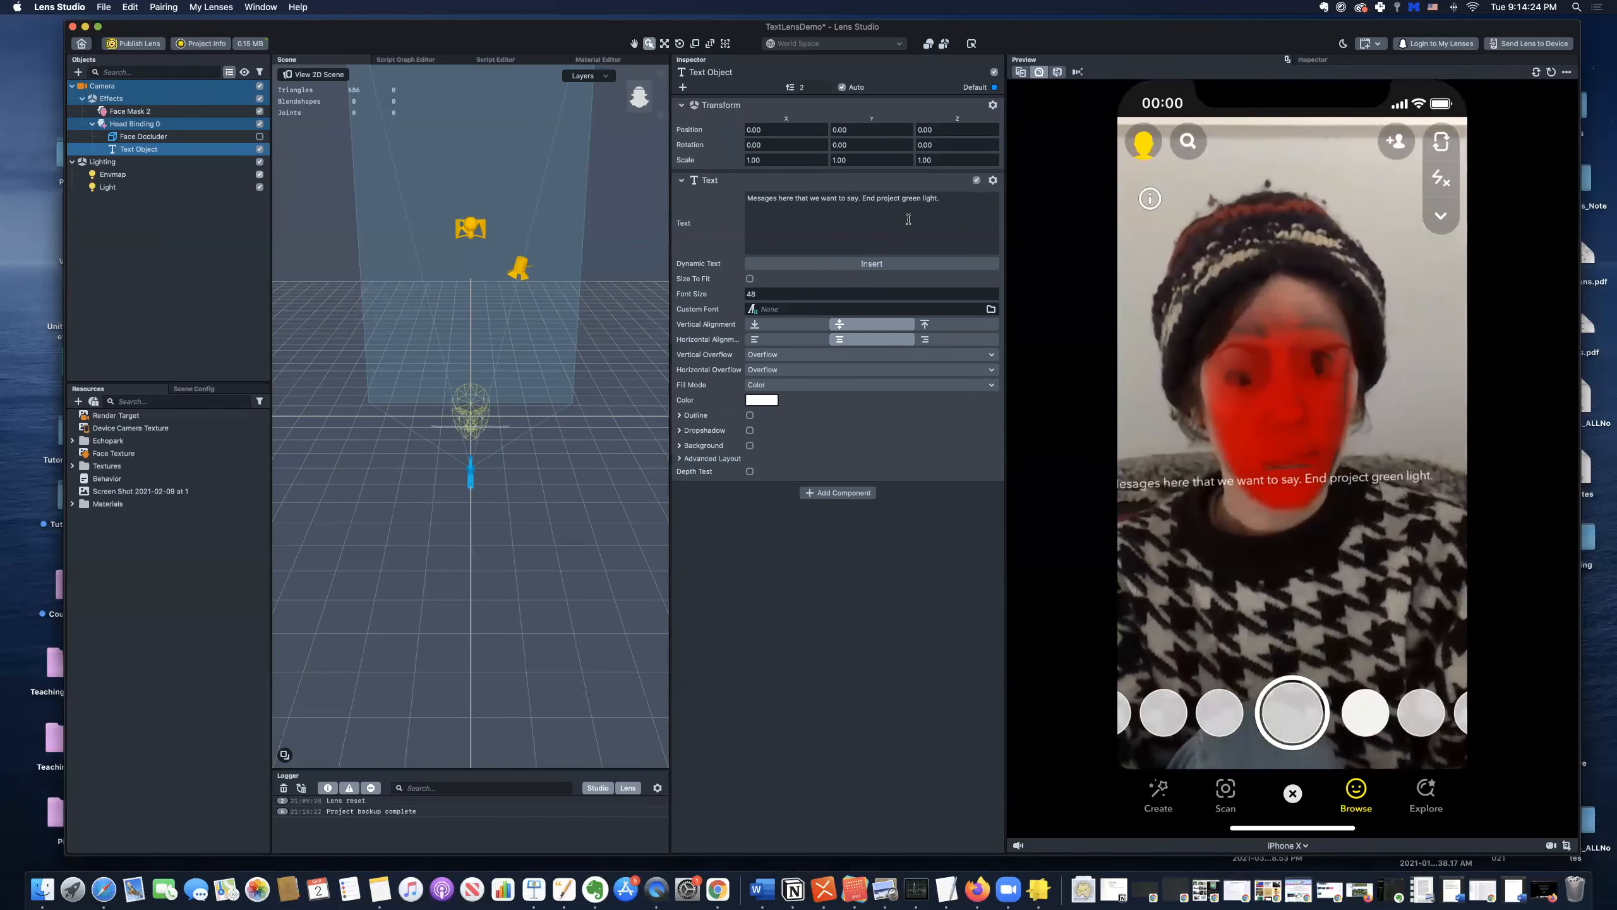
pyautogui.press('Return')
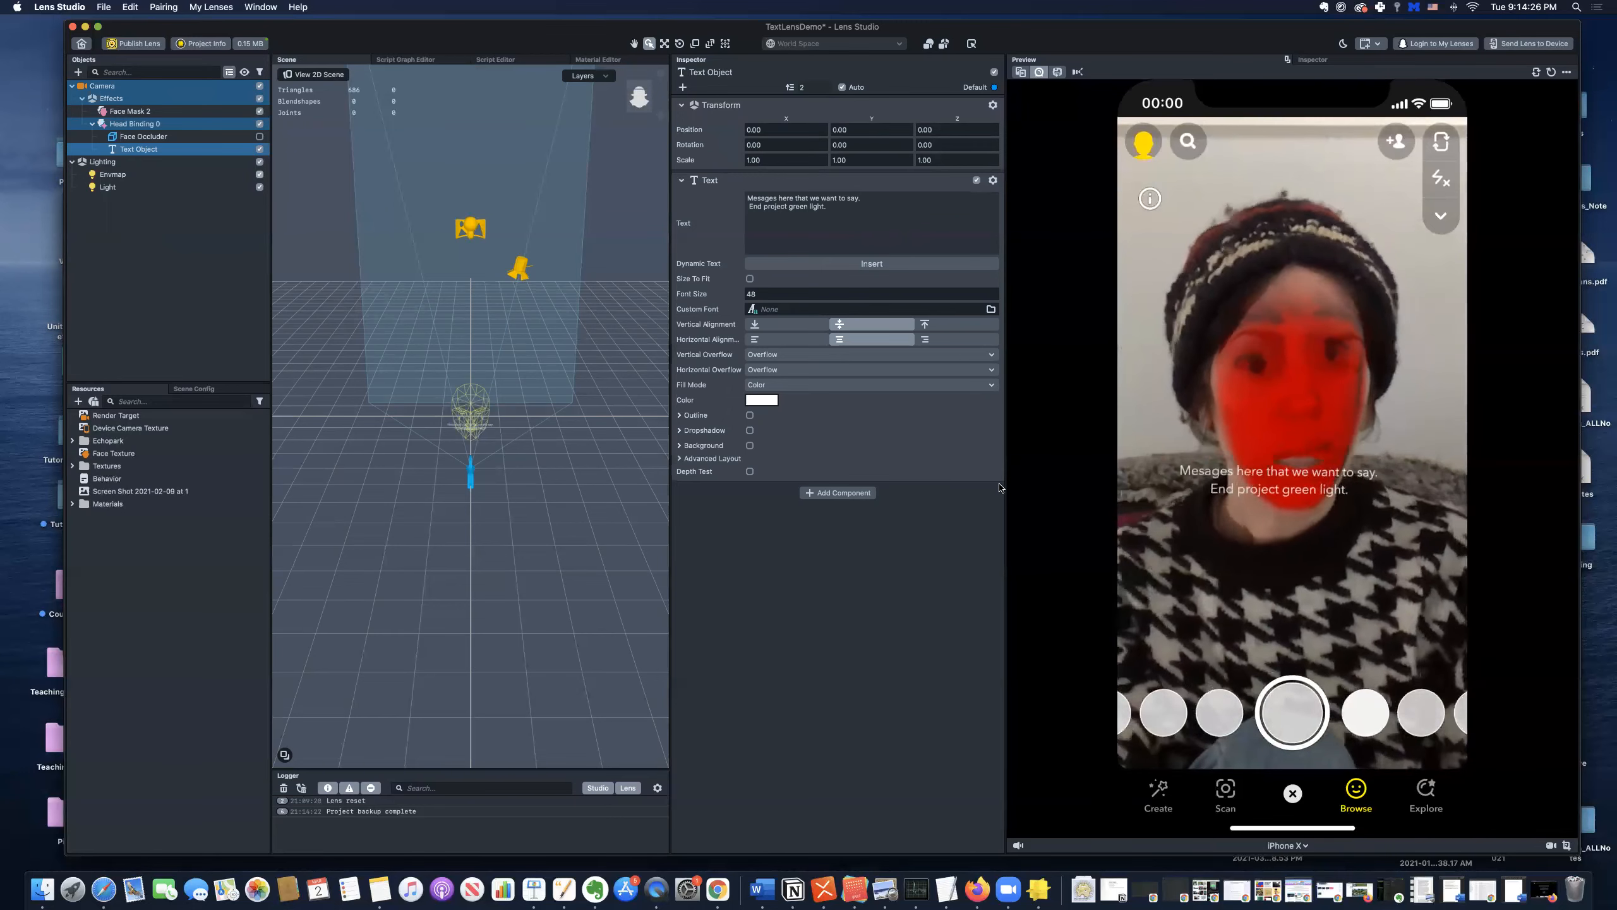
pyautogui.click(840, 206)
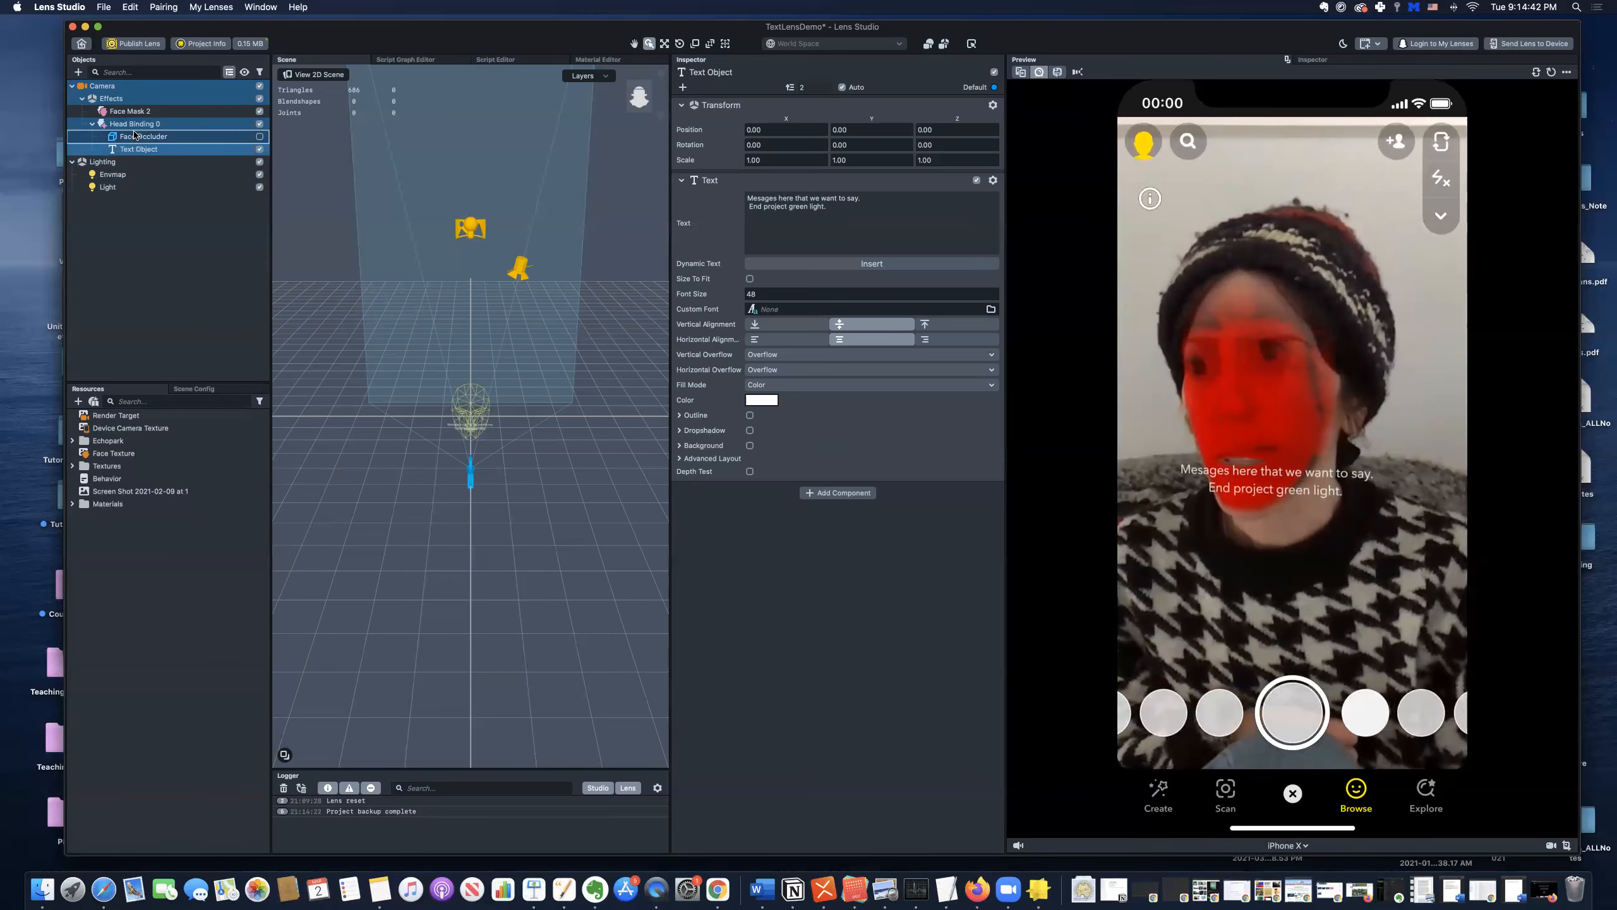
pyautogui.moveTo(135, 132); pyautogui.dragTo(135, 133)
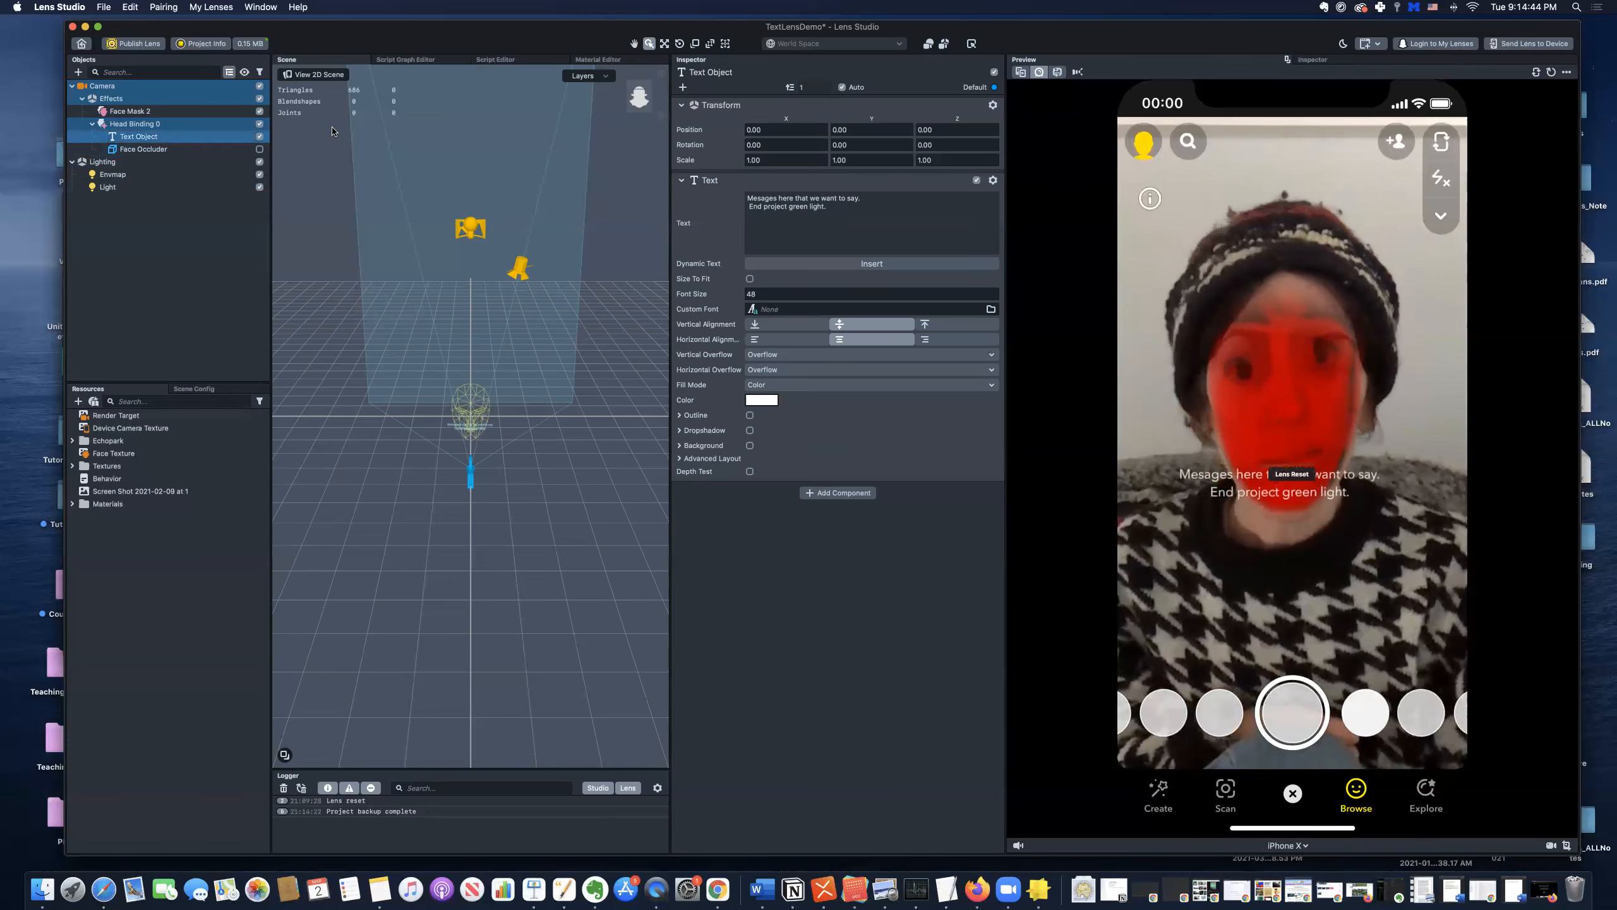
# - Raise the Text Object along its Y axis to about 9.5 so it sits across the forehead of the head model
pyautogui.keyDown('alt'); pyautogui.moveTo(486, 470); pyautogui.dragTo(404, 422); pyautogui.keyUp('alt')
pyautogui.scroll(5, 404, 422)
pyautogui.scroll(2, 560, 497)
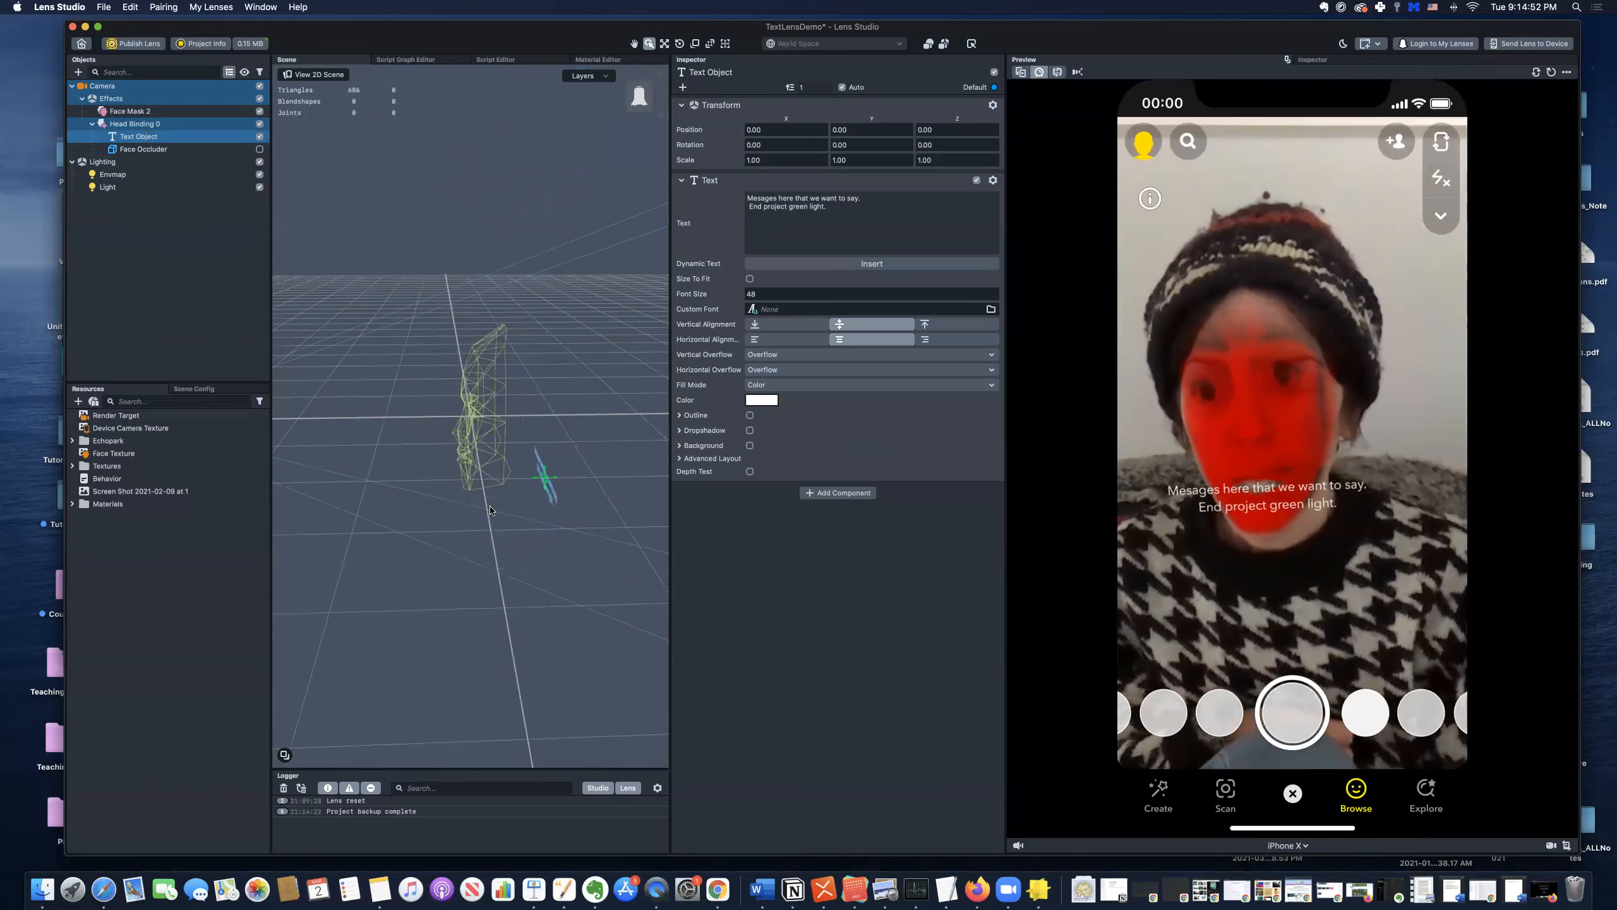
pyautogui.keyDown('alt'); pyautogui.moveTo(451, 566); pyautogui.dragTo(537, 489); pyautogui.keyUp('alt')
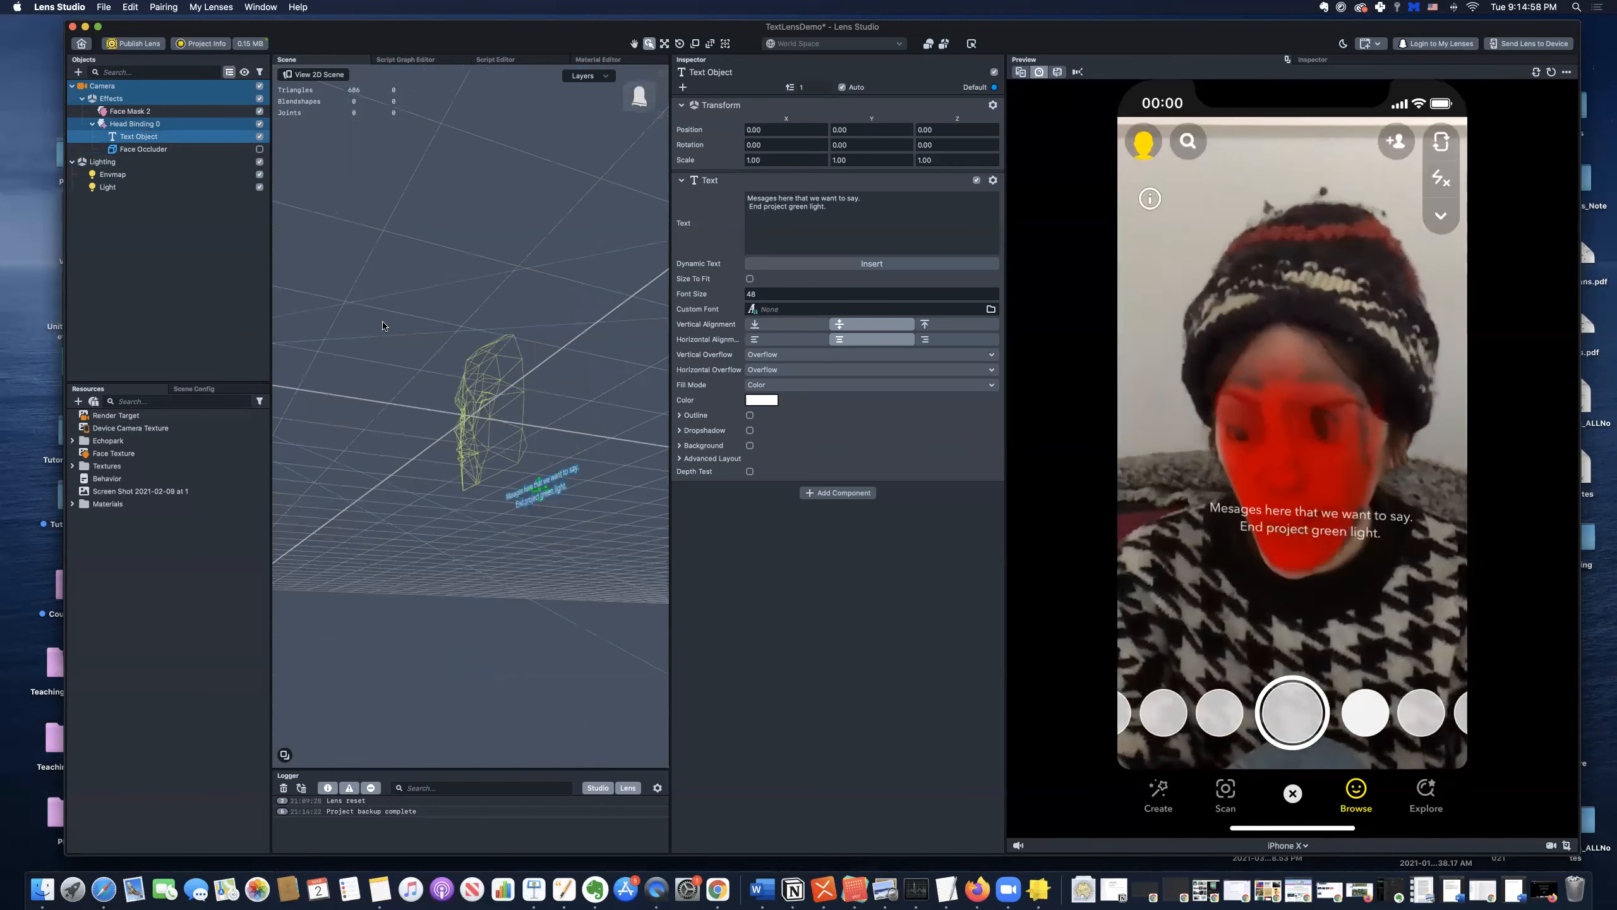
pyautogui.press('w')
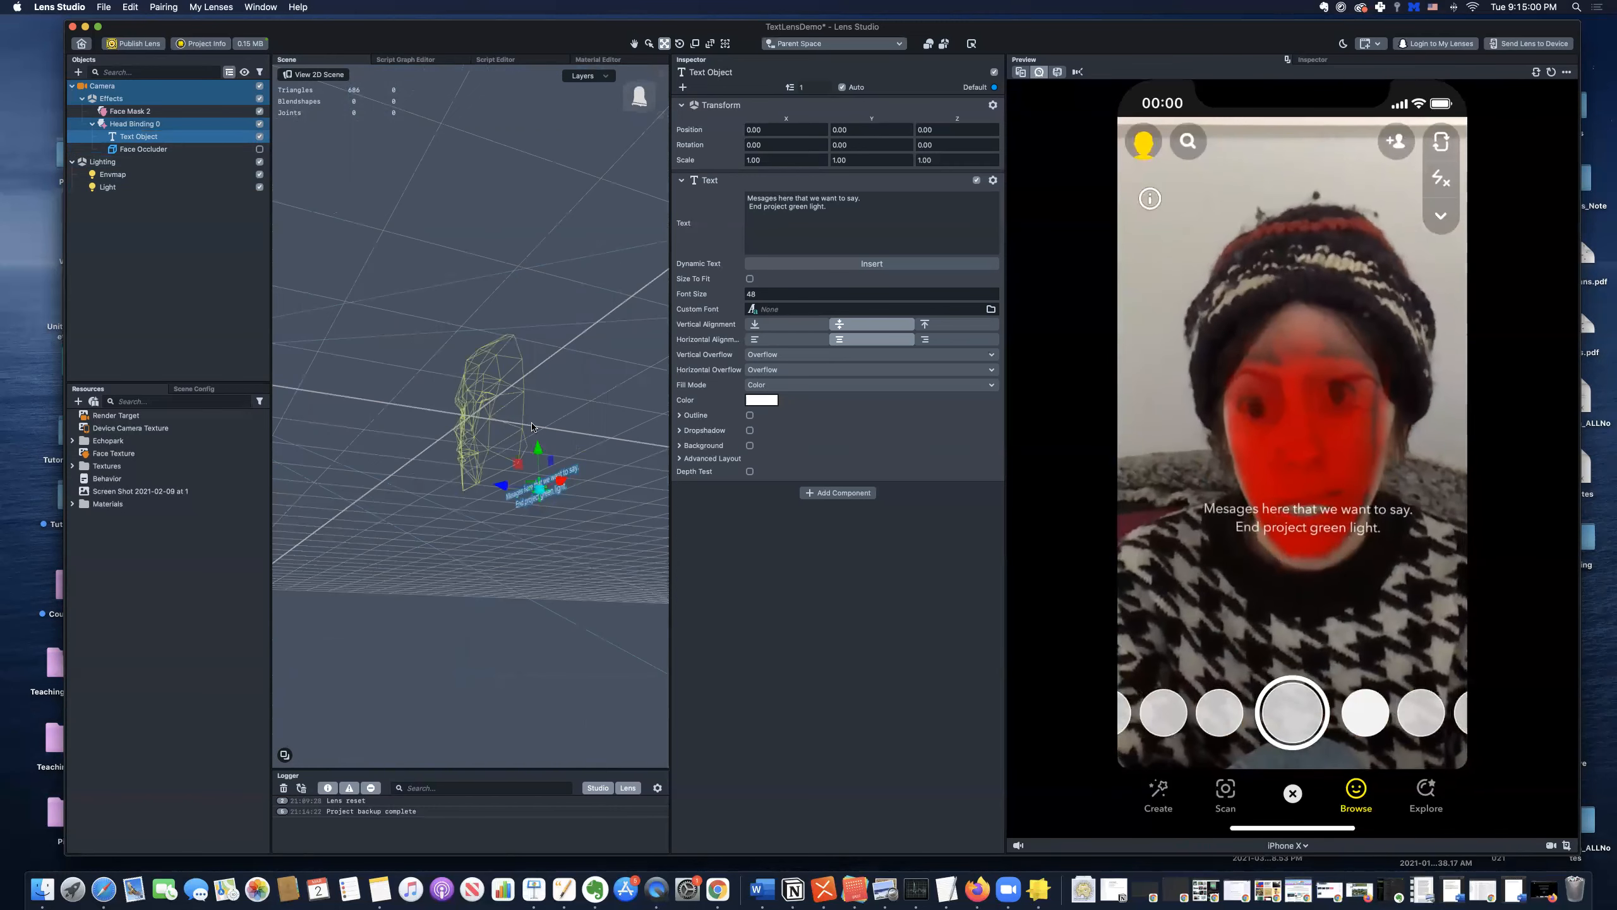
pyautogui.moveTo(538, 449); pyautogui.dragTo(528, 339)
pyautogui.keyDown('alt'); pyautogui.moveTo(411, 549); pyautogui.dragTo(463, 599); pyautogui.keyUp('alt')
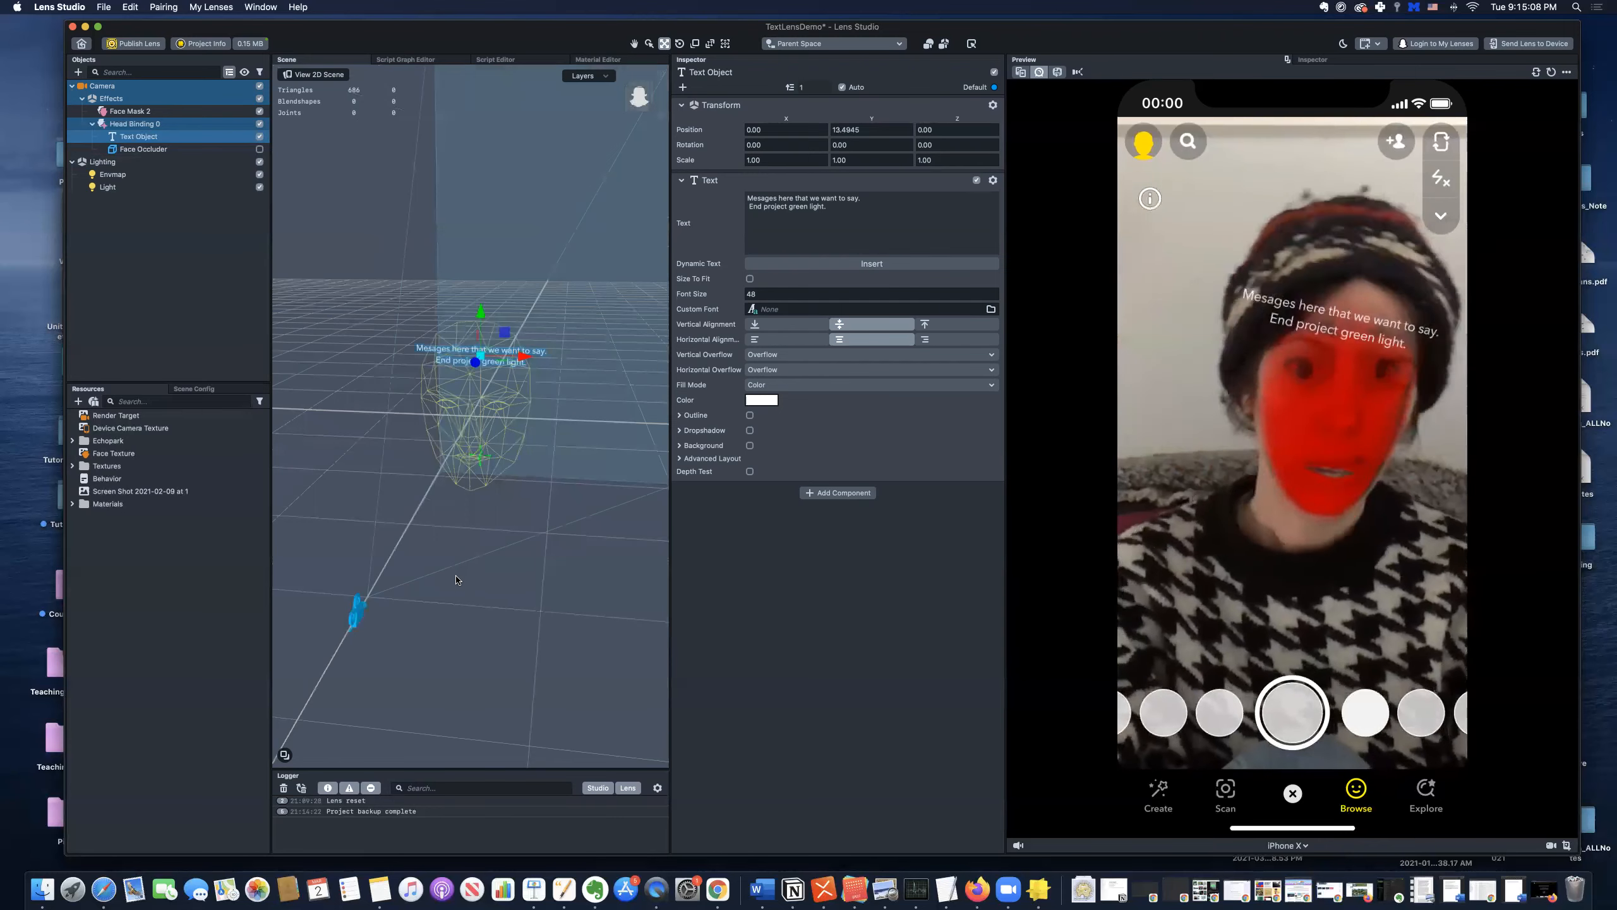
pyautogui.moveTo(483, 312); pyautogui.dragTo(483, 345)
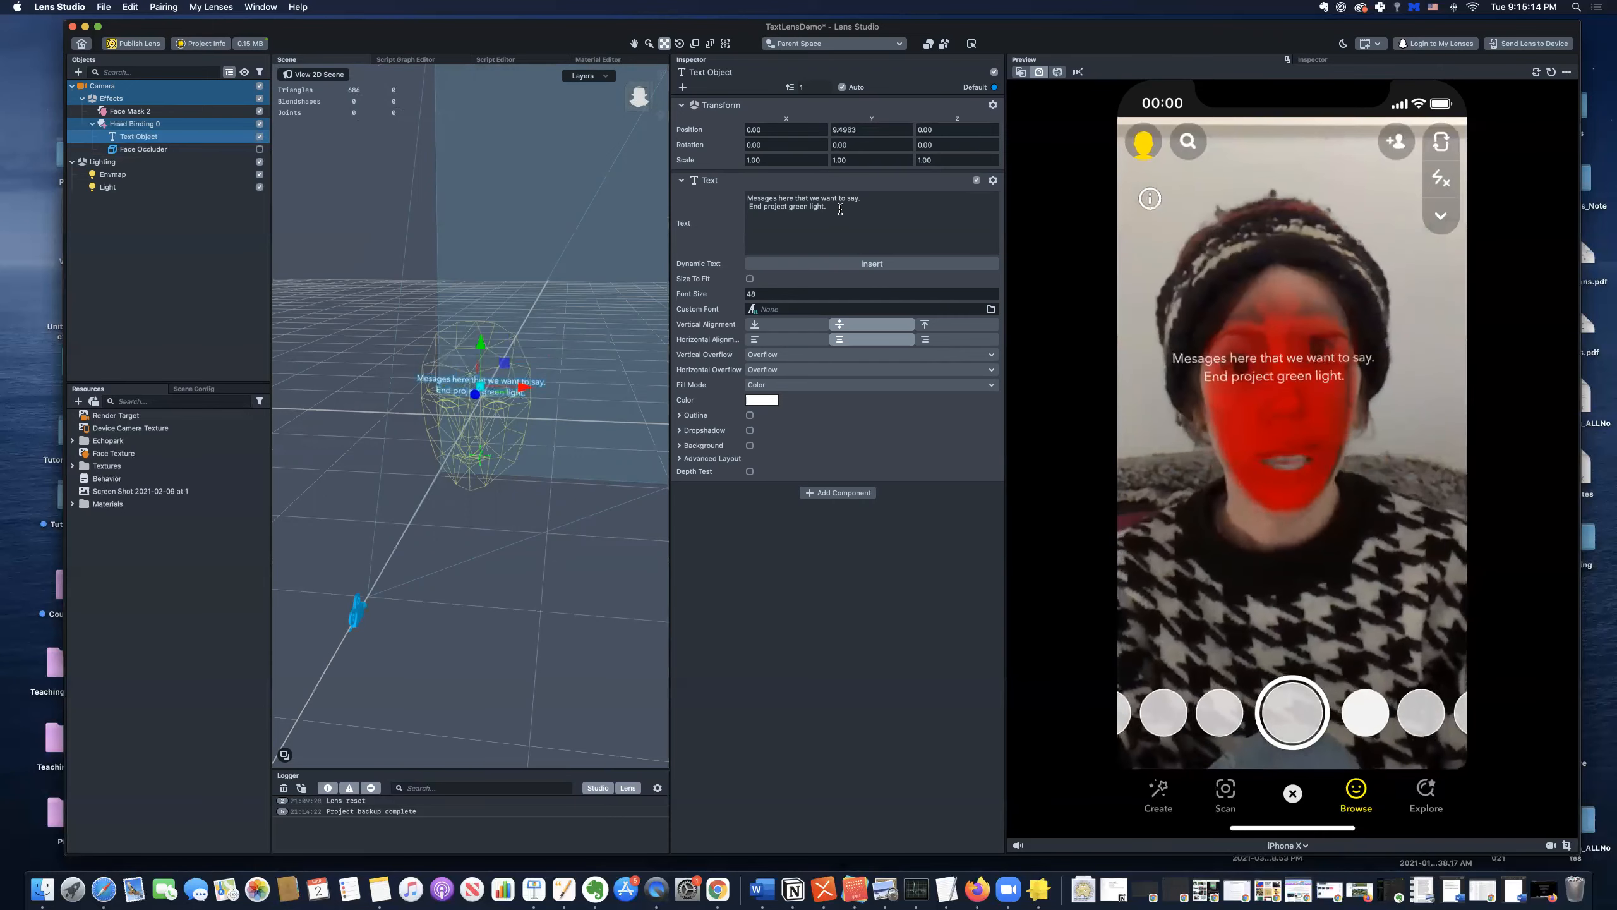
# - Replace the Text Object's message with "THE ALL SEEING EYE OF THE SURVEILLANCE CAMERA"
pyautogui.moveTo(839, 208); pyautogui.dragTo(770, 190)
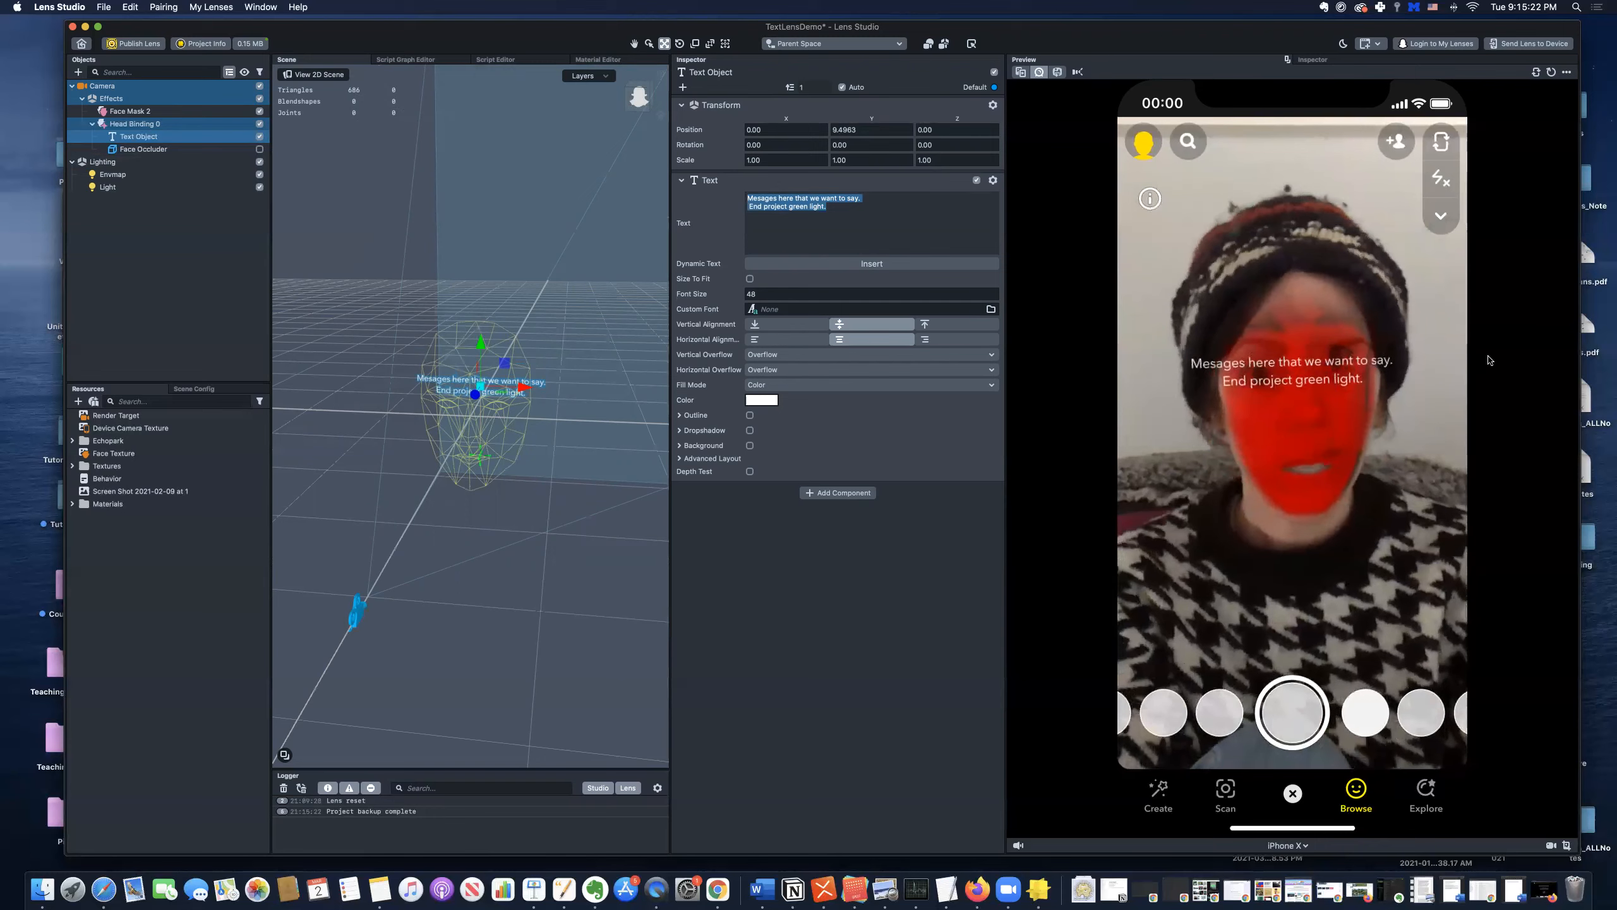
pyautogui.press('BackSpace')
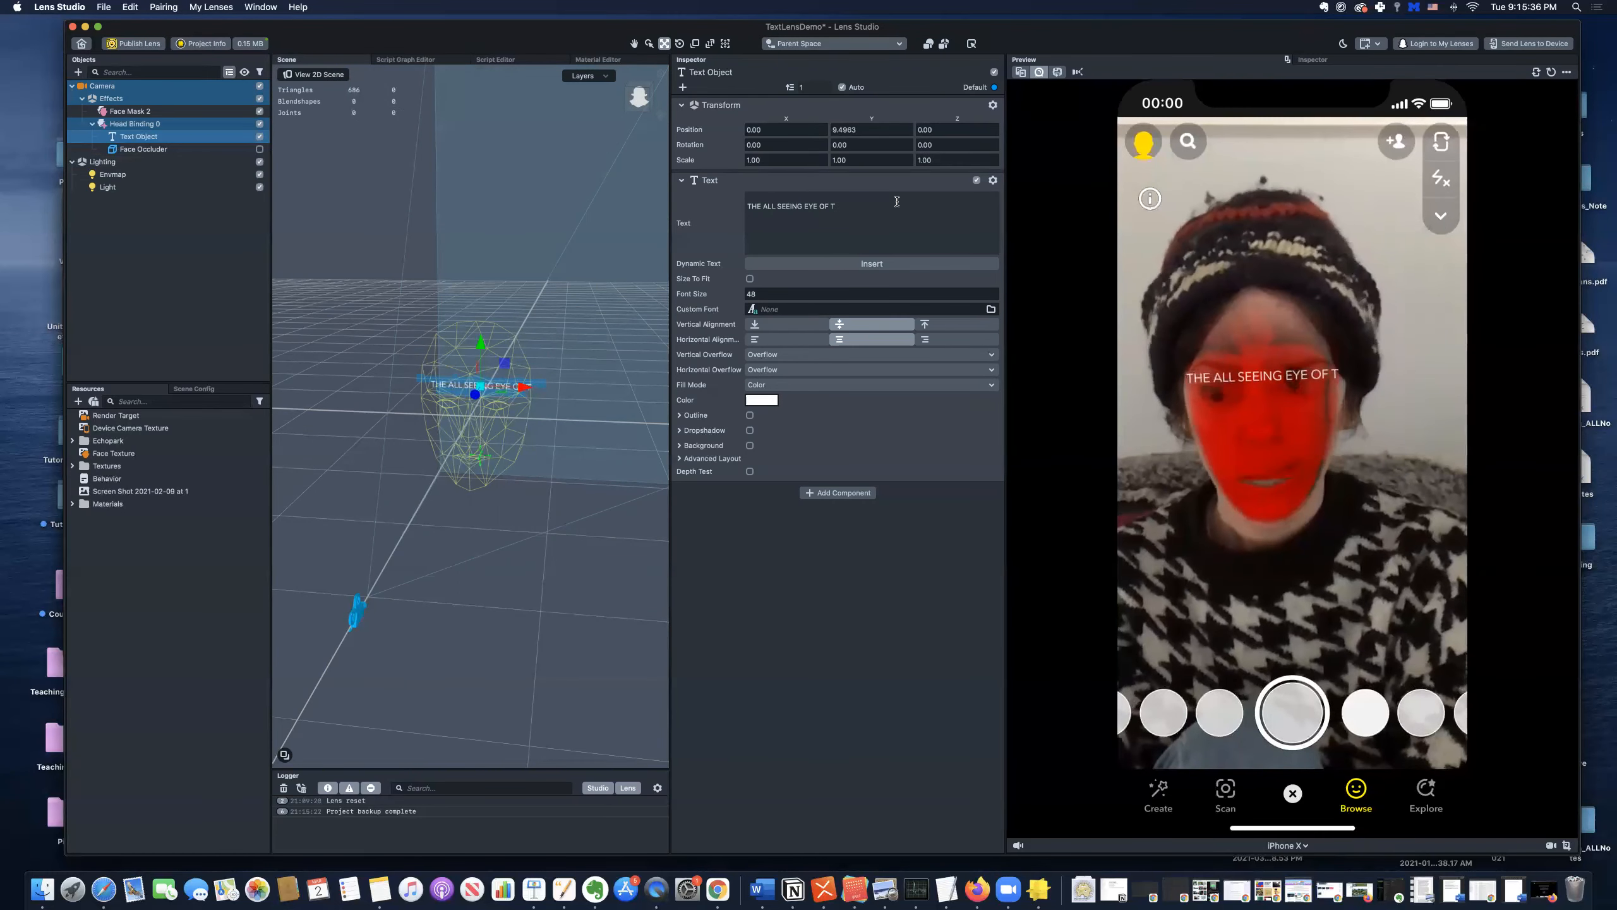
pyautogui.write('HE')
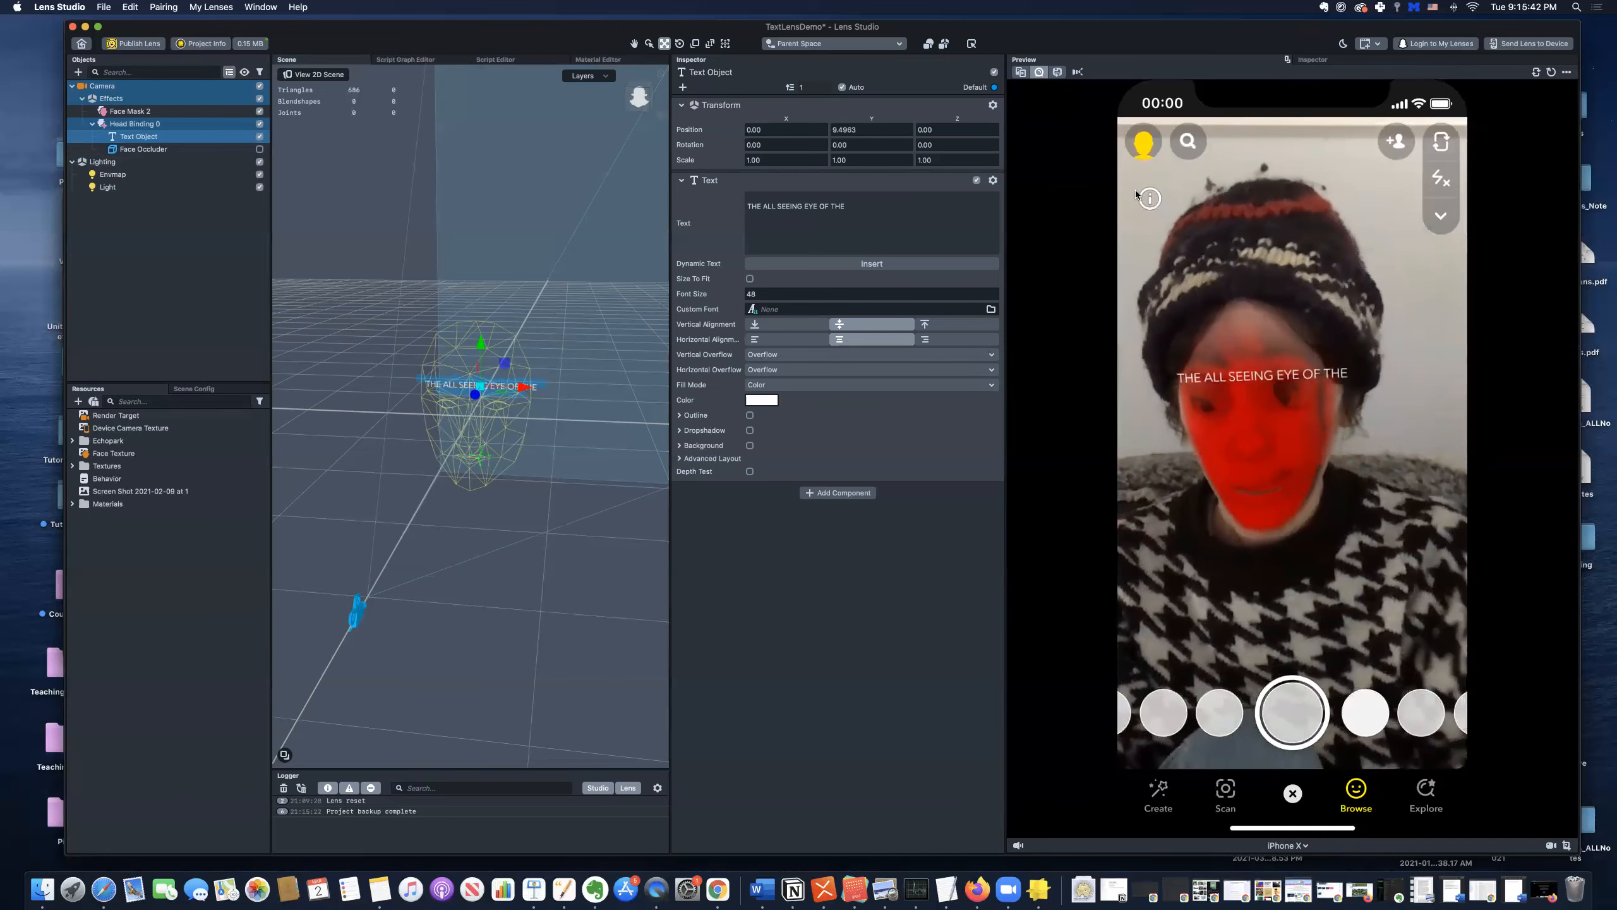
pyautogui.write(' SURVEIL')
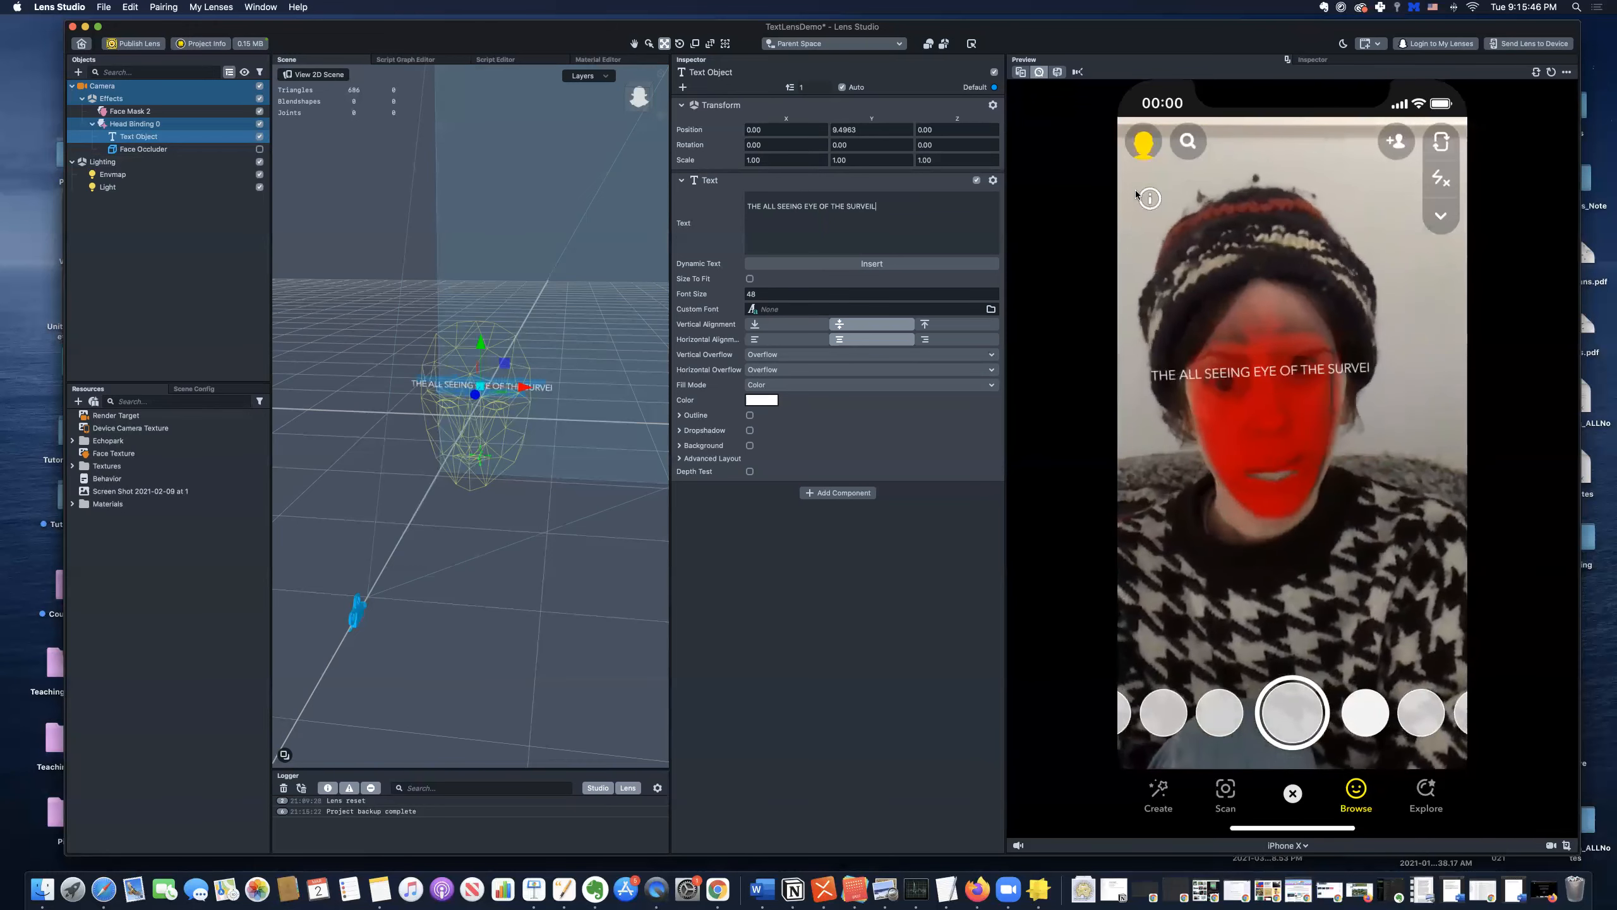
pyautogui.write('LANCE CAMERA')
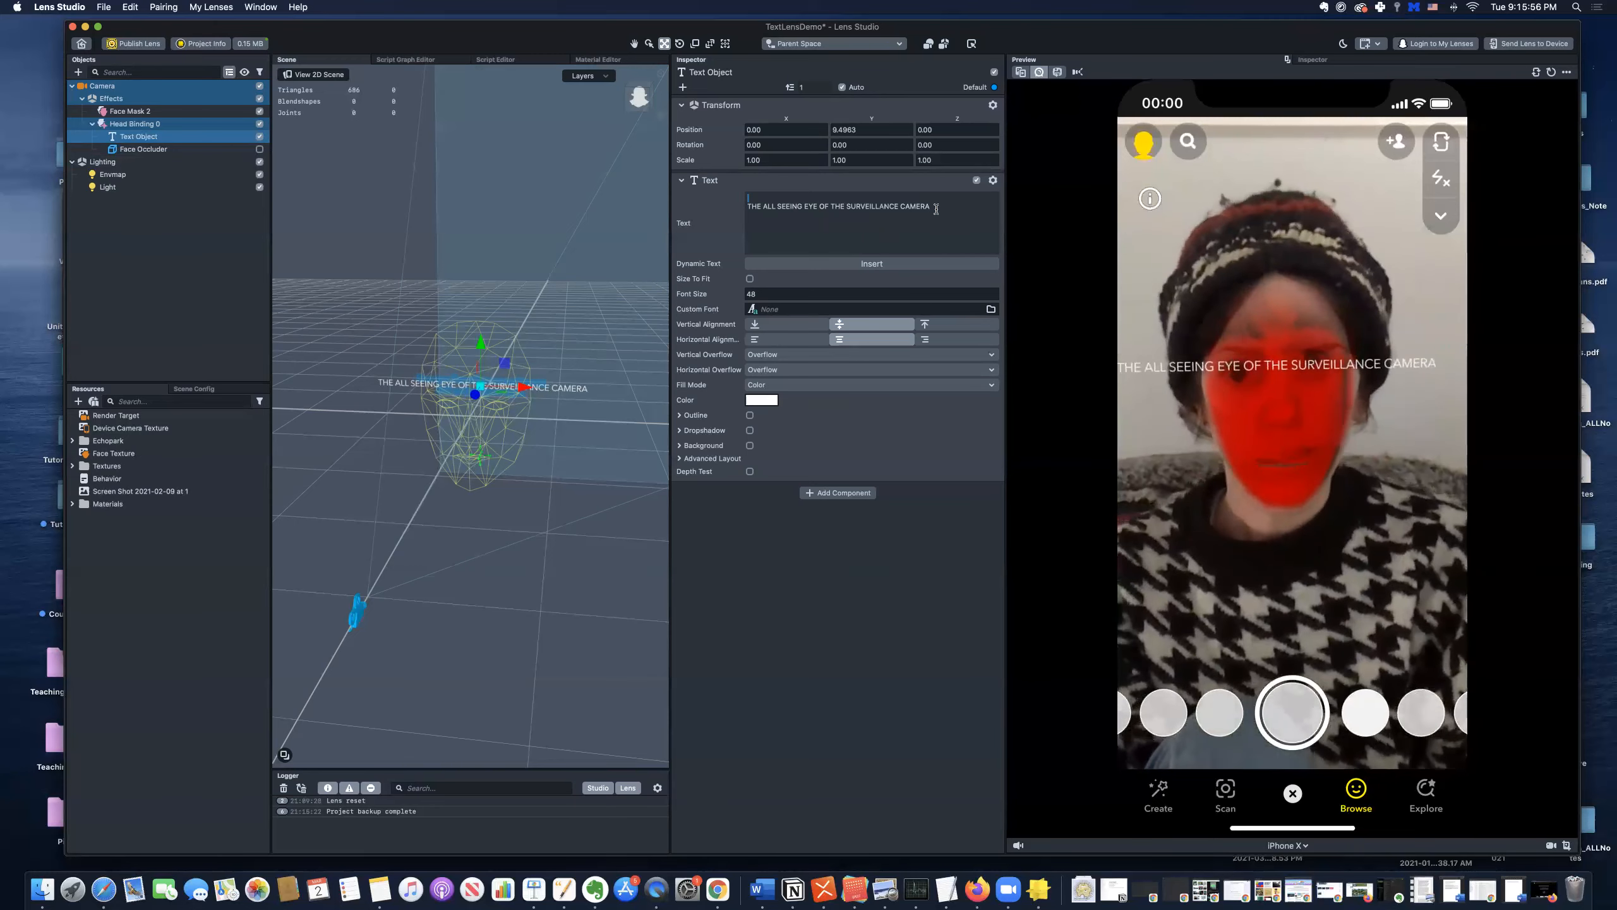
# - Duplicate the line "THE ALL SEEING EYE OF THE SURVEILLANCE CAMERA" onto a second line of the text
pyautogui.moveTo(931, 206); pyautogui.dragTo(744, 207)
pyautogui.press('super+c')
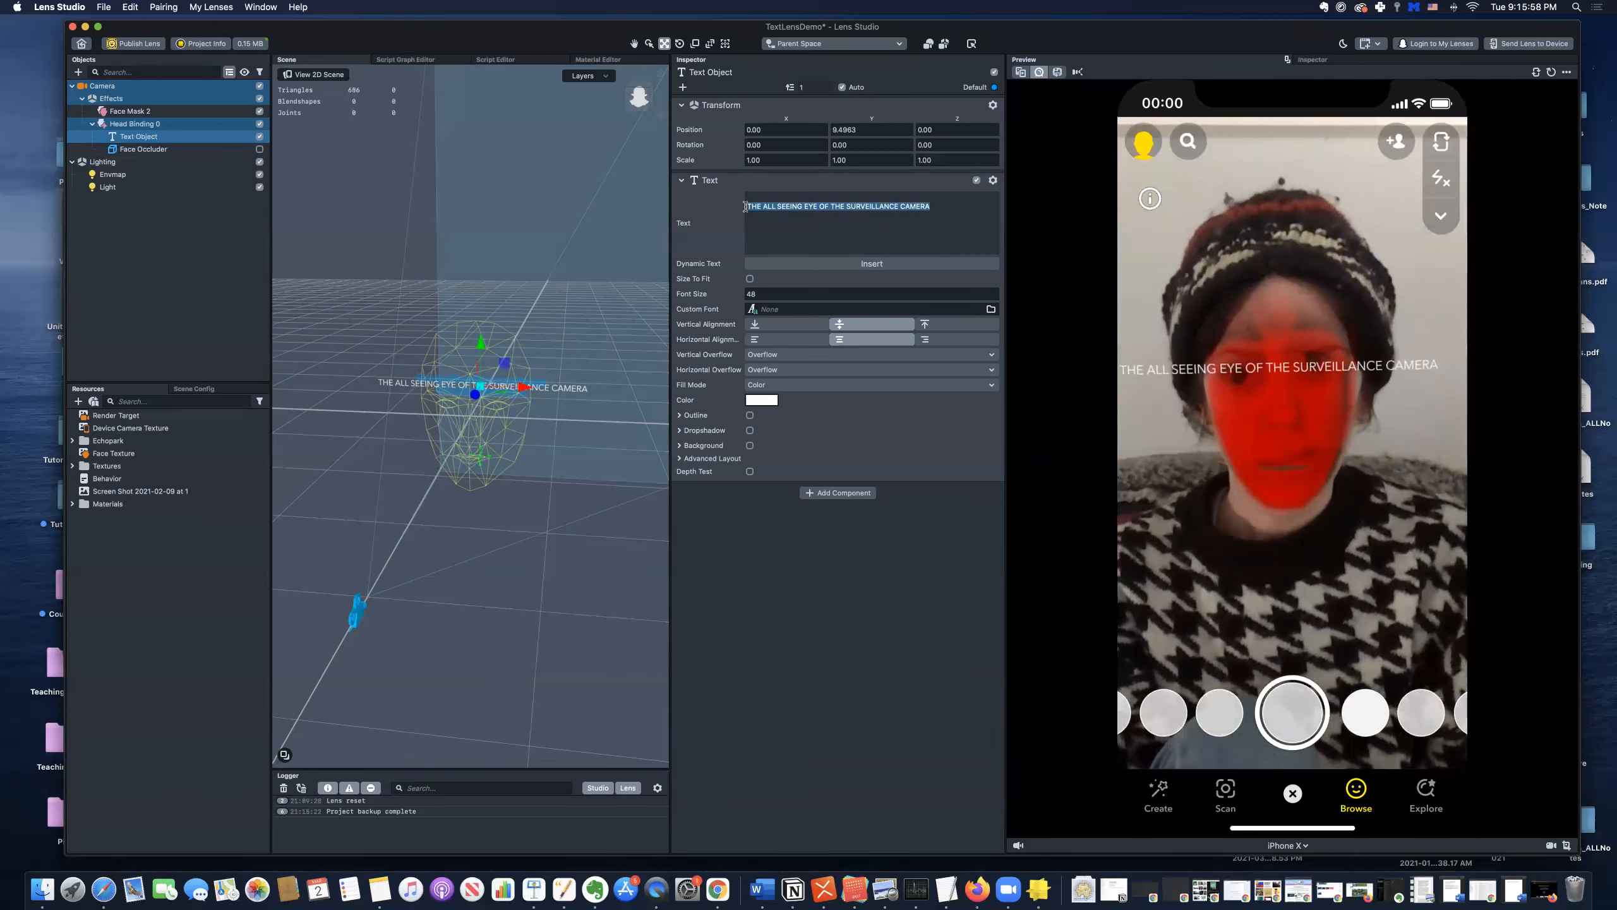
pyautogui.click(950, 209)
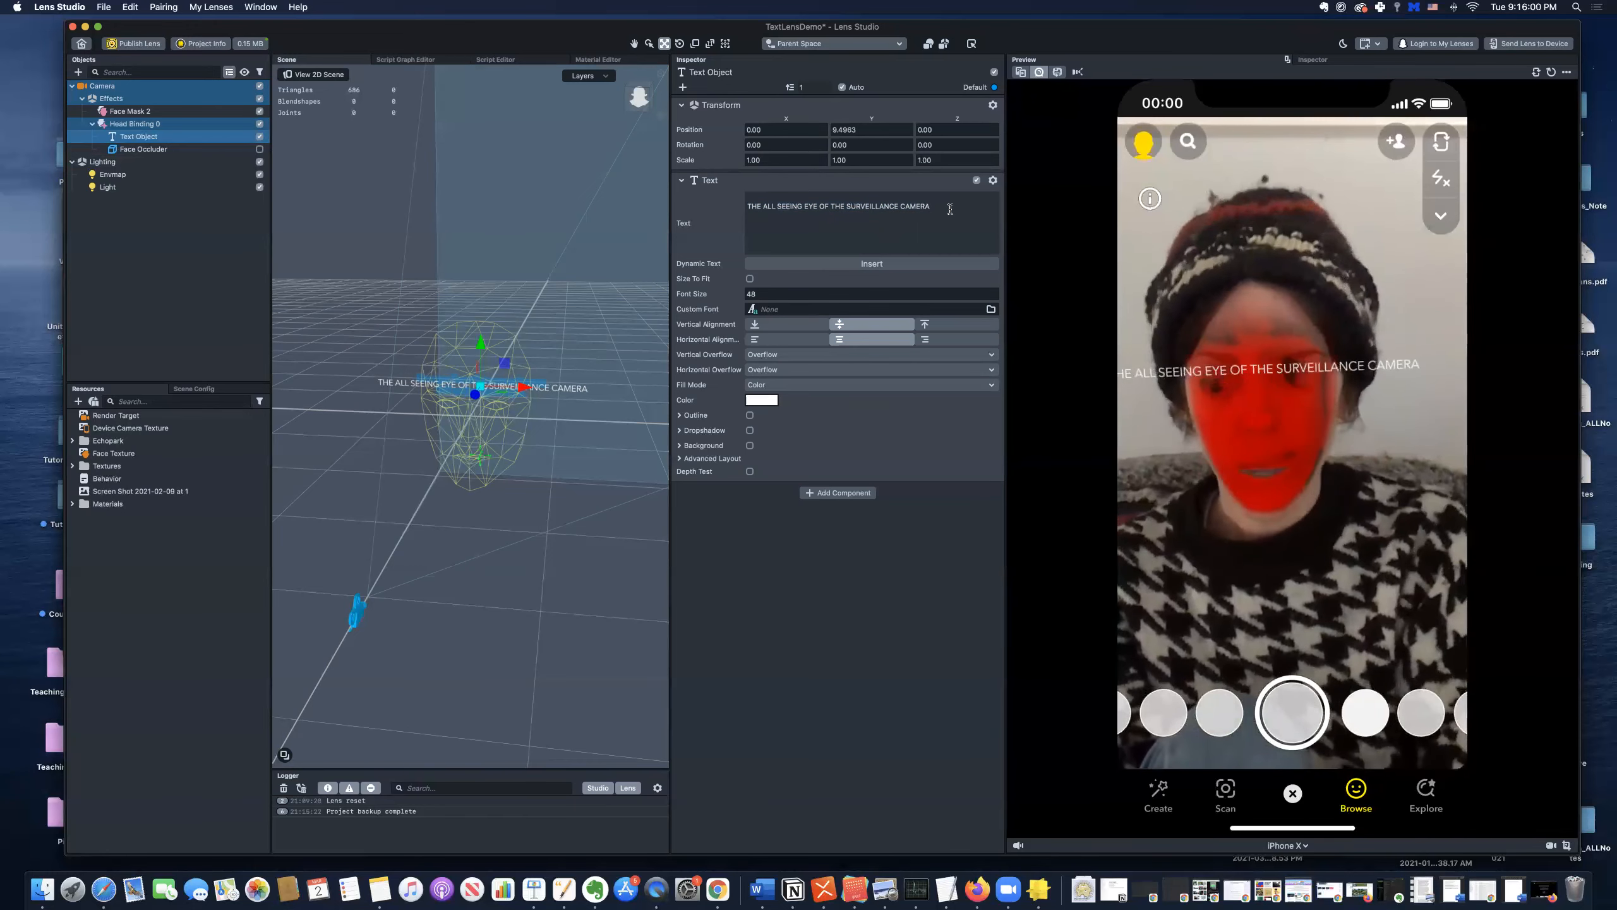
pyautogui.press('Return')
pyautogui.press('super+v')
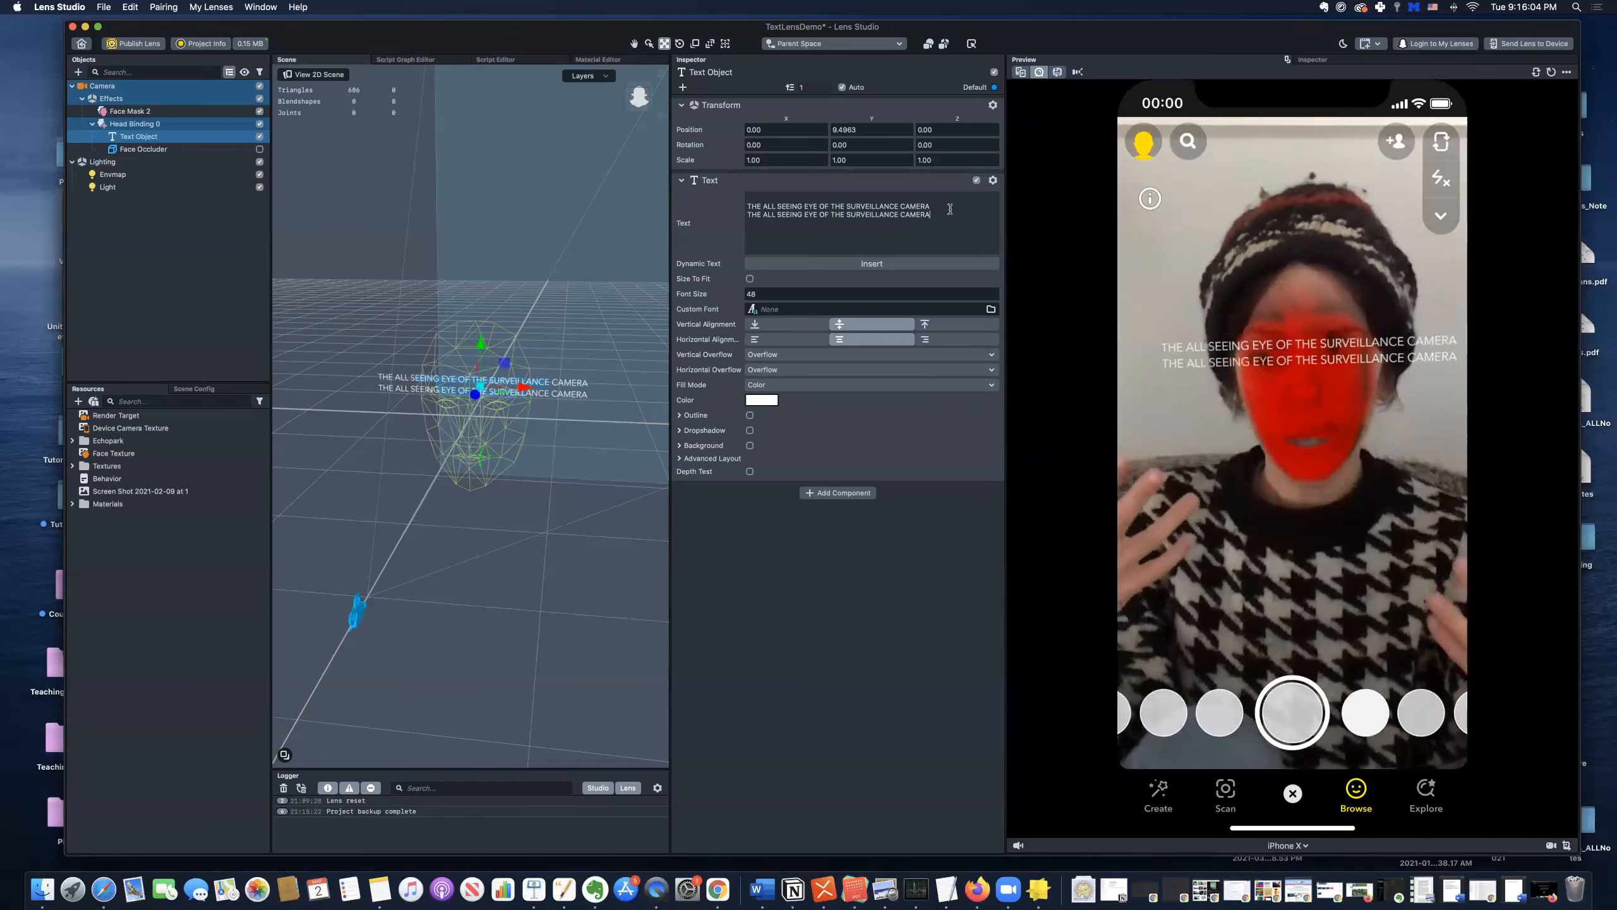
# - Switch to the Word document and copy the sentence "A virtual composite of your face becomes a focal point to tail you"
pyautogui.click(1514, 889)
pyautogui.click(508, 237)
pyautogui.moveTo(637, 238); pyautogui.dragTo(312, 237)
pyautogui.press('super+c')
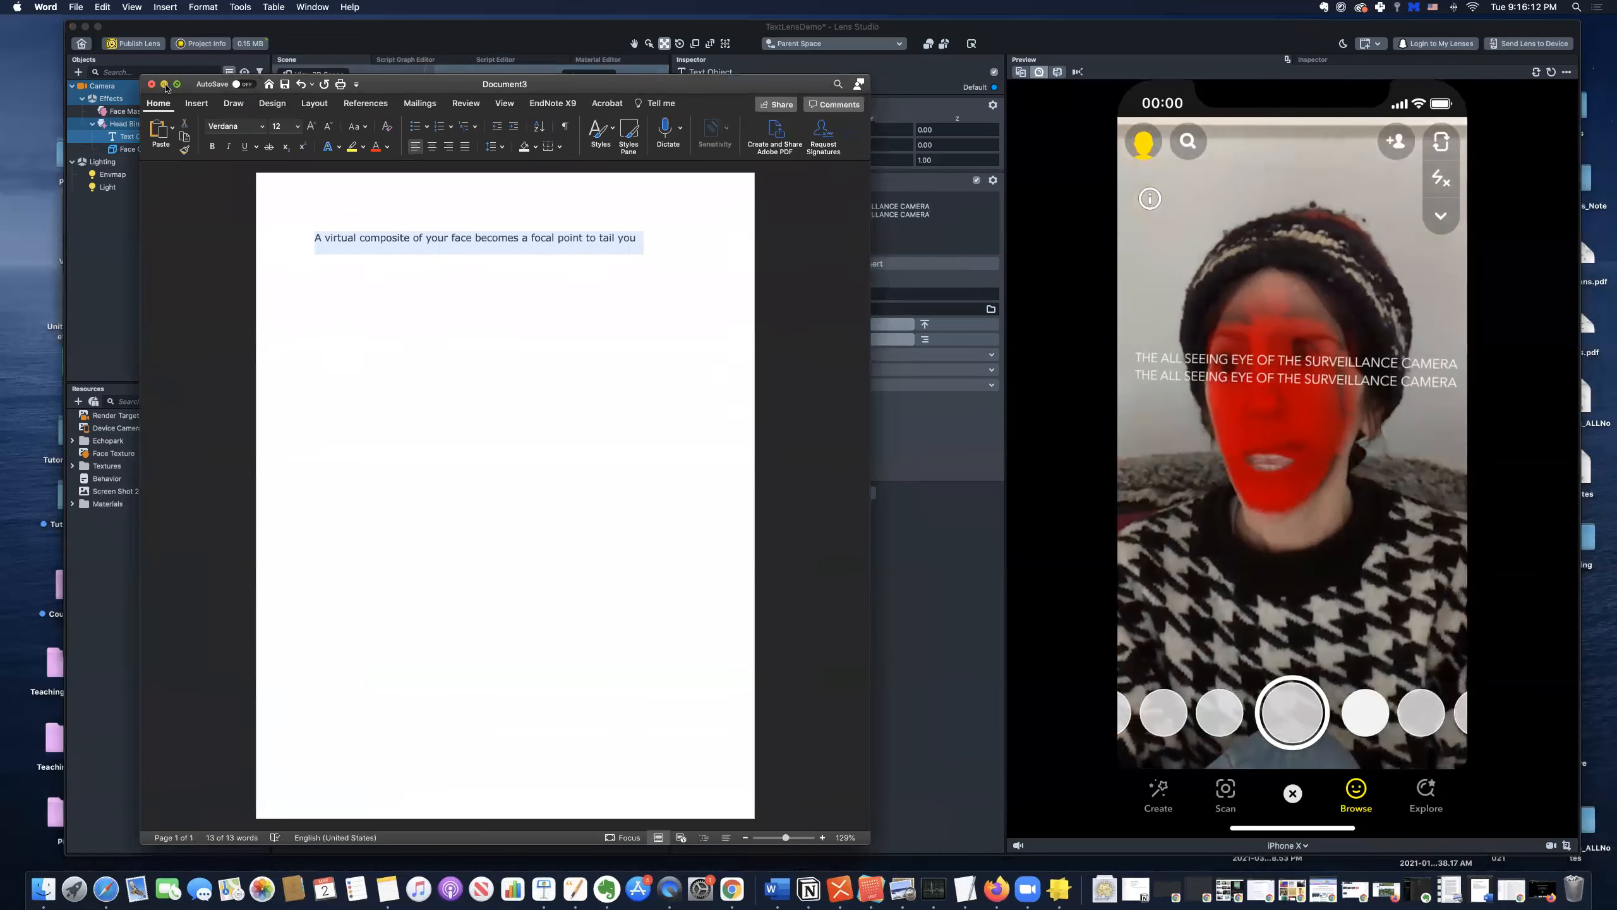
# - Minimize the Word document and paste the copied sentence as a third line in the Text Object
pyautogui.click(164, 84)
pyautogui.click(903, 227)
pyautogui.press('Return')
pyautogui.press('super+v')
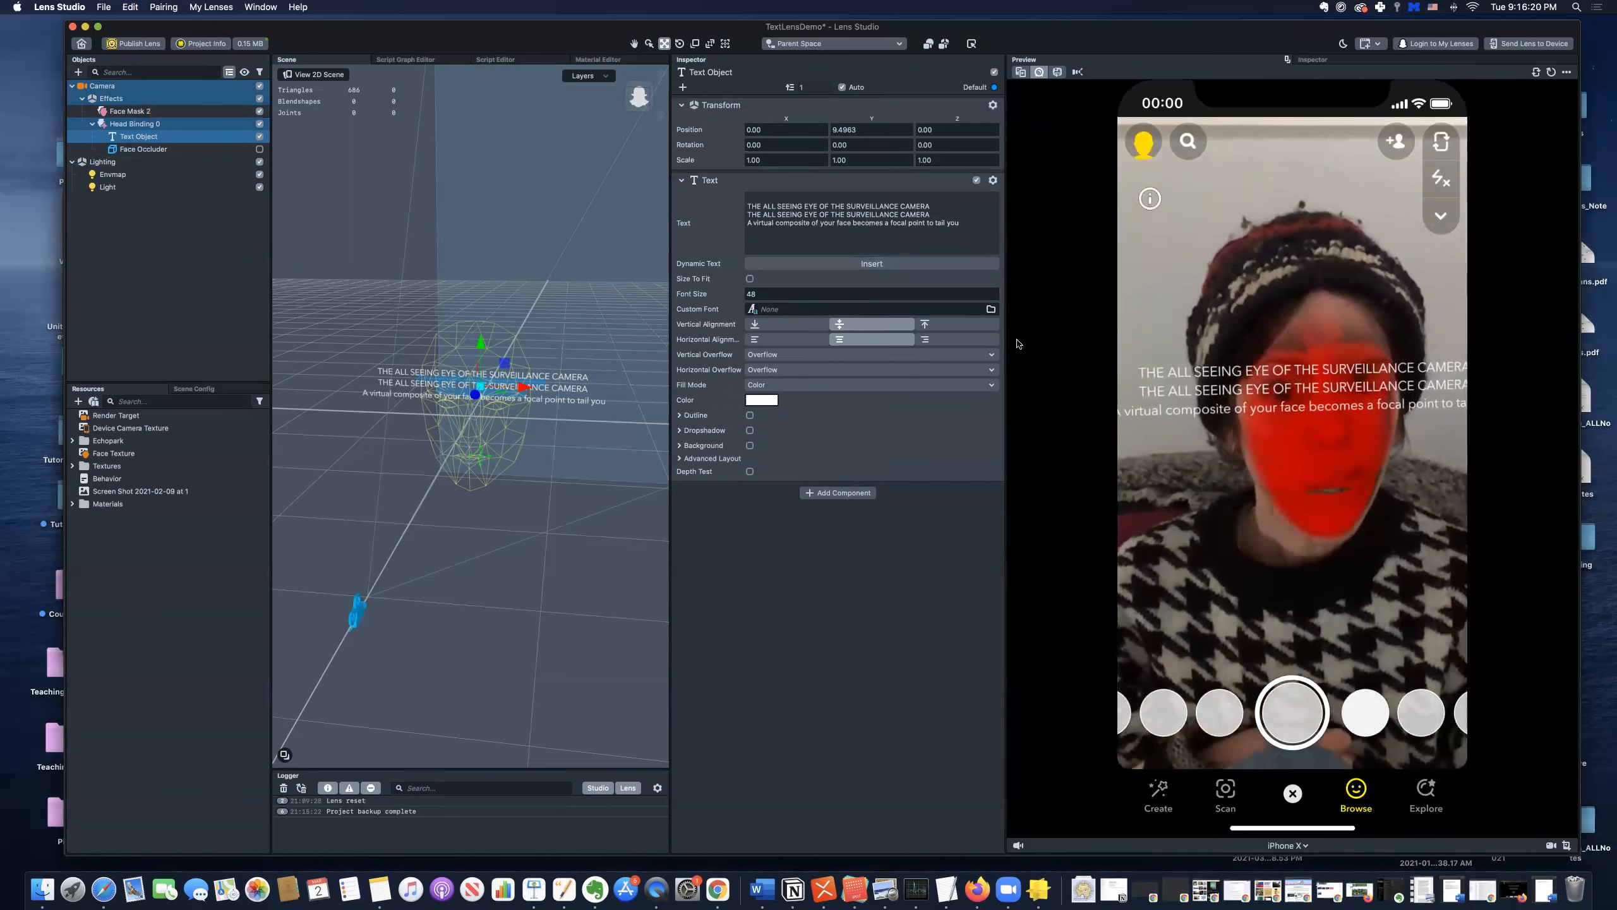
# - Raise the Text Object along Y to about 13.6 and reduce its font size to 40
pyautogui.moveTo(479, 338); pyautogui.dragTo(479, 308)
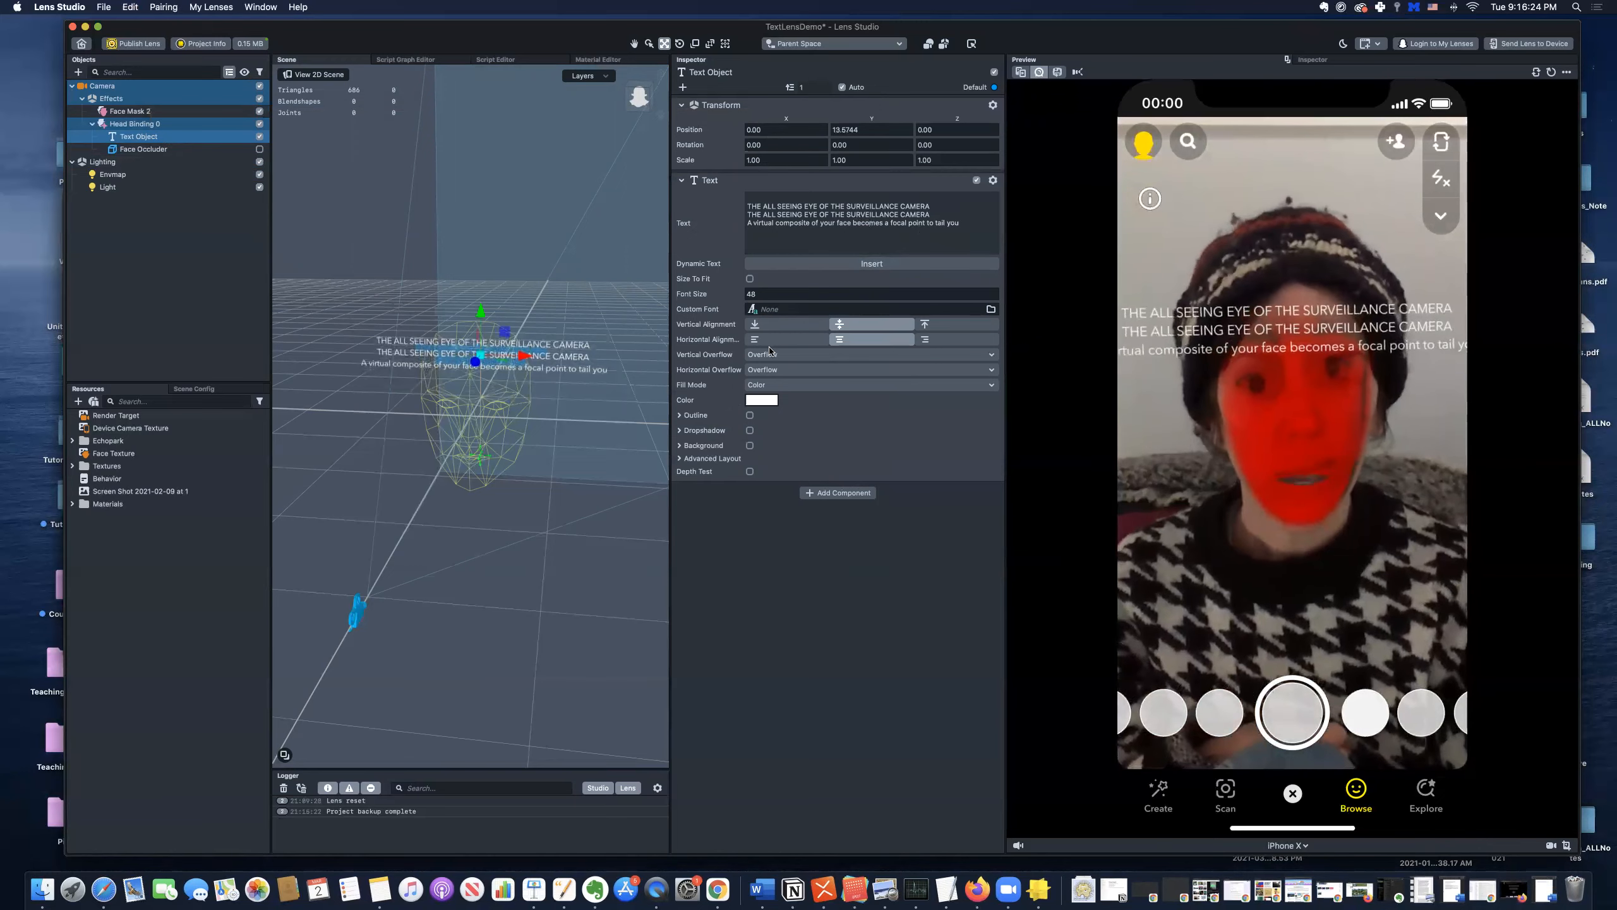
pyautogui.click(993, 297)
pyautogui.click(993, 297)
pyautogui.click(993, 297)
pyautogui.click(993, 296)
pyautogui.click(993, 296)
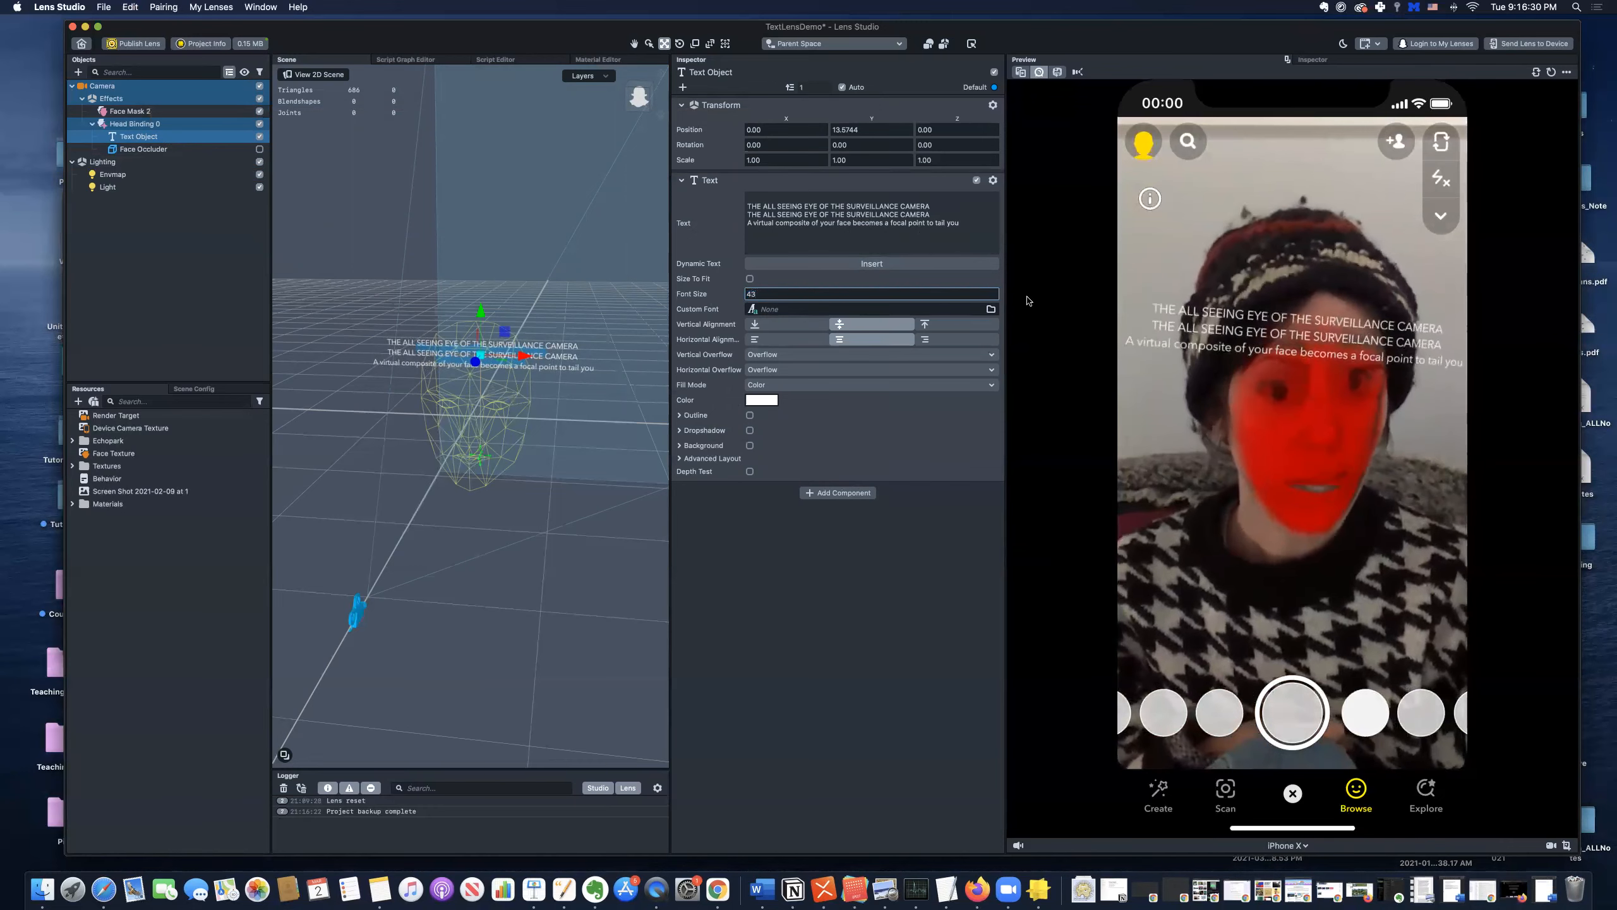
pyautogui.click(993, 297)
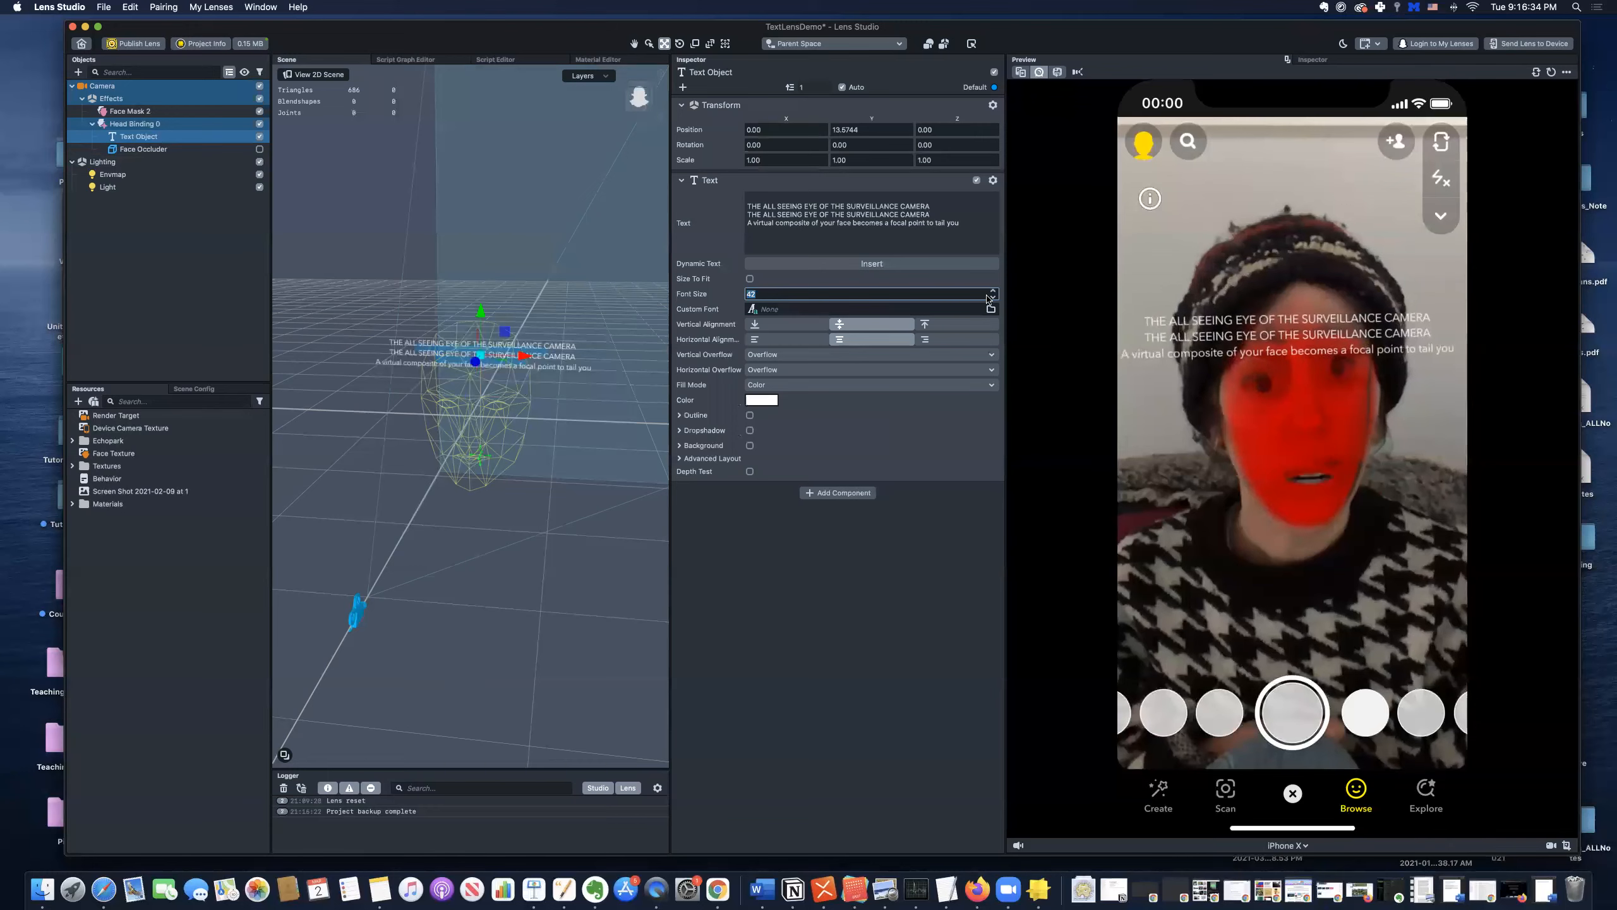
pyautogui.click(992, 298)
pyautogui.click(992, 298)
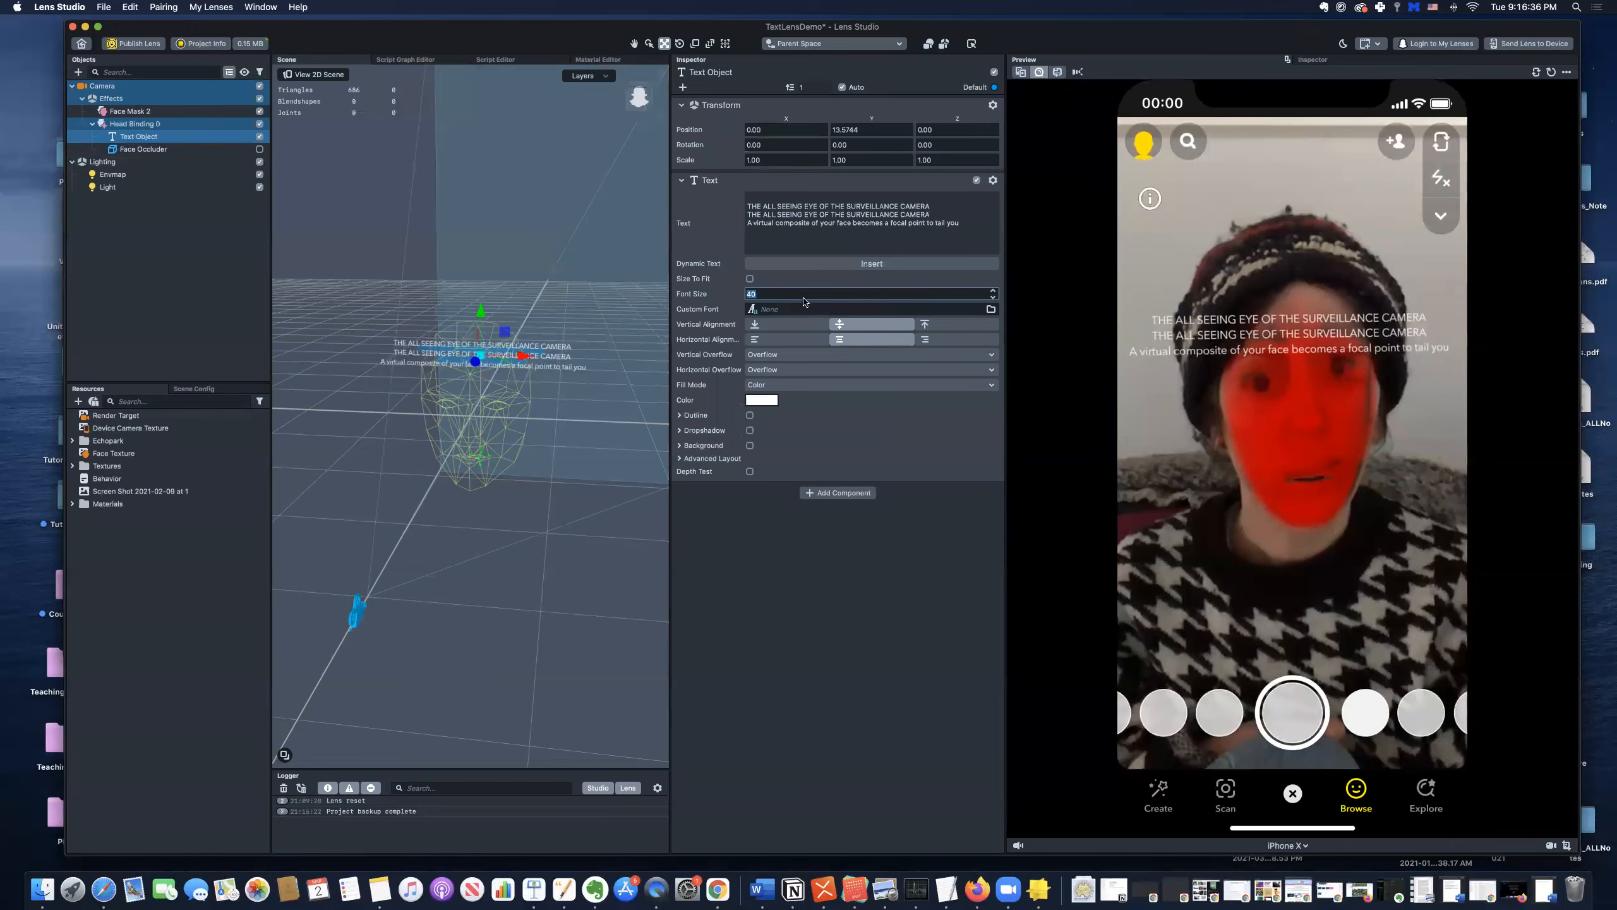
pyautogui.click(932, 576)
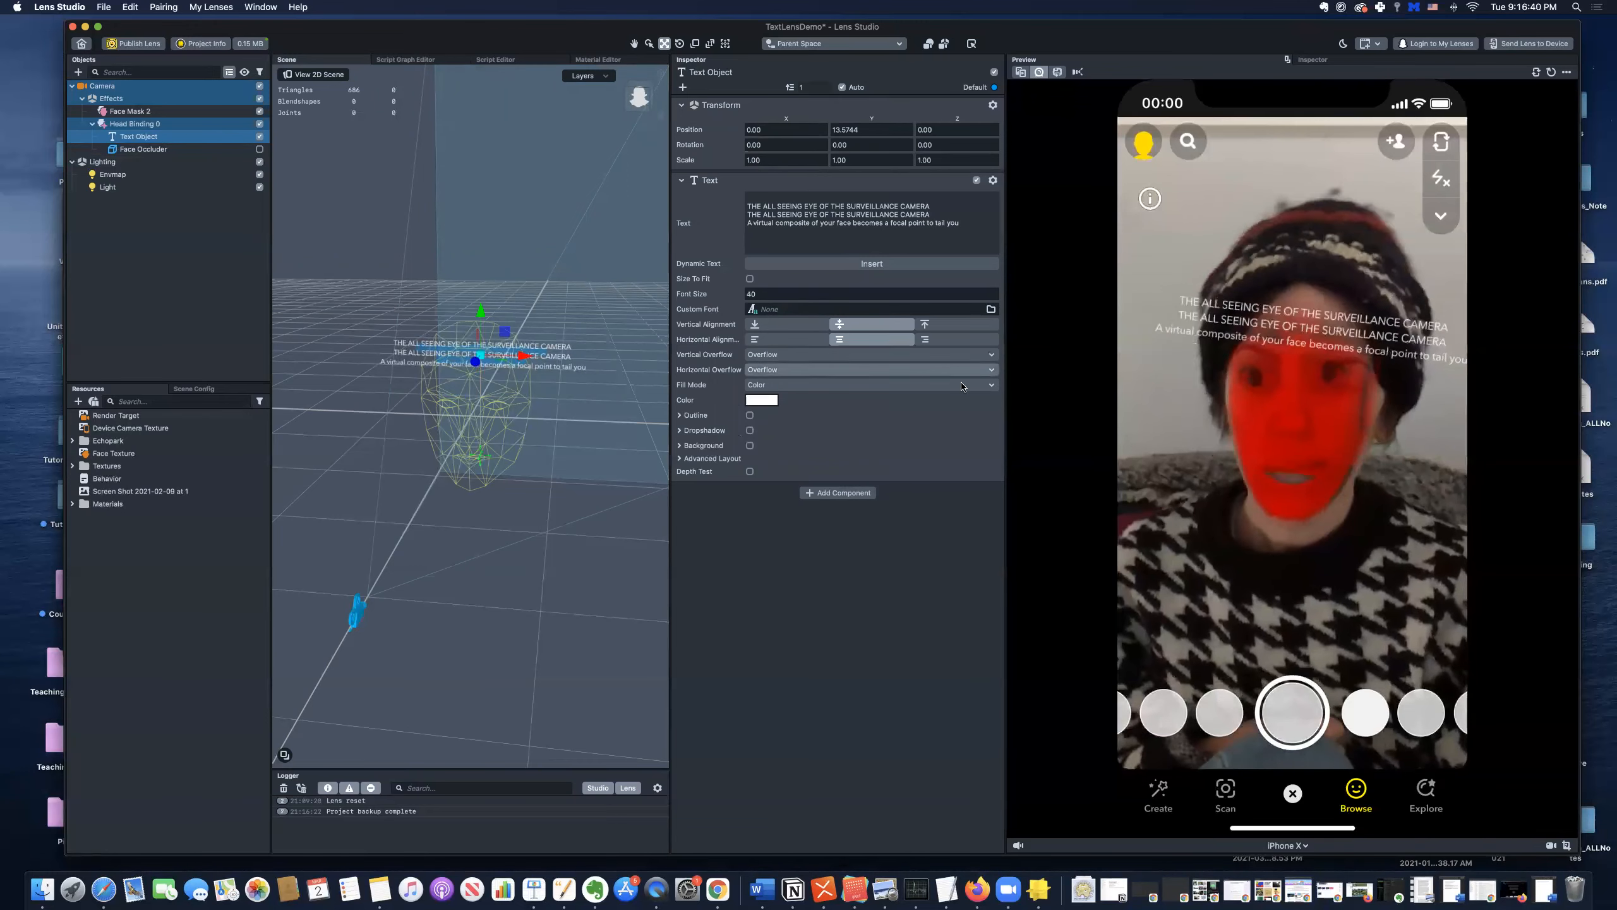
# - Try Size To Fit on the text, turn it back off, and reduce the font size to 36
pyautogui.click(749, 278)
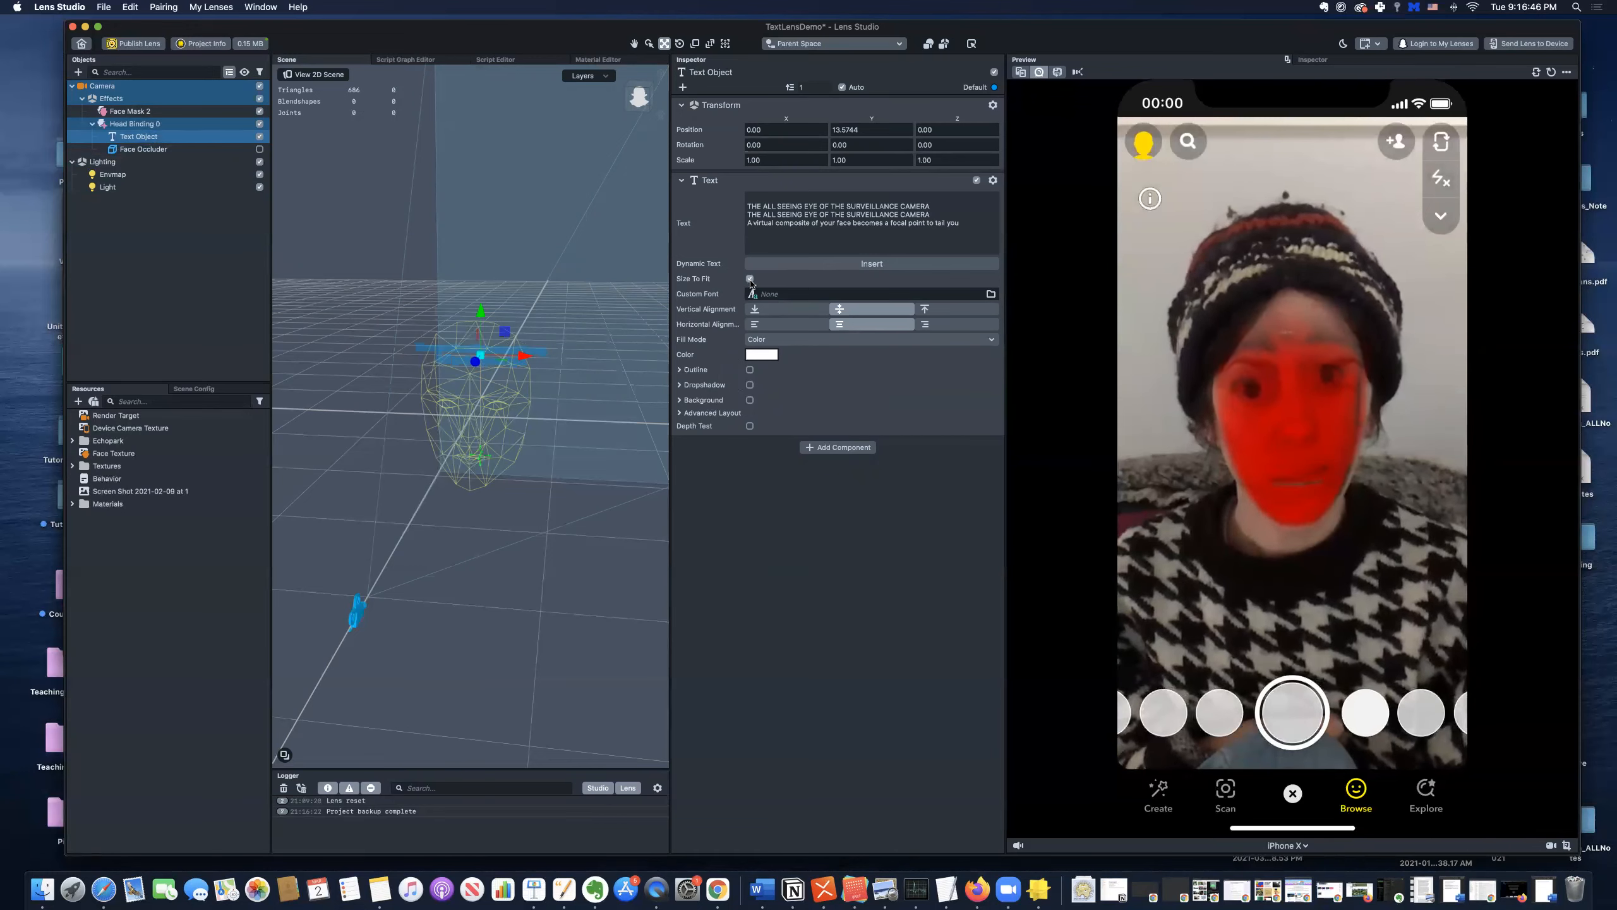
pyautogui.click(749, 279)
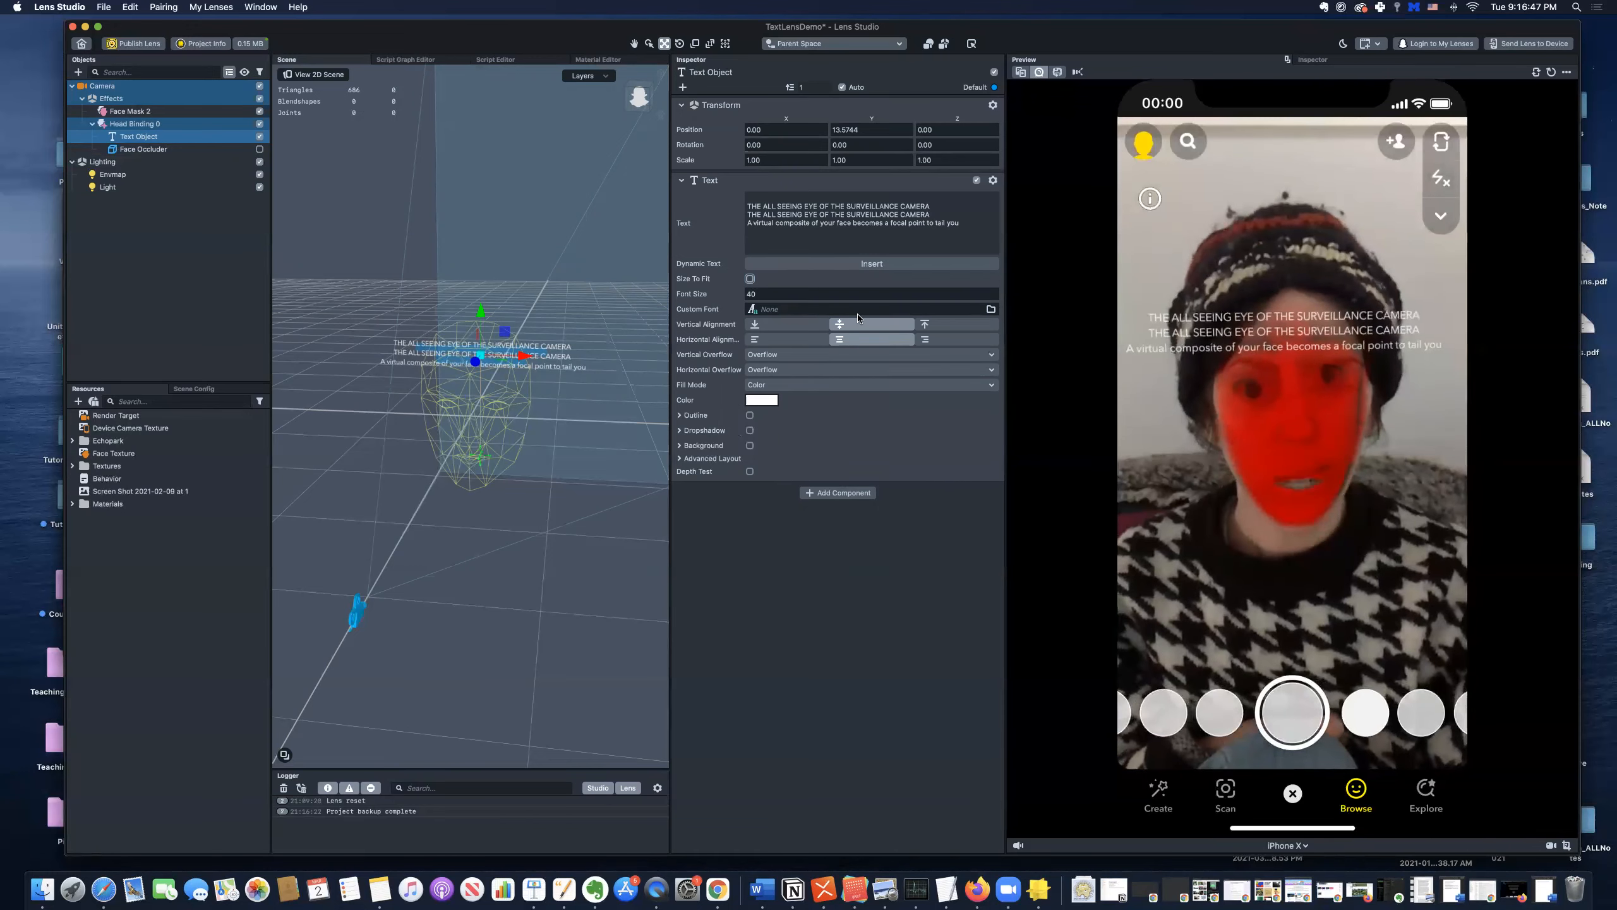
pyautogui.click(992, 297)
pyautogui.click(993, 297)
pyautogui.click(993, 298)
pyautogui.click(993, 298)
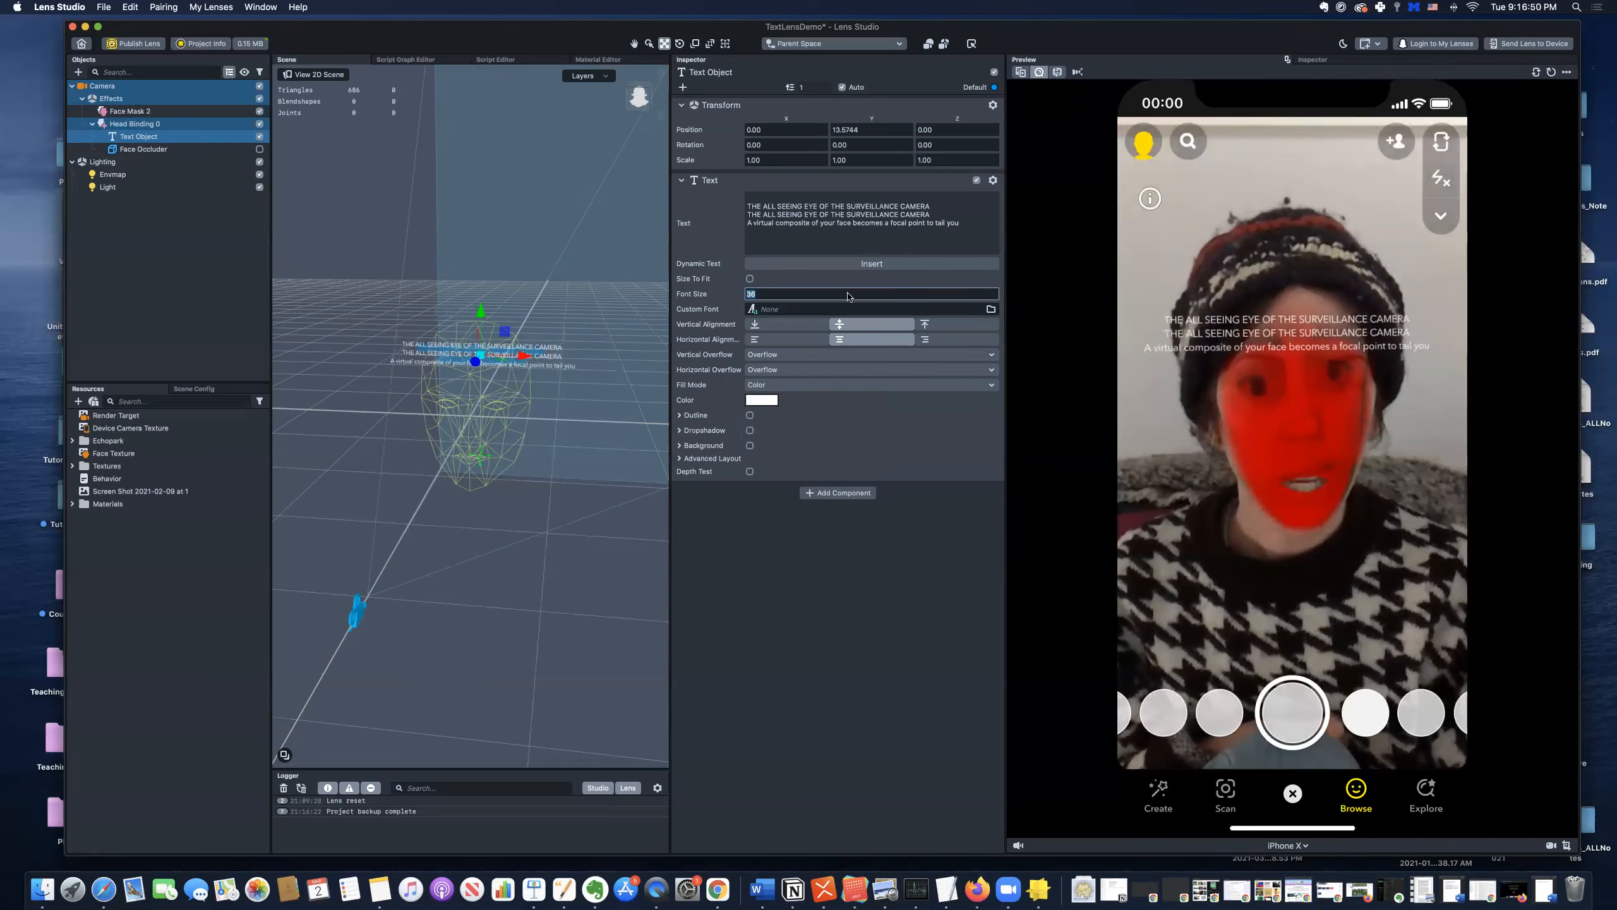
pyautogui.click(861, 295)
# - End the third text line with a period and try a dynamic Date field on a new line below it
pyautogui.click(975, 232)
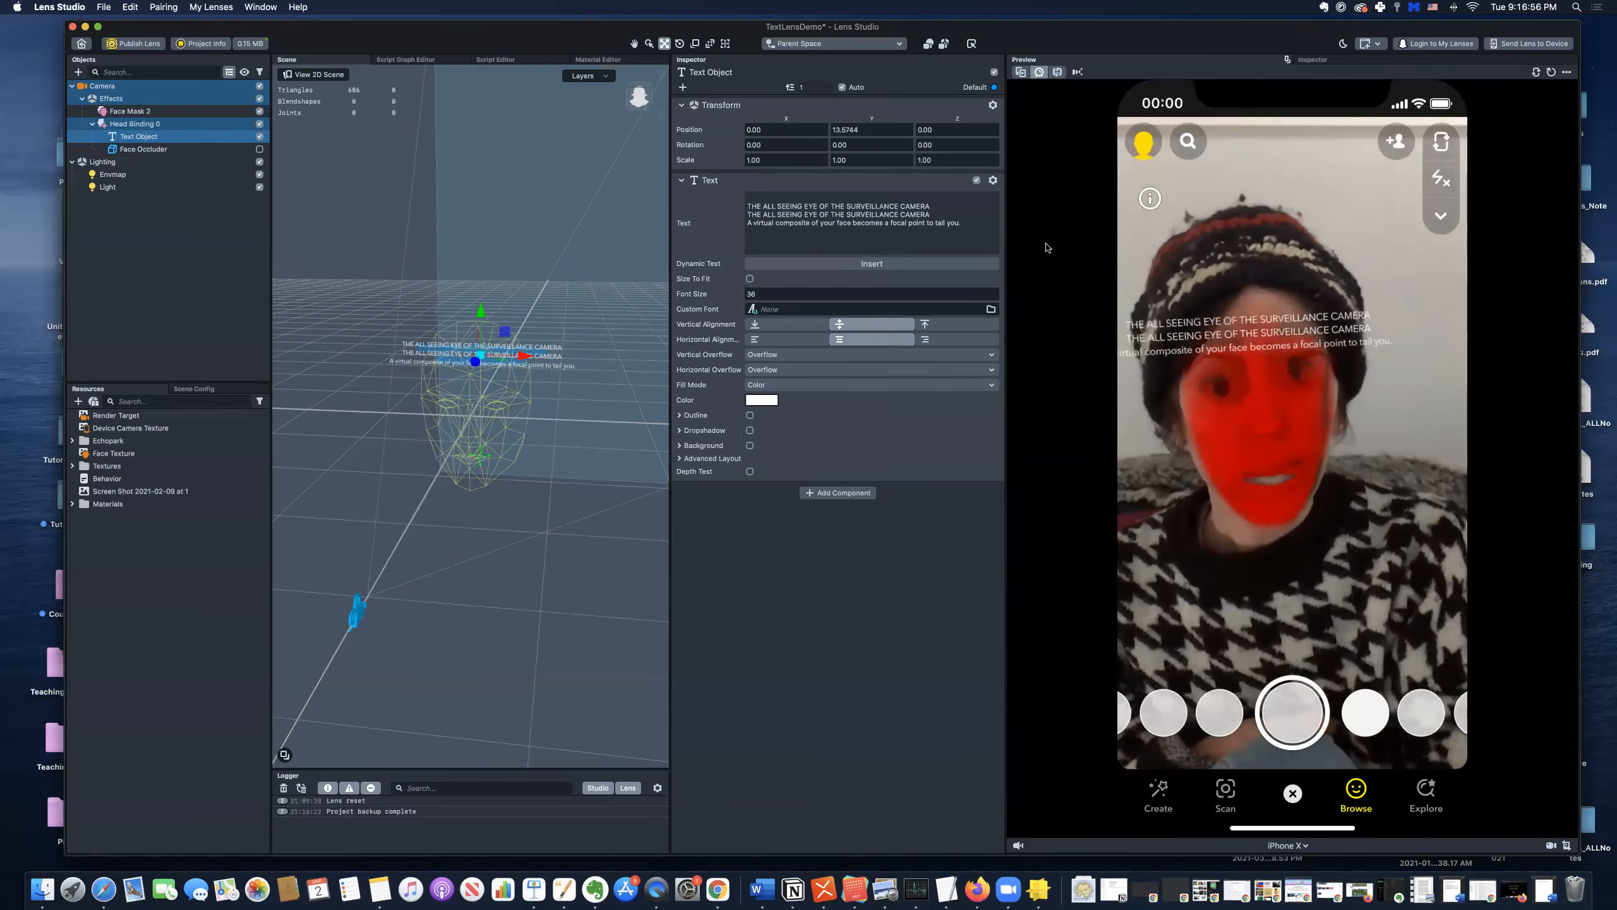
pyautogui.click(800, 264)
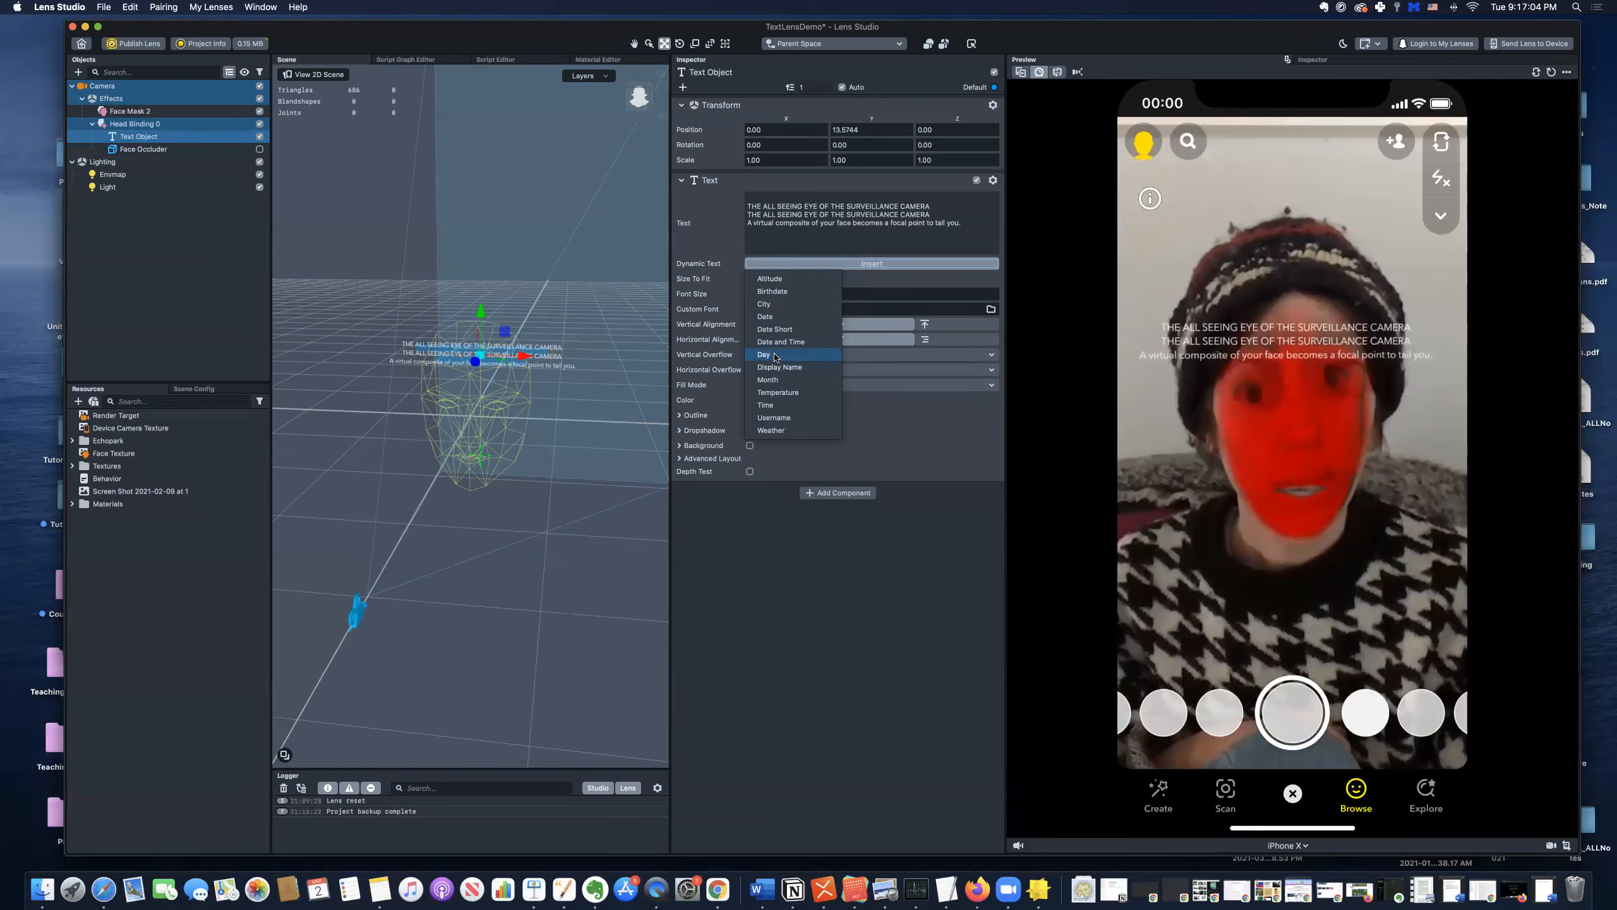
pyautogui.click(776, 317)
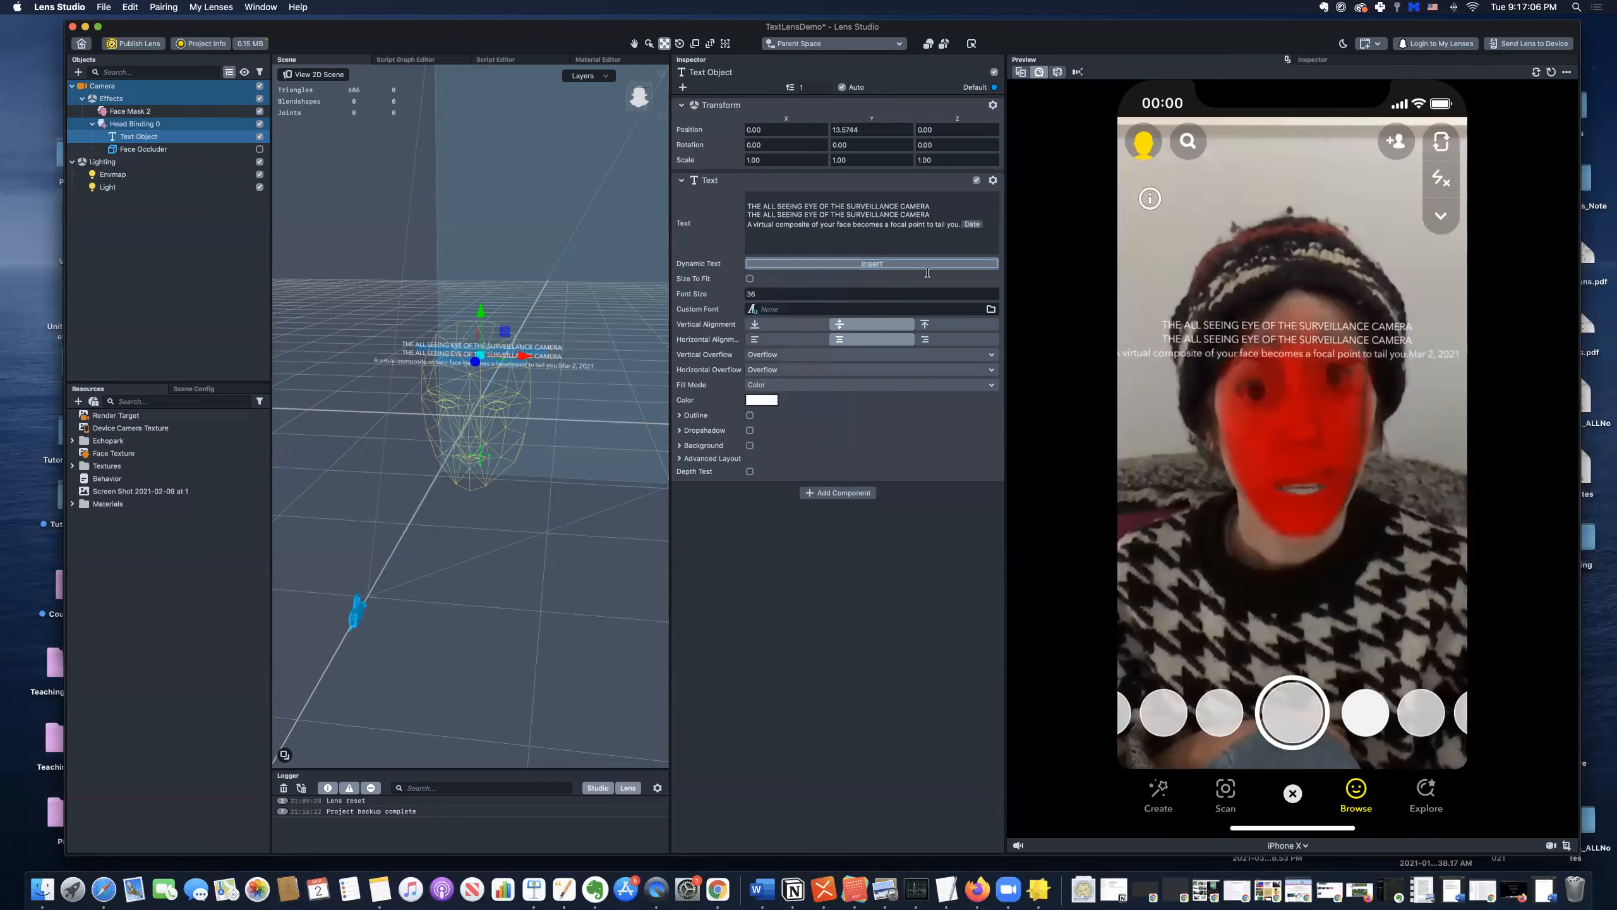
pyautogui.press('Return')
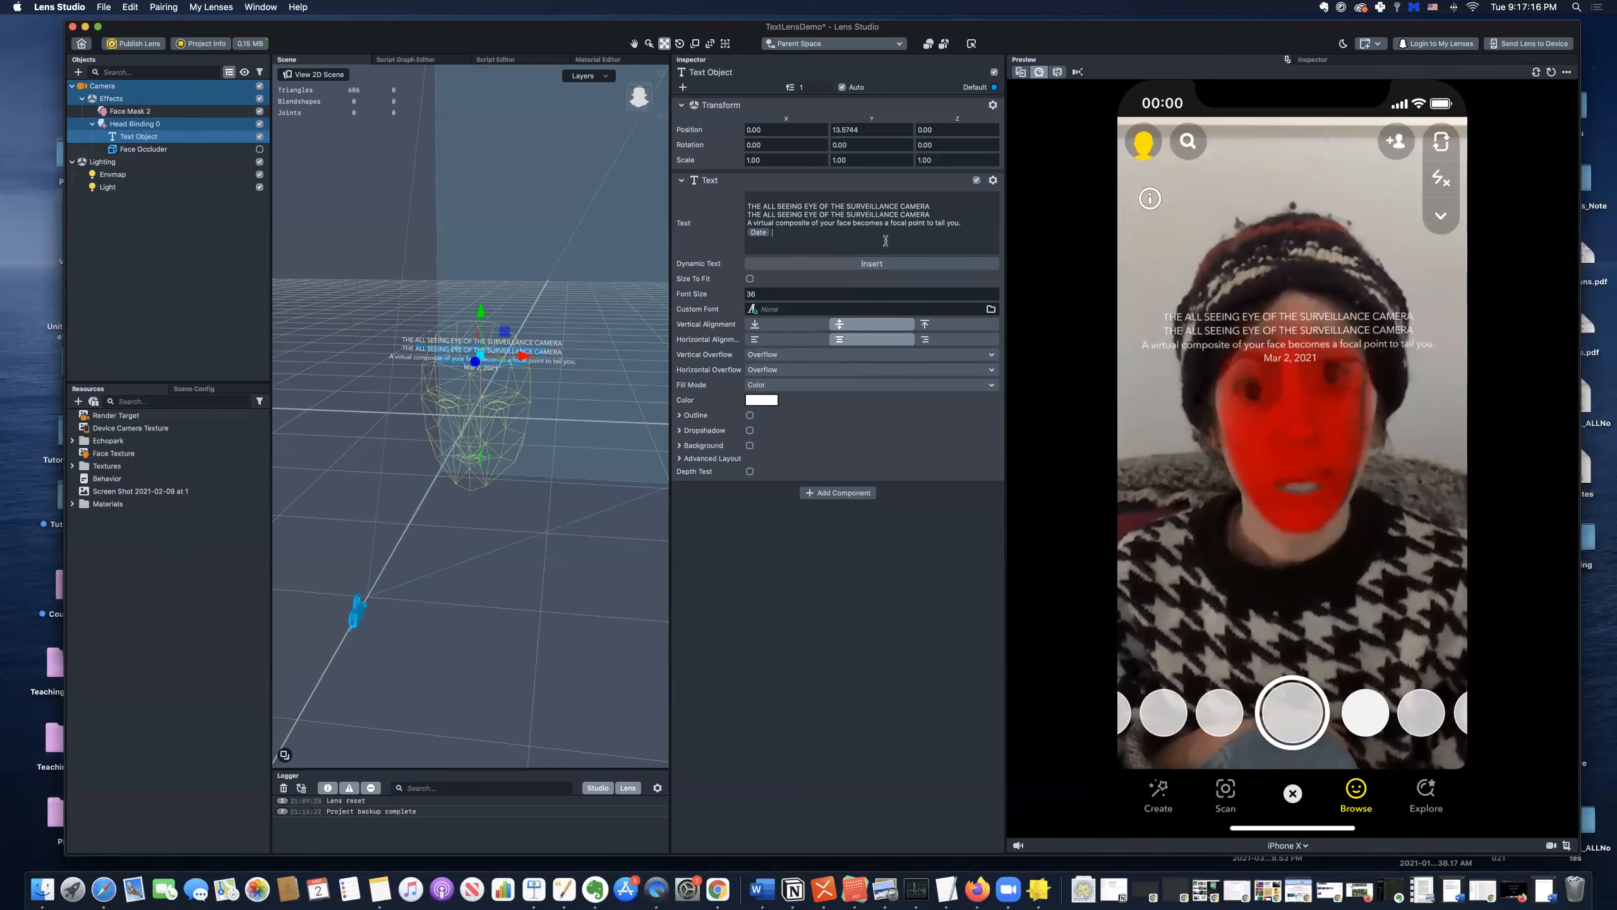
pyautogui.press('BackSpace')
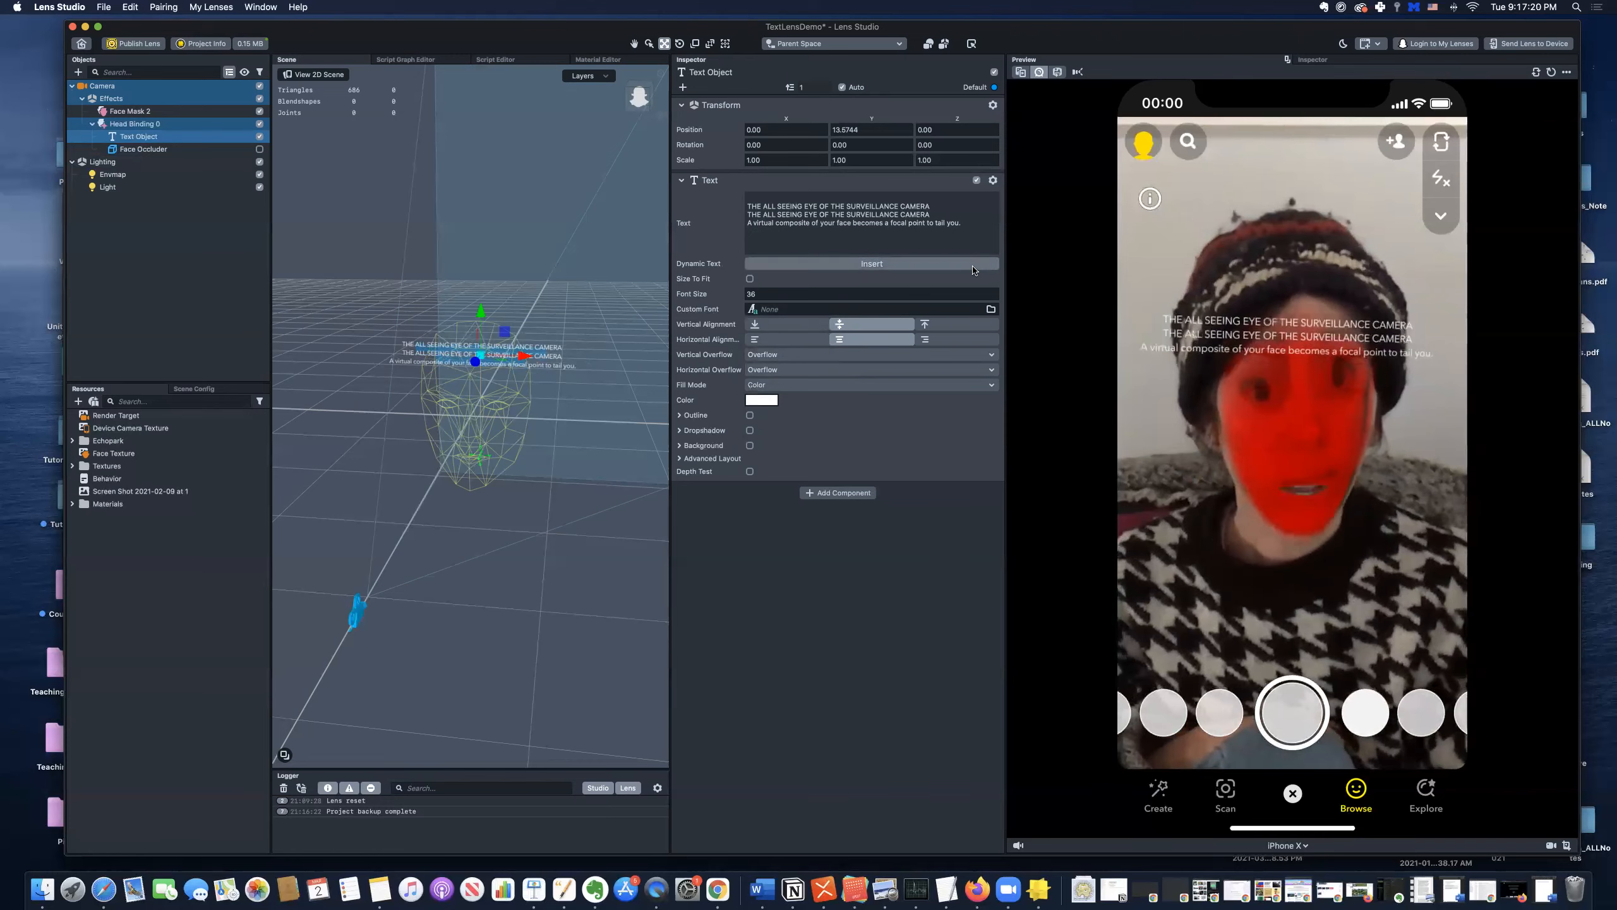
pyautogui.click(896, 266)
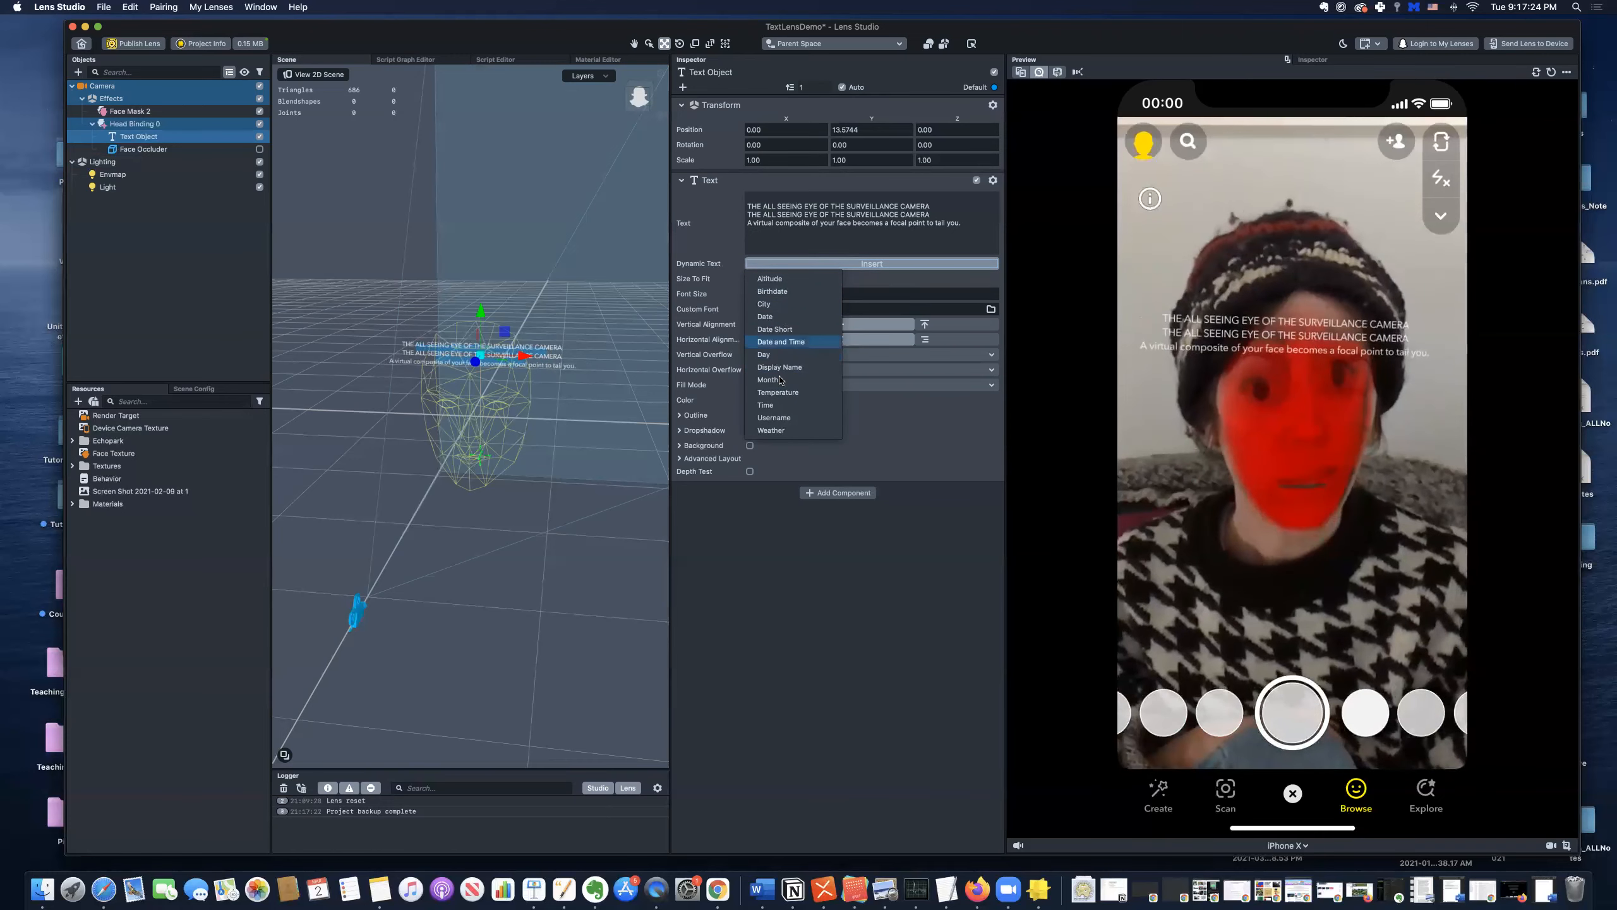
pyautogui.click(898, 223)
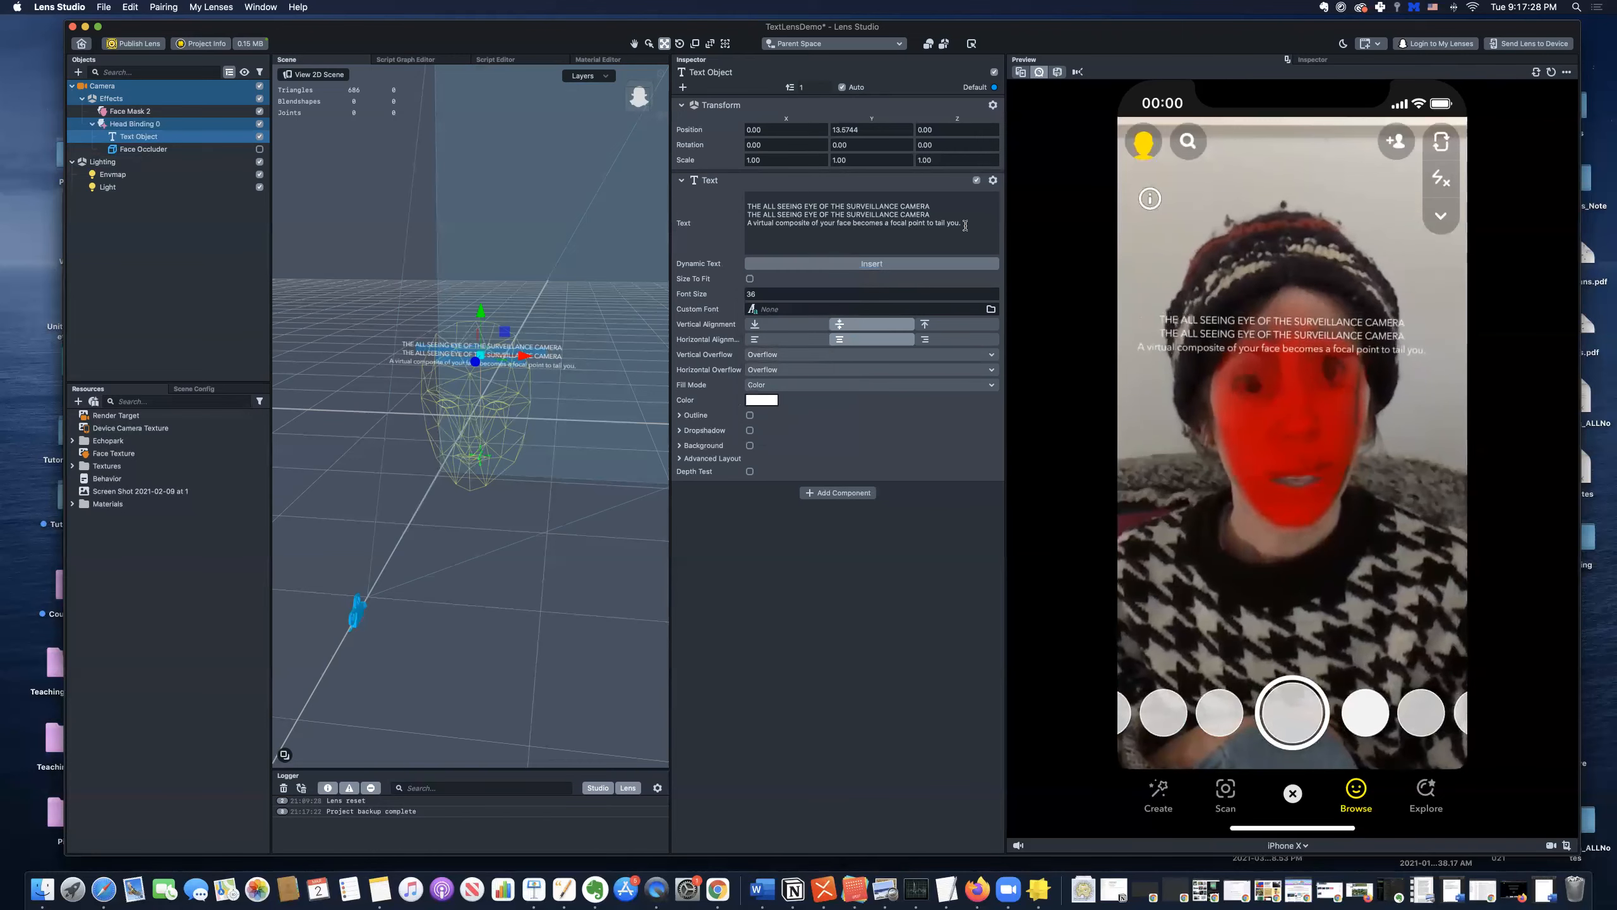
pyautogui.moveTo(963, 223); pyautogui.dragTo(750, 215)
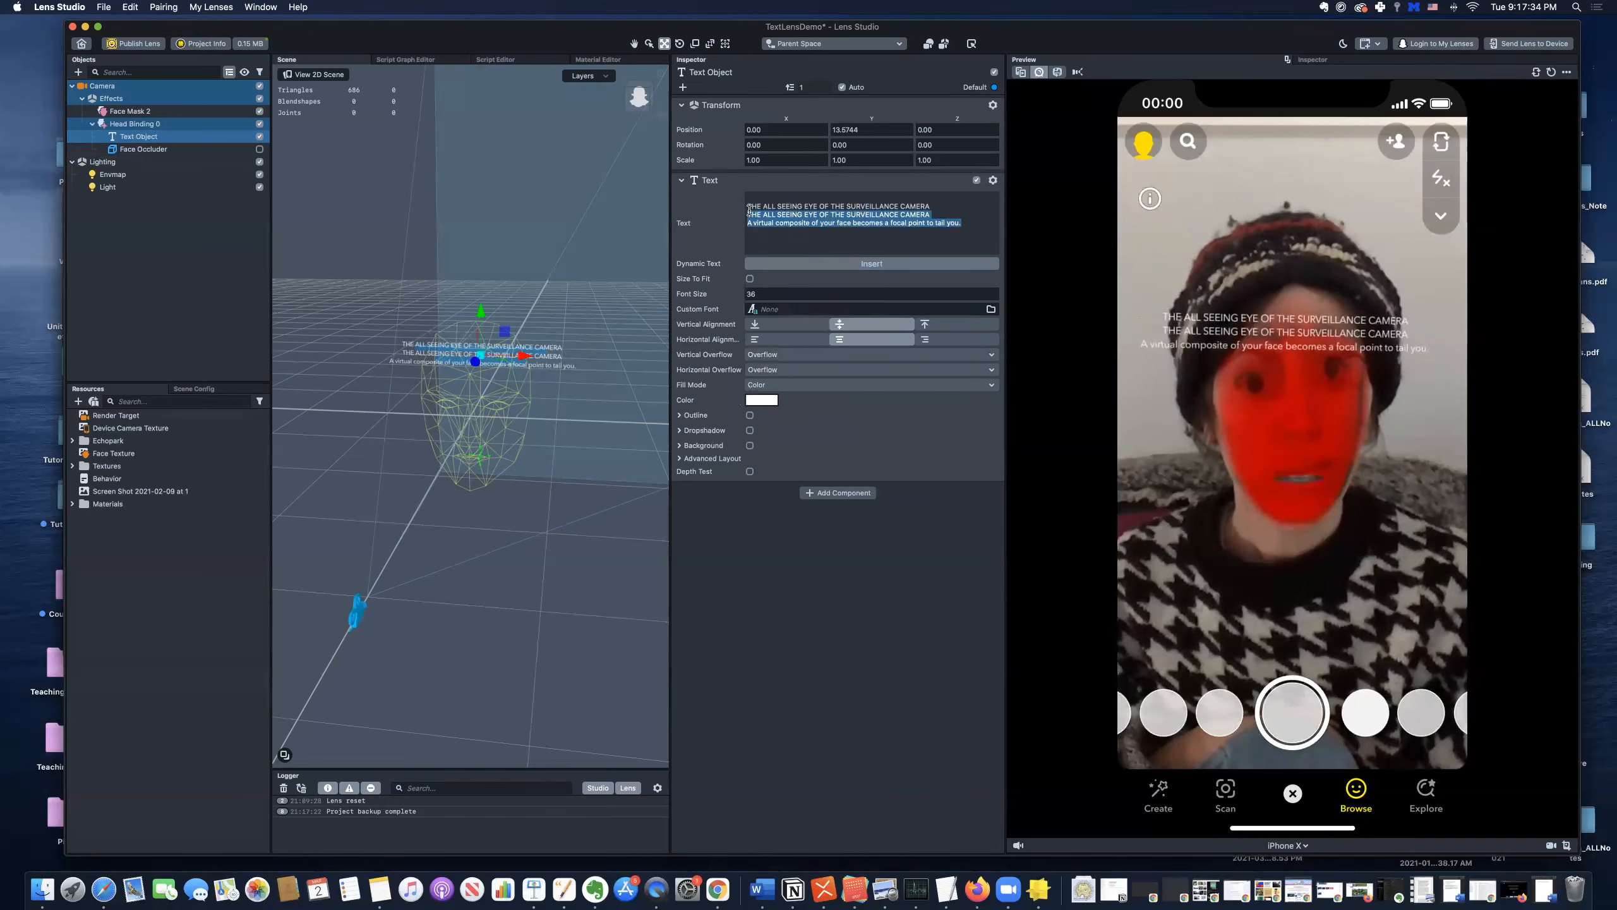
pyautogui.click(768, 214)
pyautogui.moveTo(931, 214); pyautogui.dragTo(749, 214)
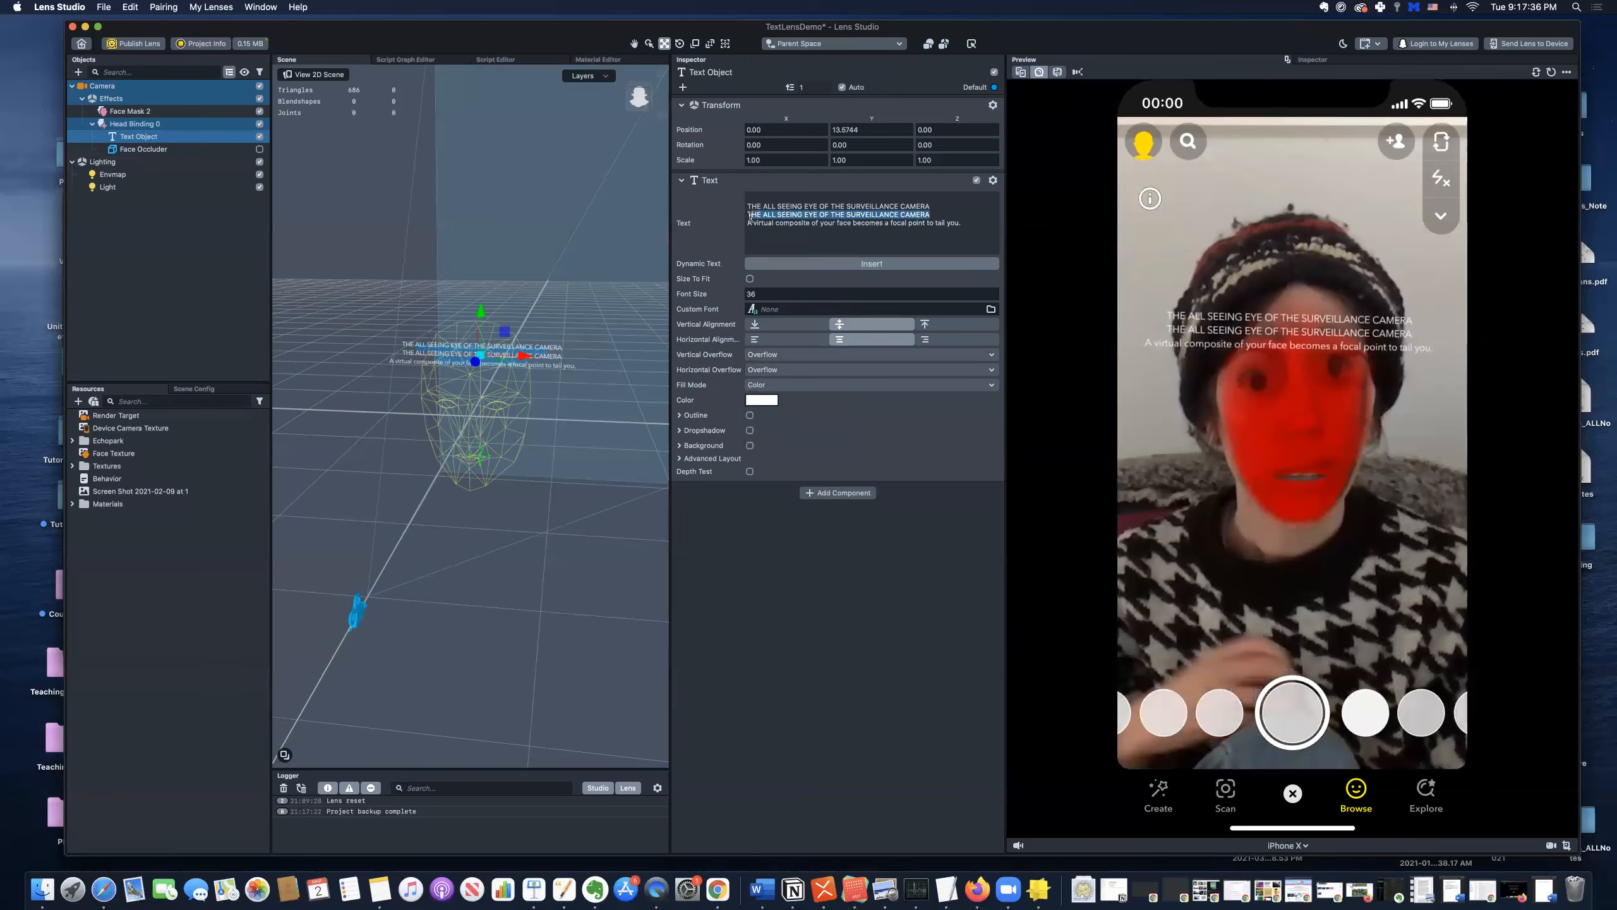
pyautogui.click(948, 213)
pyautogui.moveTo(931, 215); pyautogui.dragTo(747, 201)
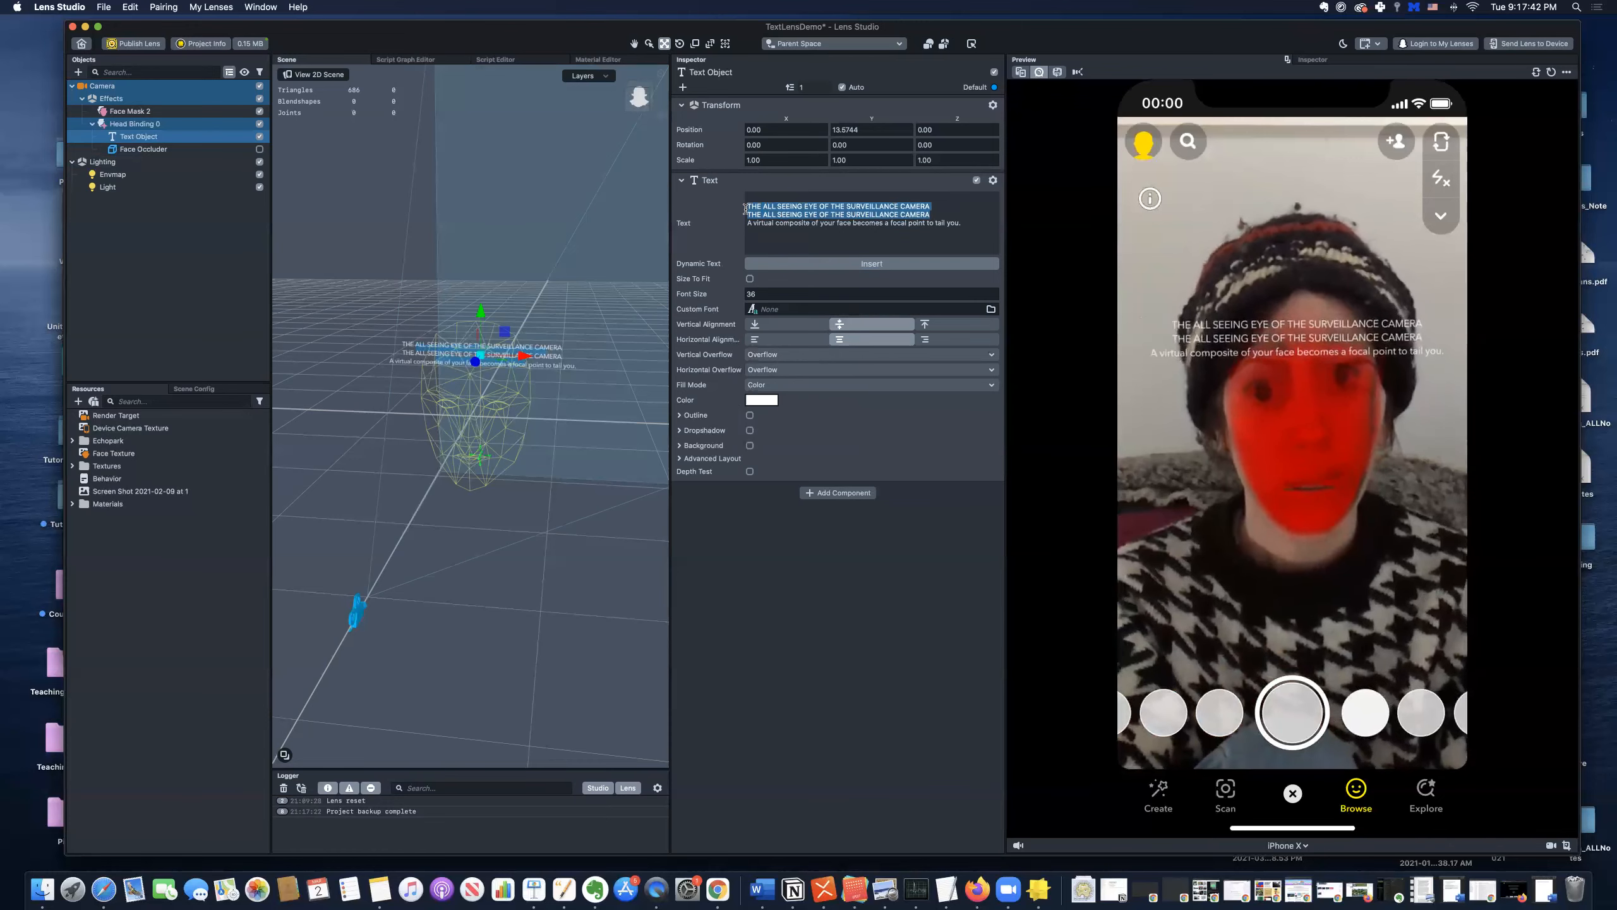
pyautogui.click(793, 222)
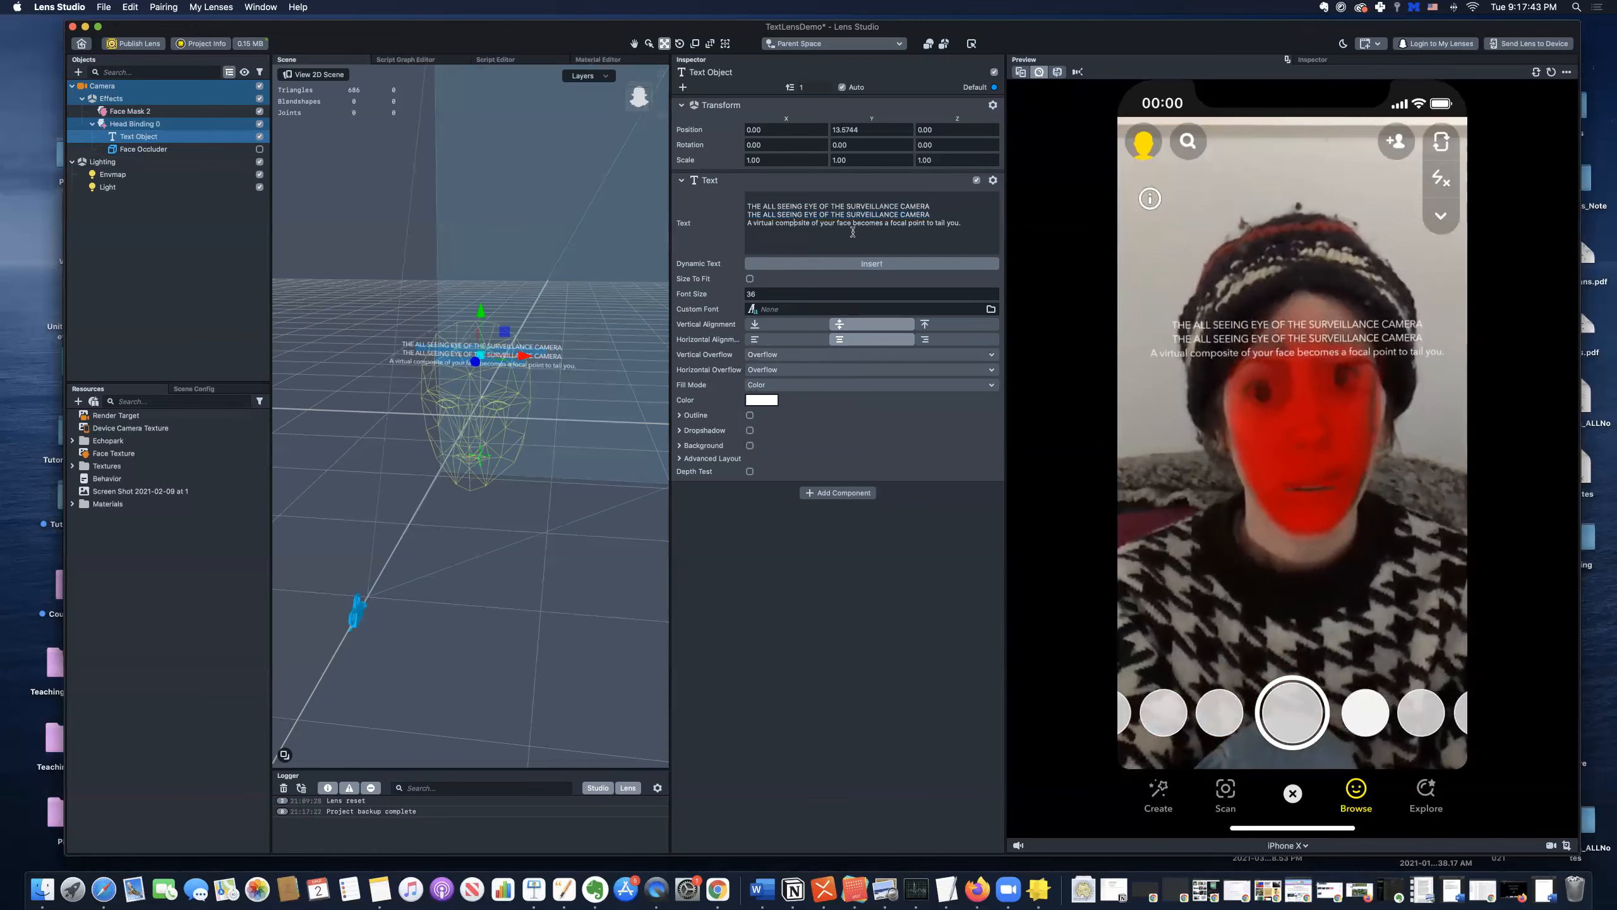
# - Remove the period at the end of the third text line
pyautogui.click(966, 222)
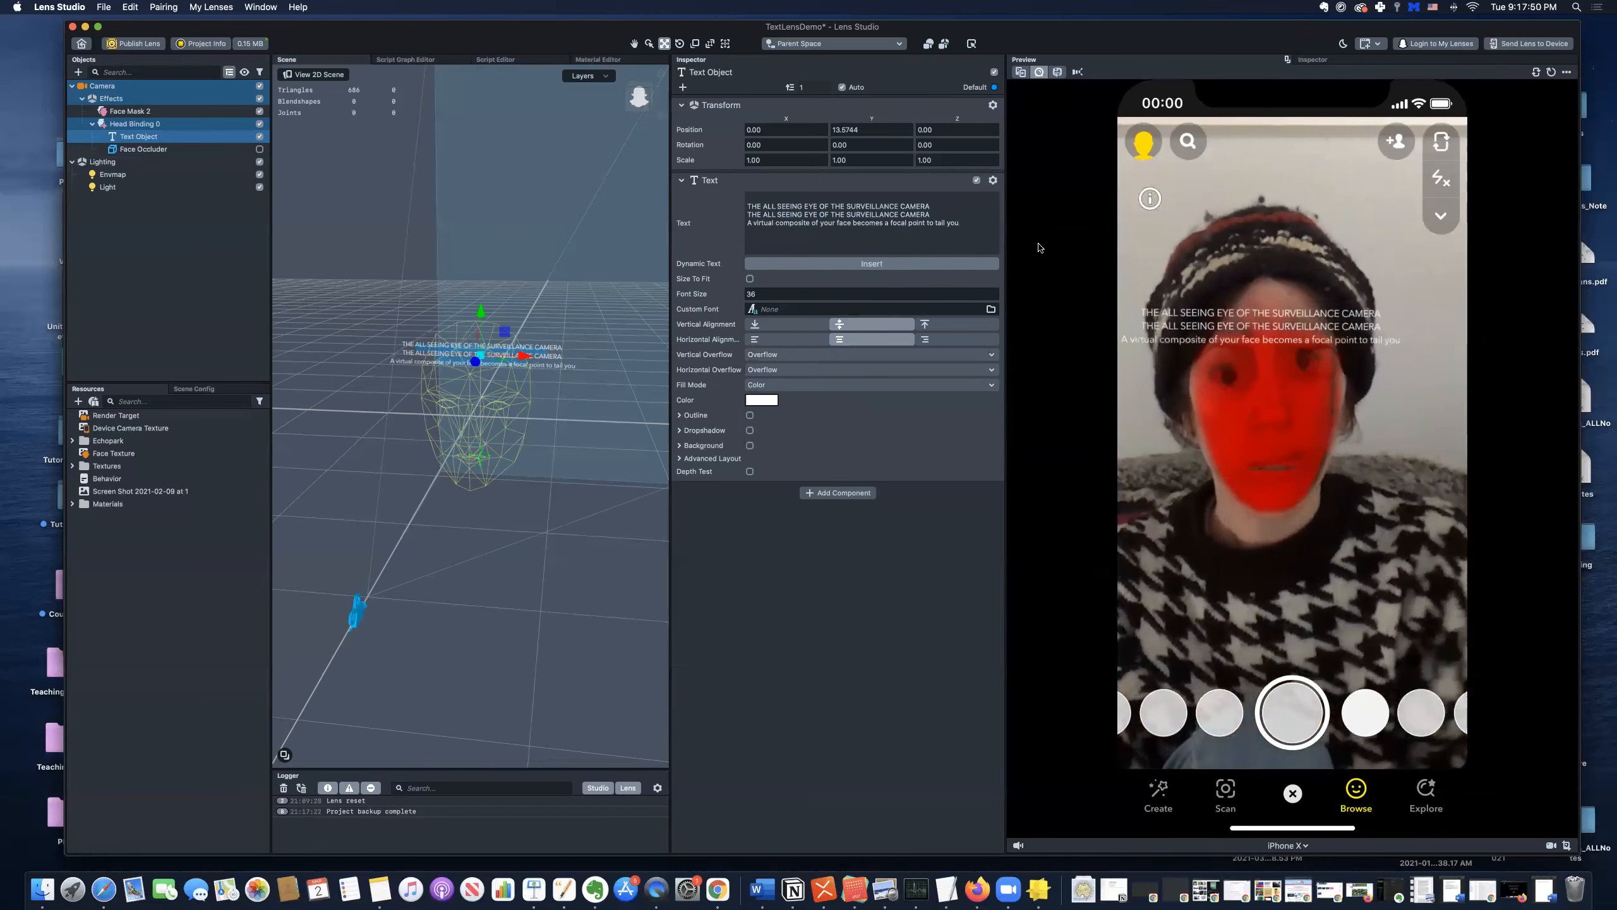
# - Break the third text line after "becomes", put a comma after "tail you" and insert the dynamic Username field behind it
pyautogui.click(885, 222)
pyautogui.press('Return')
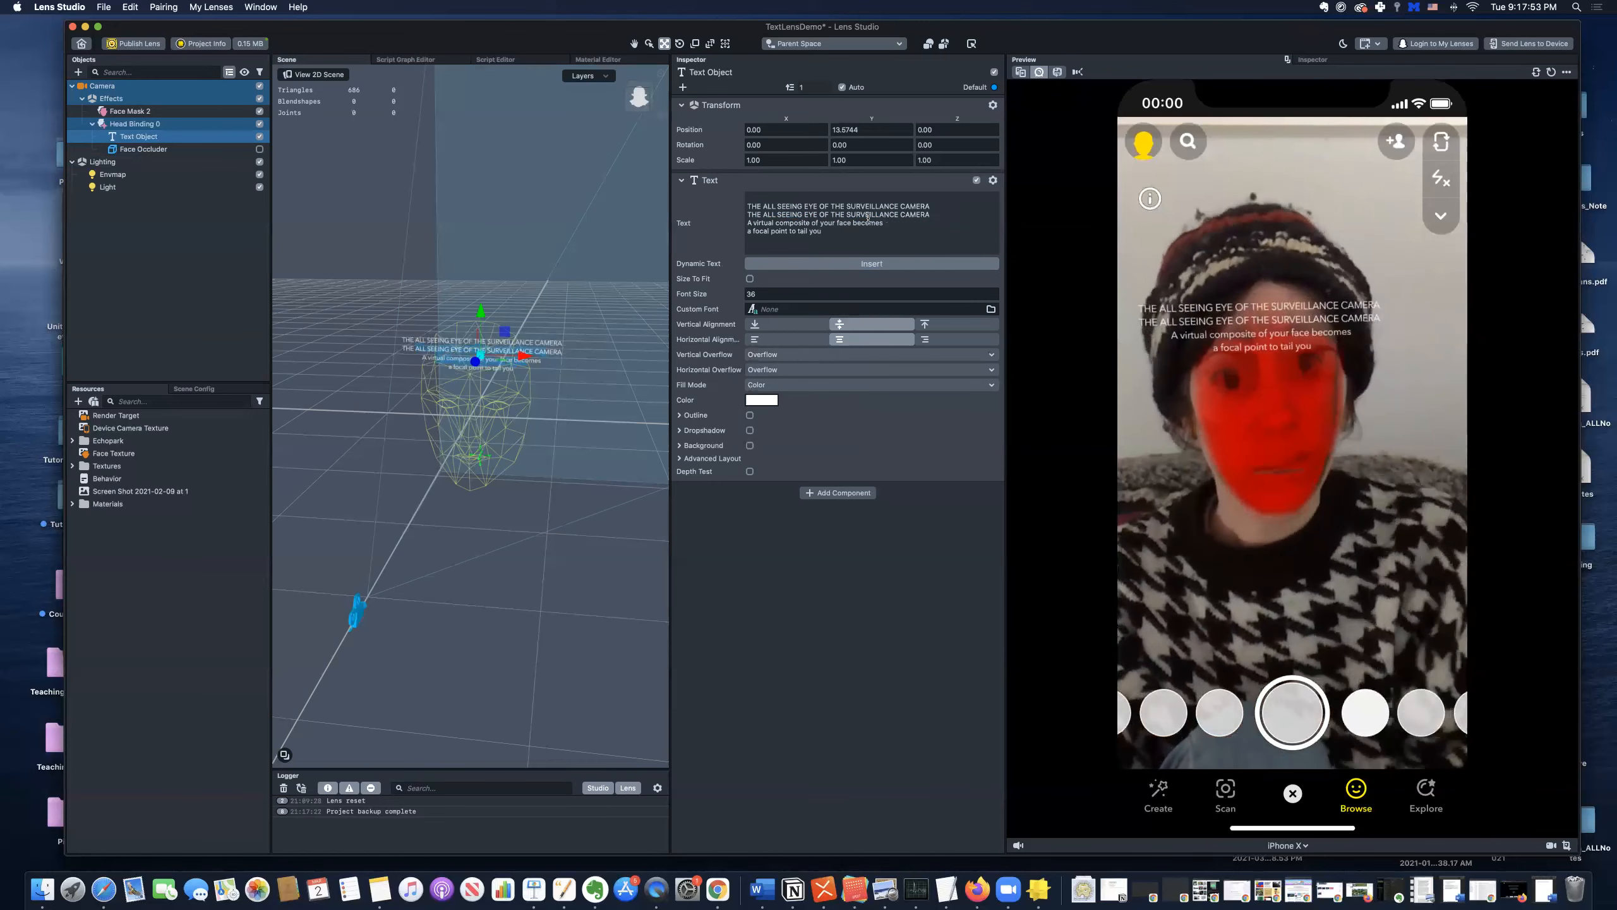
pyautogui.click(872, 263)
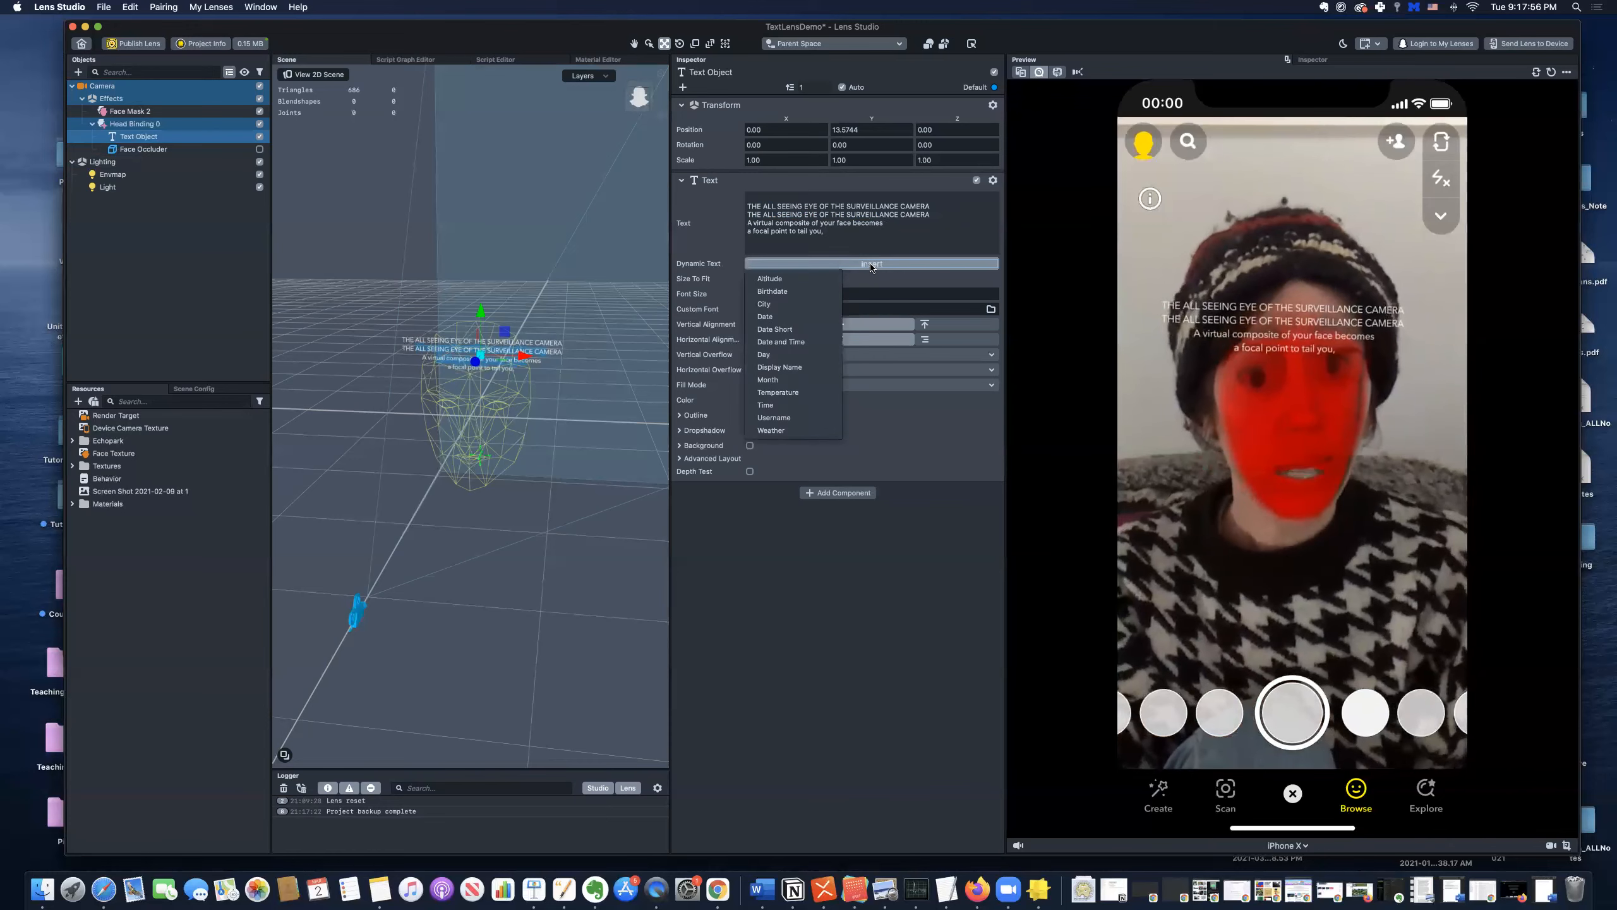
pyautogui.click(773, 418)
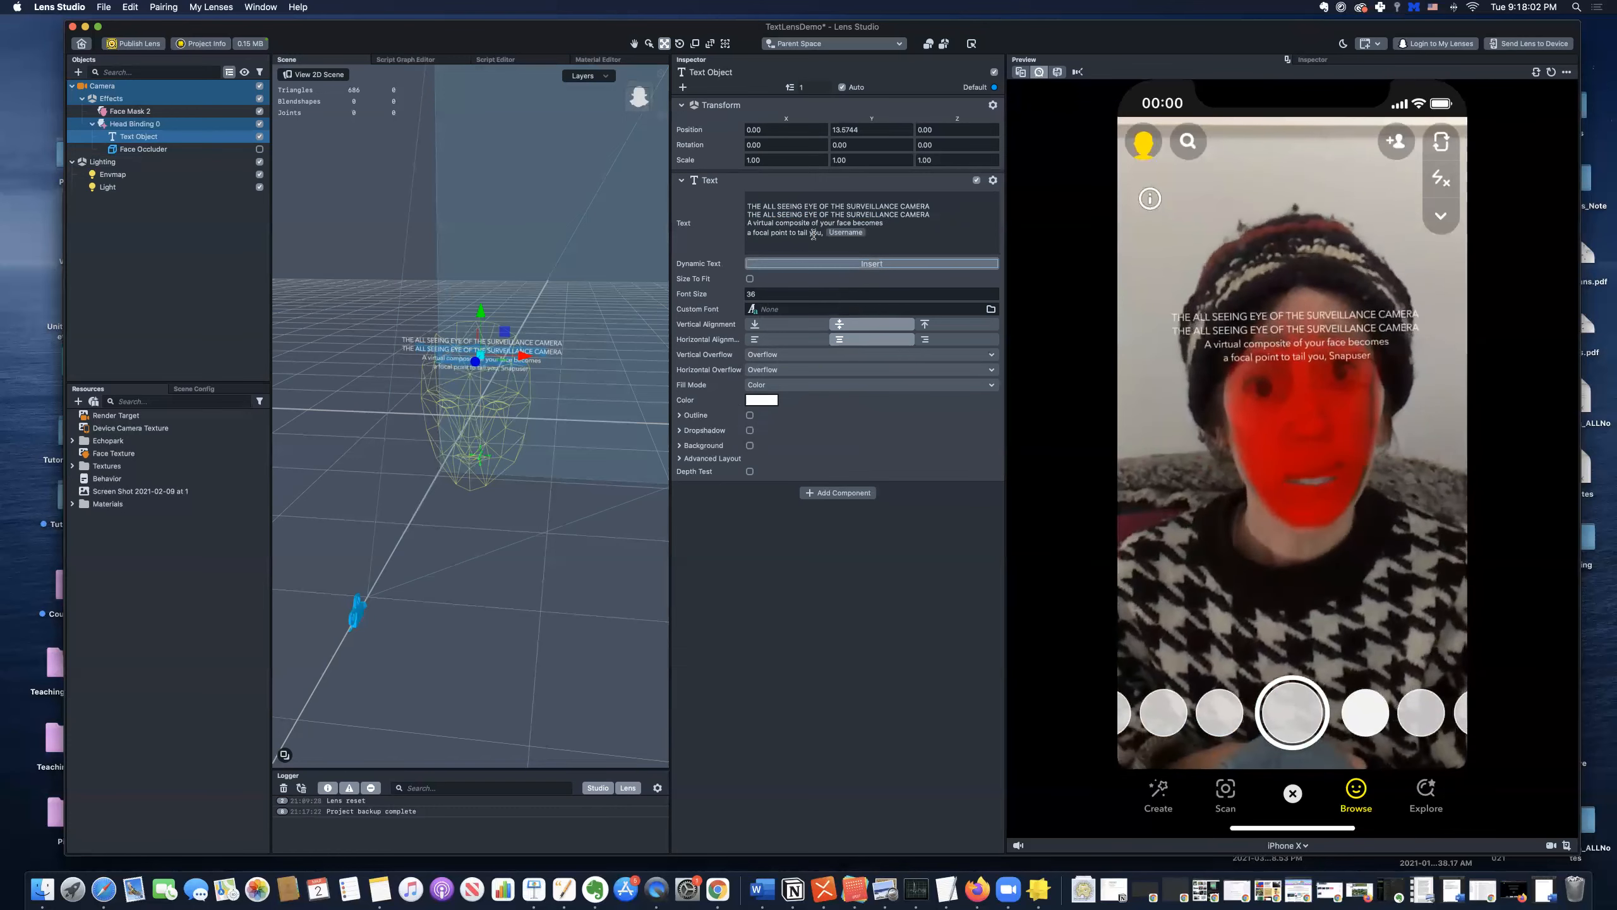
# - Add a blank line between the two capitalized lines and the "A virtual composite" passage
pyautogui.click(935, 213)
pyautogui.press('Return')
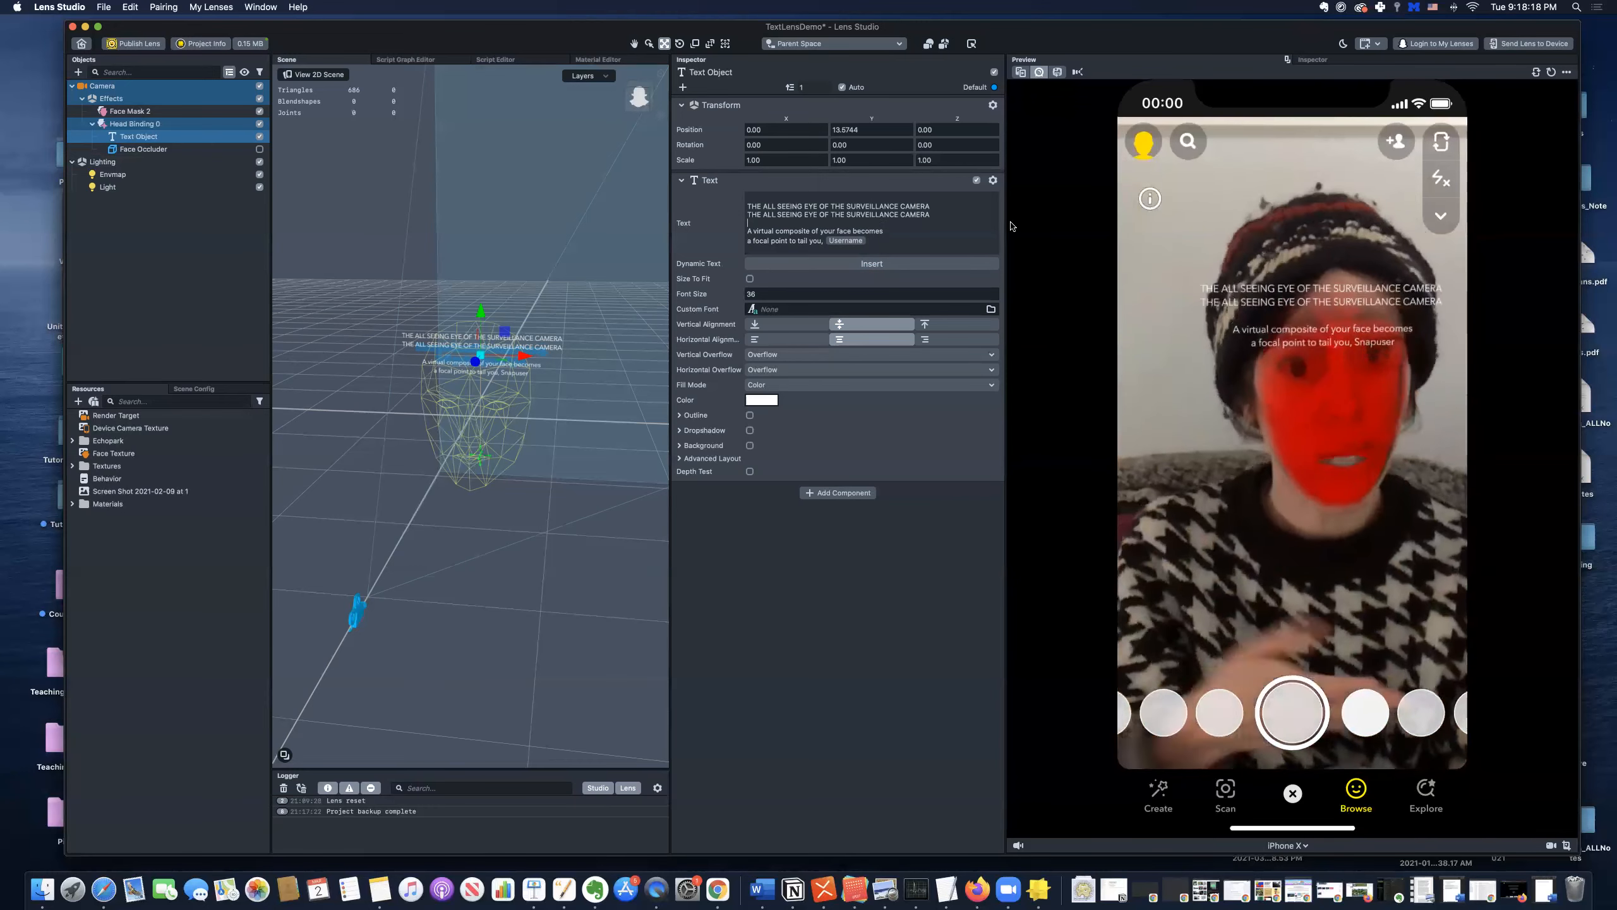
pyautogui.click(894, 264)
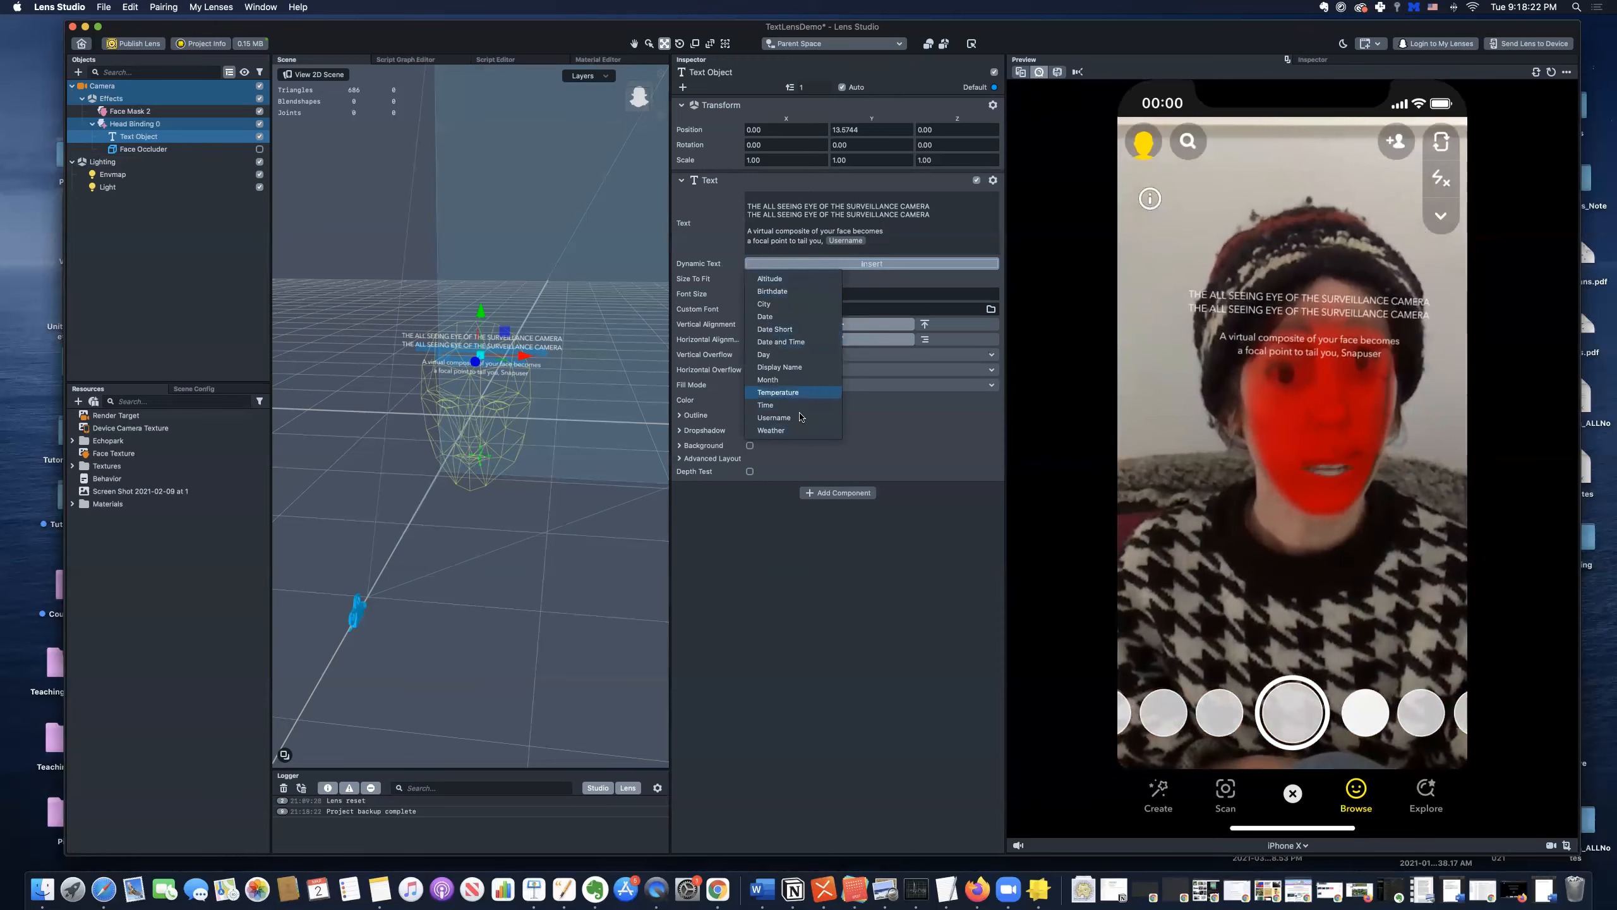
pyautogui.click(893, 245)
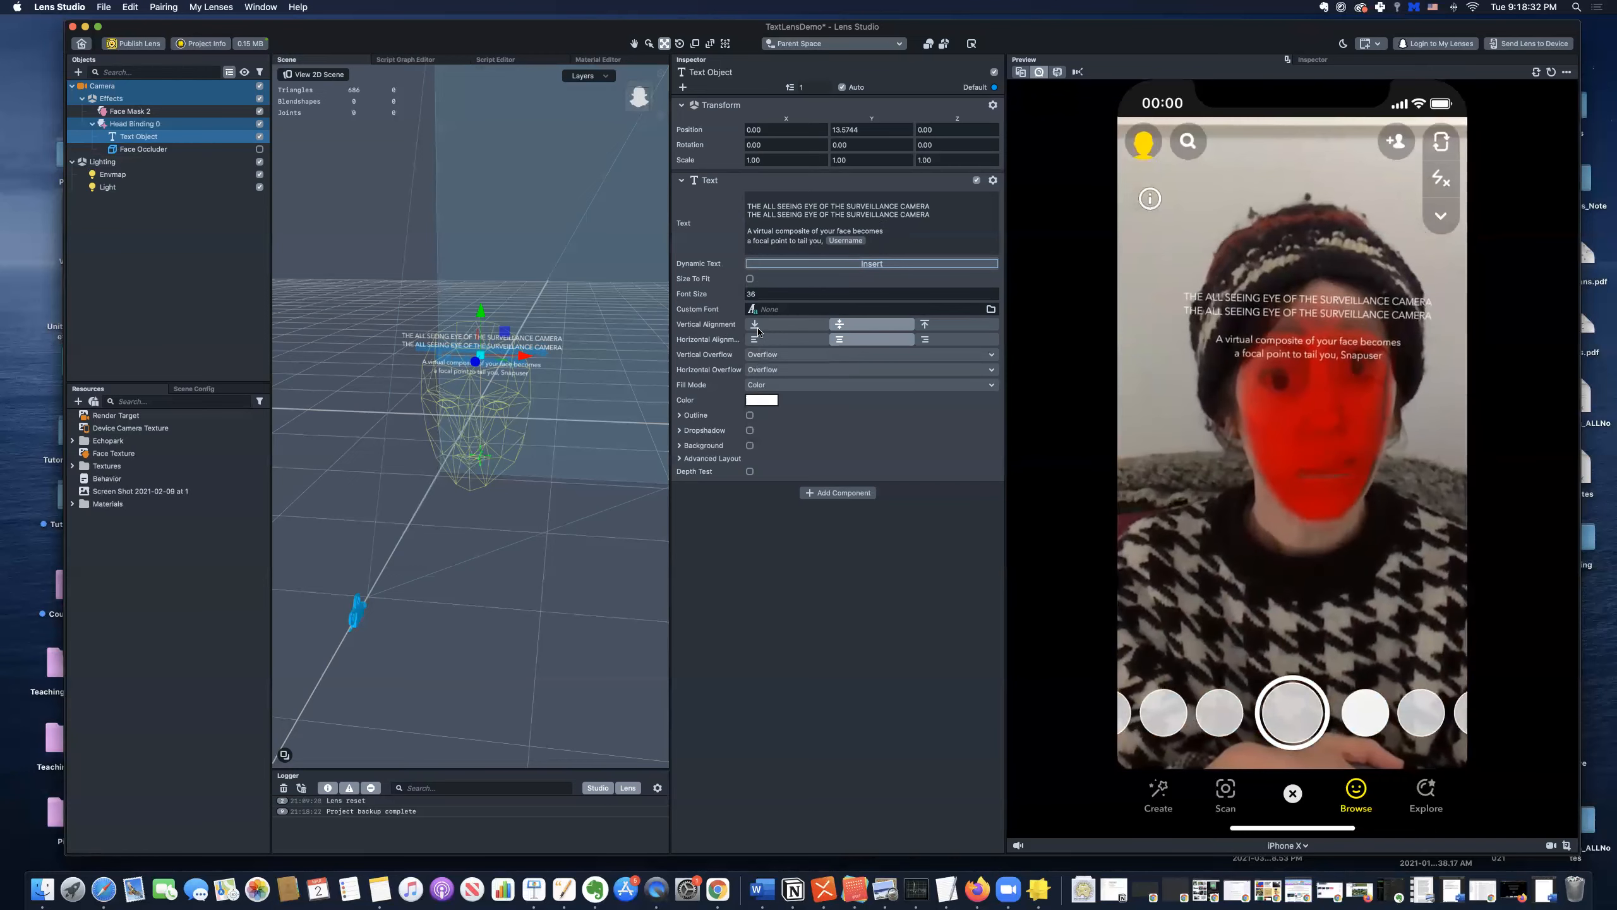
pyautogui.click(764, 401)
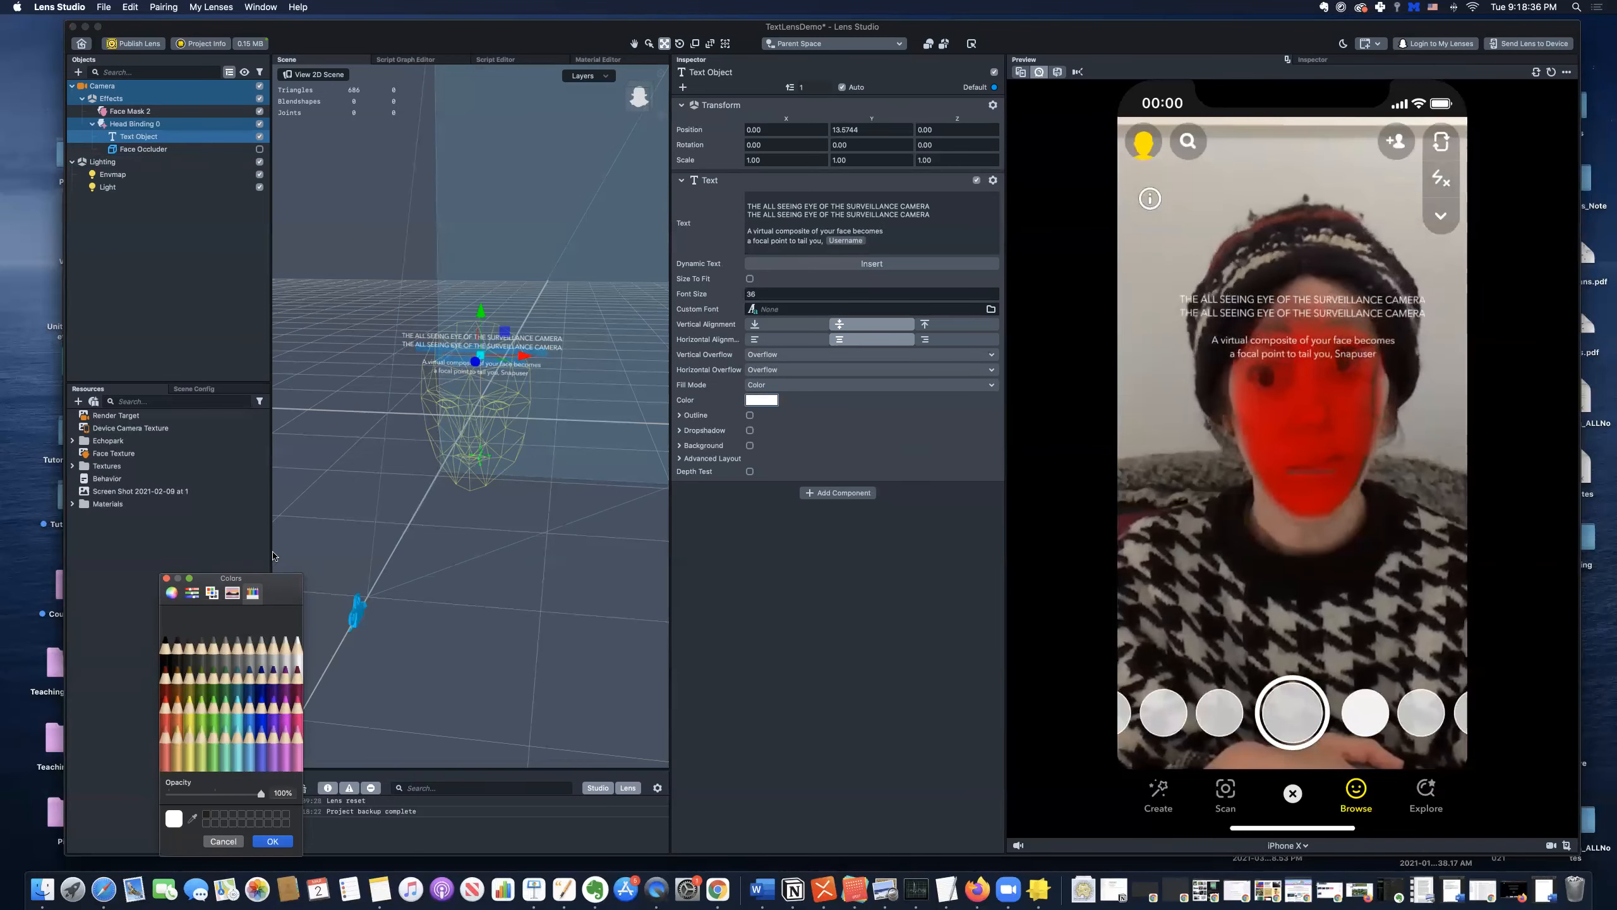
pyautogui.click(210, 711)
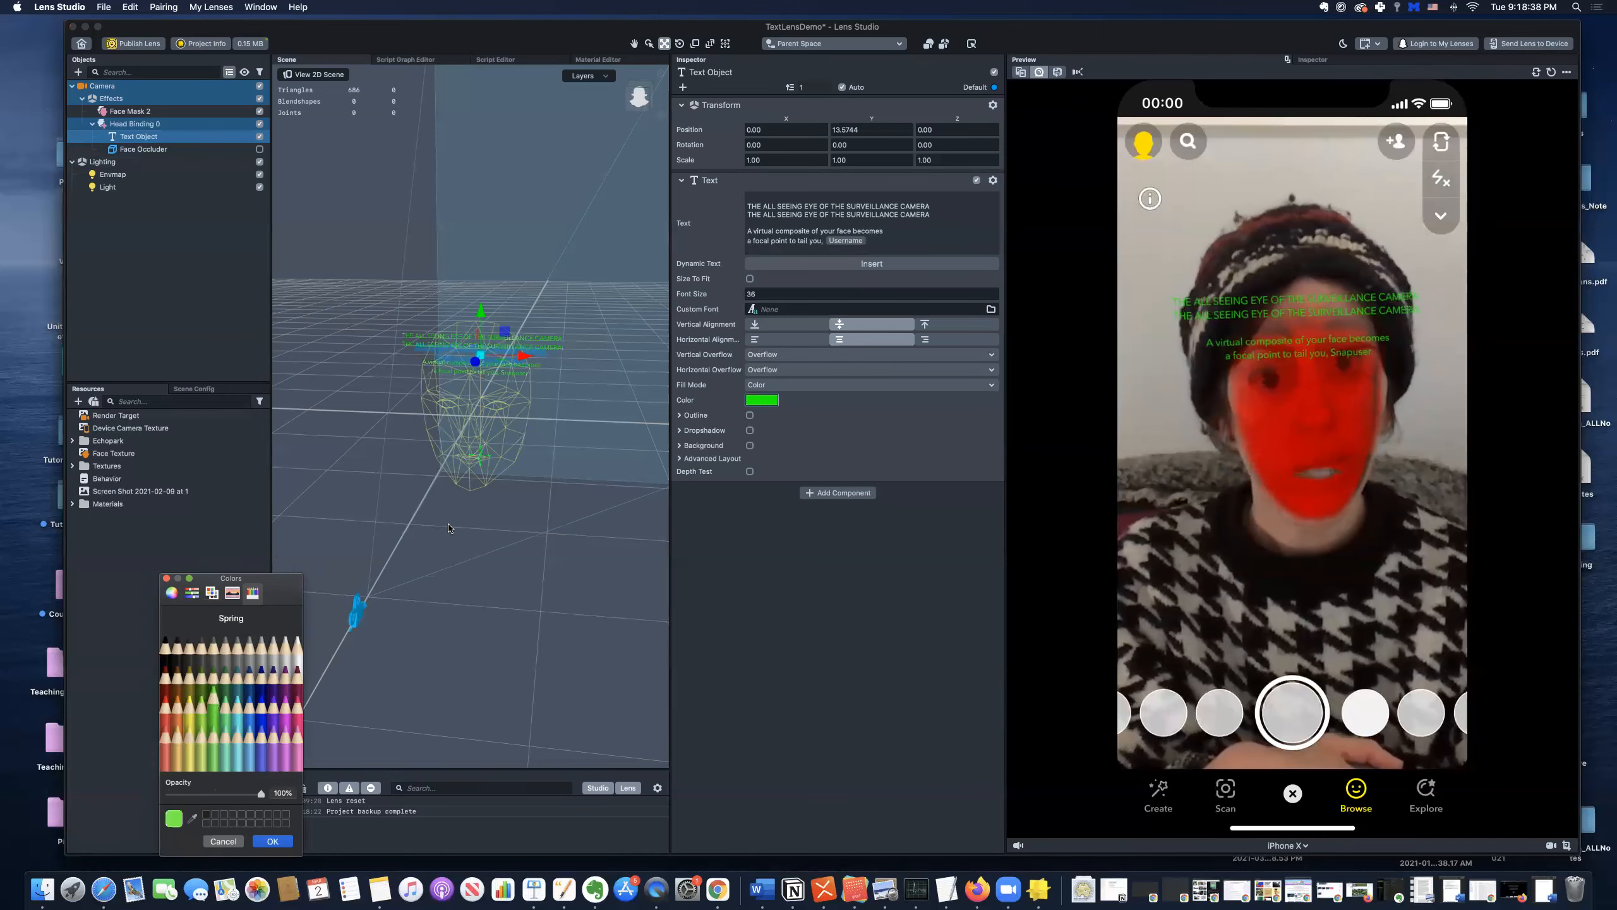
pyautogui.click(166, 579)
# - Set the text's fill color to the green Spring pencil and confirm it
pyautogui.click(764, 400)
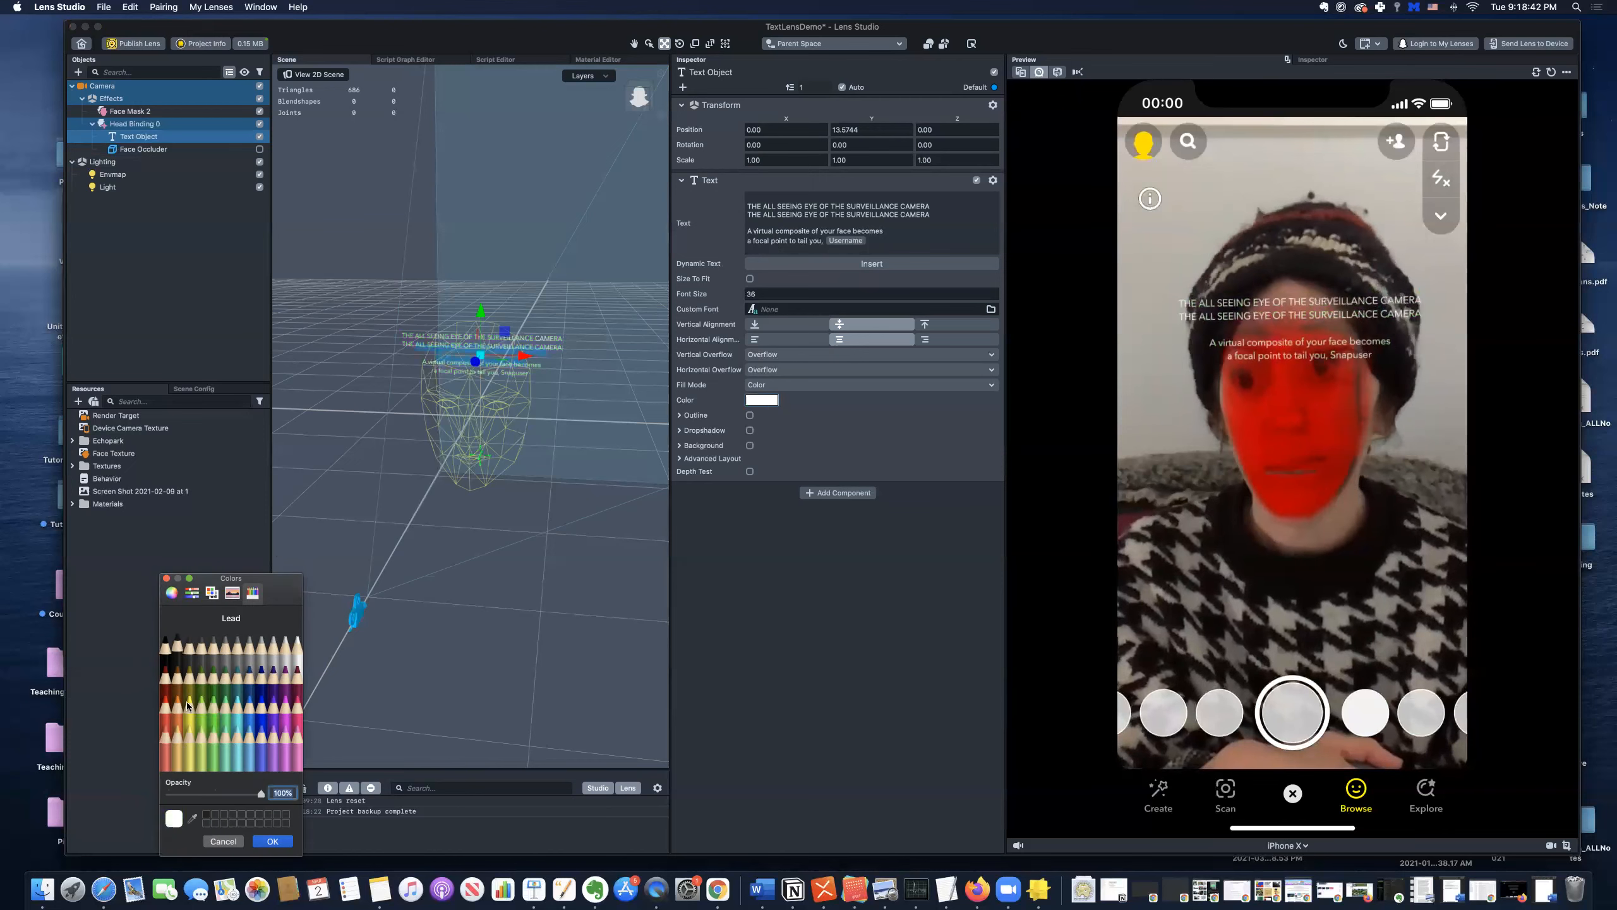
pyautogui.click(214, 701)
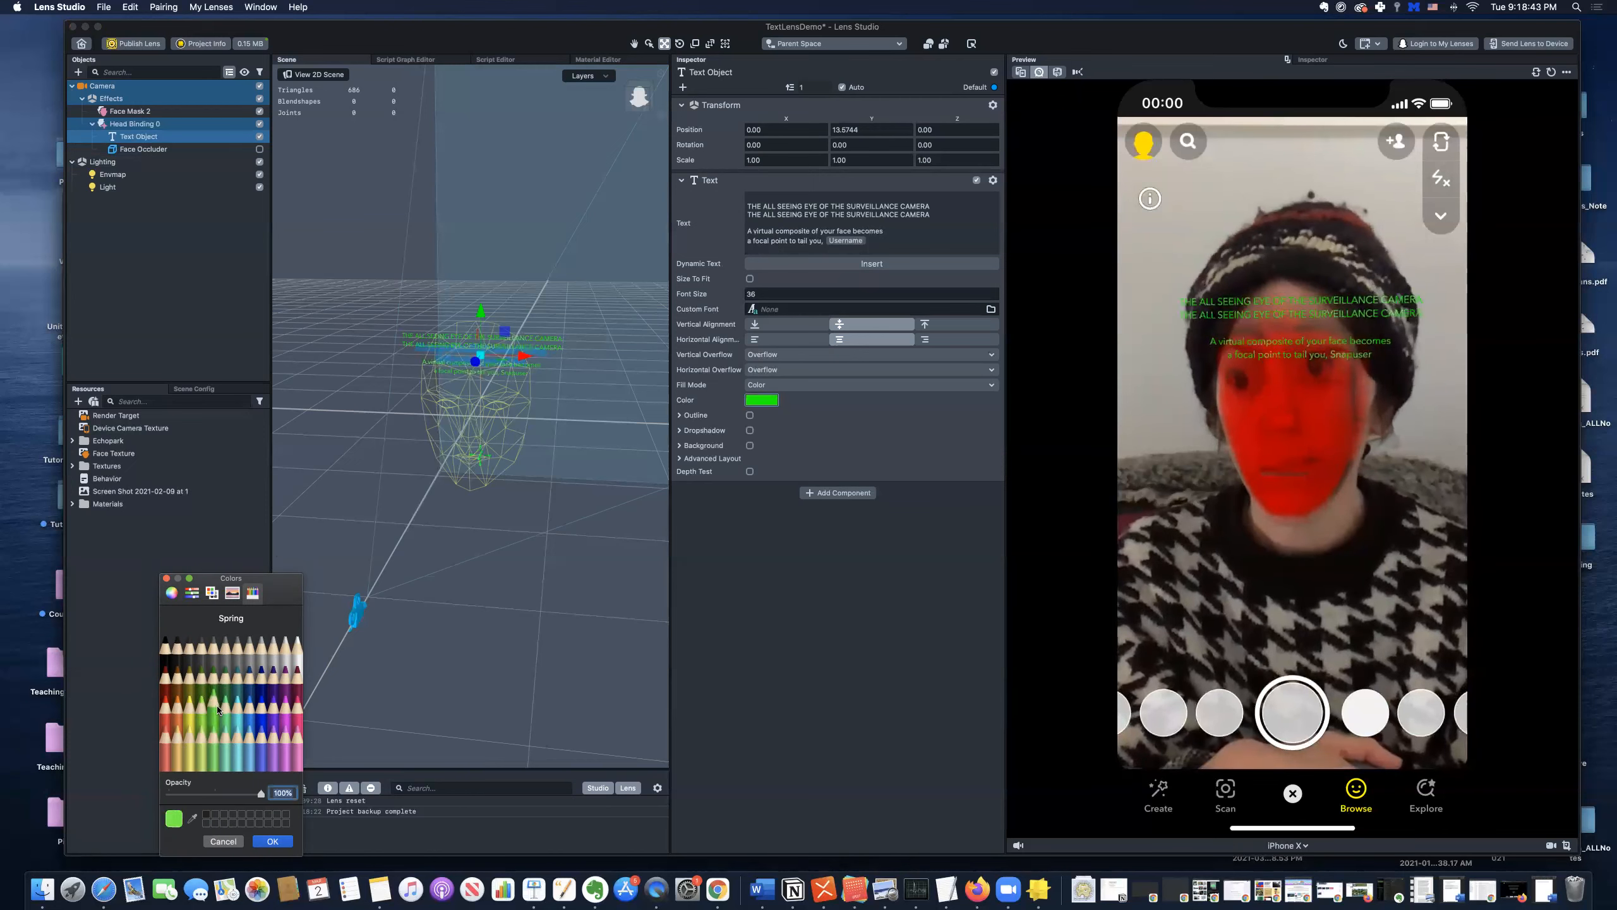
pyautogui.click(271, 841)
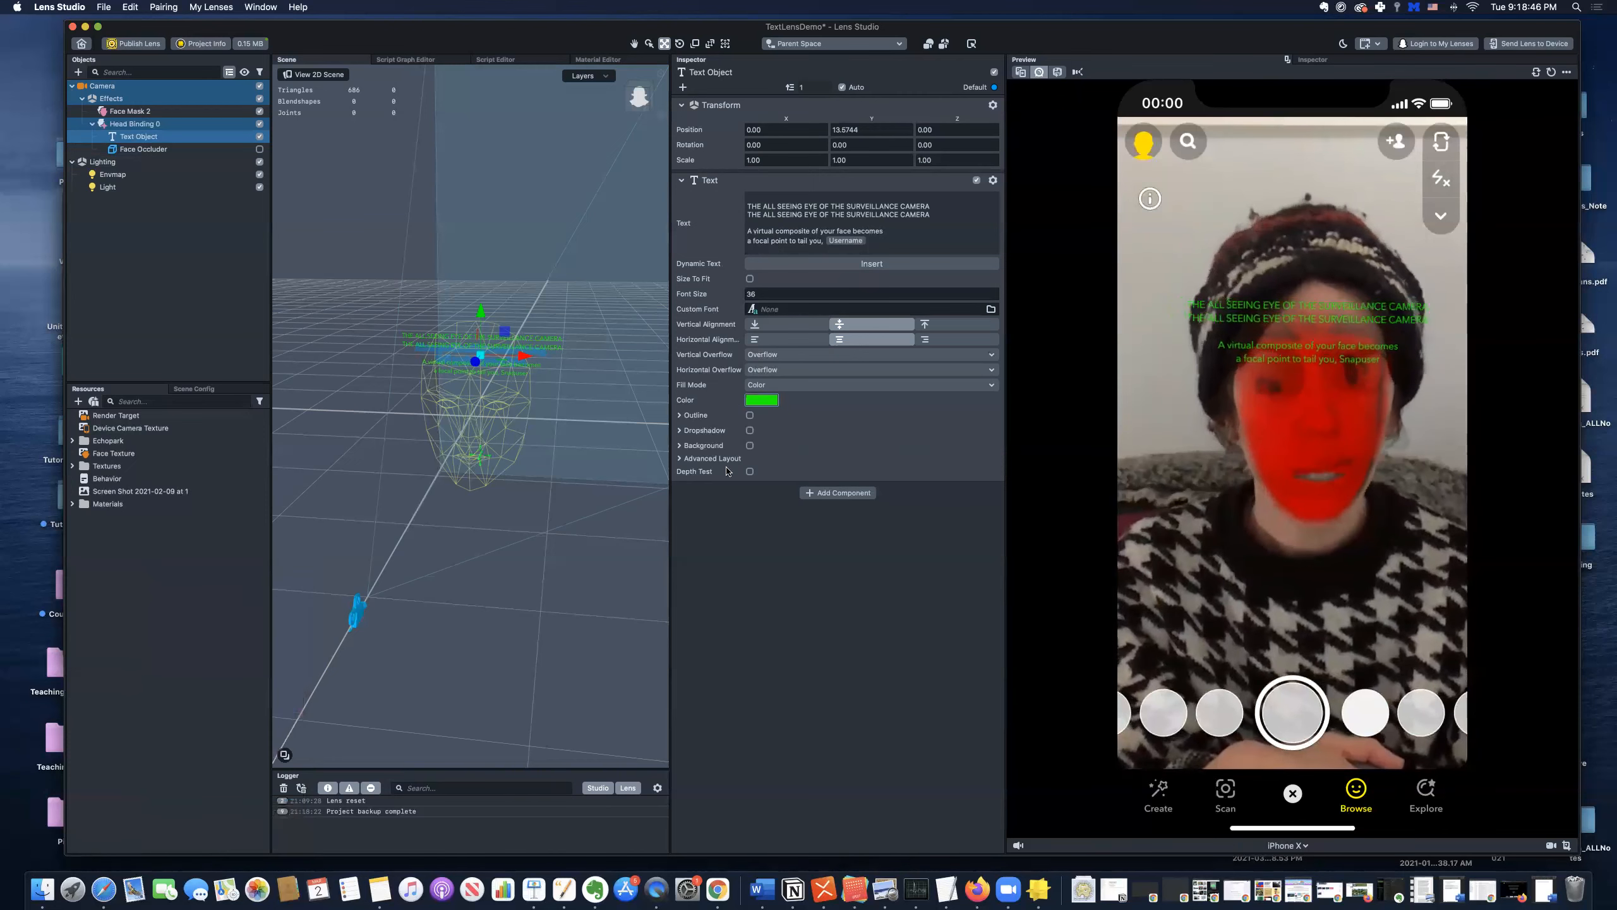
# - Try an outline and a Magenta drop shadow on the text, discarding the shadow color and turning both effects back off
pyautogui.click(750, 414)
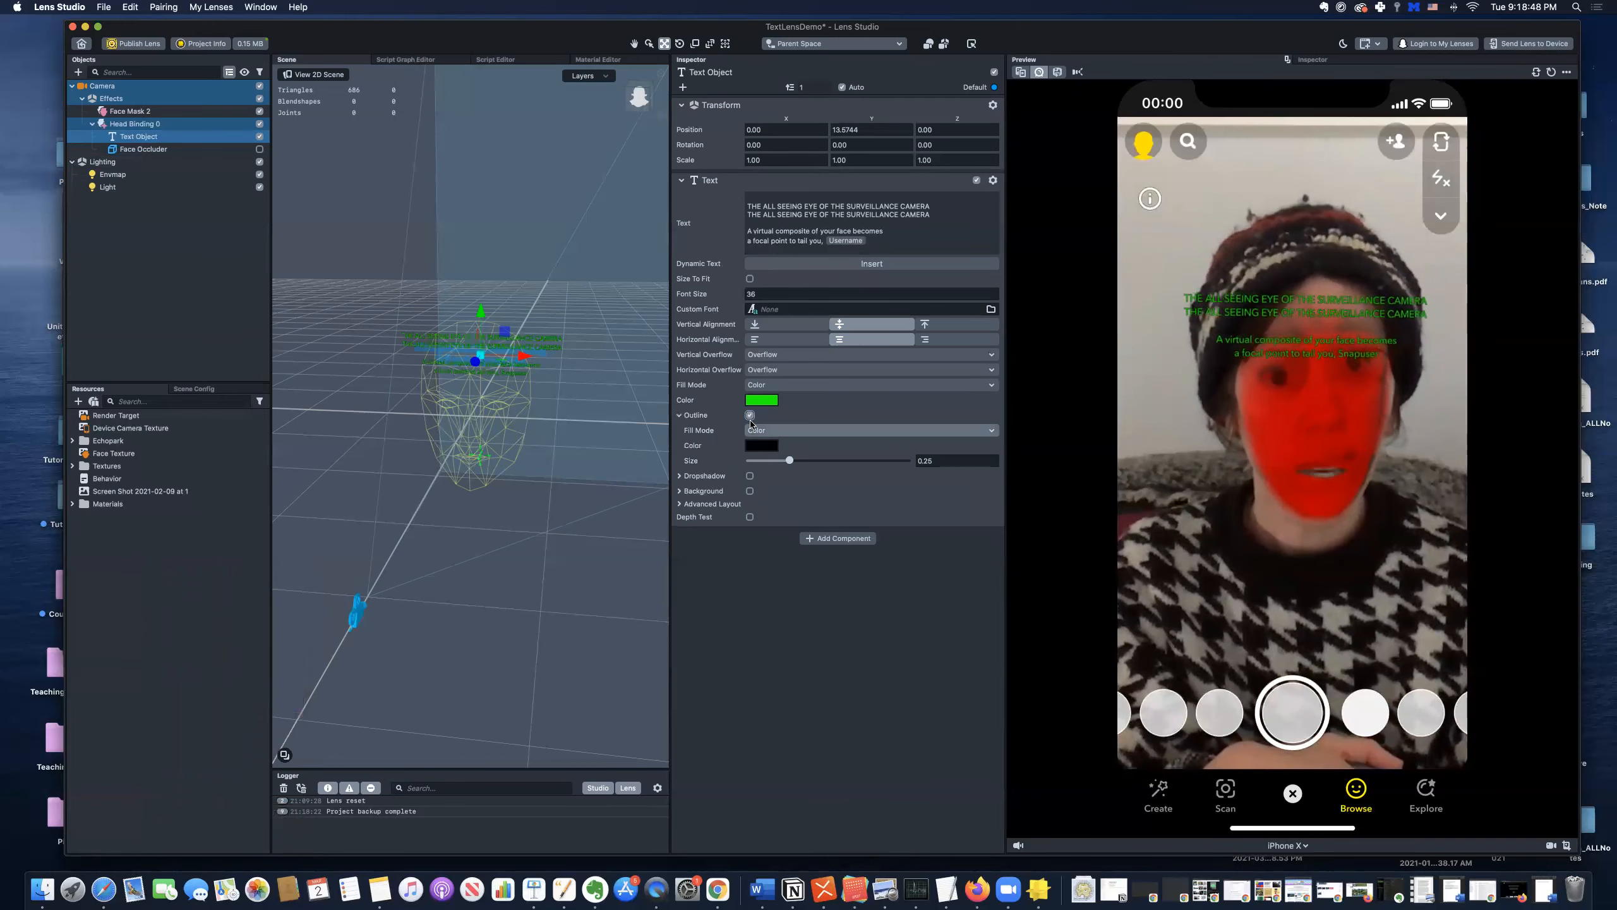
pyautogui.click(750, 414)
pyautogui.click(749, 430)
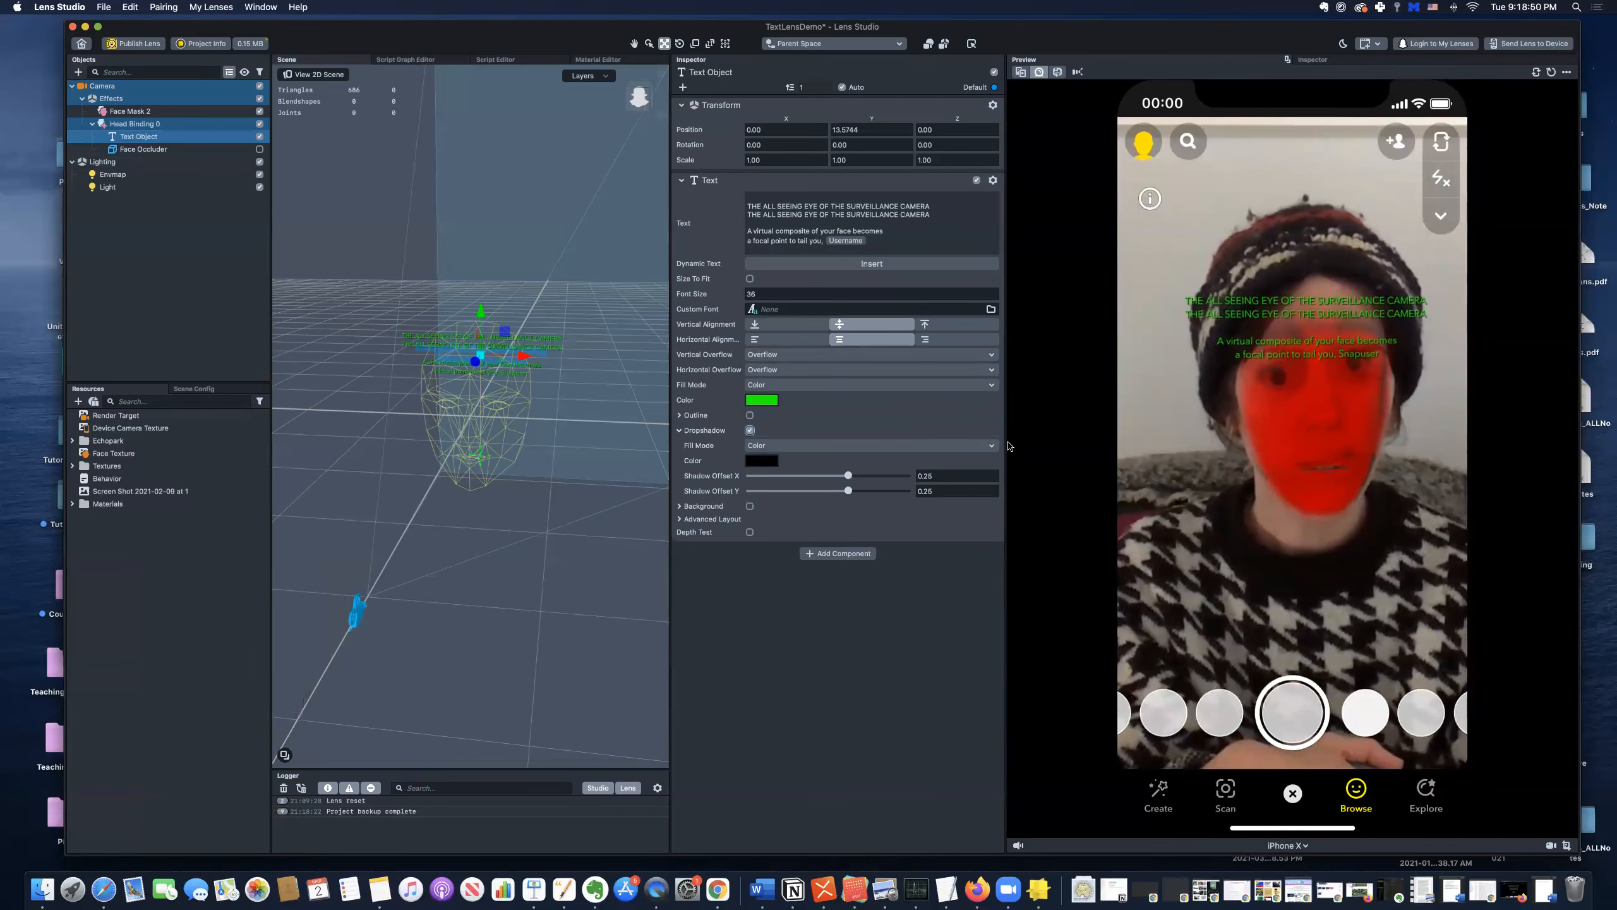
pyautogui.click(762, 459)
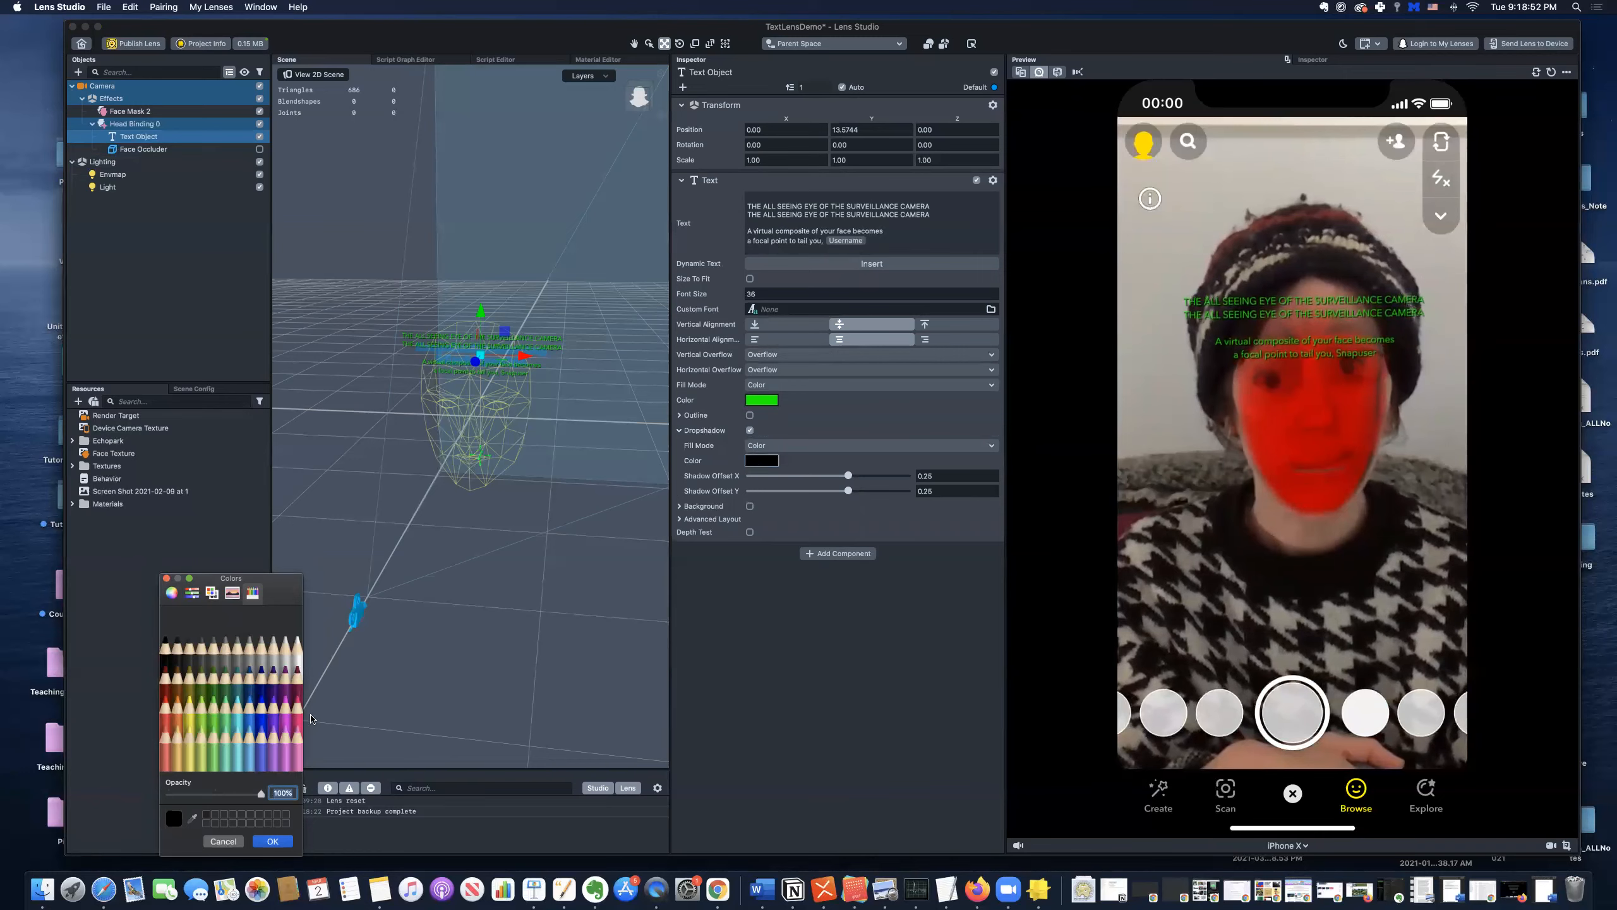
pyautogui.click(280, 714)
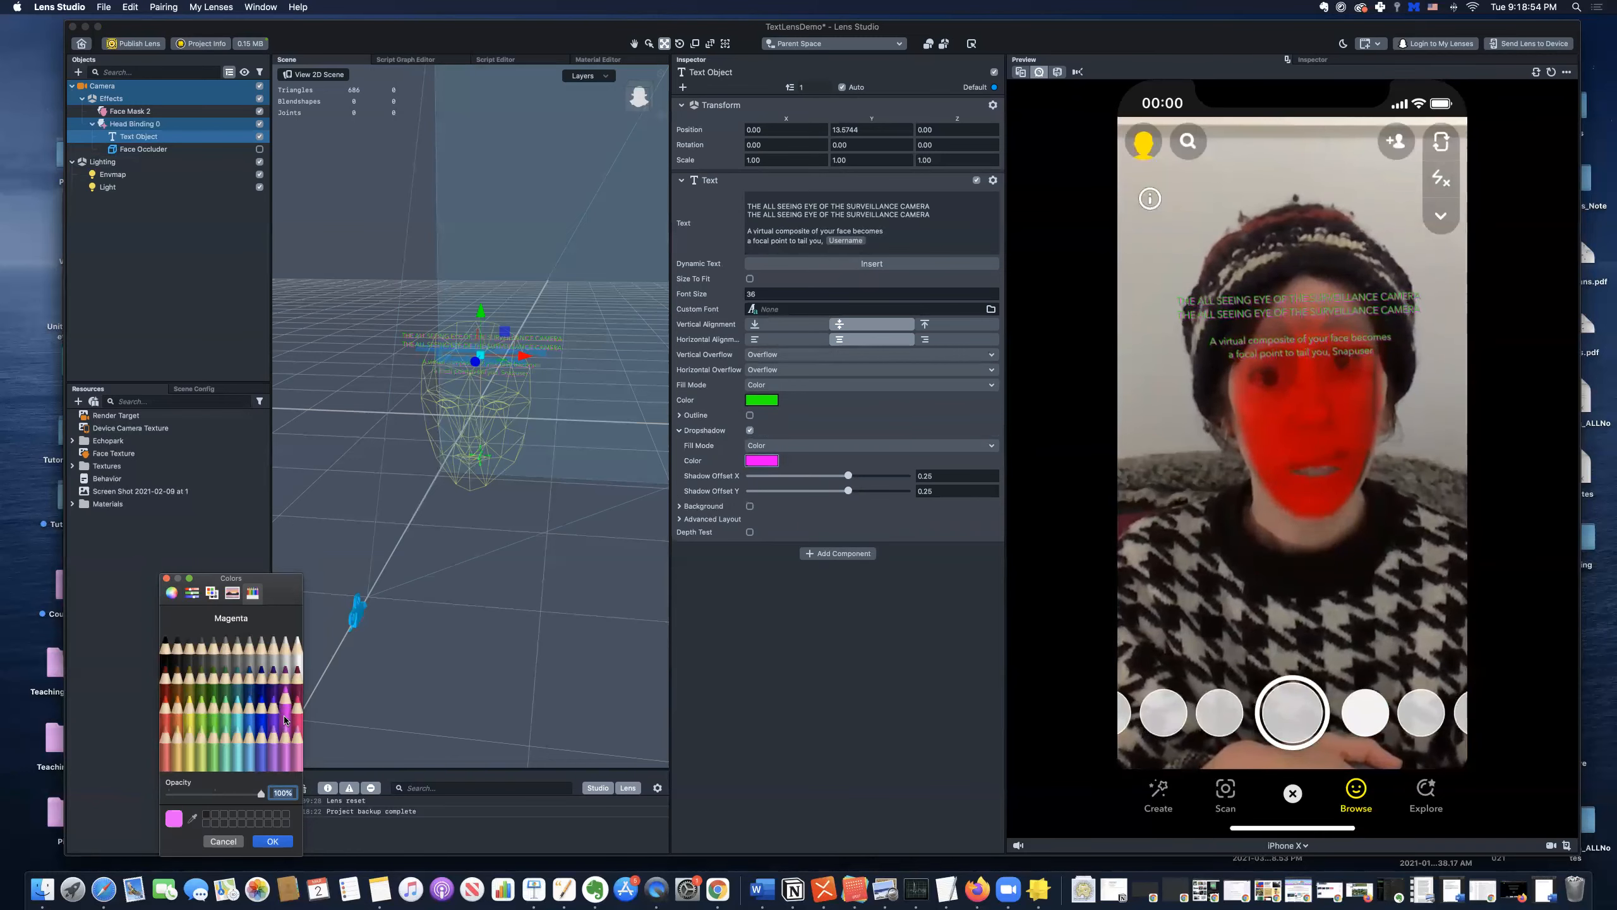
pyautogui.click(223, 840)
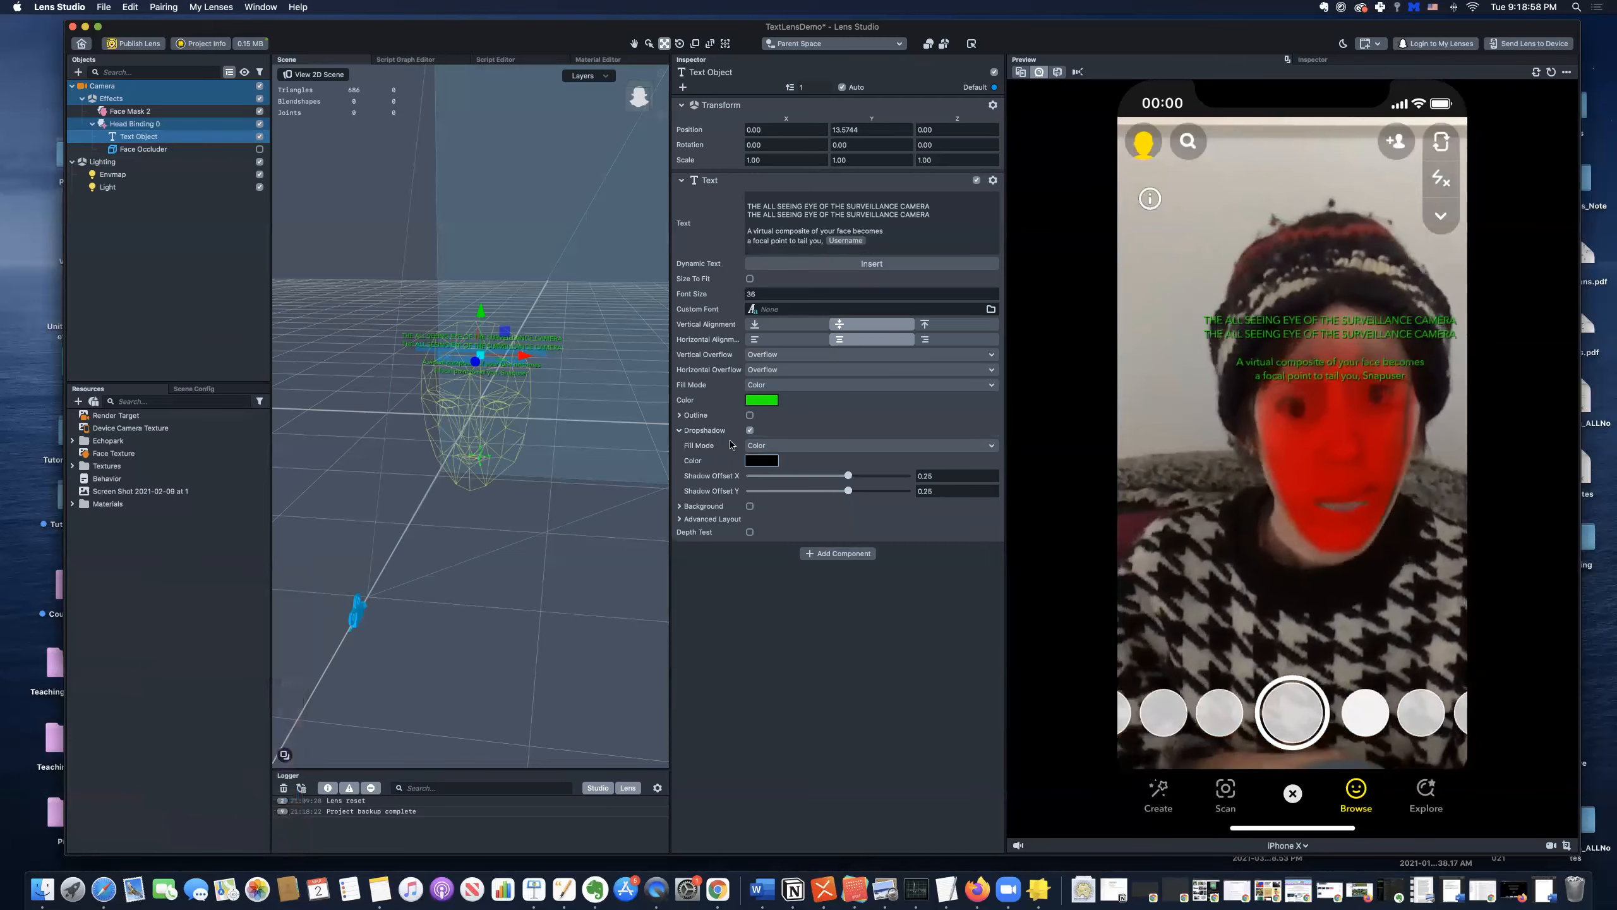
pyautogui.click(749, 430)
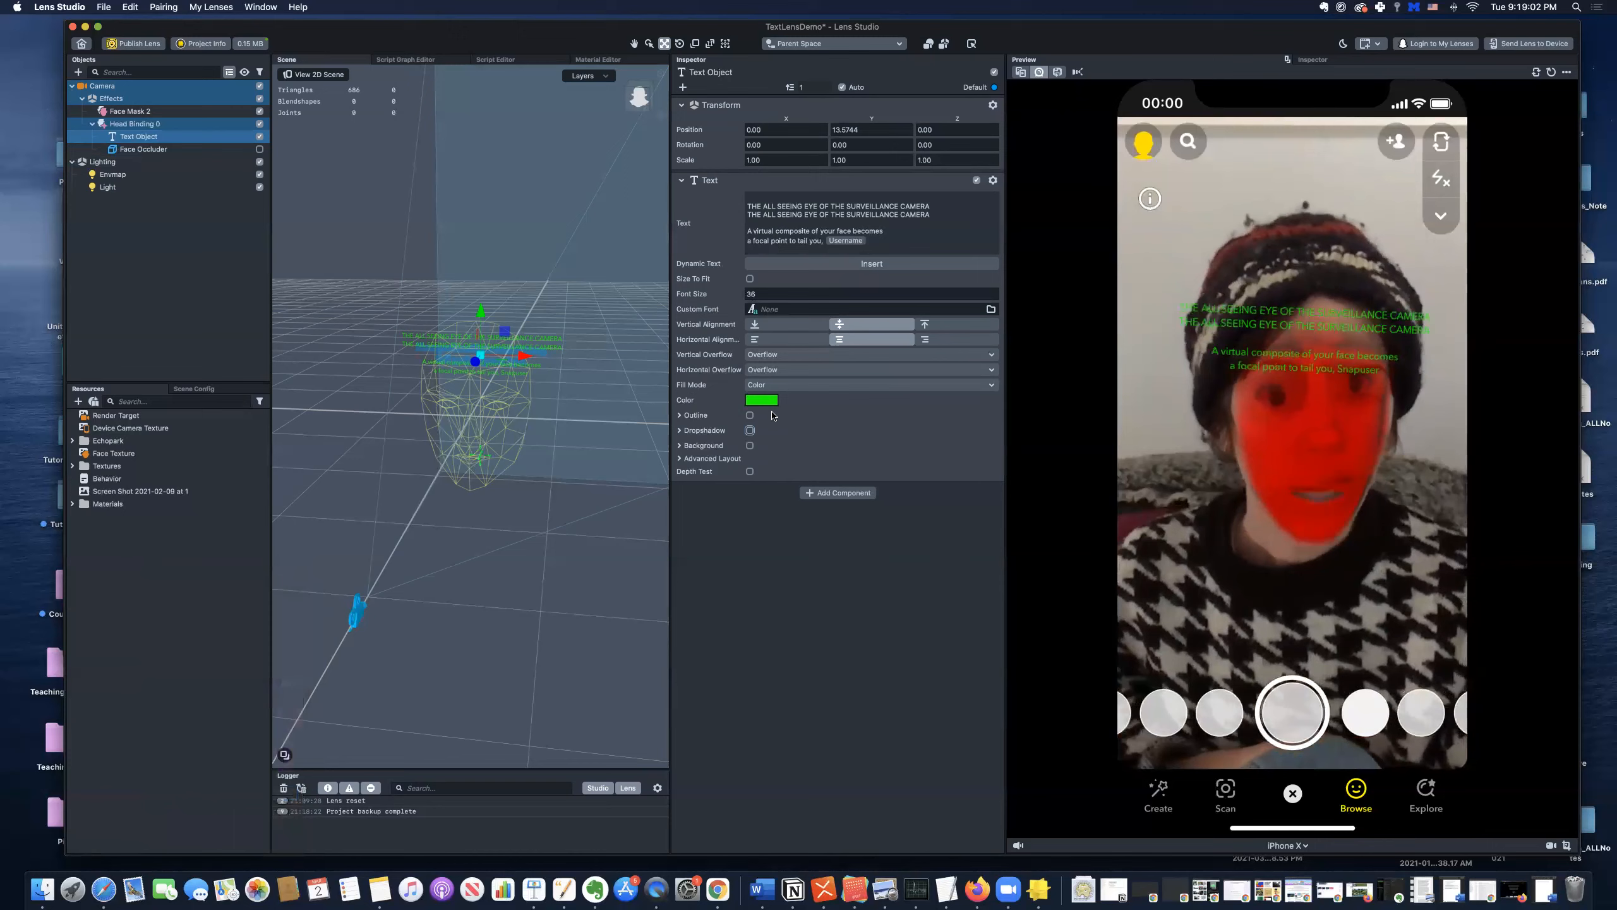
# - Increase the text's letter spacing to 0.03 in its advanced layout settings
pyautogui.click(679, 458)
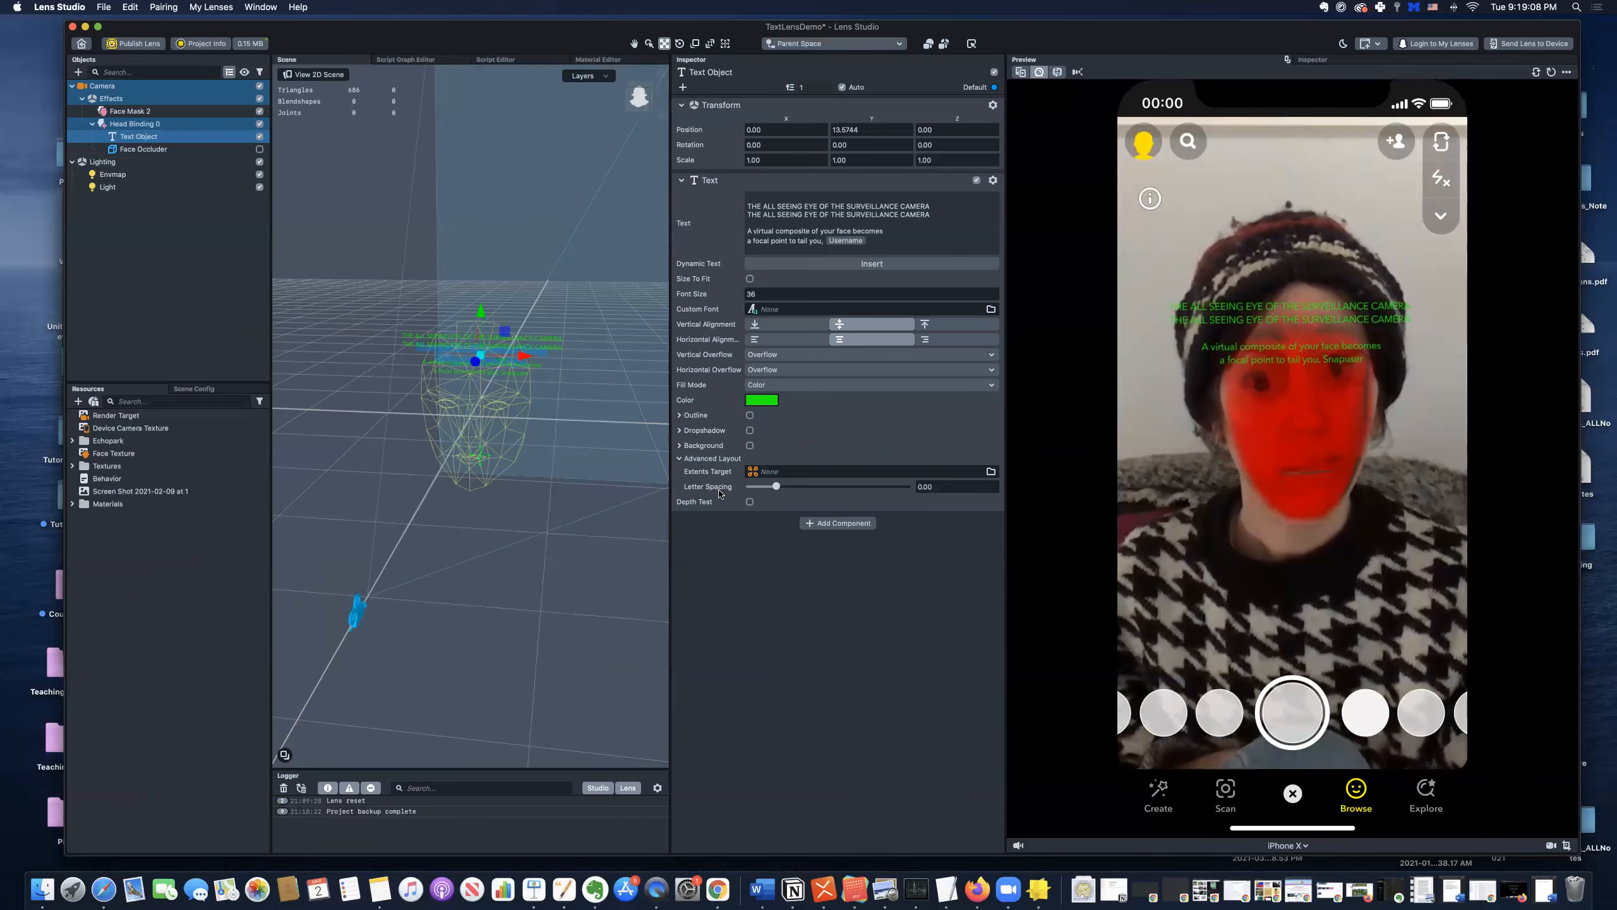
pyautogui.moveTo(778, 488)
pyautogui.mouseDown()
pyautogui.moveTo(837, 487)
pyautogui.moveTo(768, 489)
pyautogui.moveTo(782, 487)
pyautogui.mouseUp()
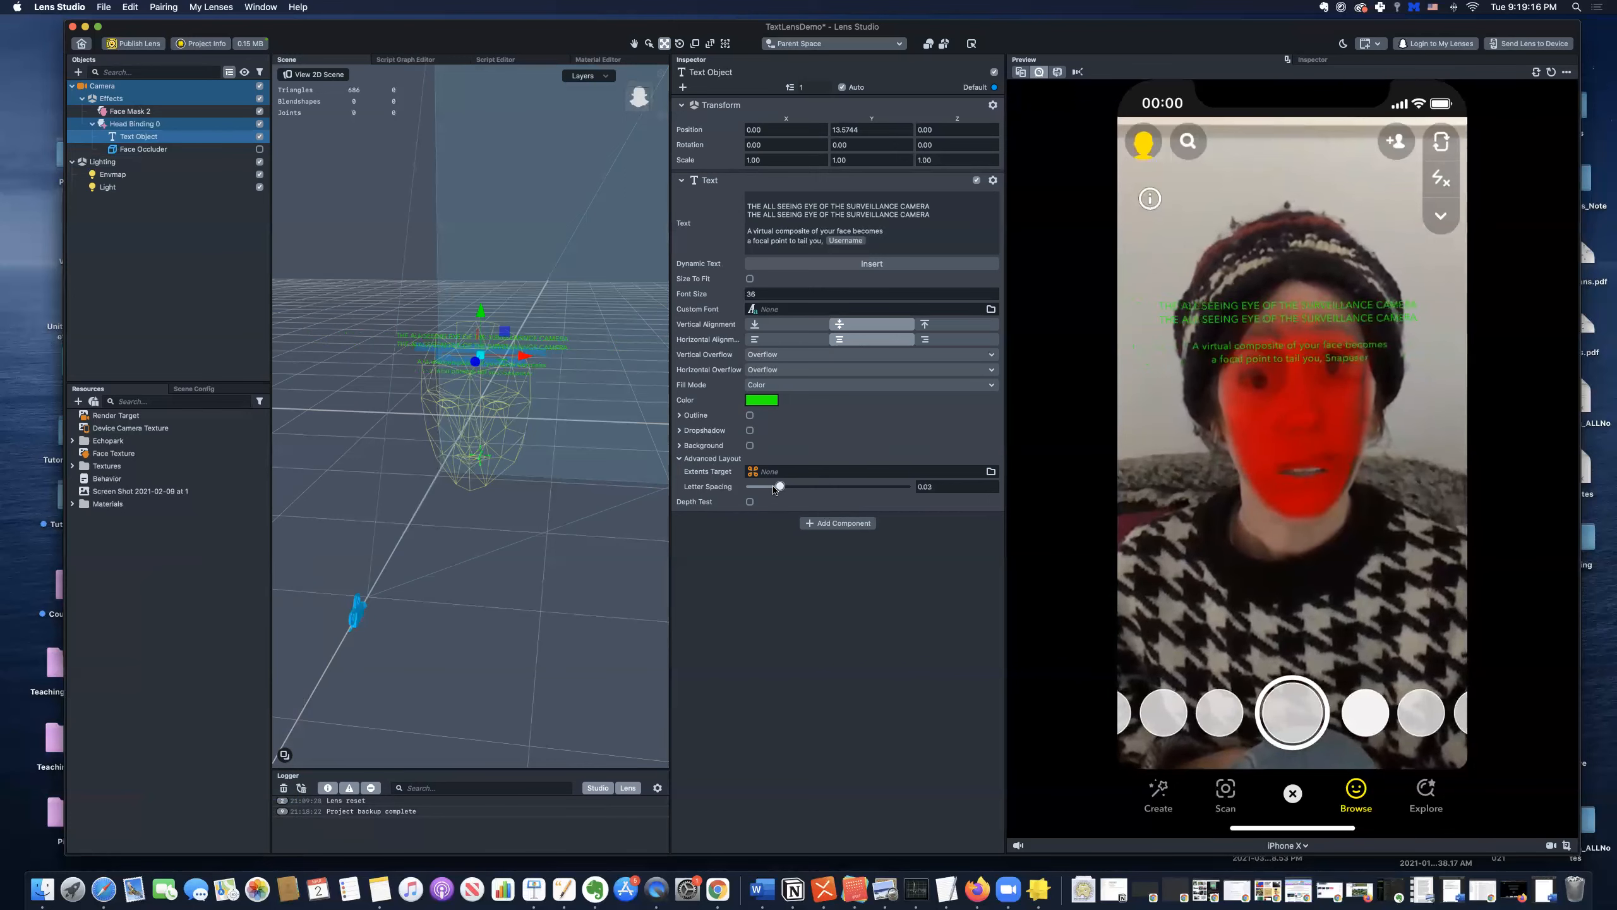
pyautogui.click(680, 459)
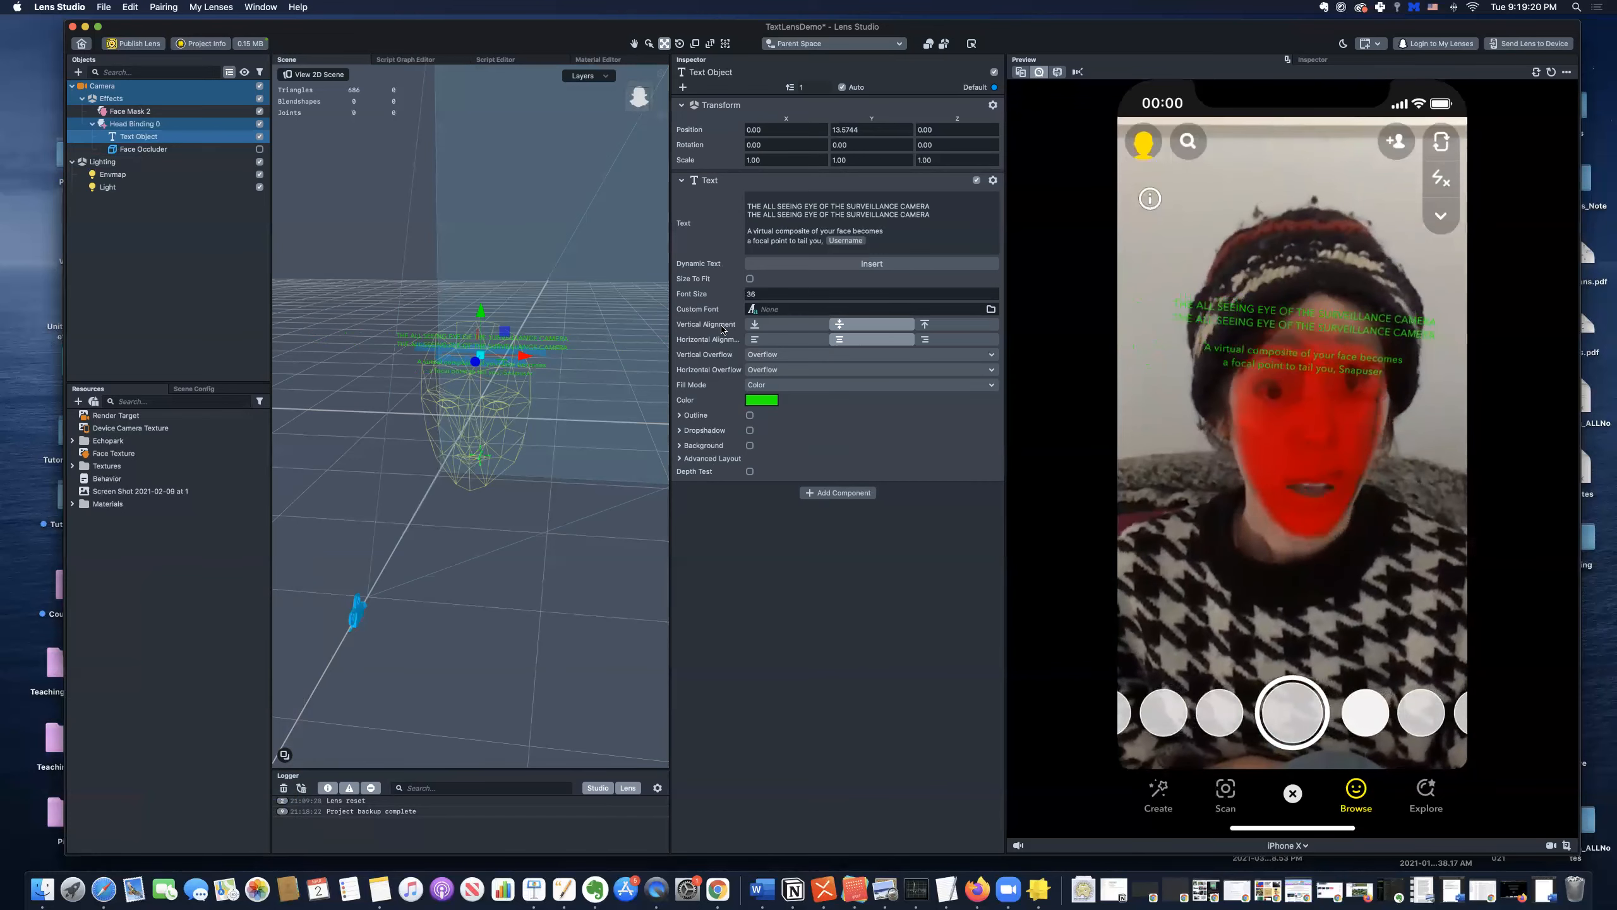
# - Copy the "A virtual composite of your face becomes a focal point to tail you" passage from the Text Object and delete it there
pyautogui.click(145, 150)
pyautogui.click(138, 136)
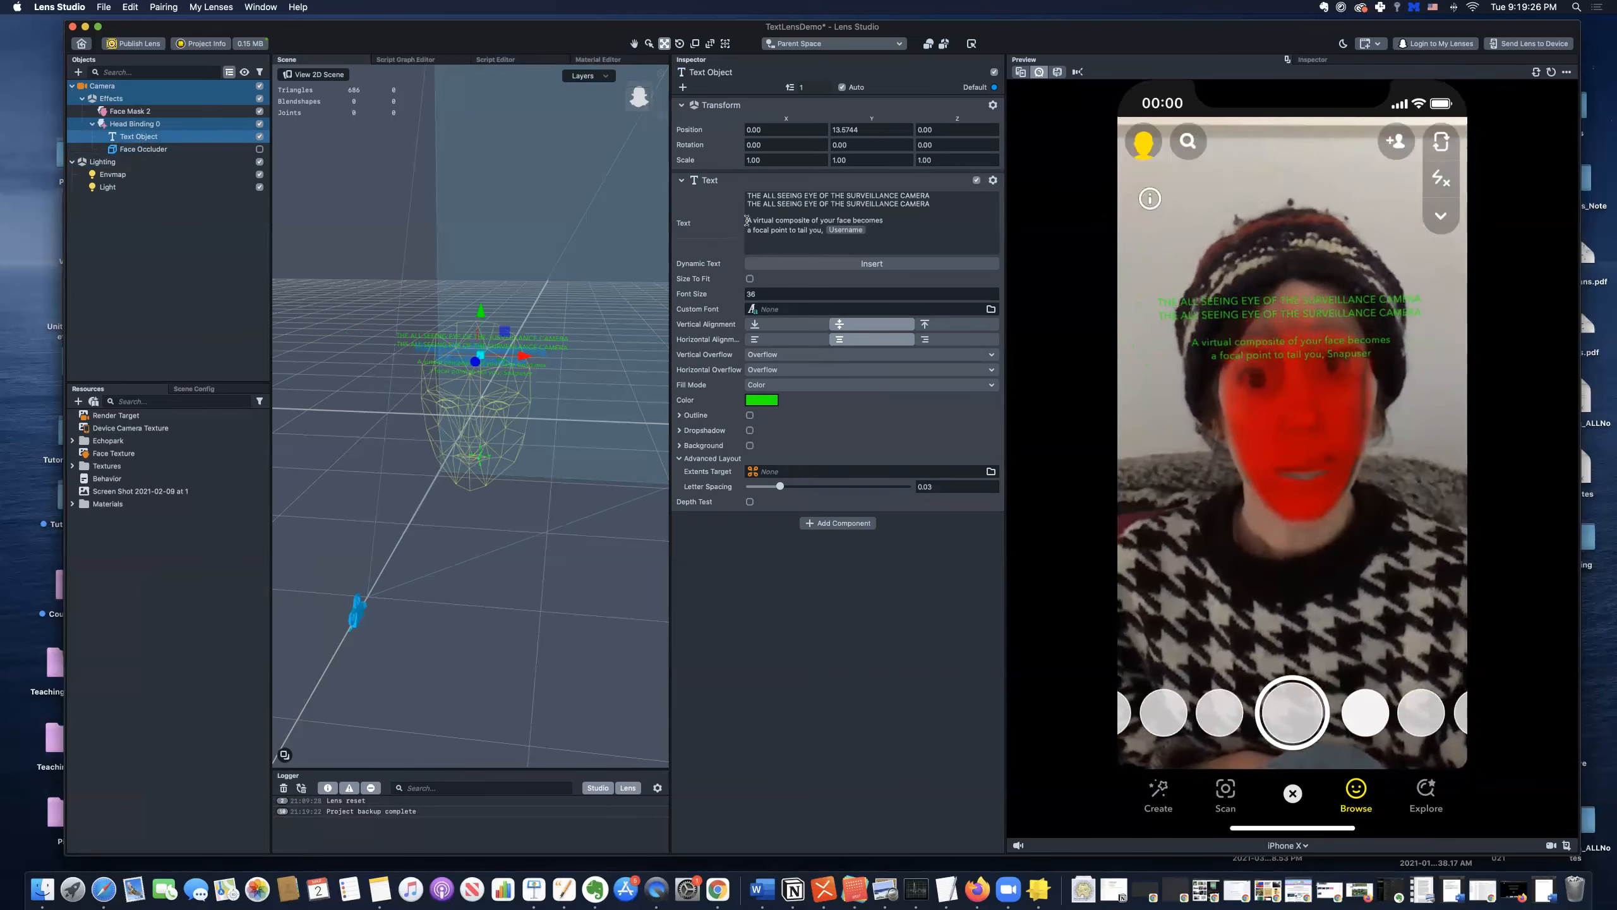
pyautogui.moveTo(747, 222); pyautogui.dragTo(877, 231)
pyautogui.press('super+c')
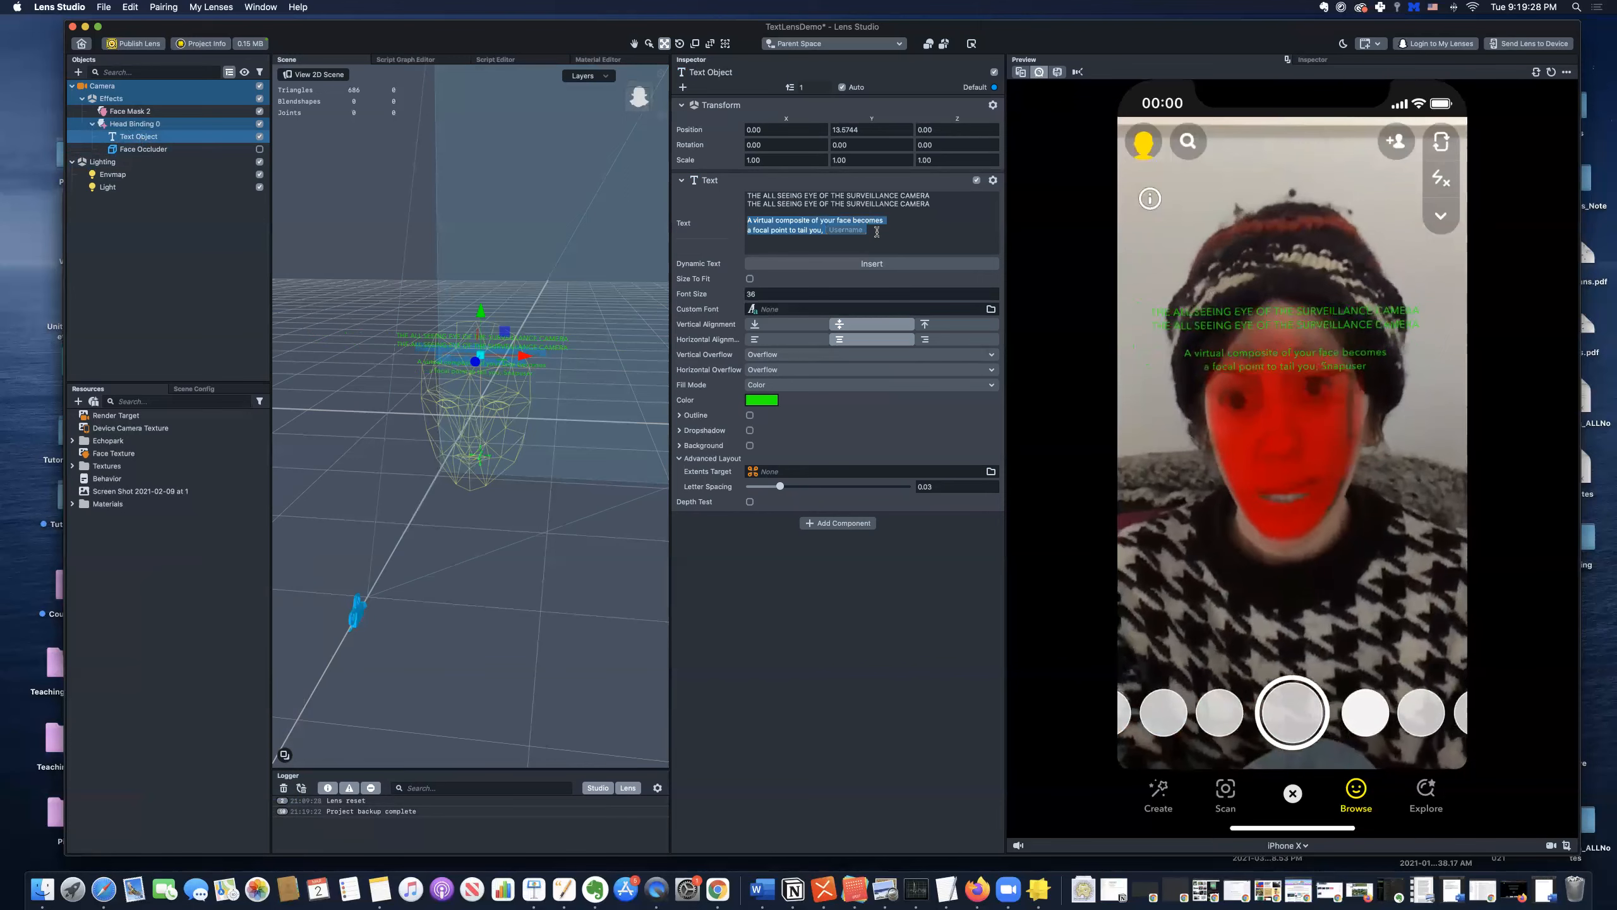
pyautogui.press('BackSpace')
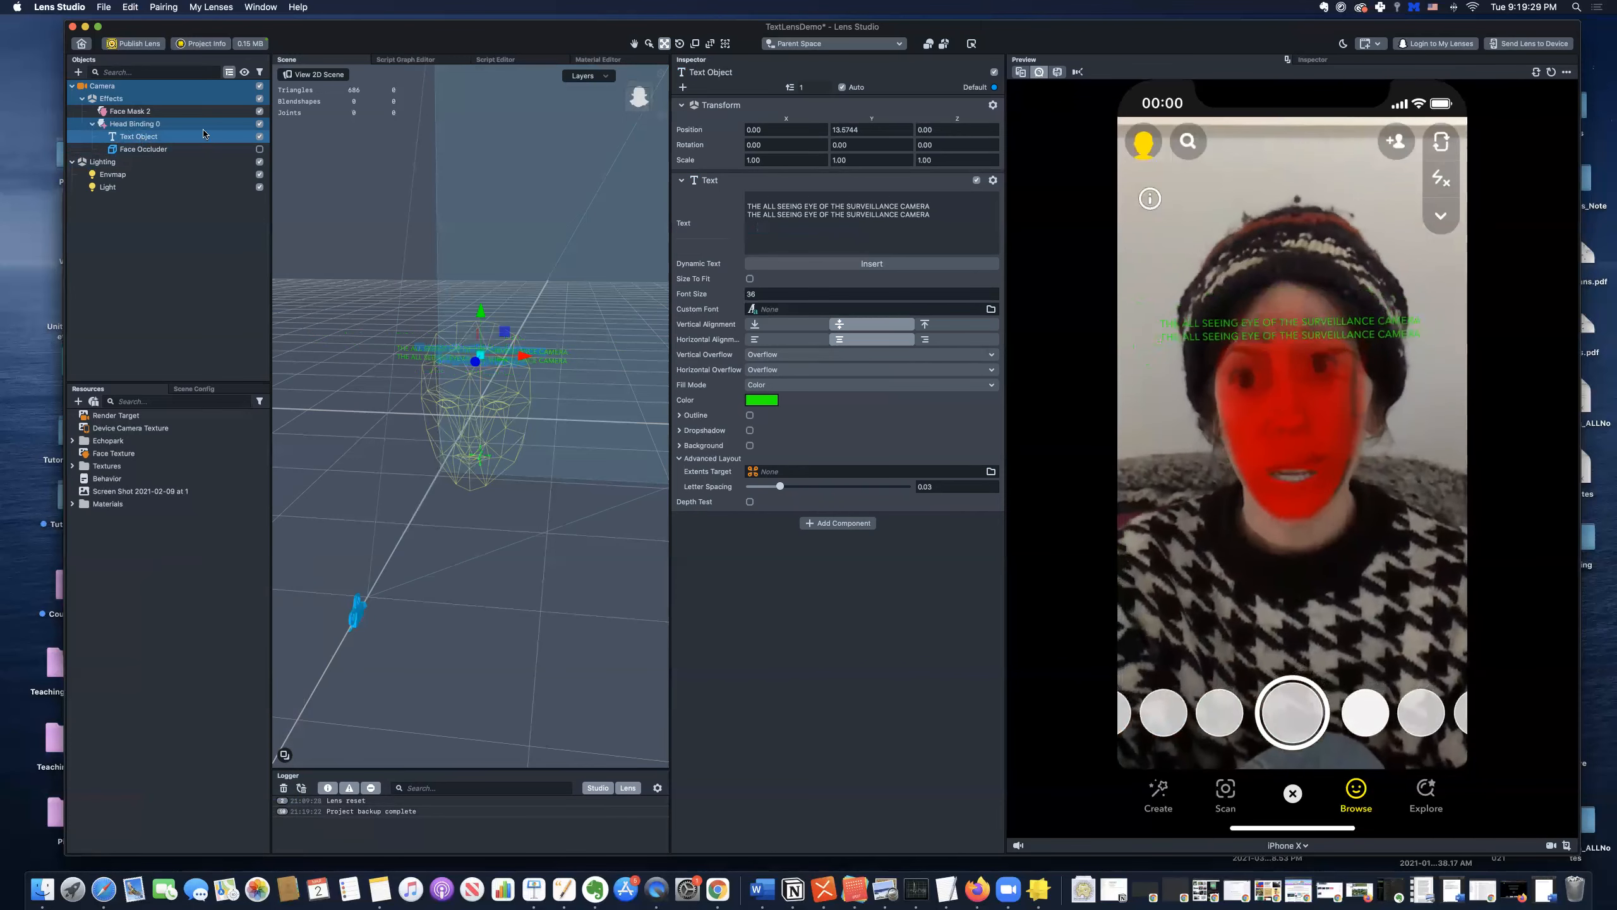
# - Add a second Text Object under Head Binding 0 and replace its placeholder text with the copied passage
pyautogui.click(78, 72)
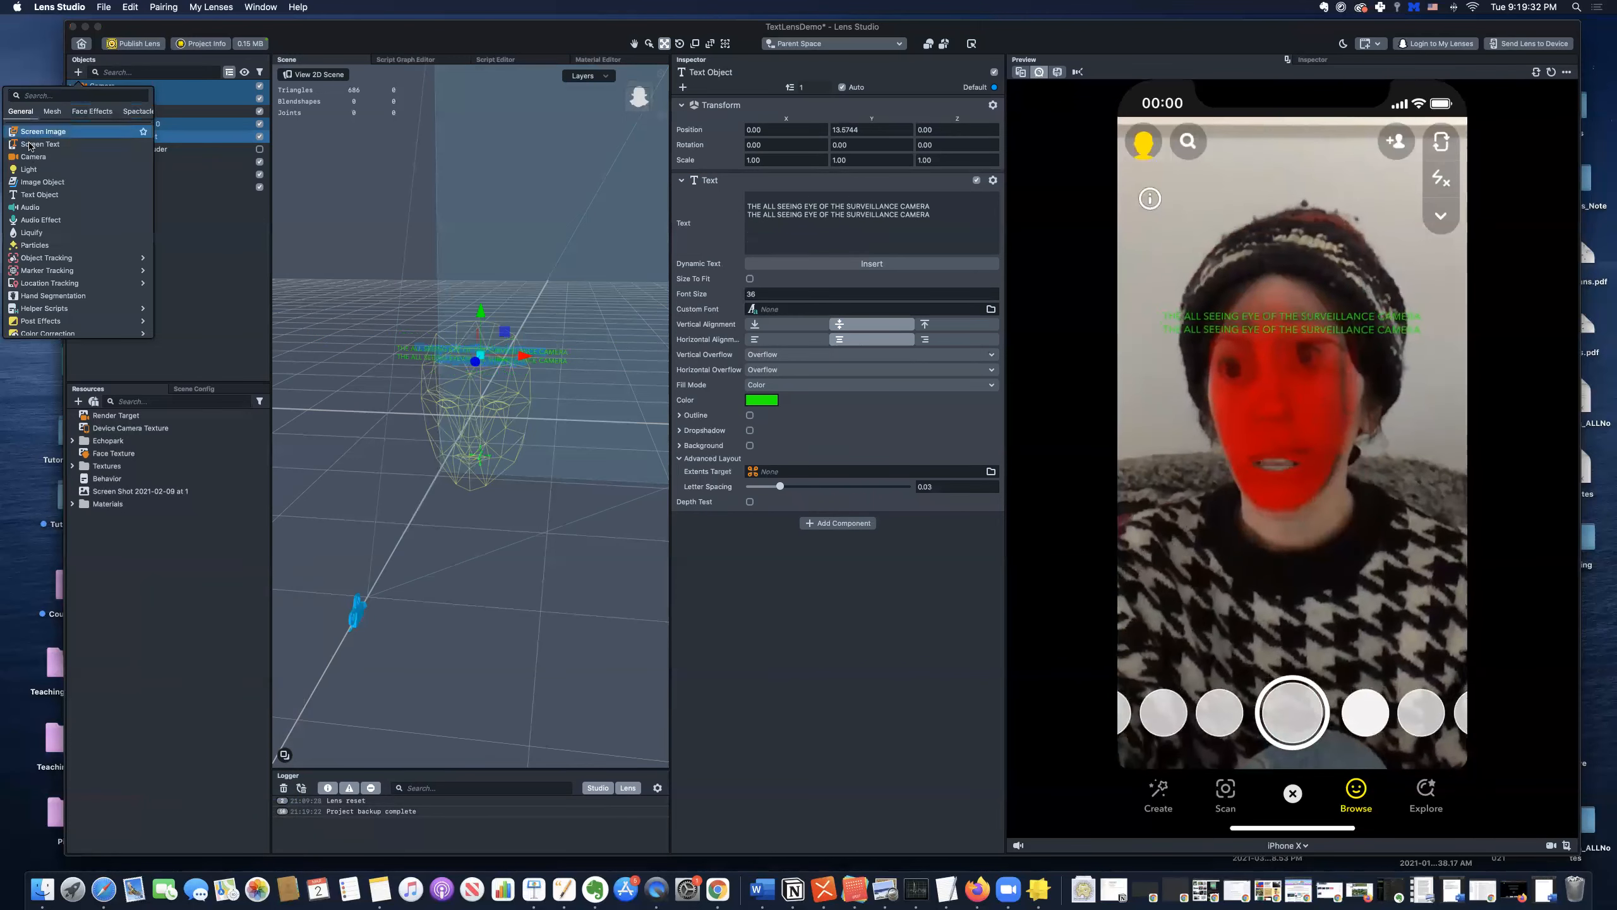
pyautogui.click(38, 195)
pyautogui.moveTo(144, 152); pyautogui.dragTo(105, 128)
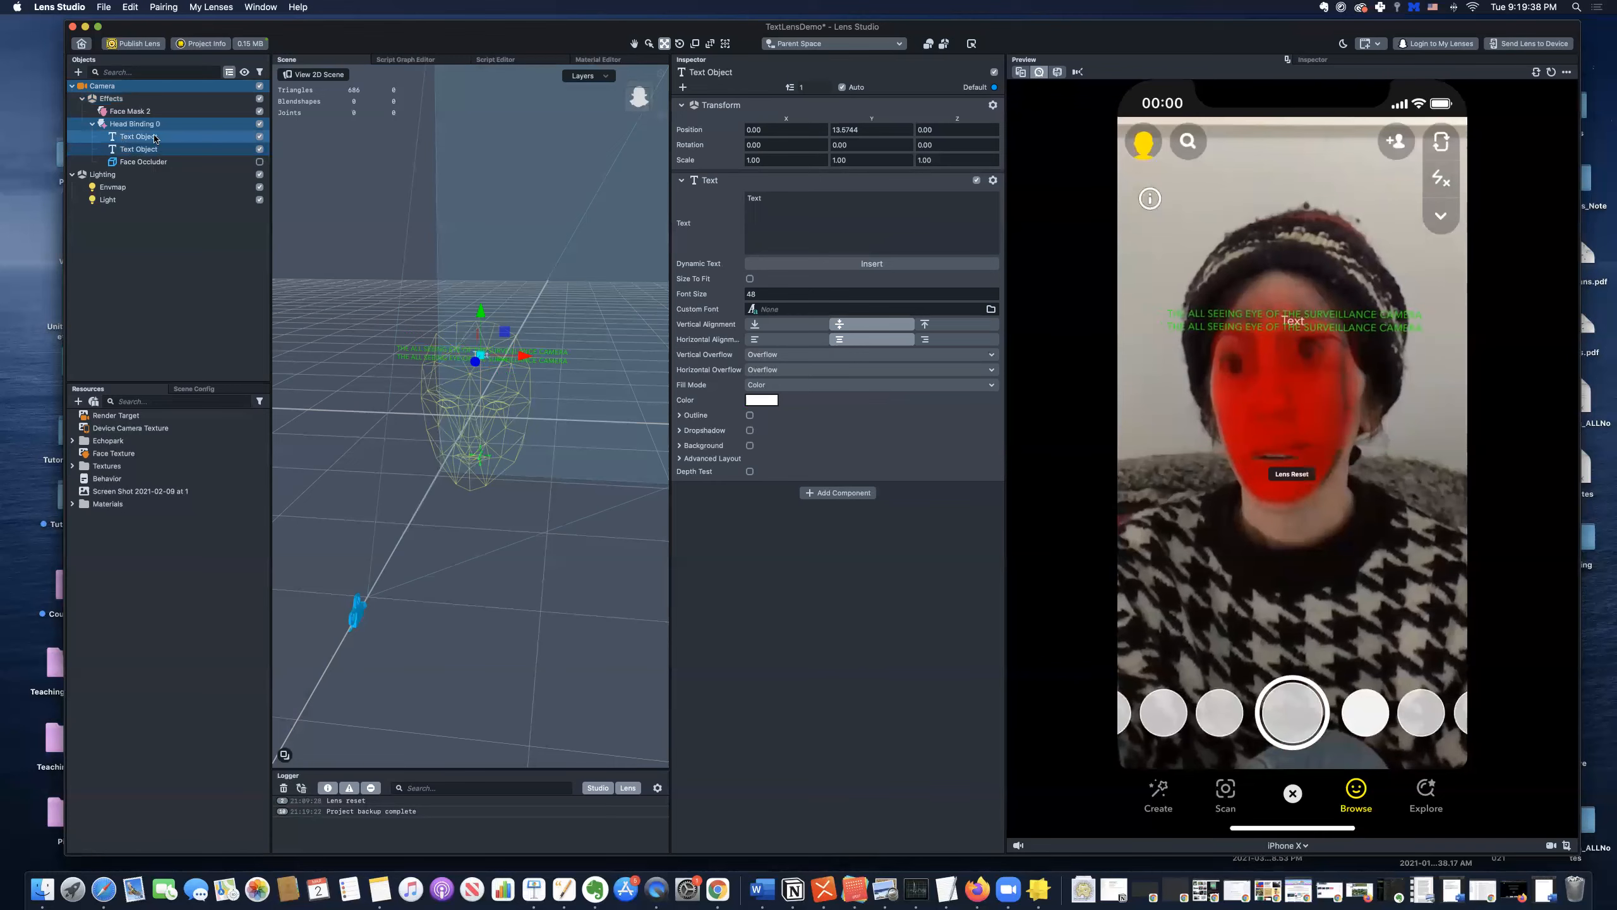
pyautogui.doubleClick(782, 200)
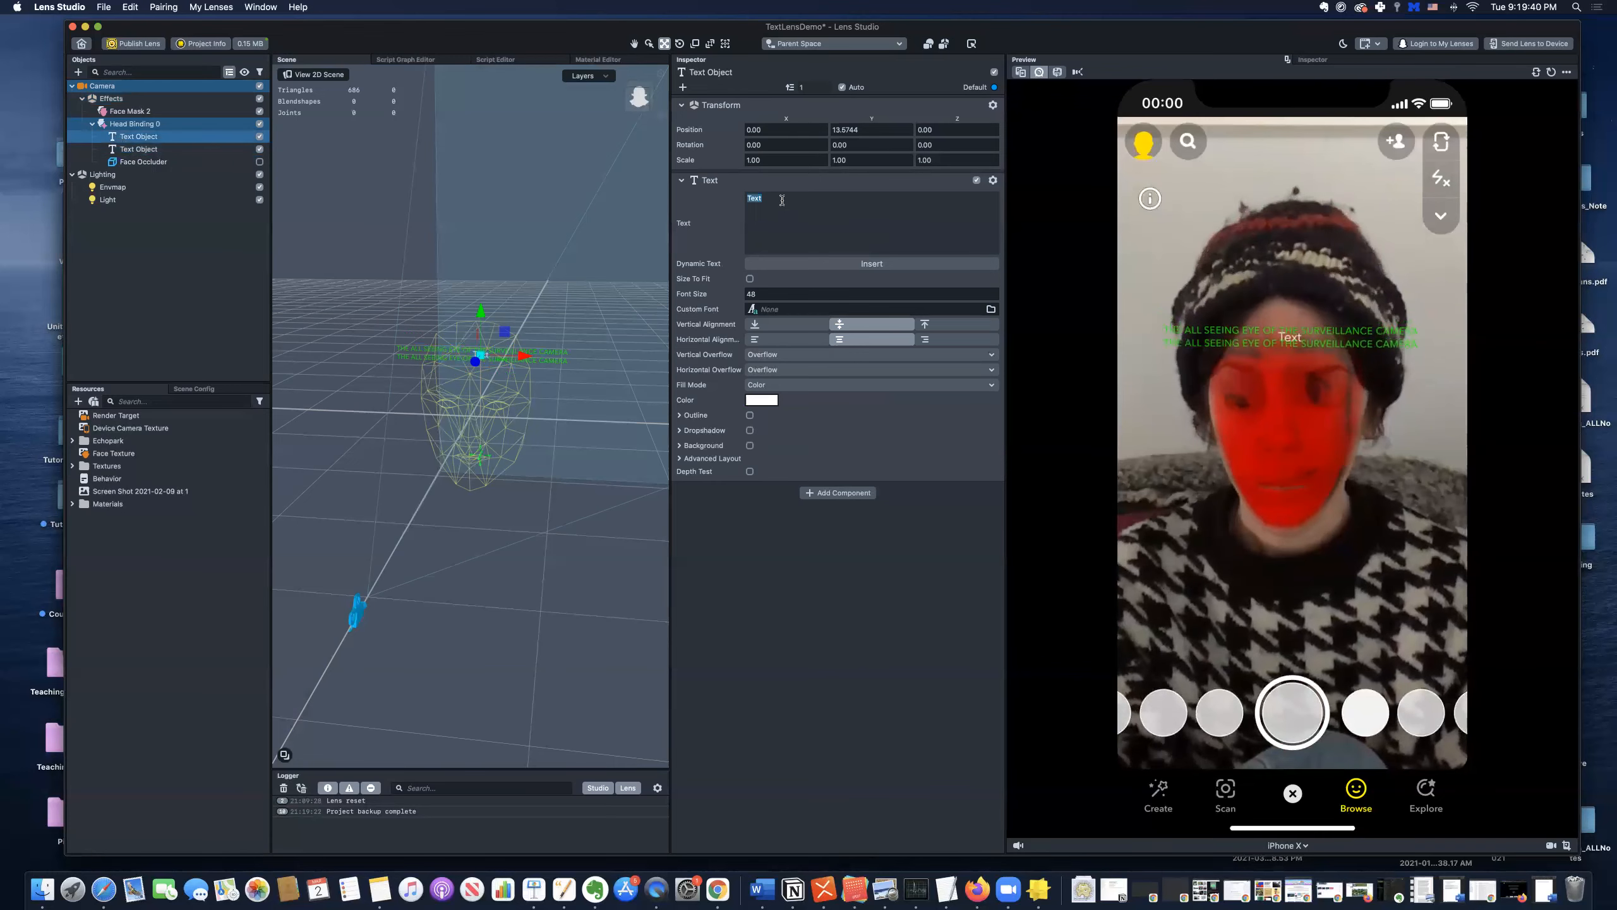
pyautogui.press('super+v')
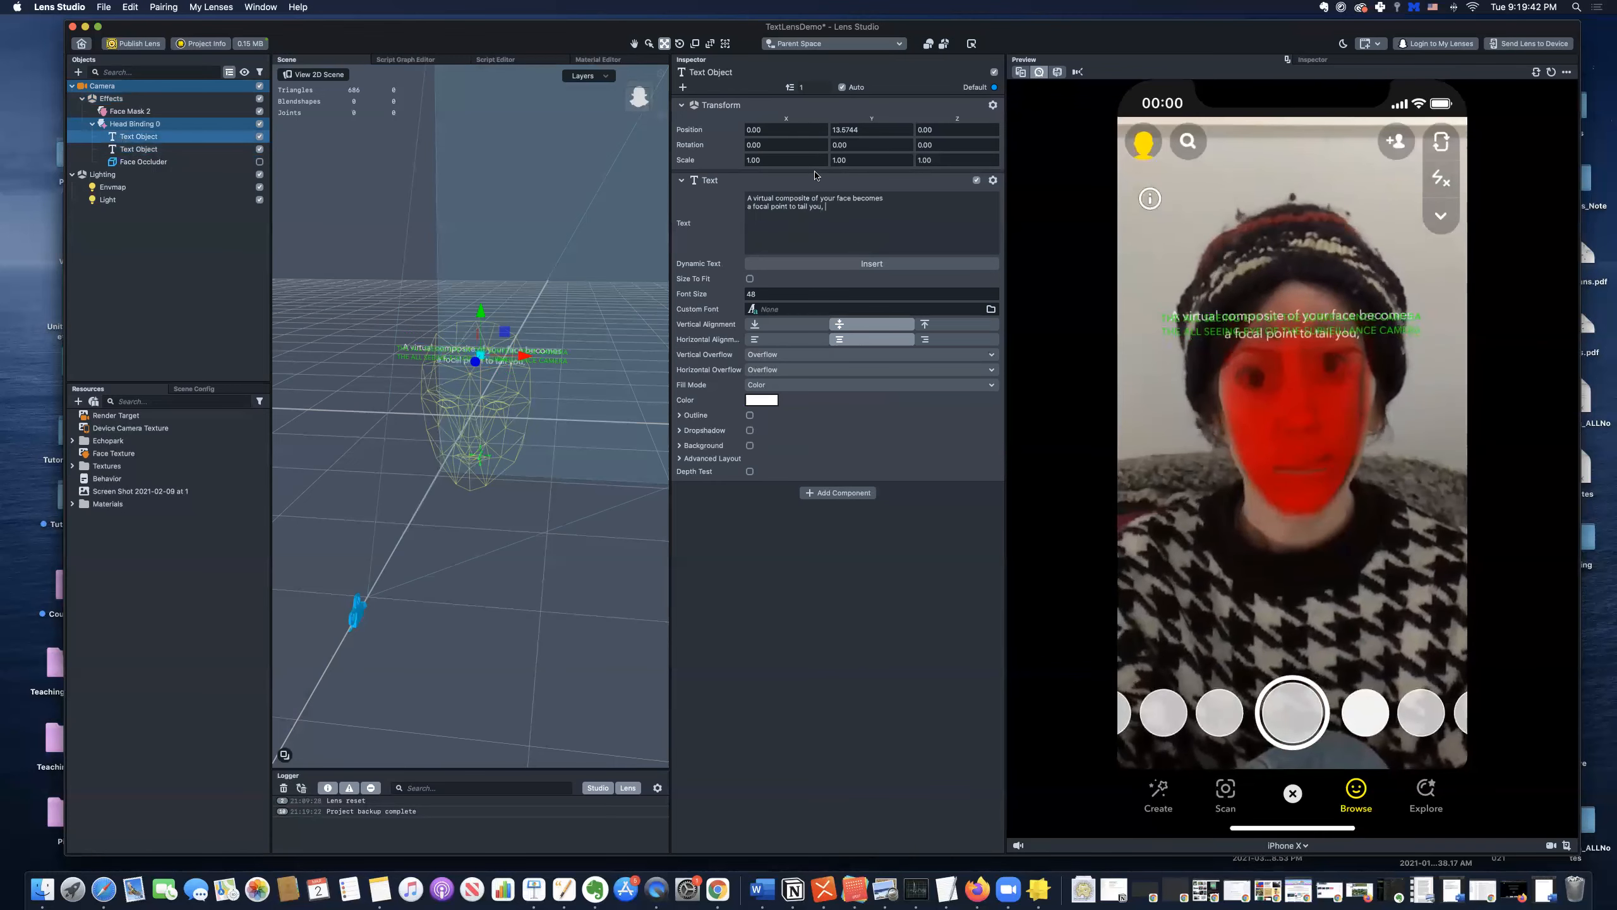
# - Lower the new Text Object to about 7.3 along Y and rotate it about 24.7 degrees around Z
pyautogui.moveTo(483, 316); pyautogui.dragTo(471, 361)
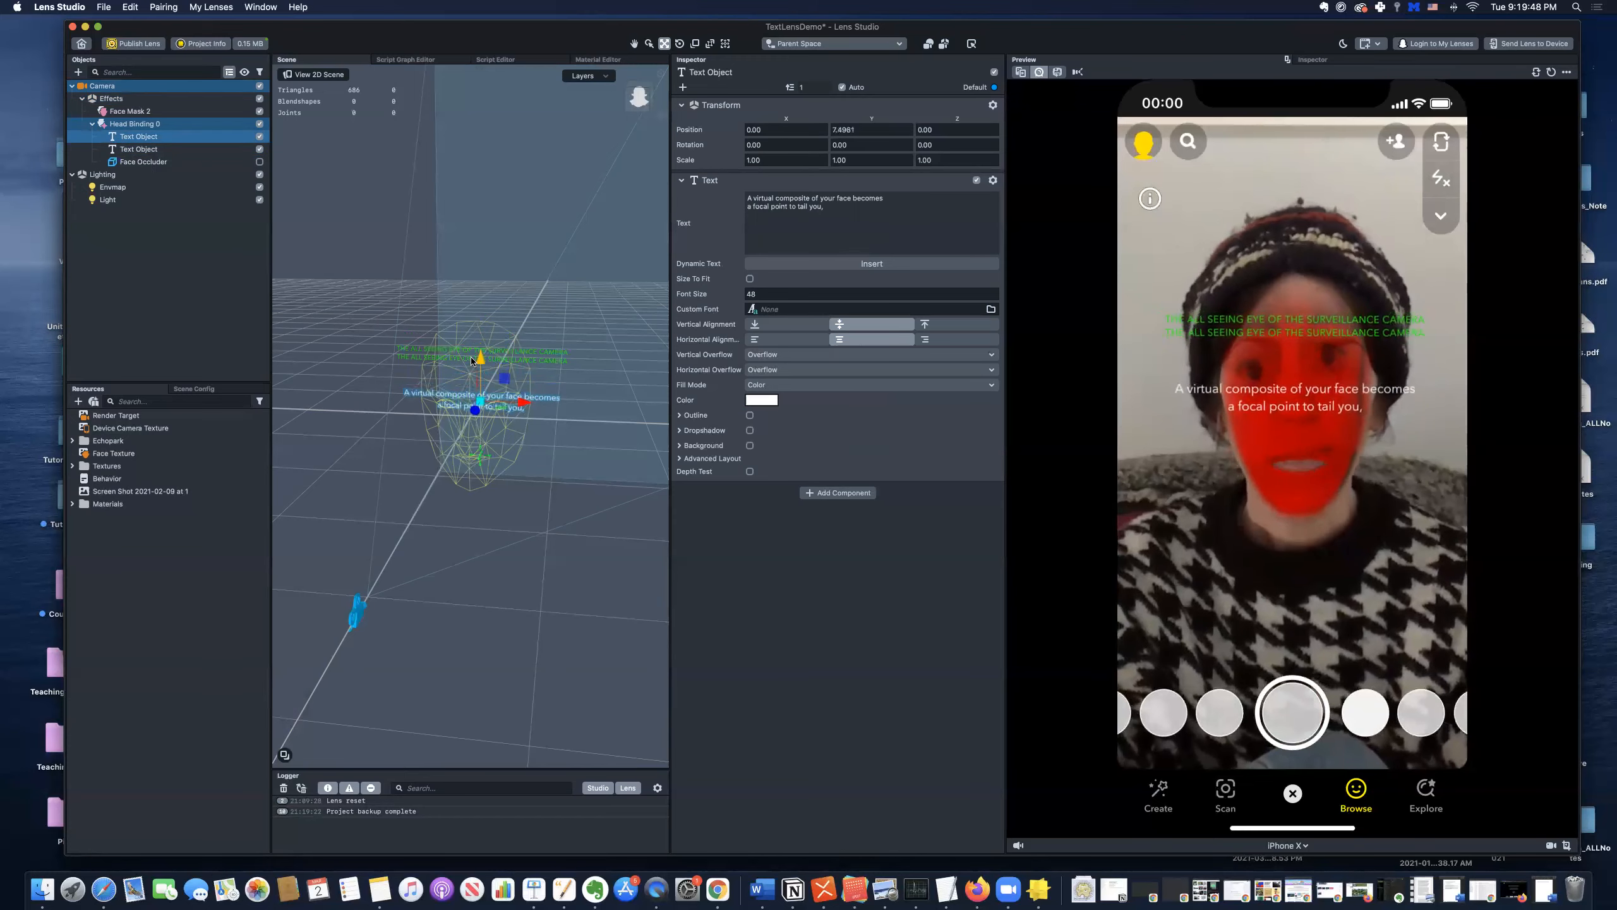
pyautogui.moveTo(471, 361); pyautogui.dragTo(471, 361)
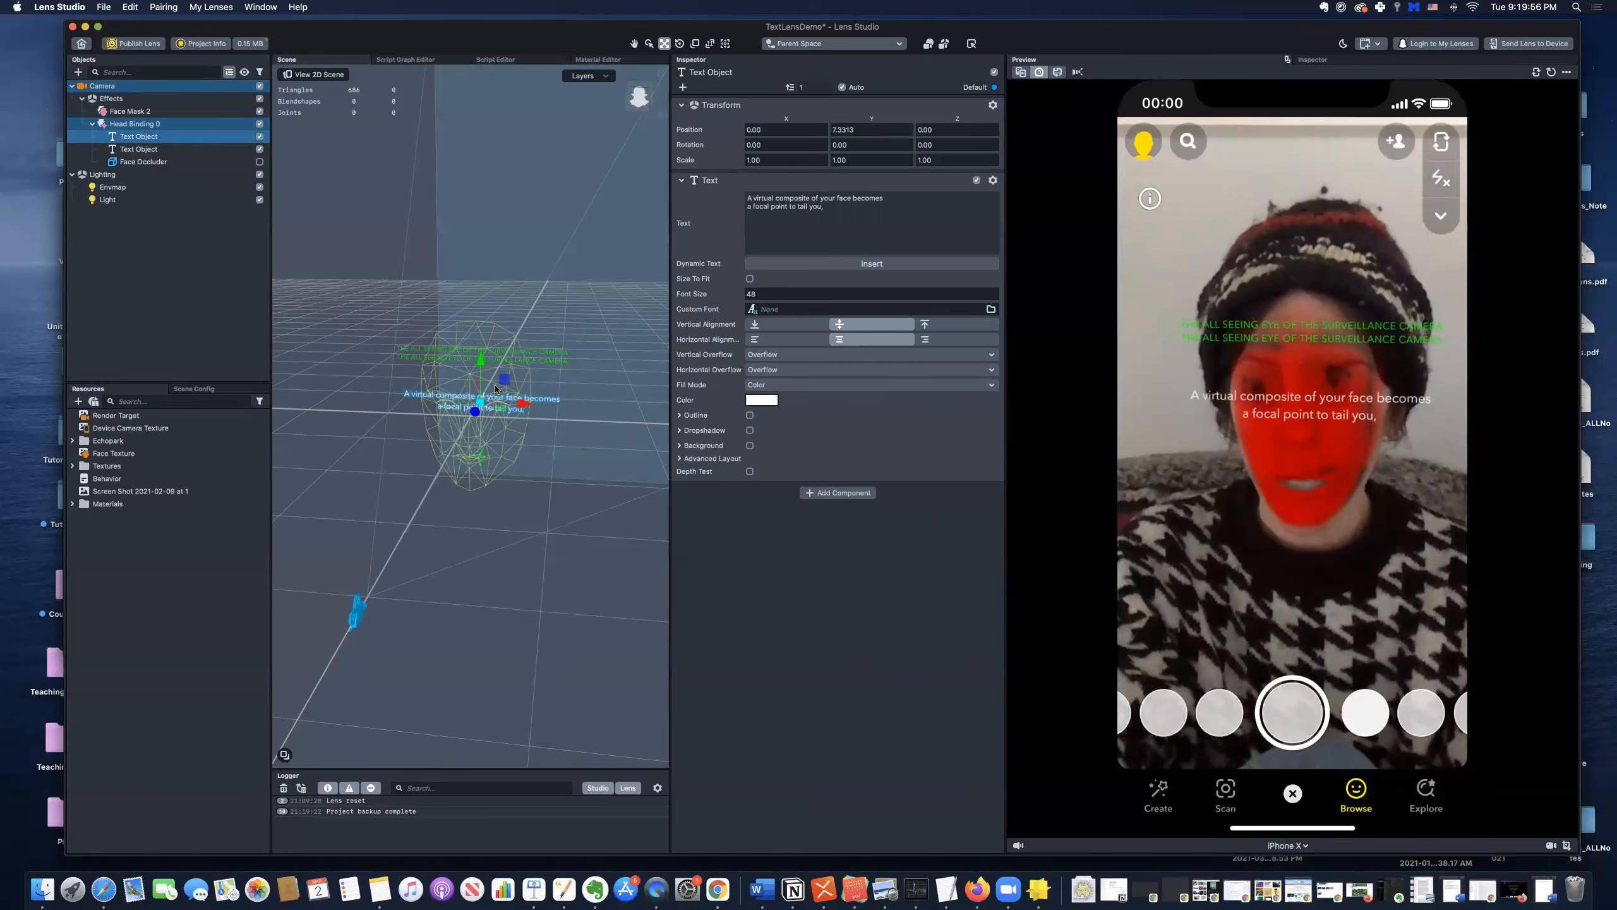
pyautogui.press('e')
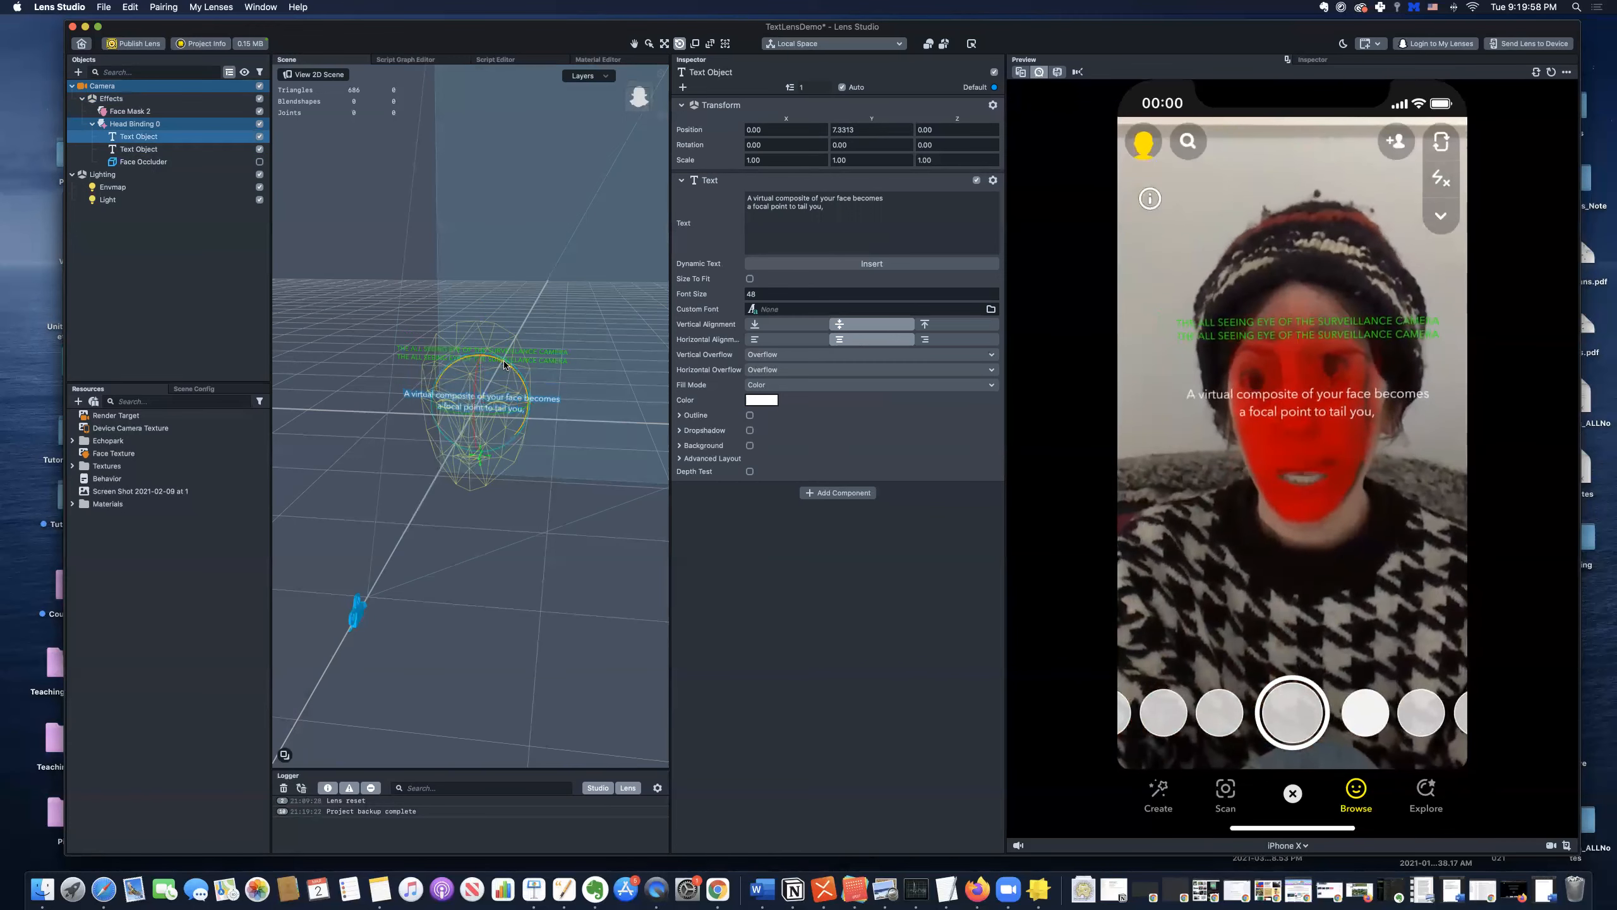
pyautogui.moveTo(503, 364); pyautogui.dragTo(485, 348)
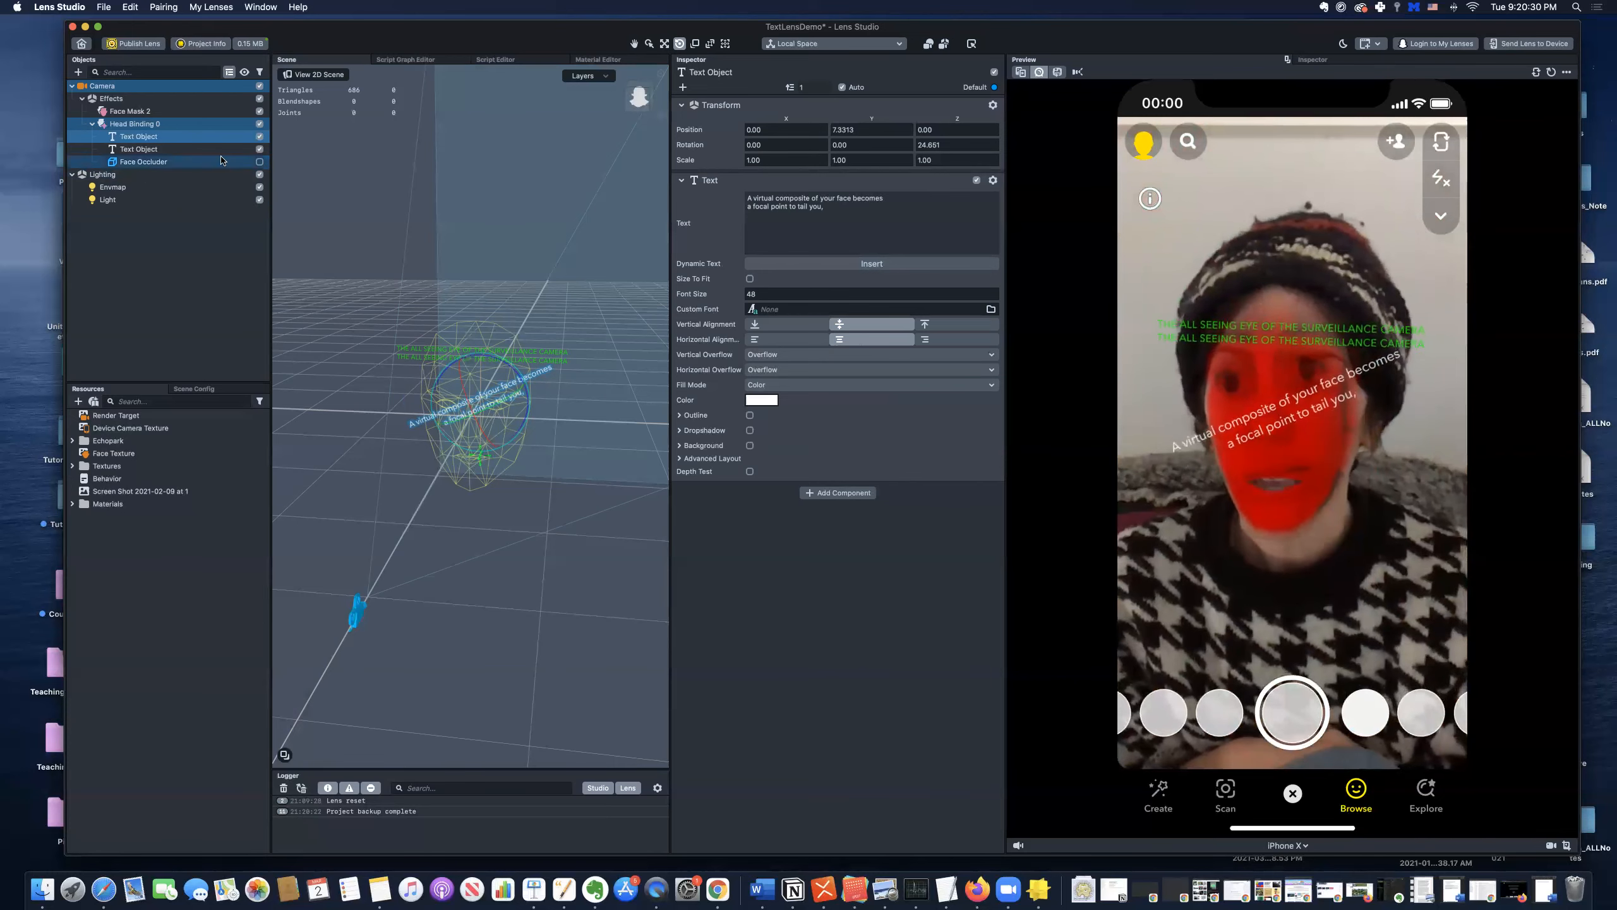
# - Add a Liquify component to the green "THE ALL SEEING EYE OF THE SURVEILLANCE CAMERA" Text Object
pyautogui.click(200, 152)
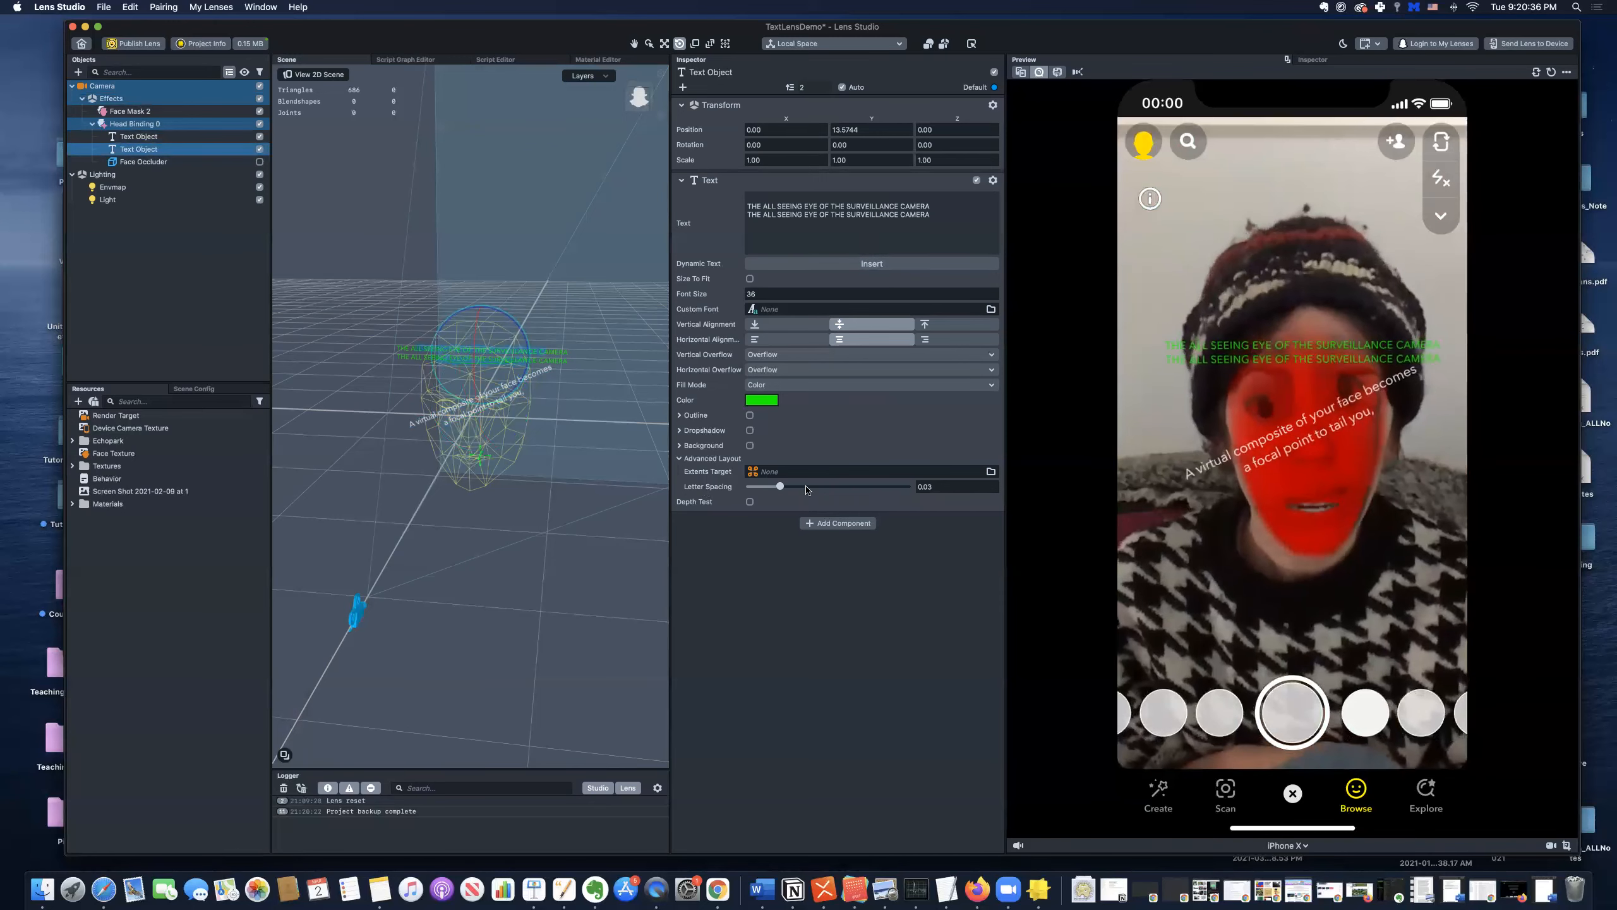
pyautogui.click(828, 523)
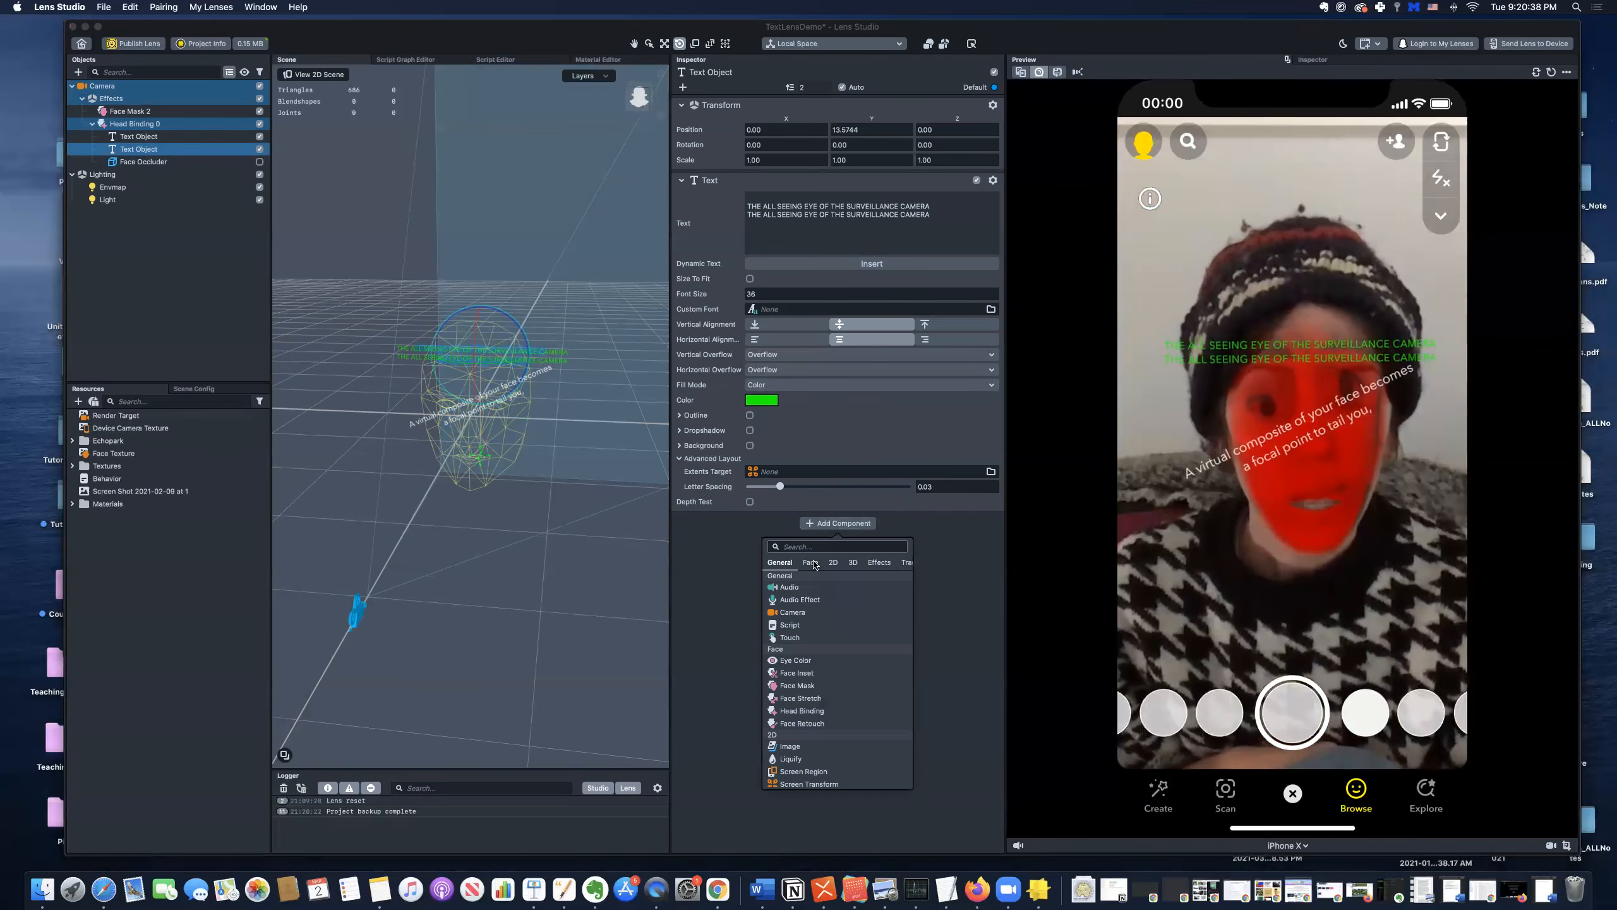
pyautogui.scroll(-3, 815, 684)
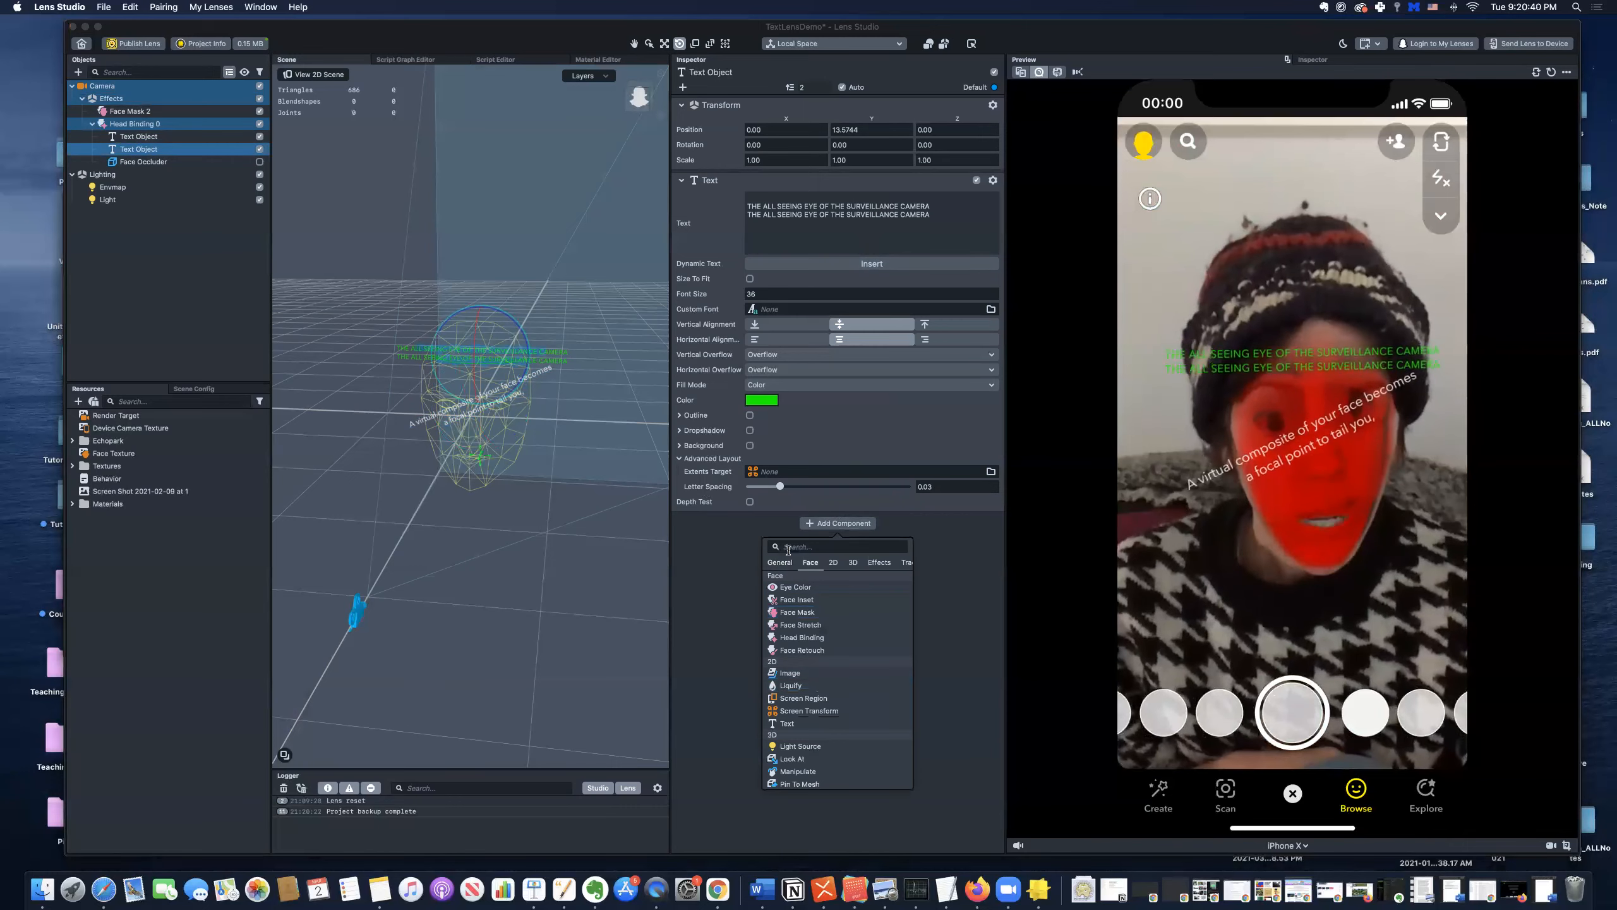
pyautogui.scroll(-2, 853, 662)
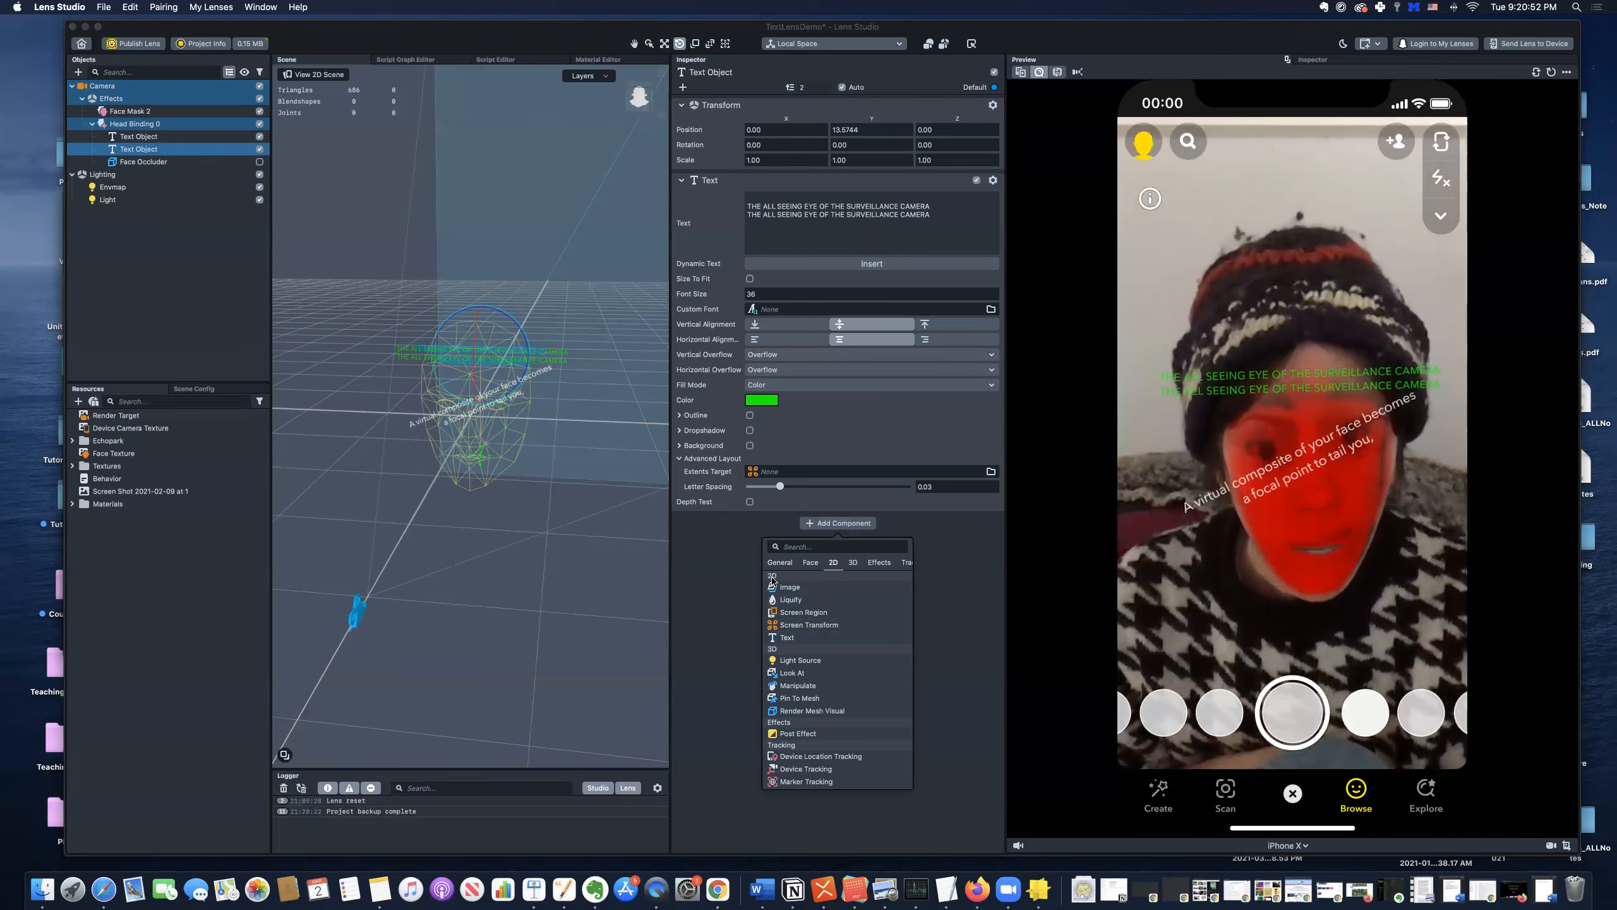
pyautogui.click(791, 600)
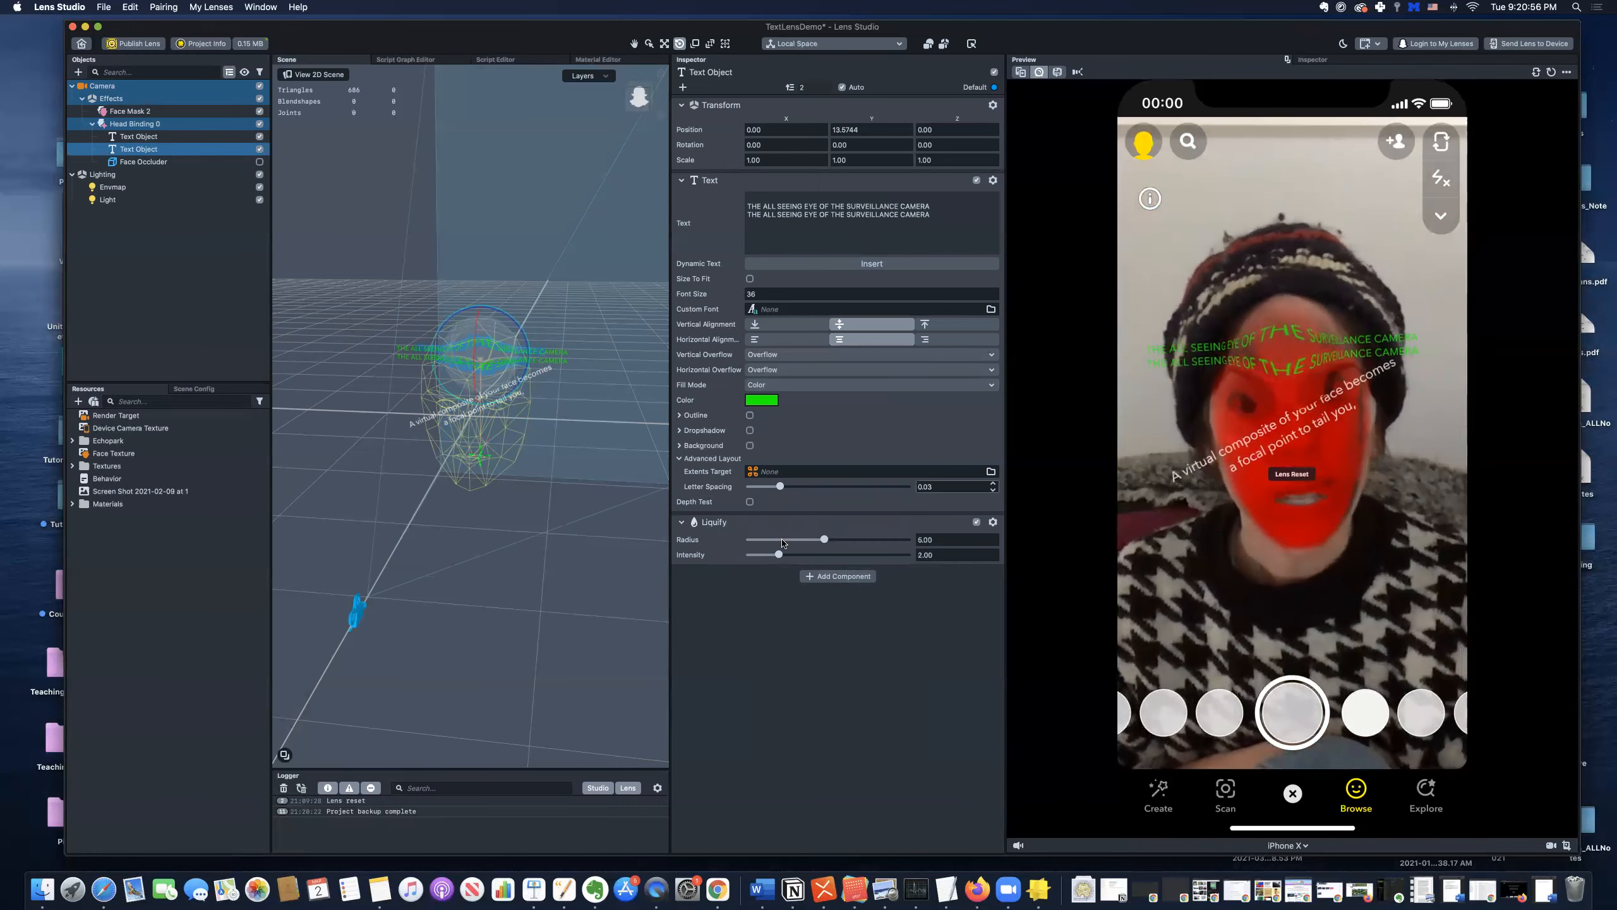
# - Reduce the Liquify effect to a radius of 3.20 and an intensity of 1.90
pyautogui.moveTo(823, 541)
pyautogui.mouseDown()
pyautogui.moveTo(778, 554)
pyautogui.moveTo(793, 542)
pyautogui.mouseUp()
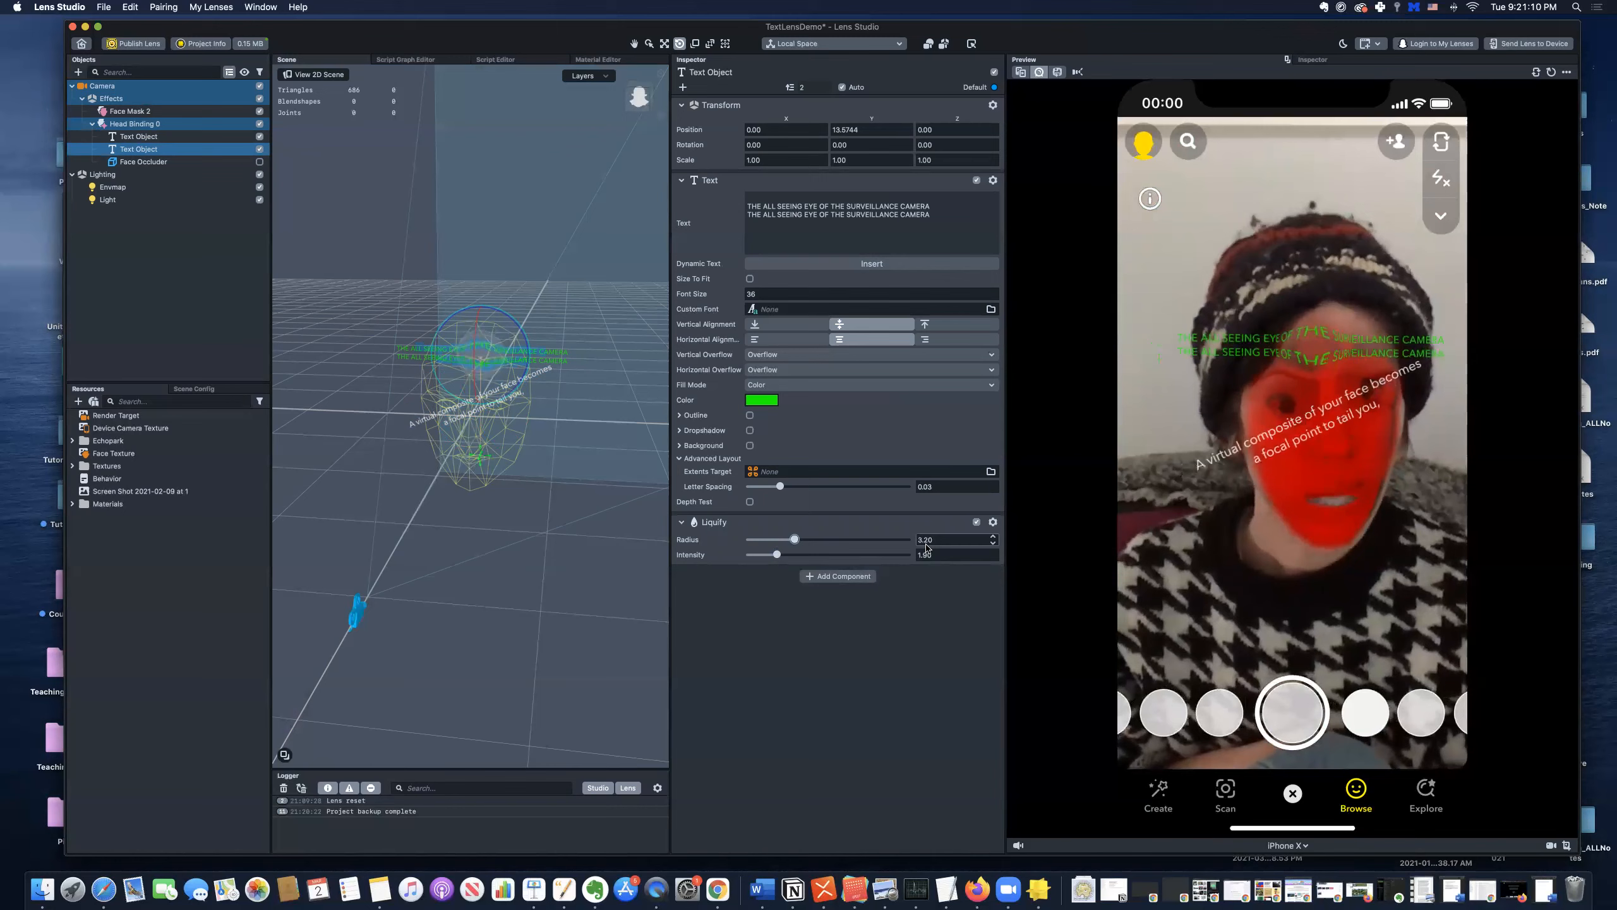
pyautogui.click(993, 537)
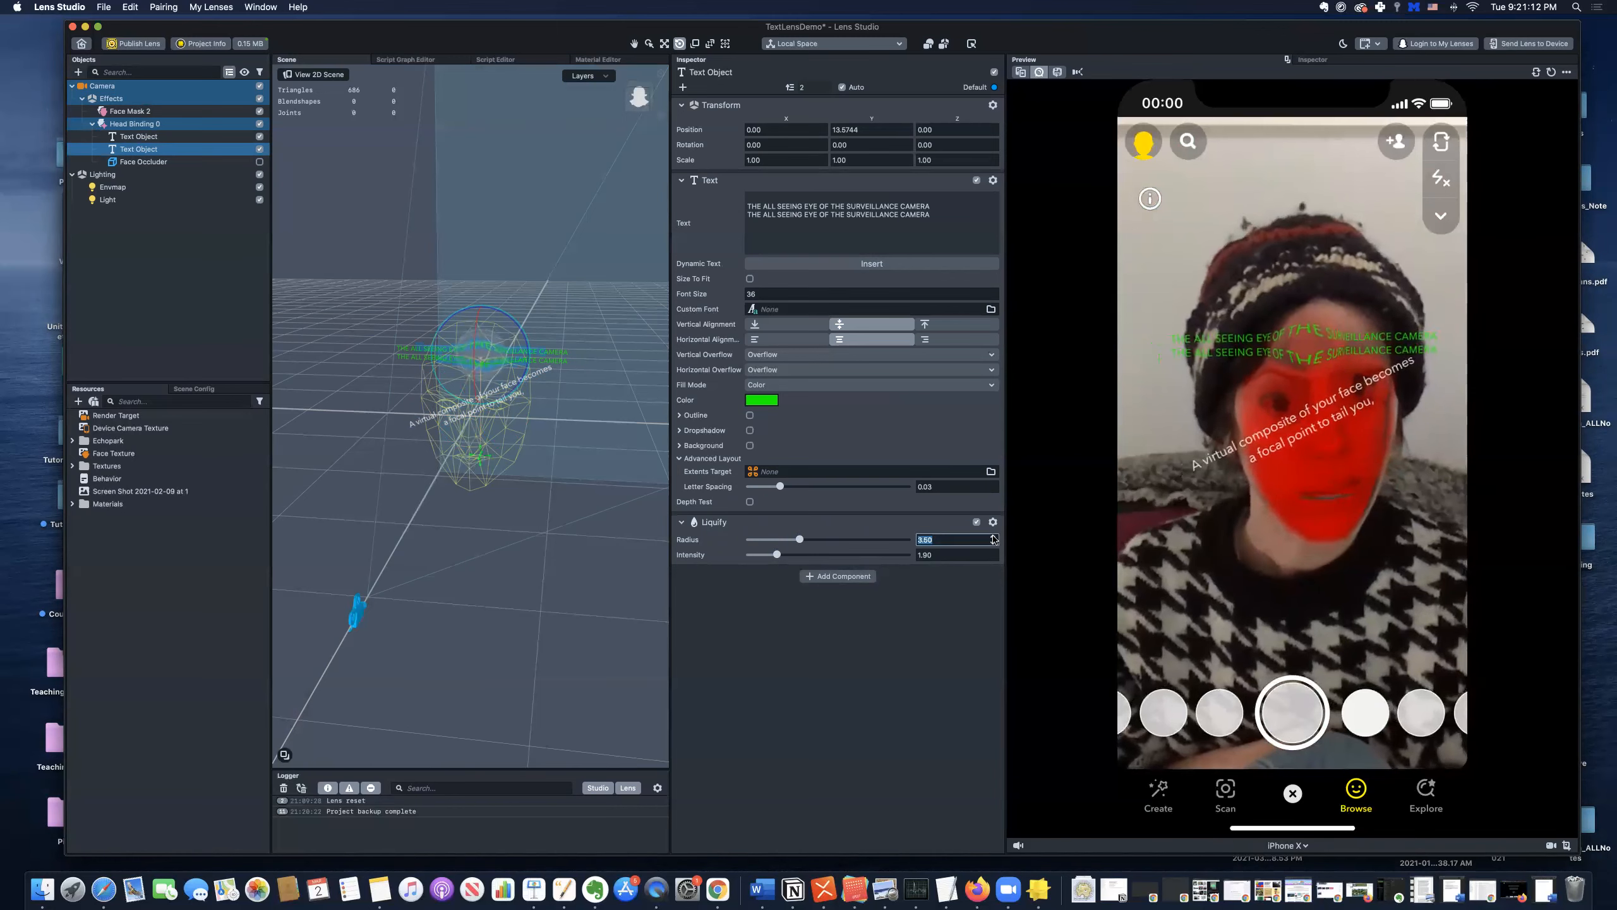
pyautogui.click(993, 542)
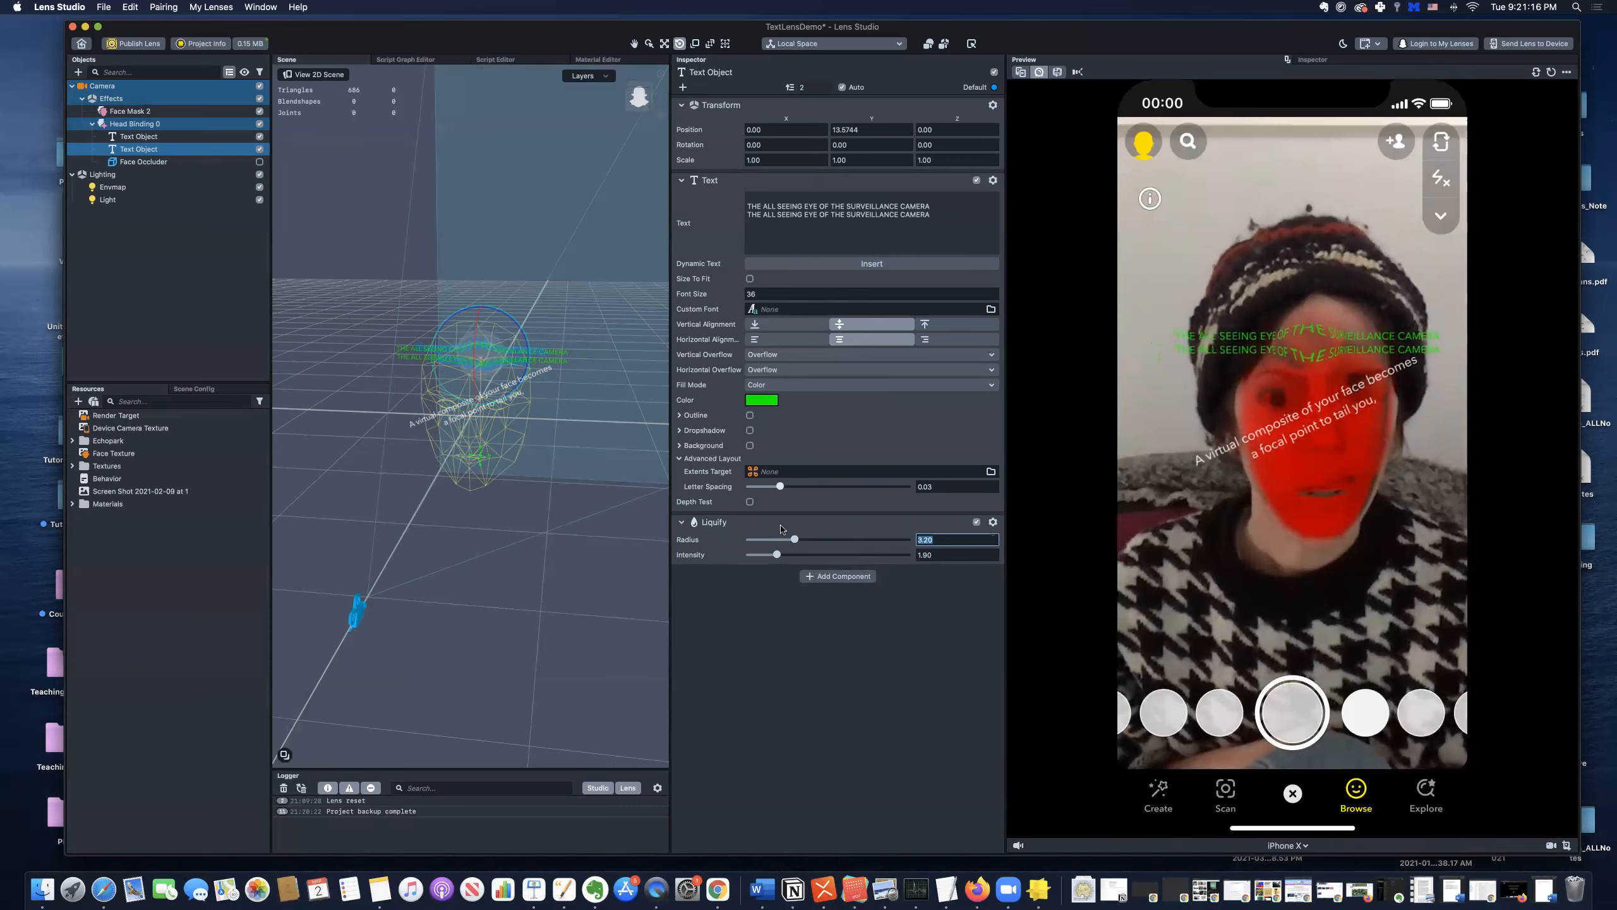
pyautogui.click(715, 526)
pyautogui.click(751, 526)
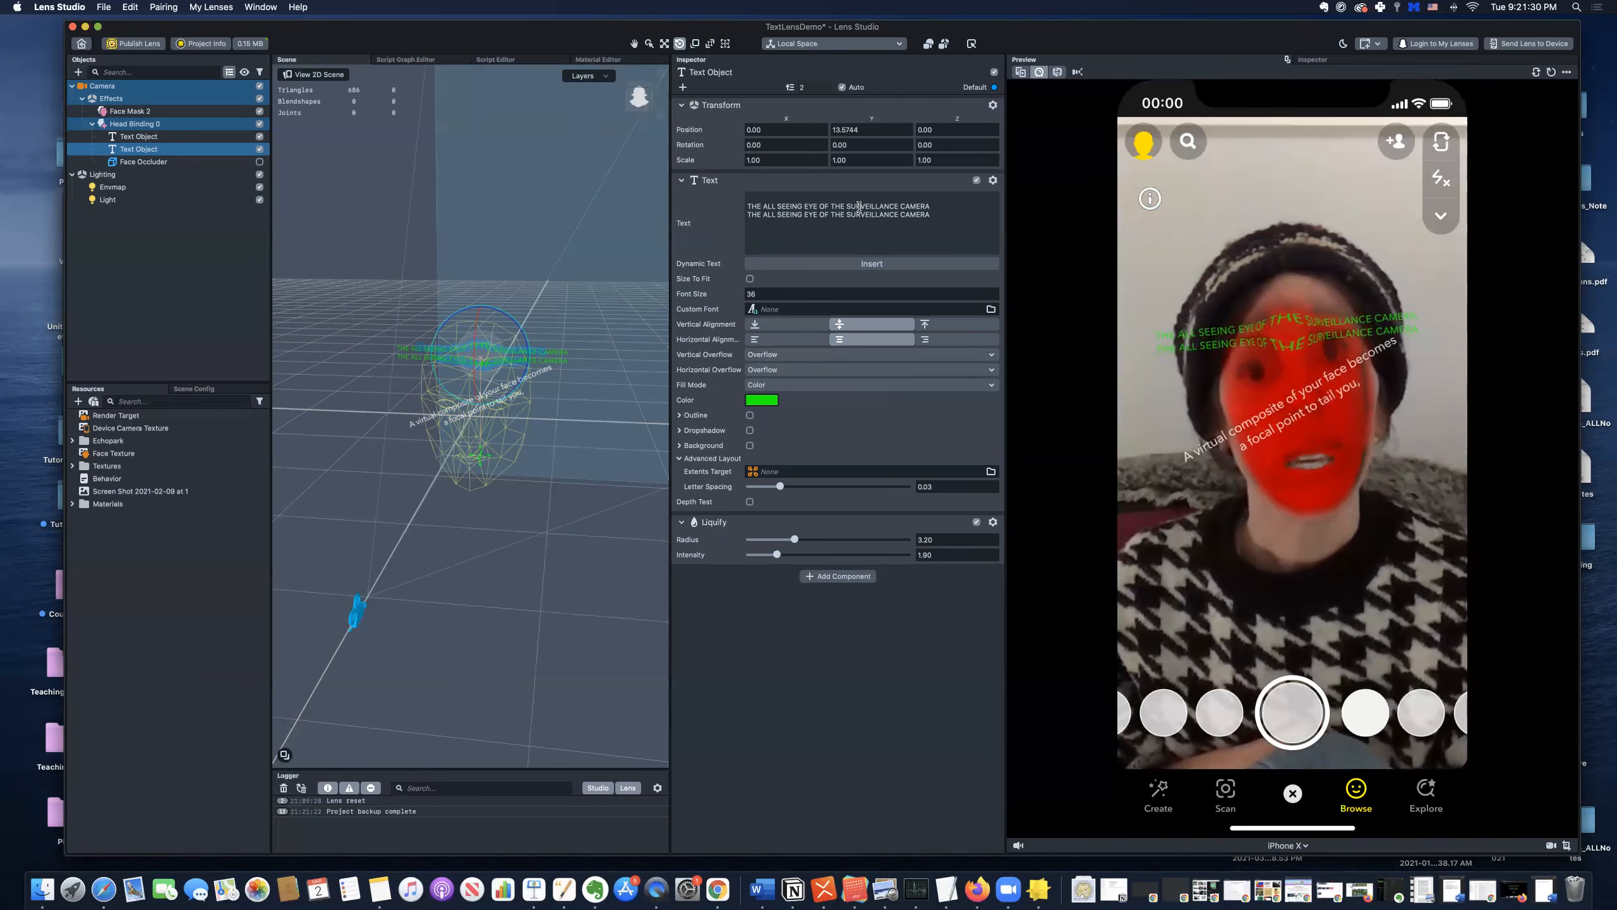
# - Insert a wide gap before "EYE" in the green text's first line and set the Liquify radius and intensity to 2.00 each
pyautogui.click(796, 205)
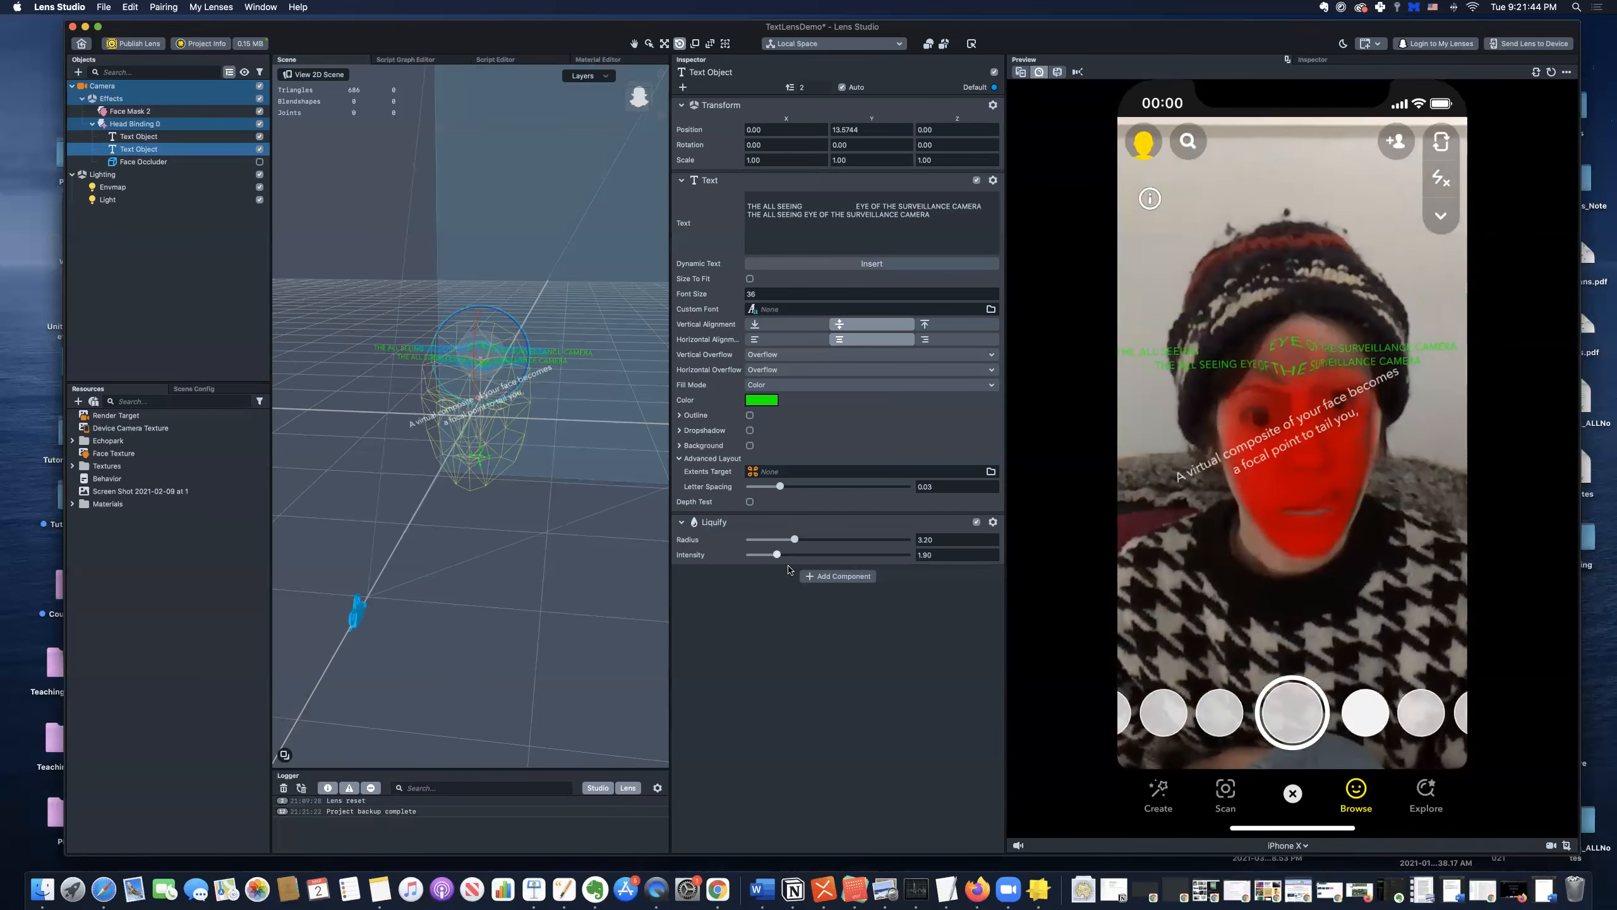
pyautogui.moveTo(777, 554); pyautogui.dragTo(794, 554)
pyautogui.click(816, 555)
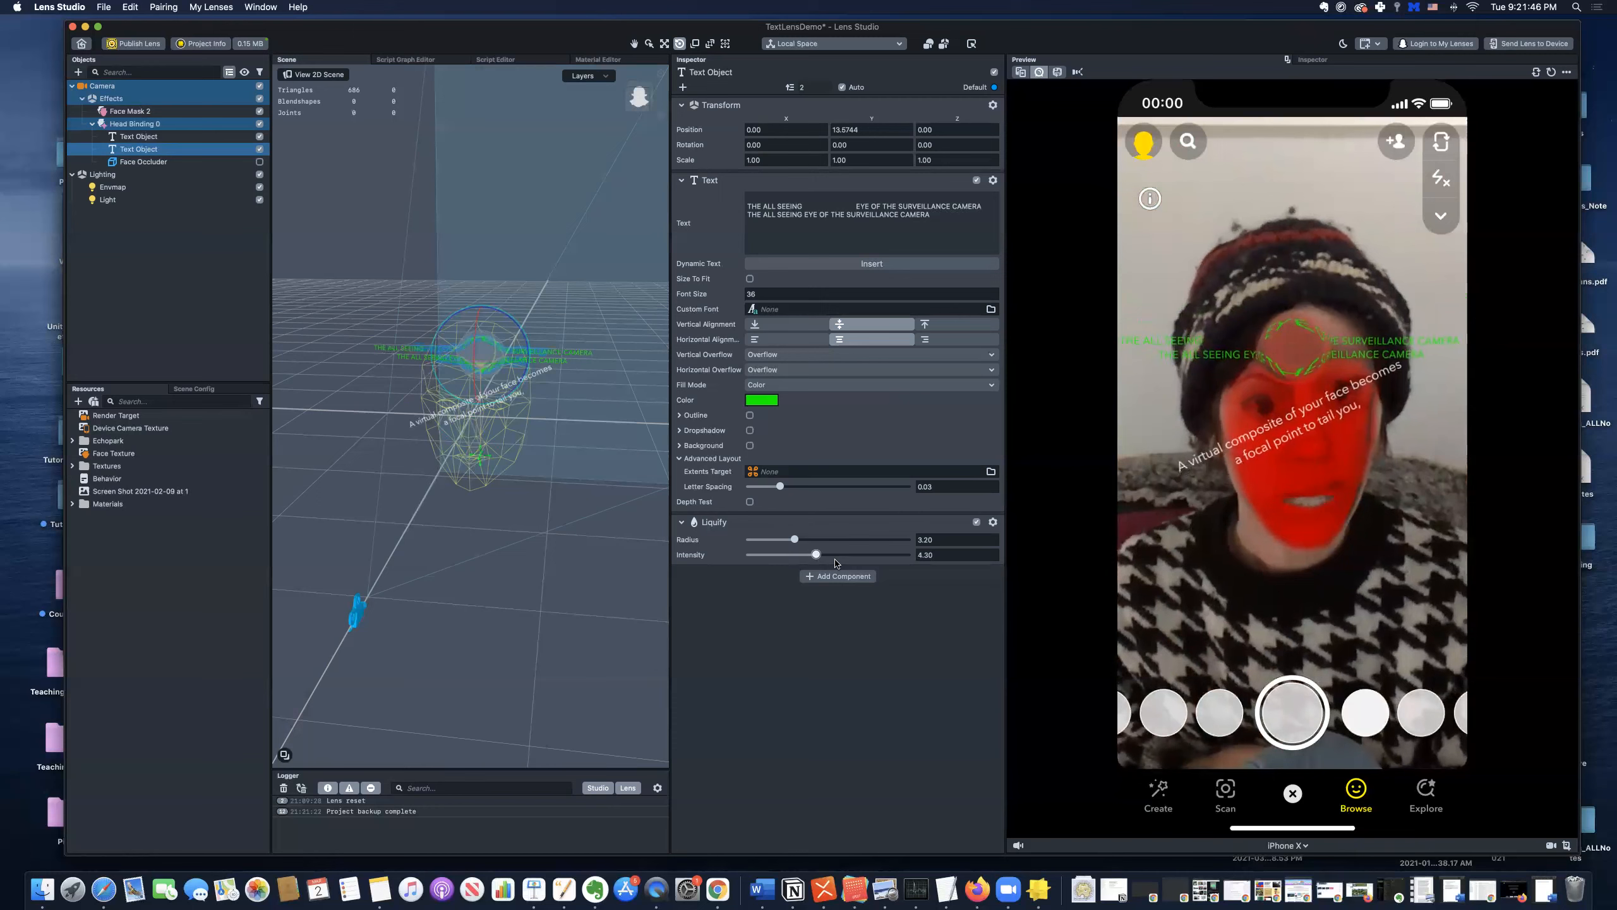
pyautogui.click(779, 554)
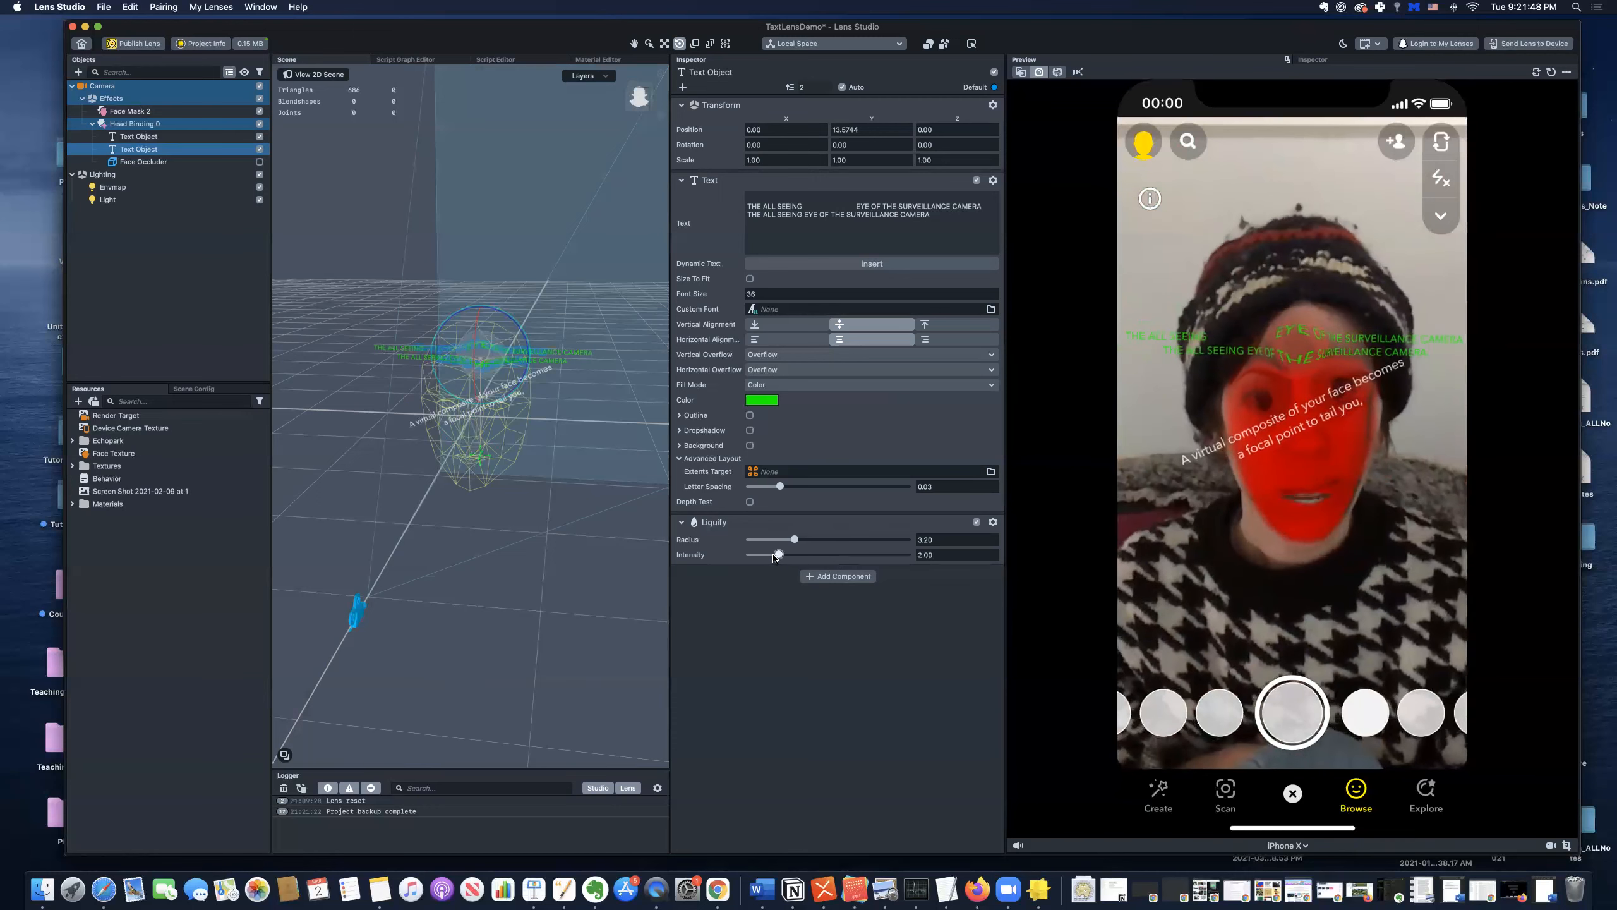
pyautogui.click(773, 539)
pyautogui.moveTo(774, 540); pyautogui.dragTo(821, 540)
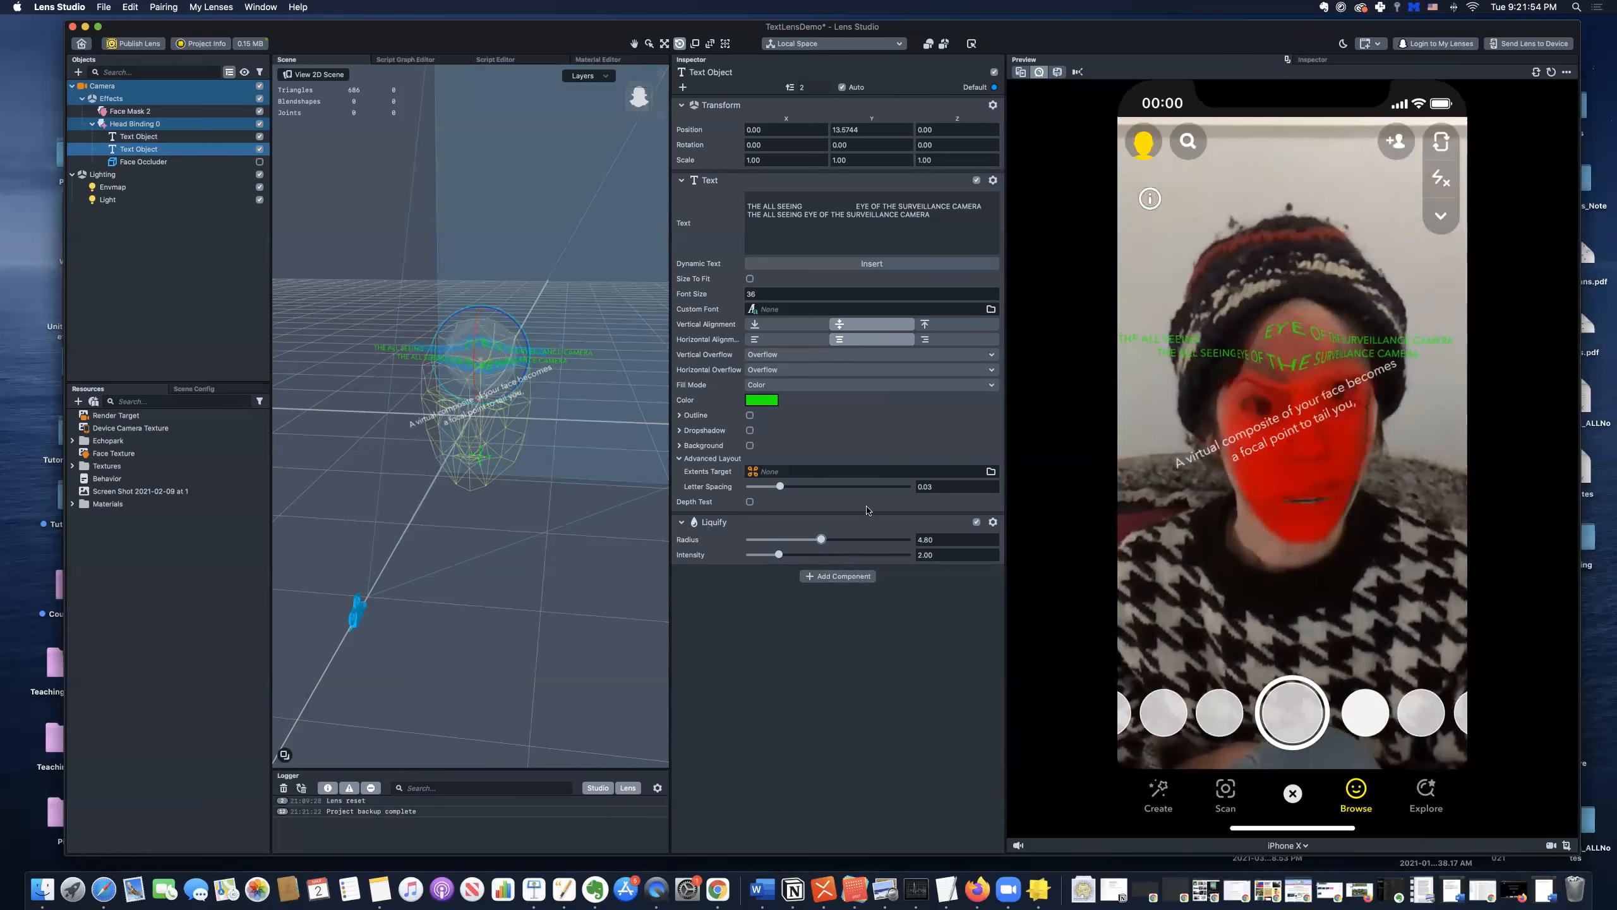
pyautogui.moveTo(800, 540); pyautogui.dragTo(775, 539)
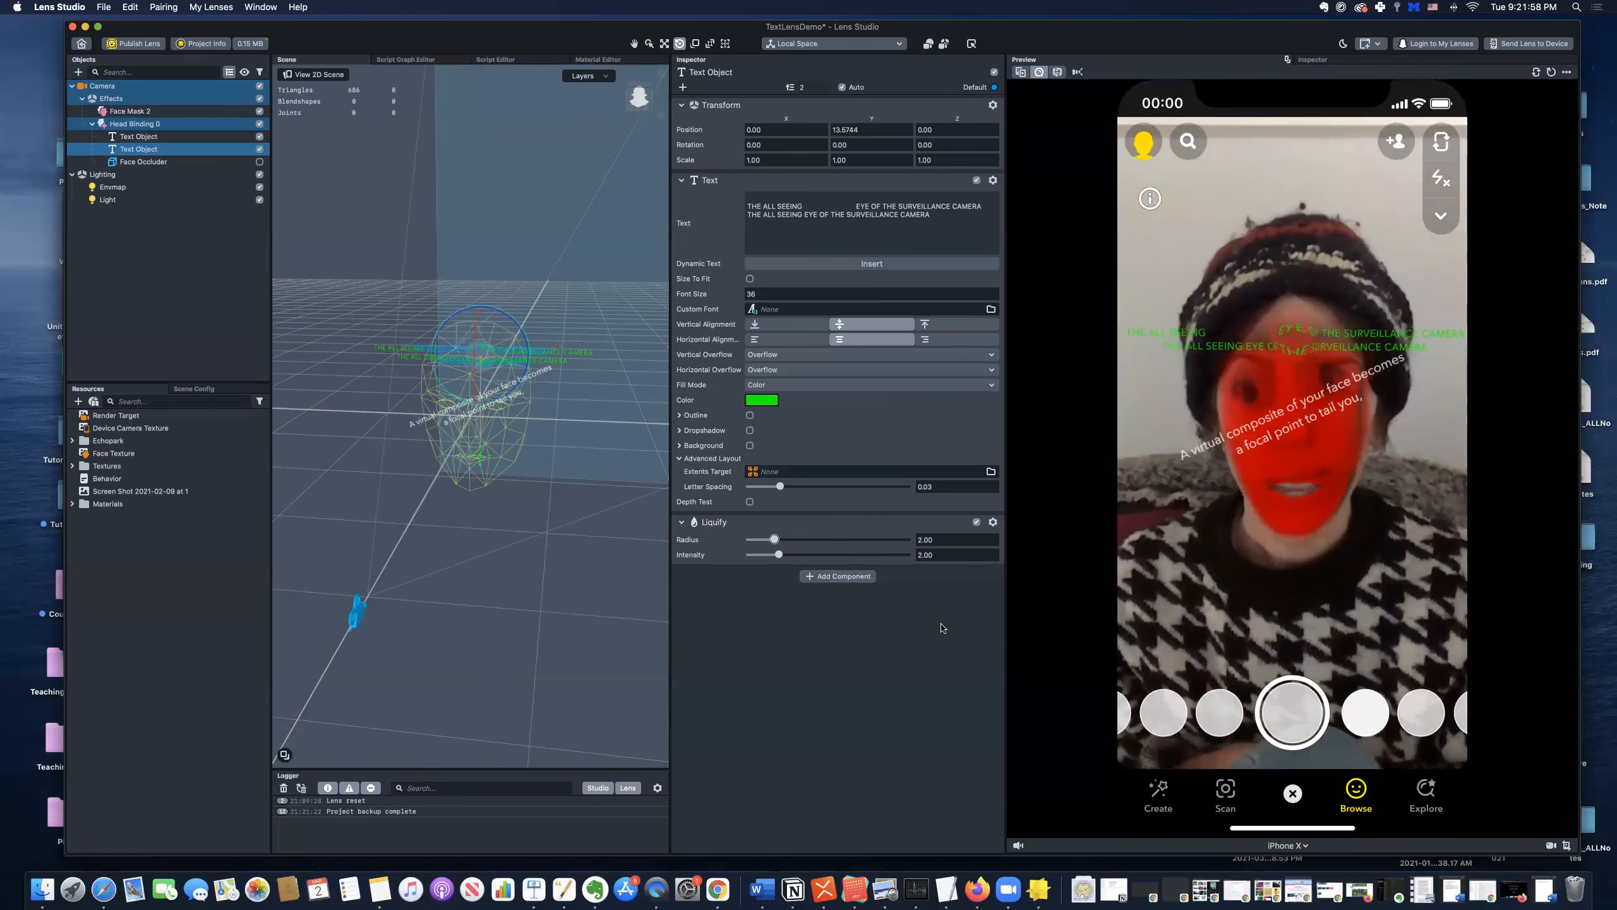
# - Add a Face Inset face effect to the scene and set its face region to Left Eye
pyautogui.click(680, 180)
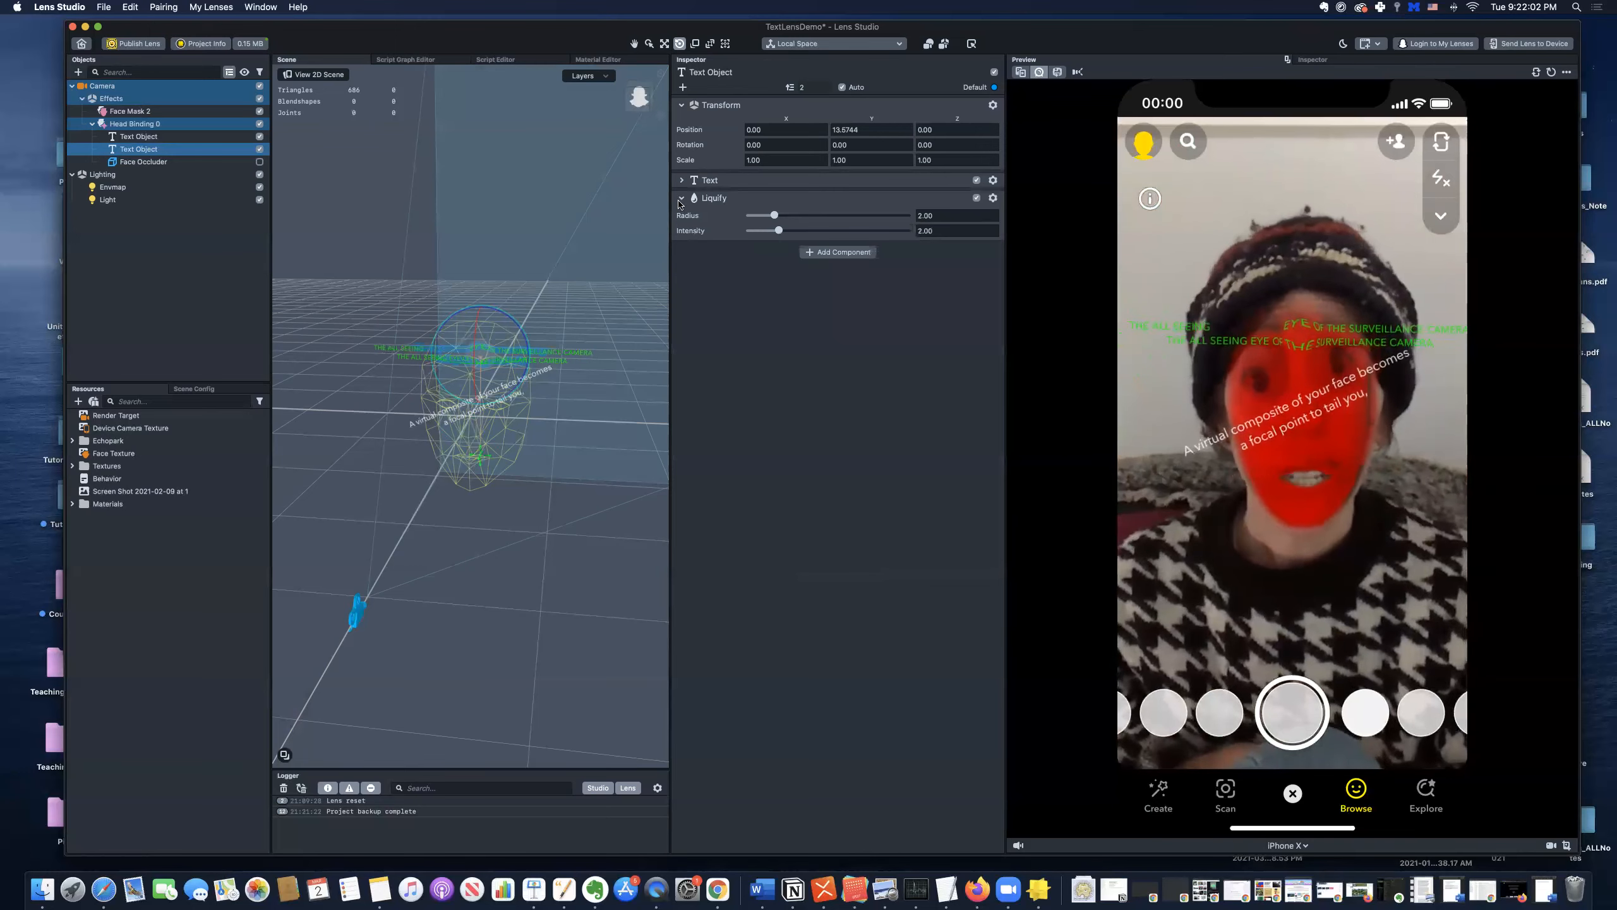
pyautogui.click(680, 198)
pyautogui.click(93, 124)
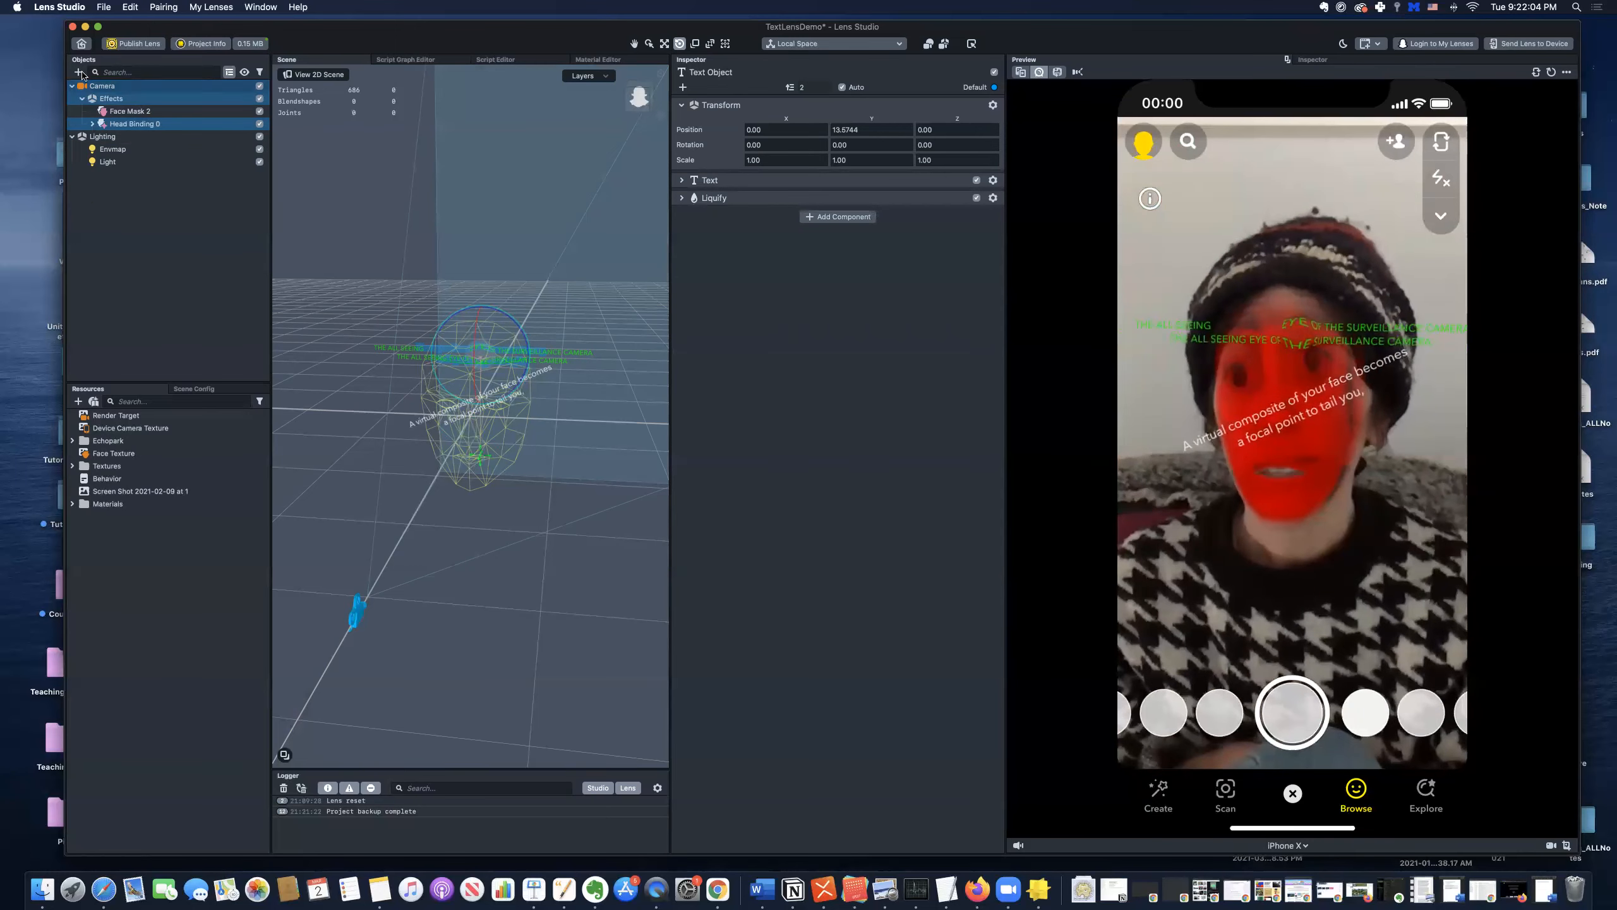
pyautogui.click(79, 72)
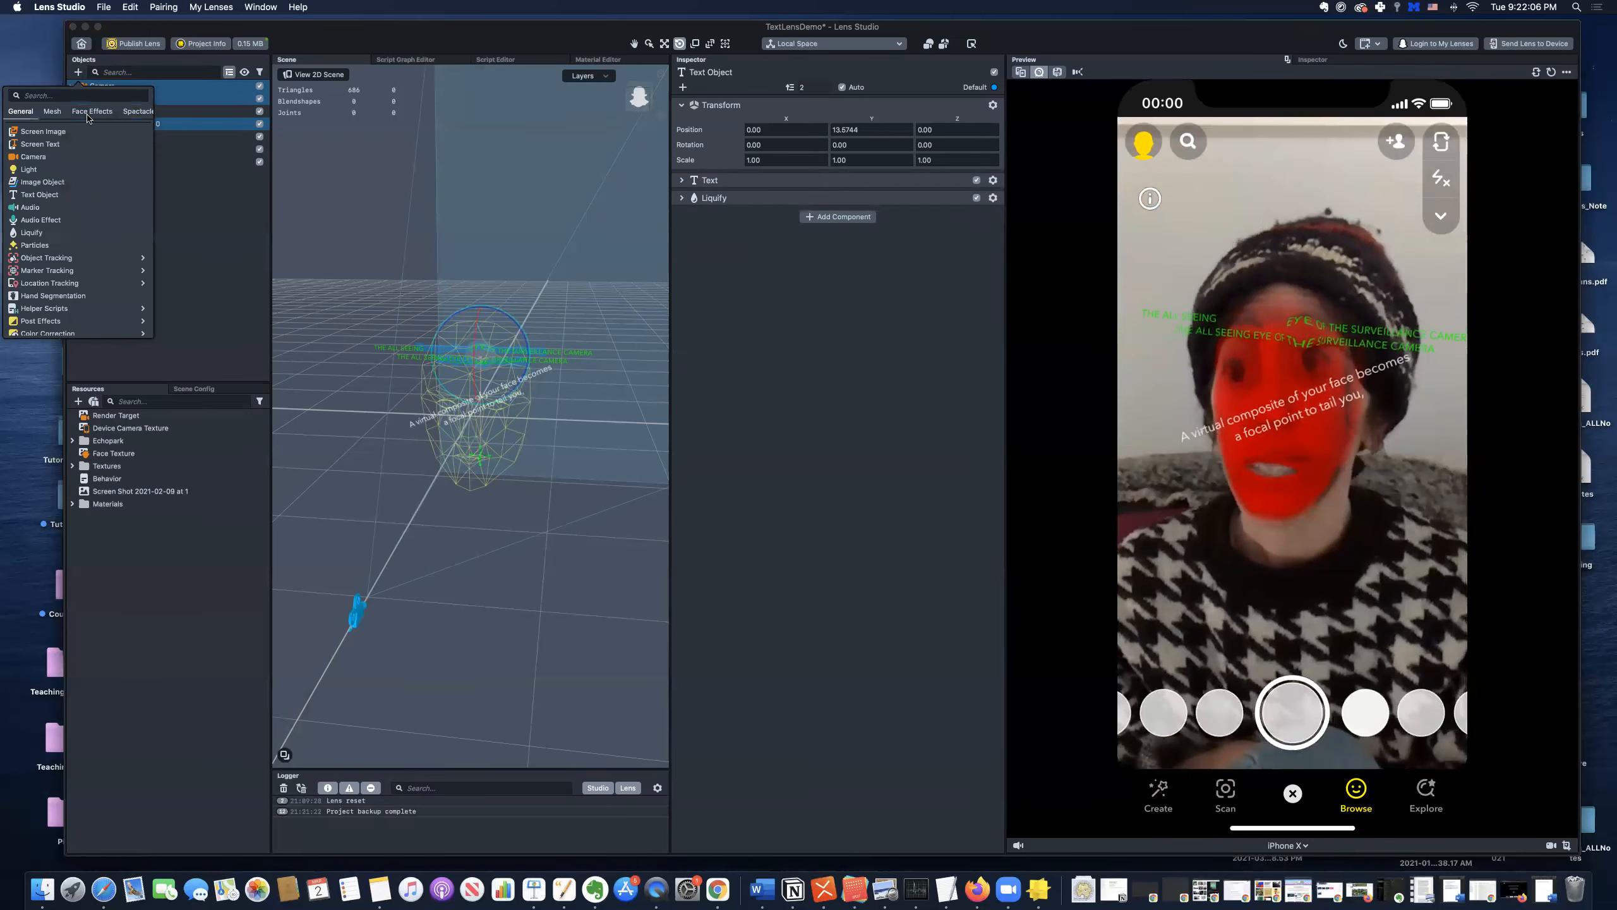
pyautogui.click(90, 112)
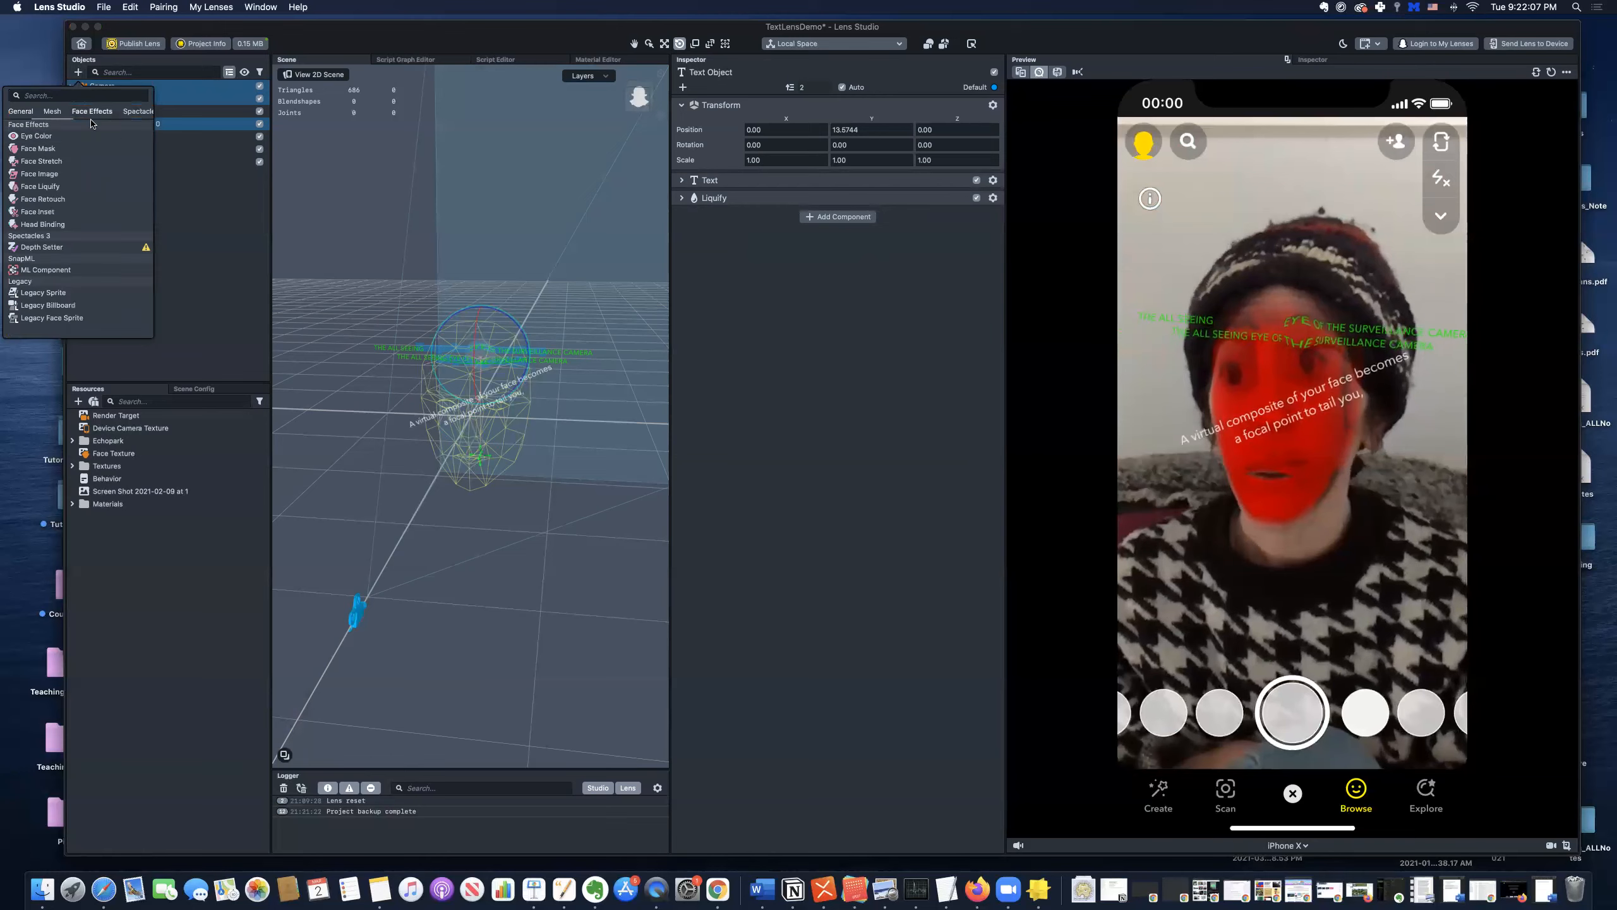
pyautogui.click(54, 213)
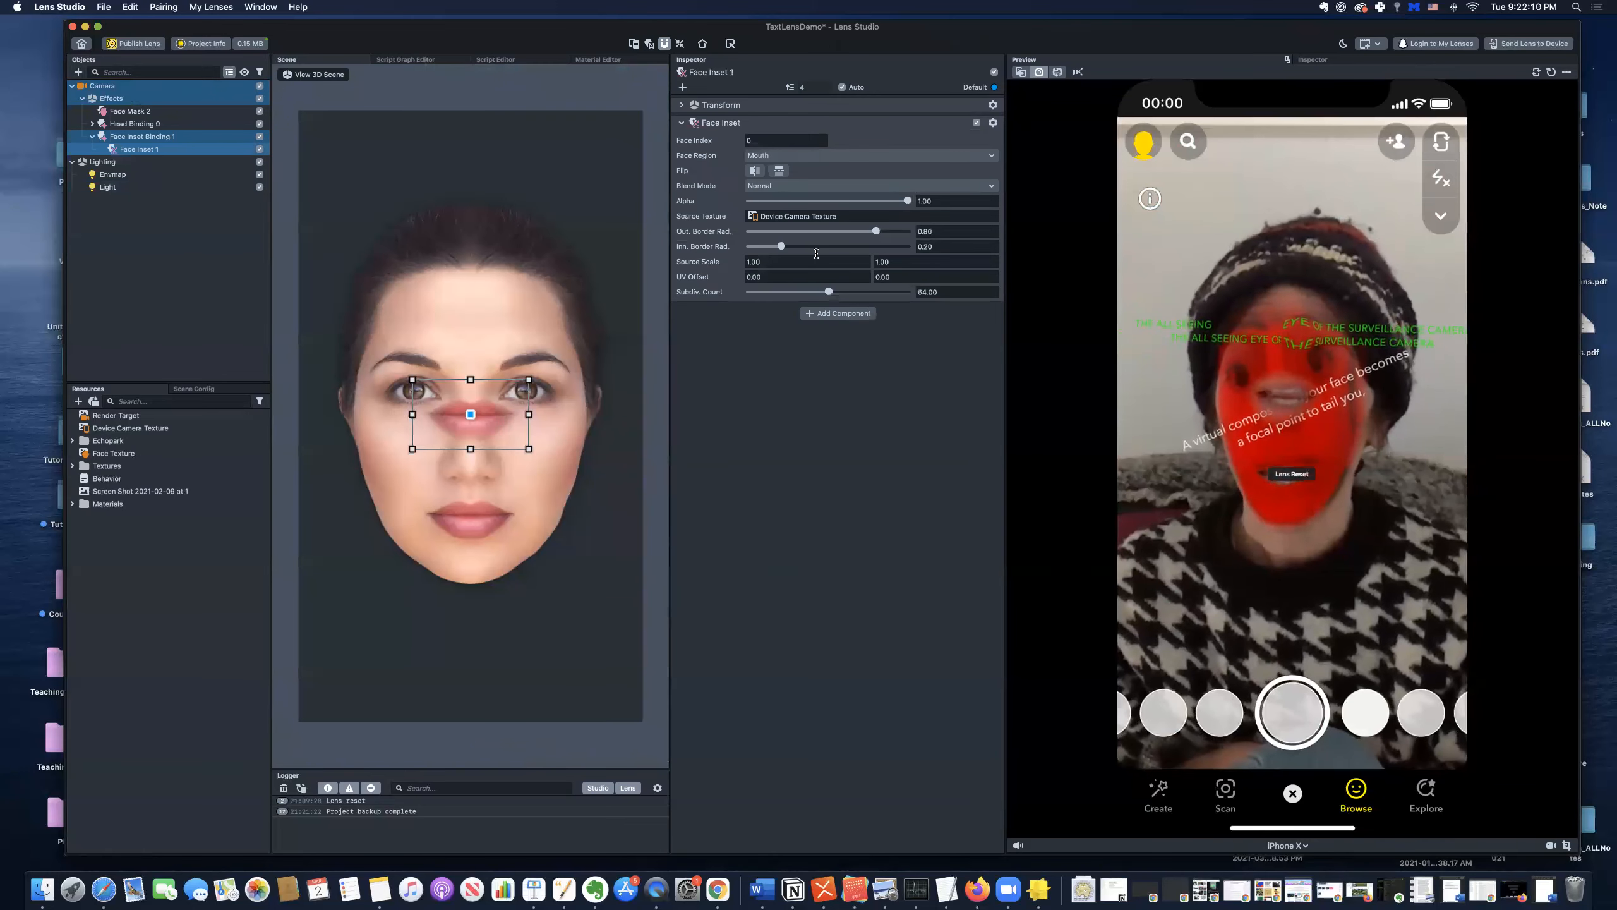
pyautogui.click(772, 155)
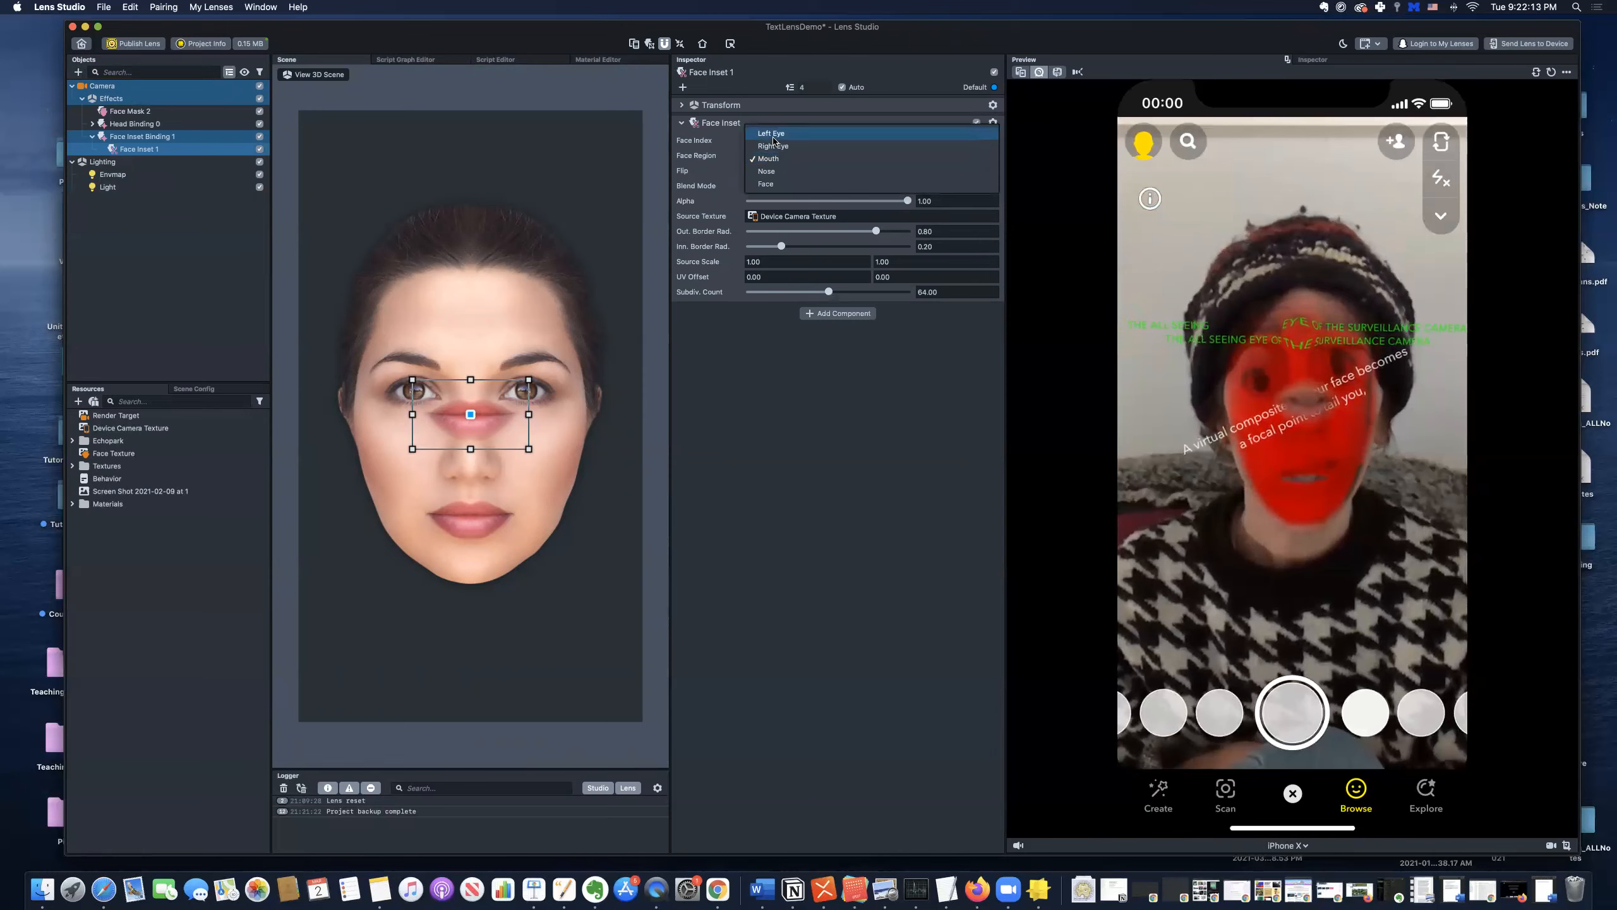
pyautogui.click(775, 135)
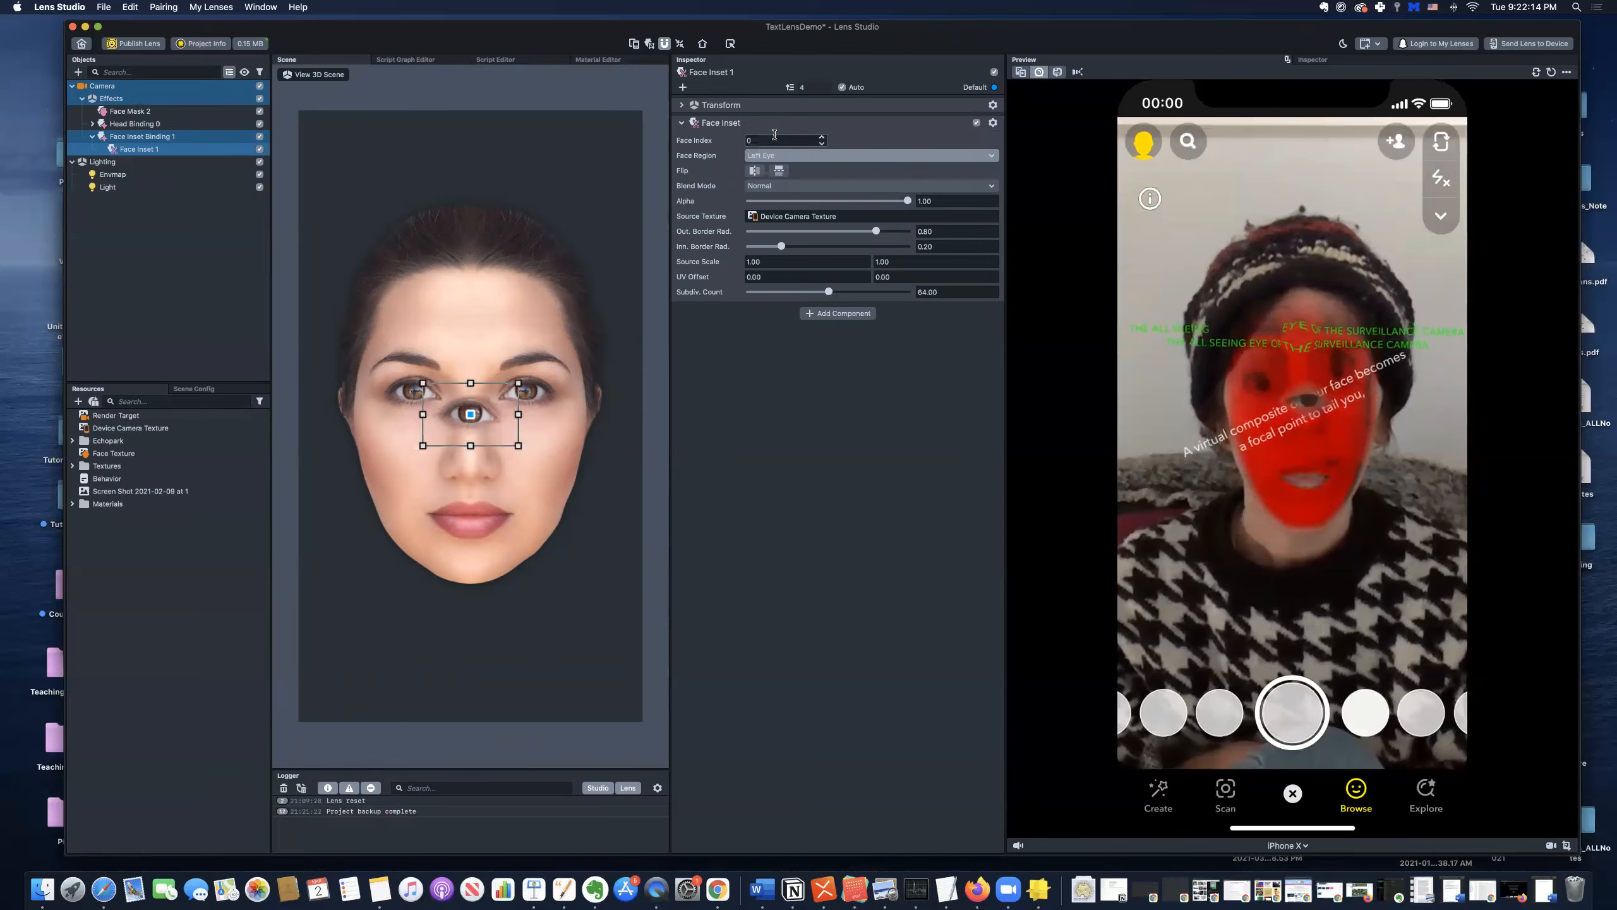
# - Move the left-eye inset up to the hair above the forehead's left side and tilt it counterclockwise
pyautogui.click(162, 136)
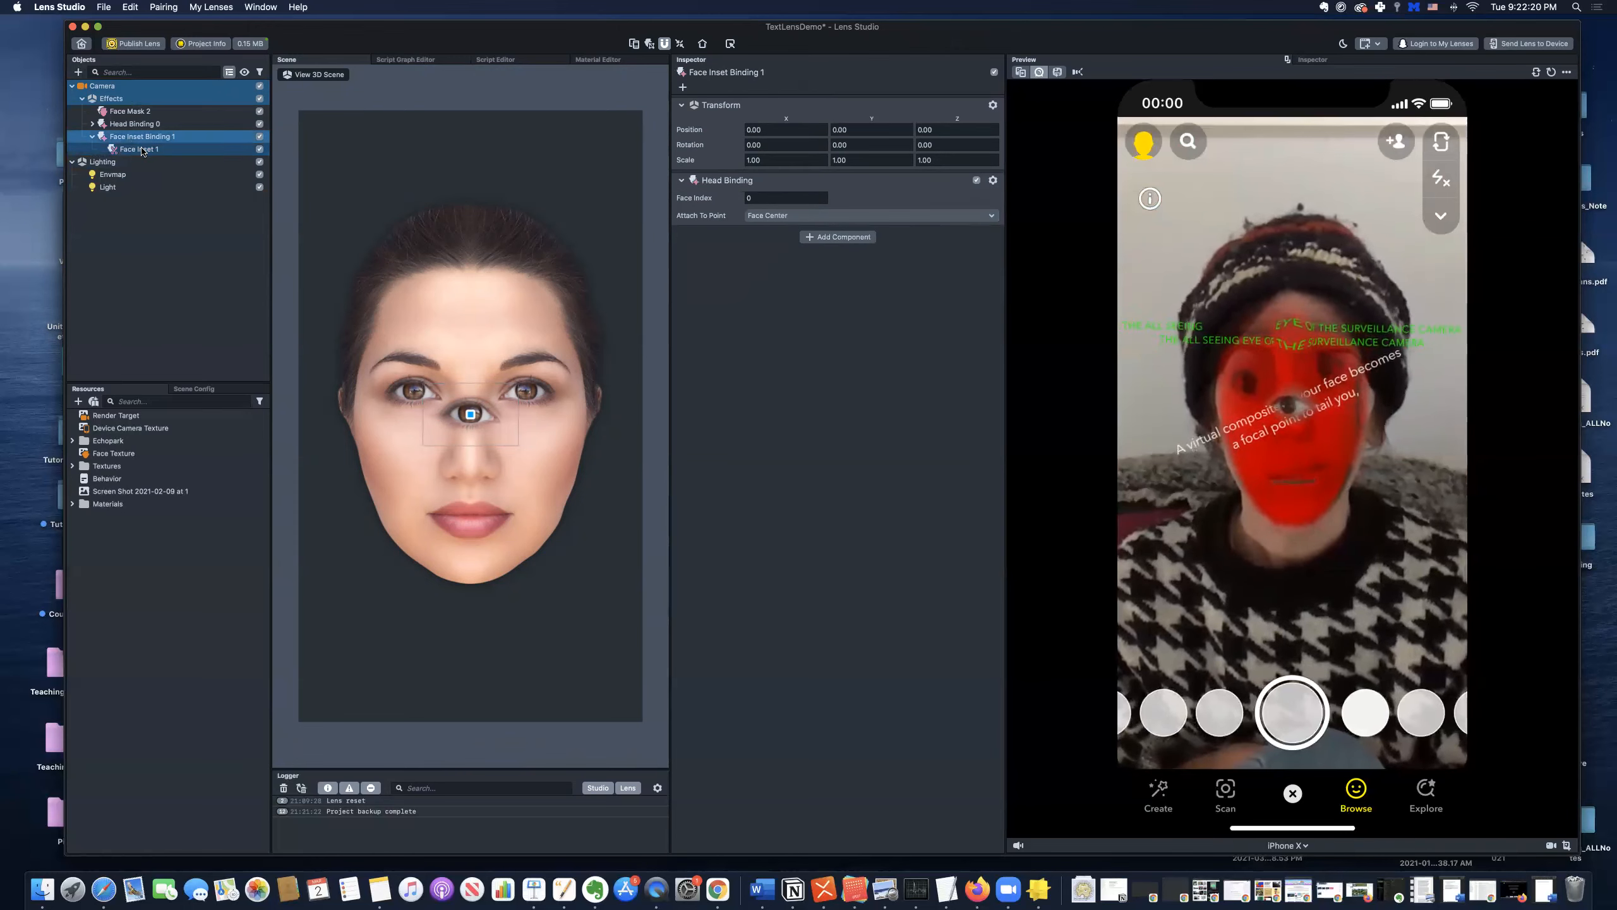
pyautogui.doubleClick(145, 137)
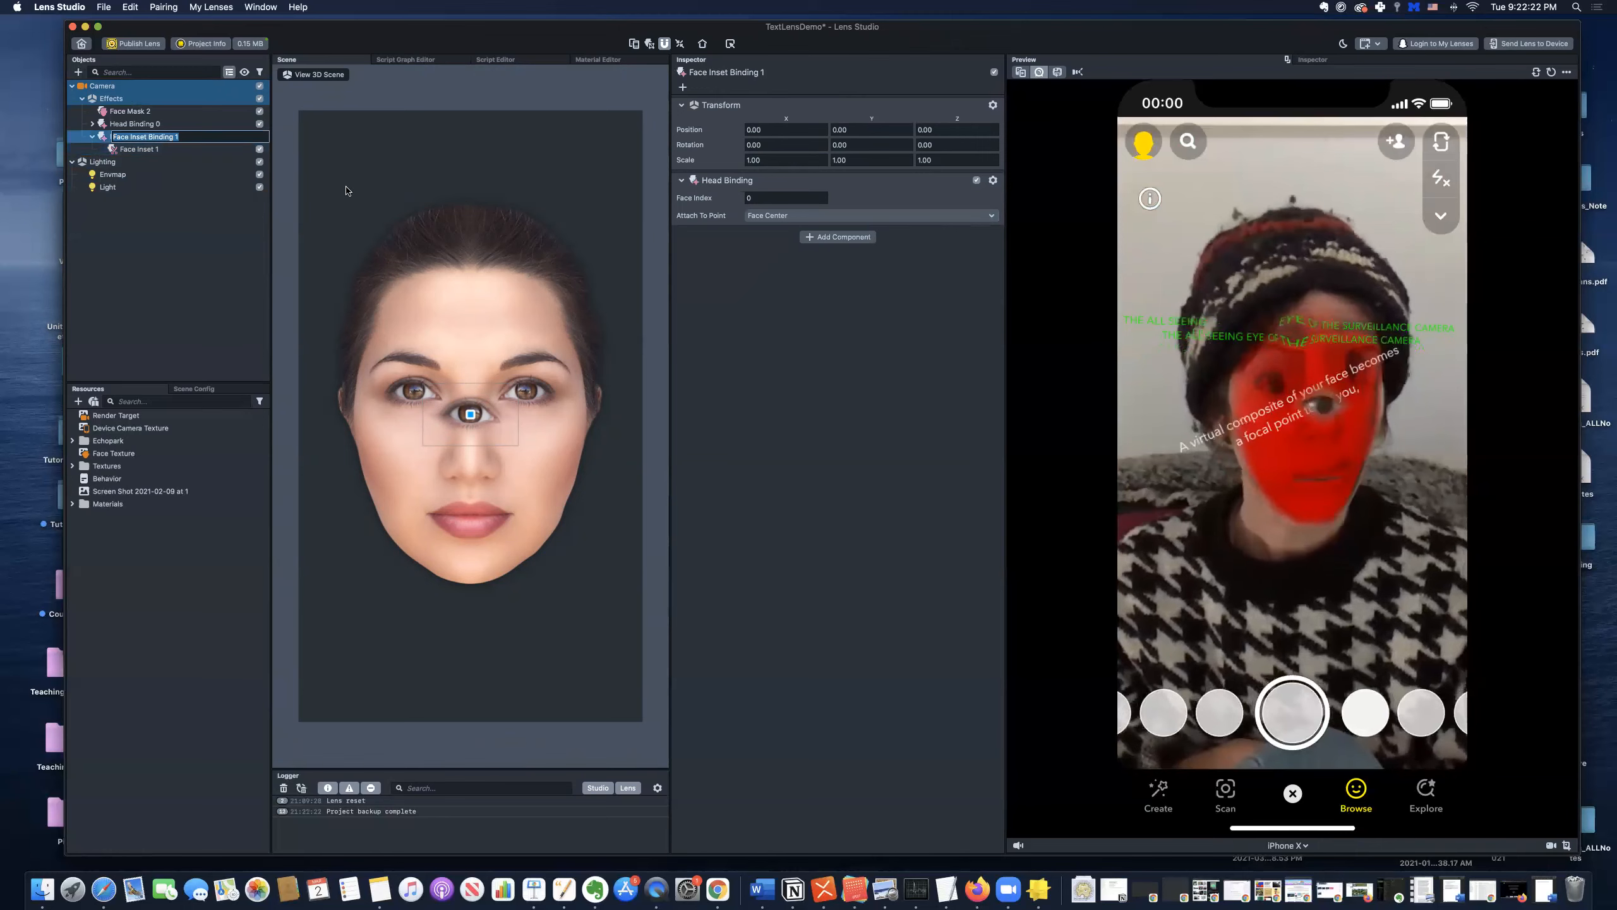
pyautogui.moveTo(485, 388); pyautogui.dragTo(429, 176)
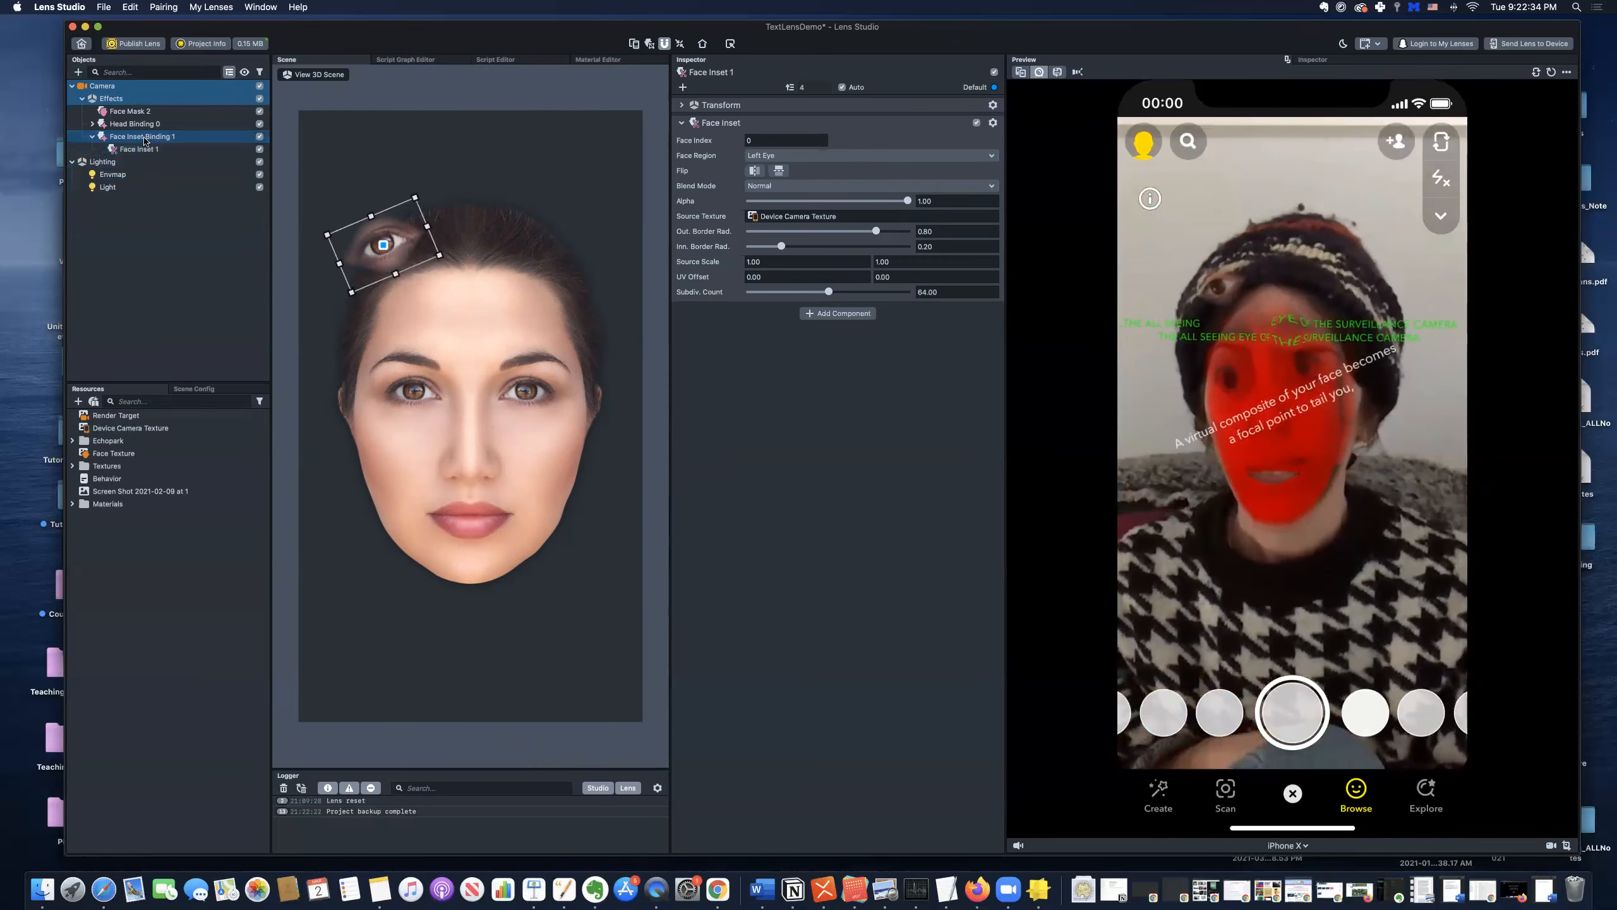
# - Add a Text Object under Face Inset 1 and replace its placeholder text with "The All seeing eye of the camera"
pyautogui.click(77, 73)
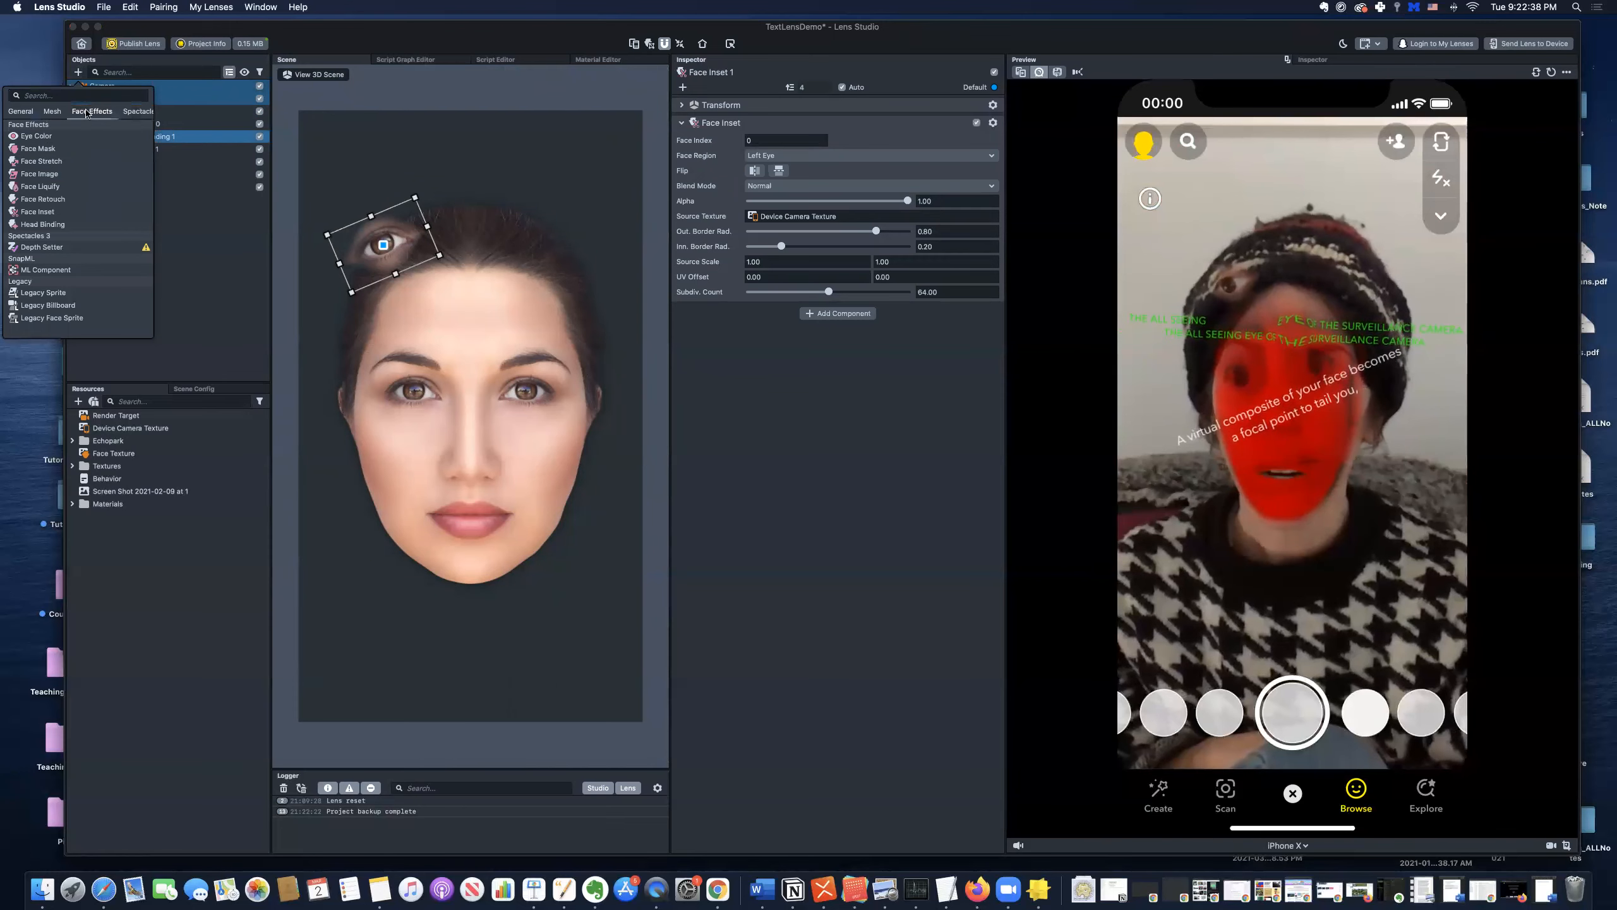
pyautogui.click(20, 110)
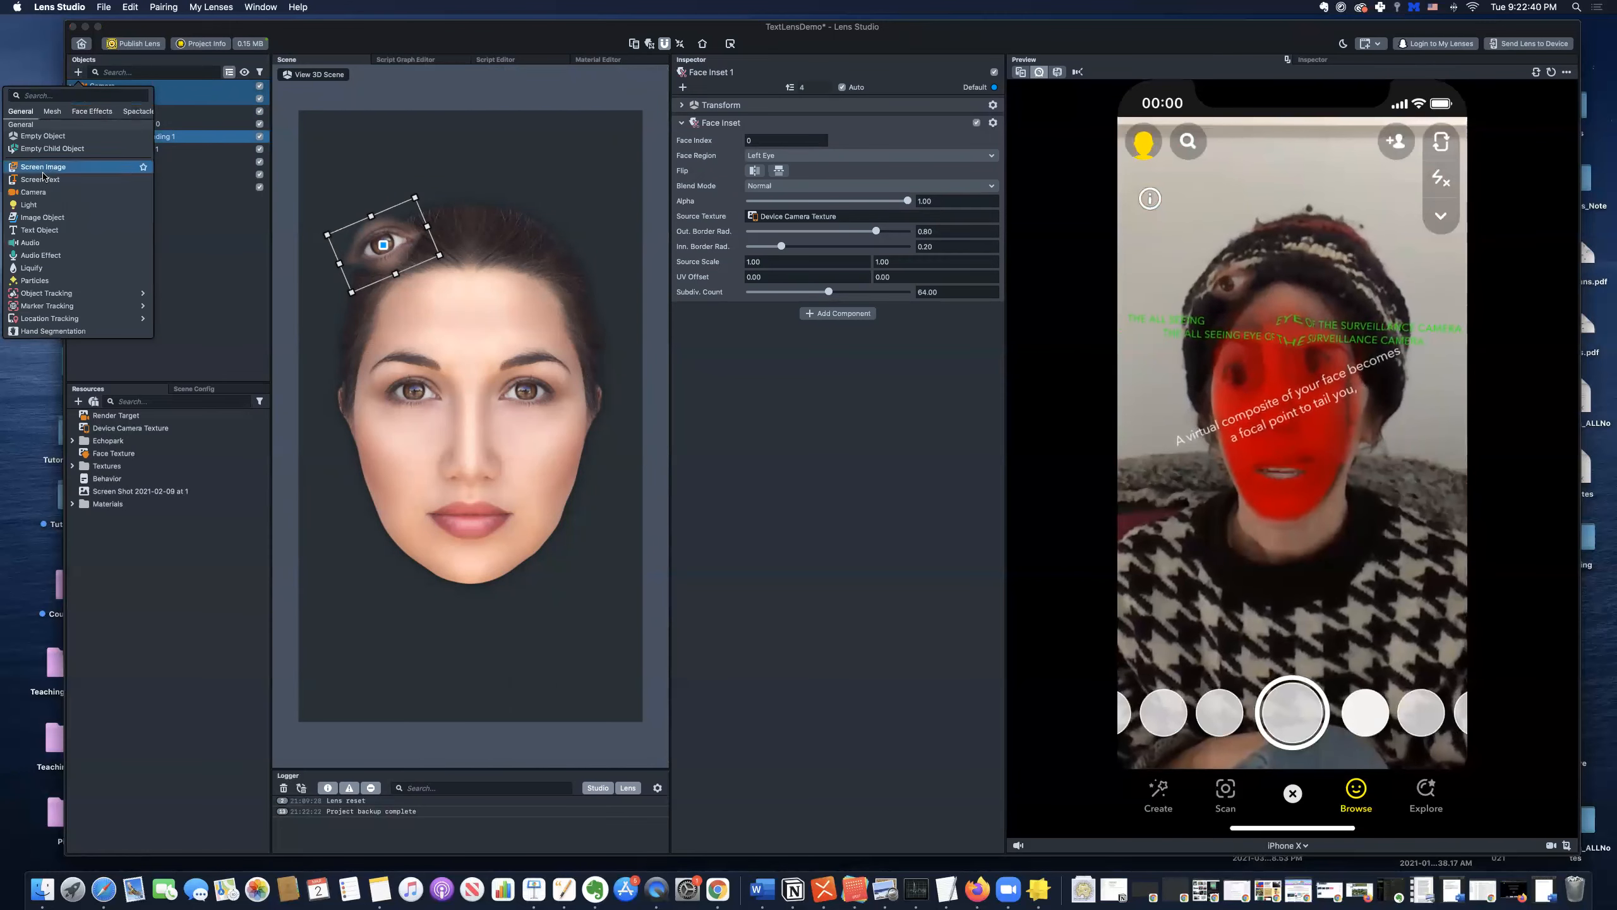
pyautogui.click(38, 230)
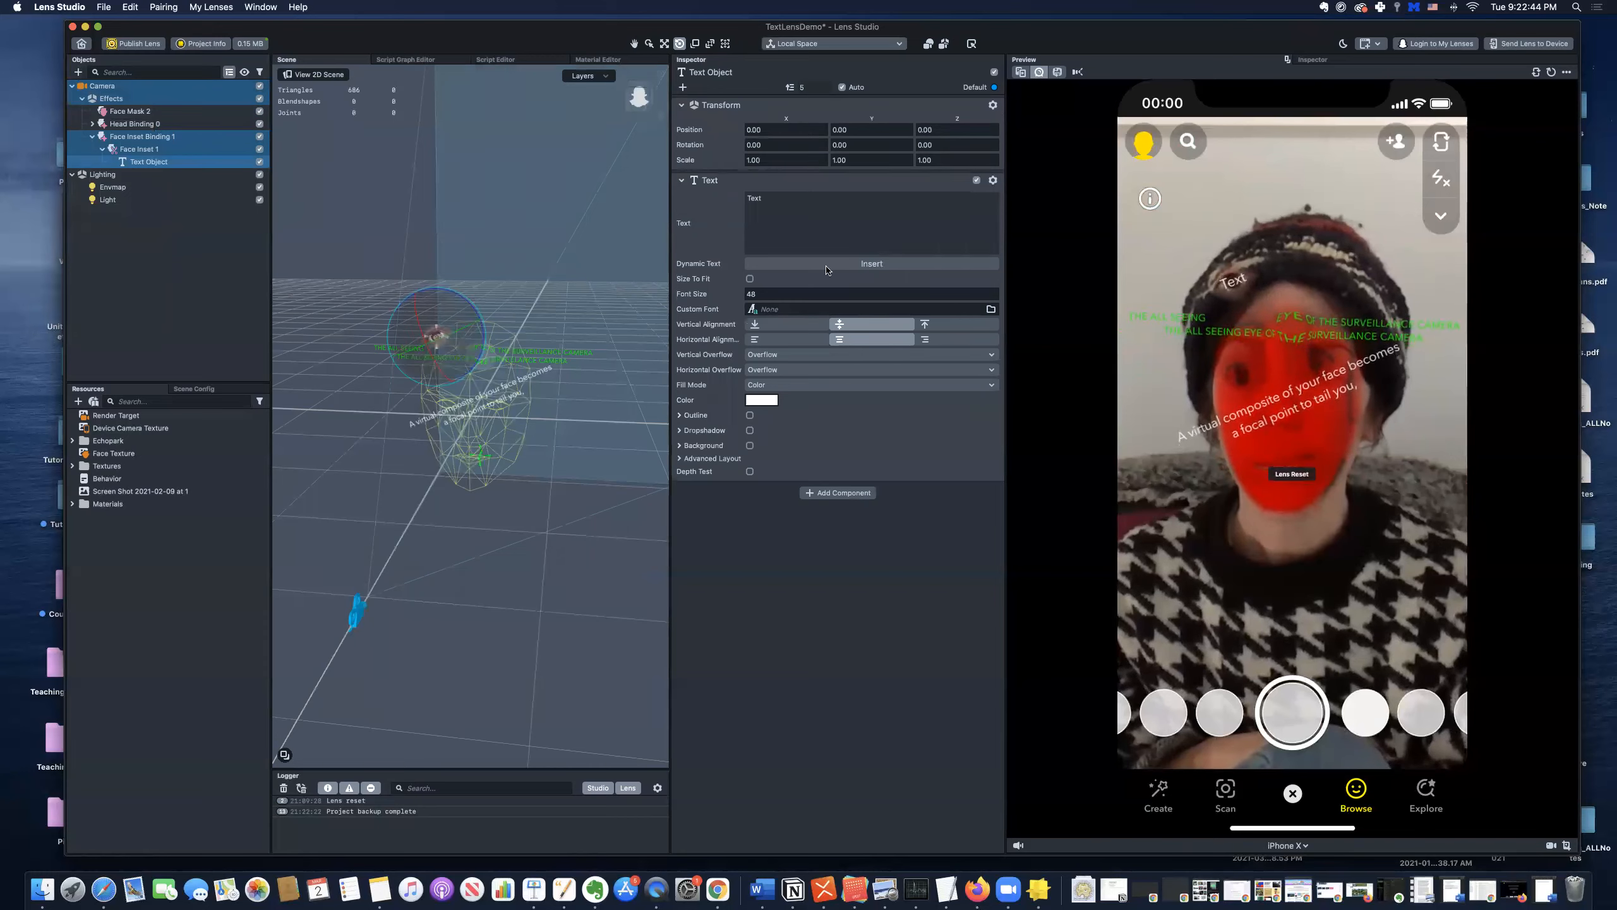
pyautogui.doubleClick(771, 201)
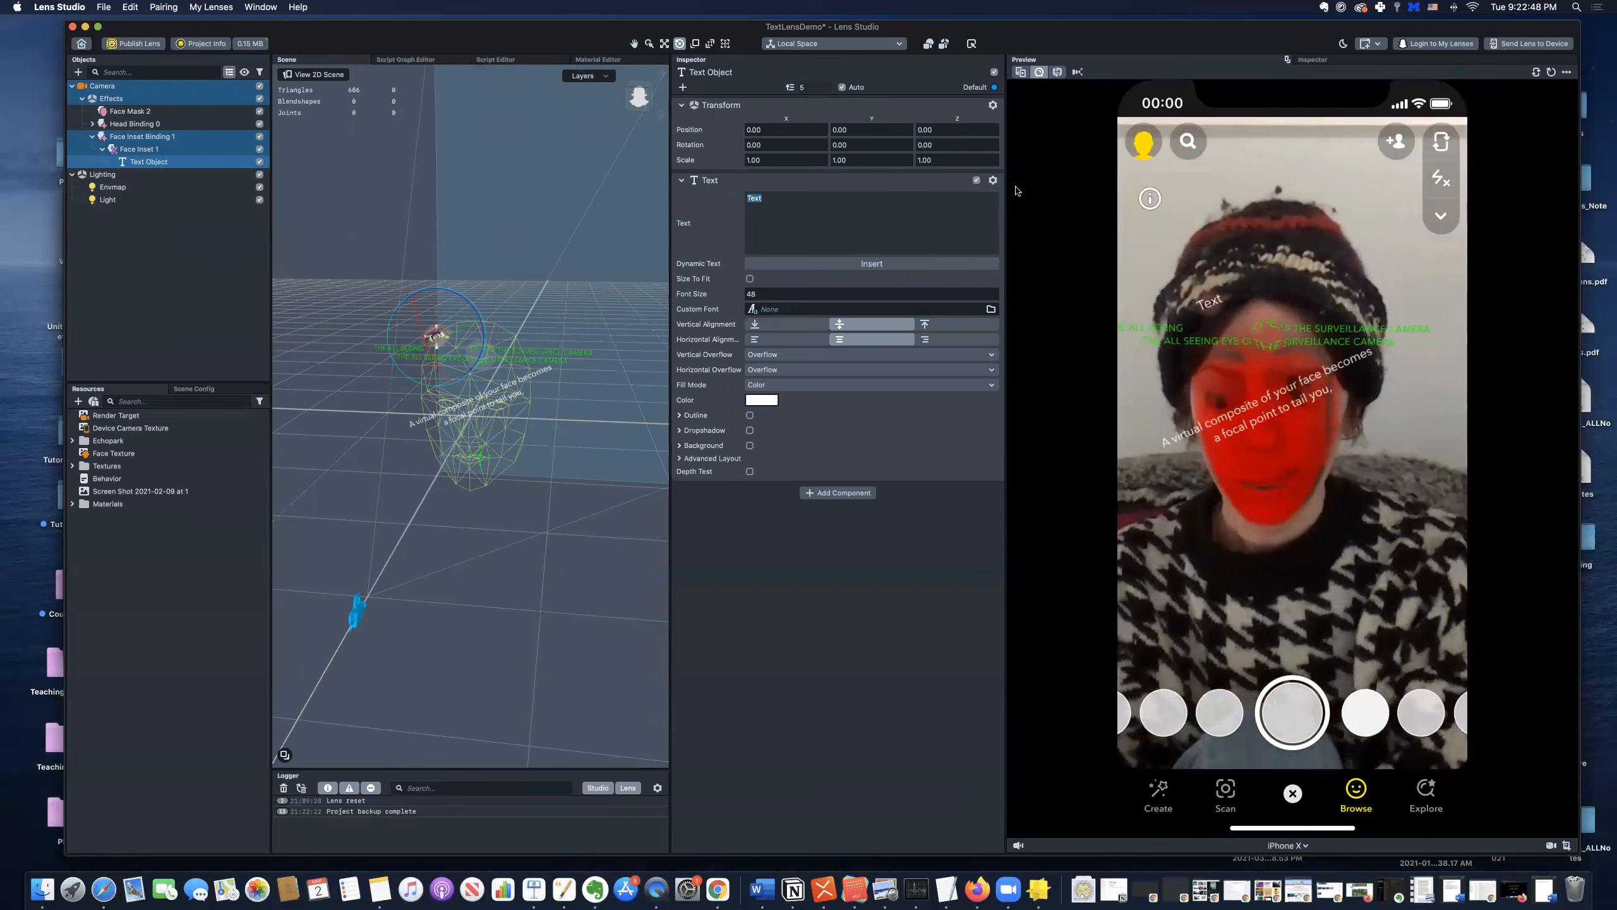
pyautogui.write('The ')
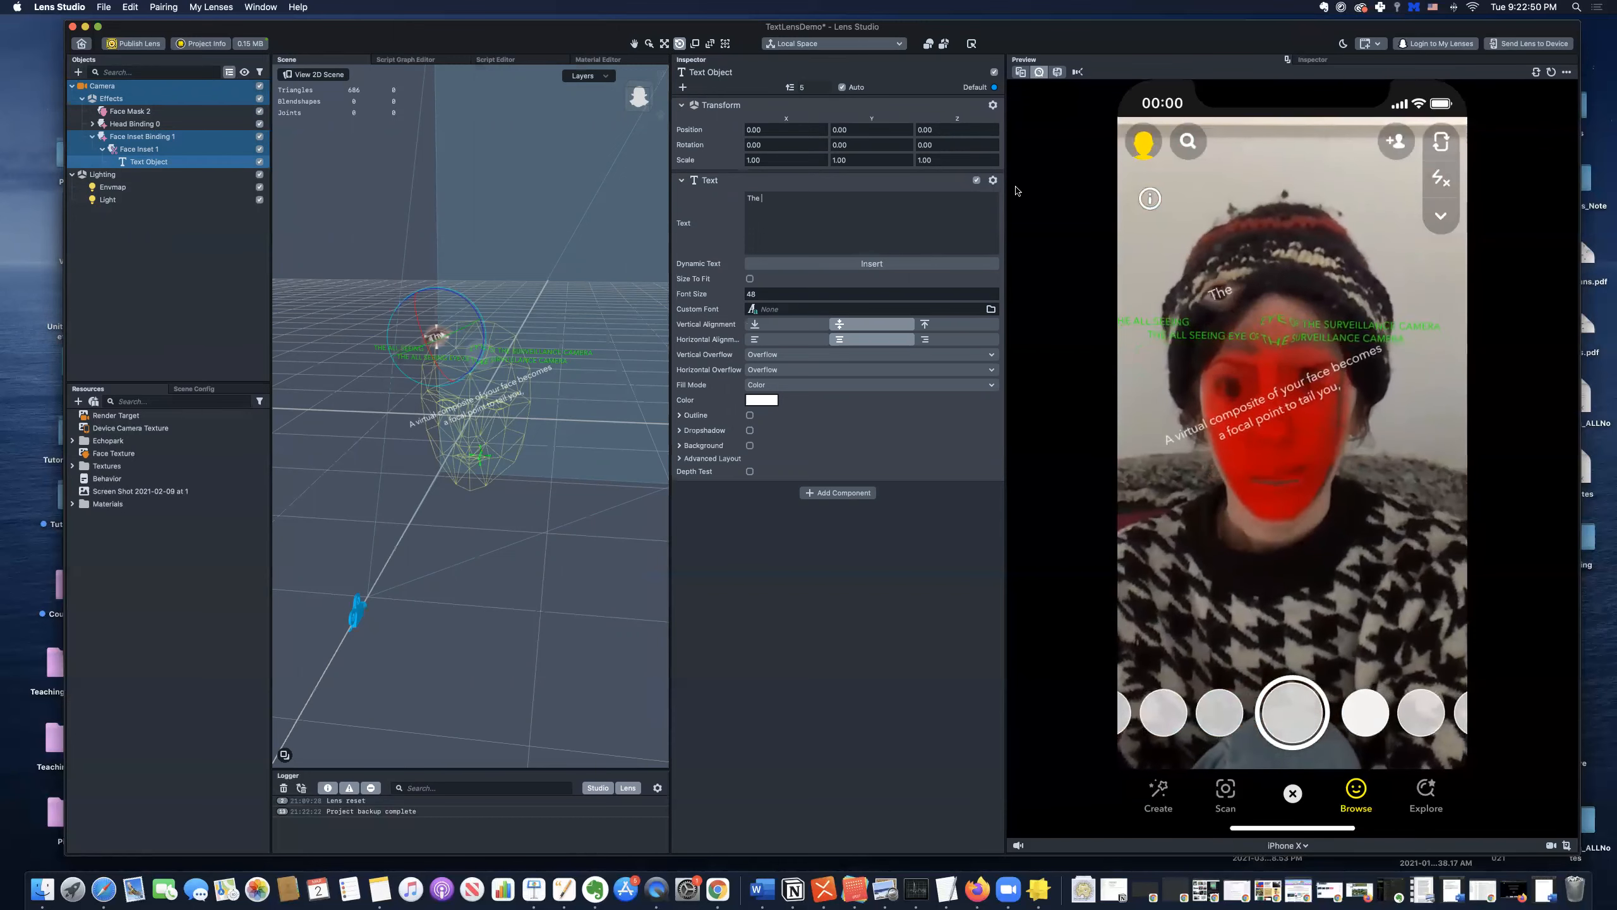
pyautogui.write('All seein')
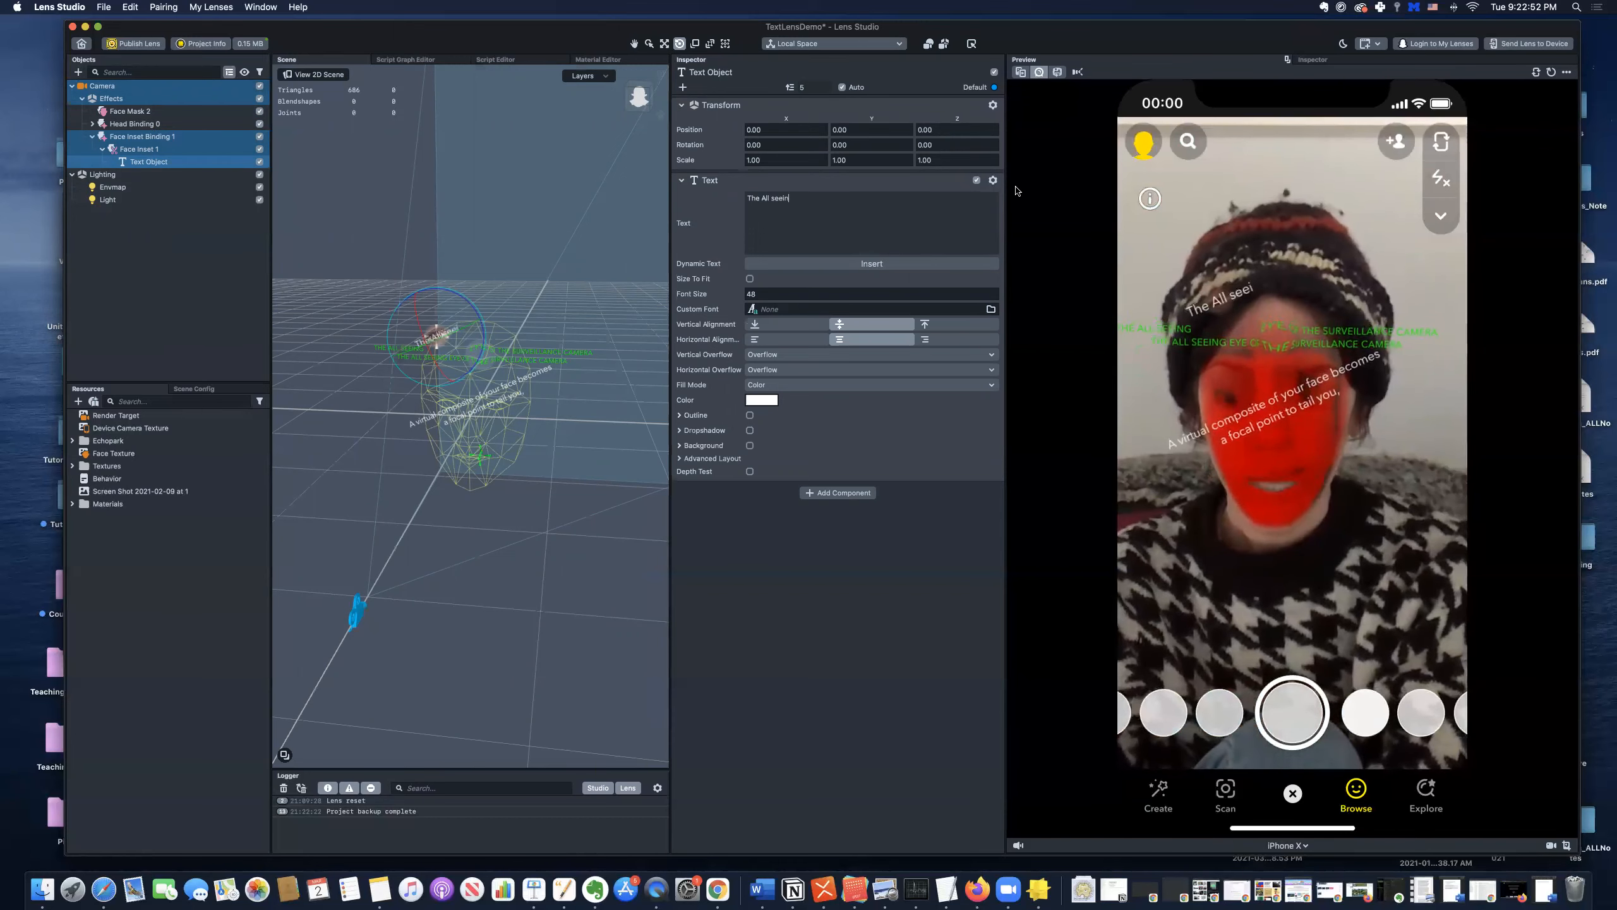
pyautogui.write('g eye of the camera')
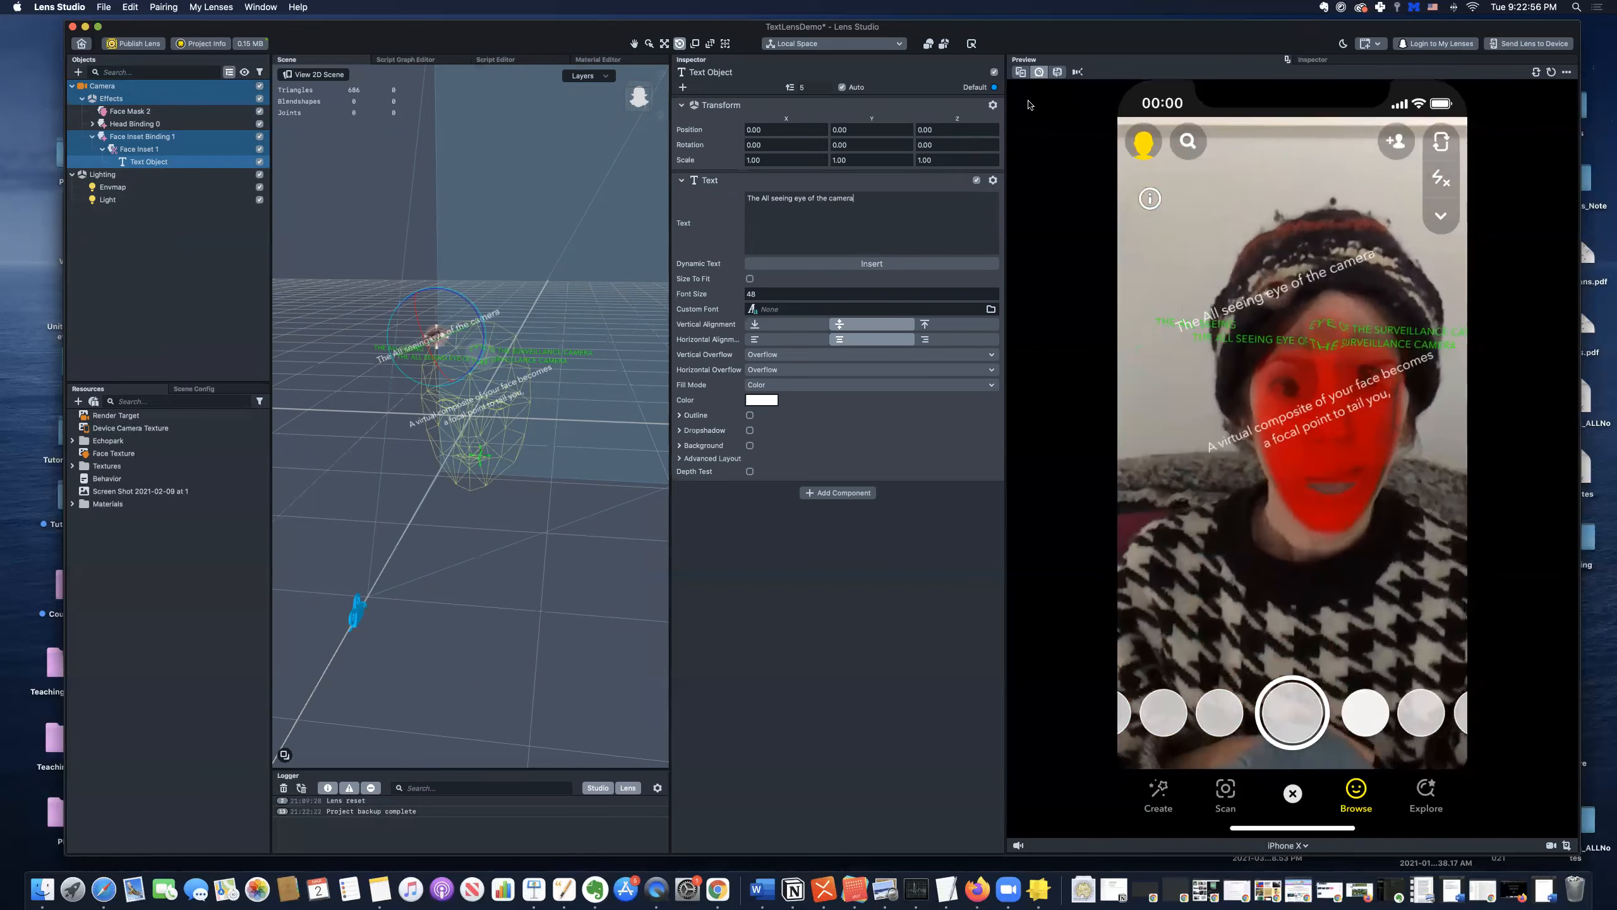
# - Reduce the font size of the Text Object under Face Inset 1, then select Face Inset 1
pyautogui.tripleClick(822, 200)
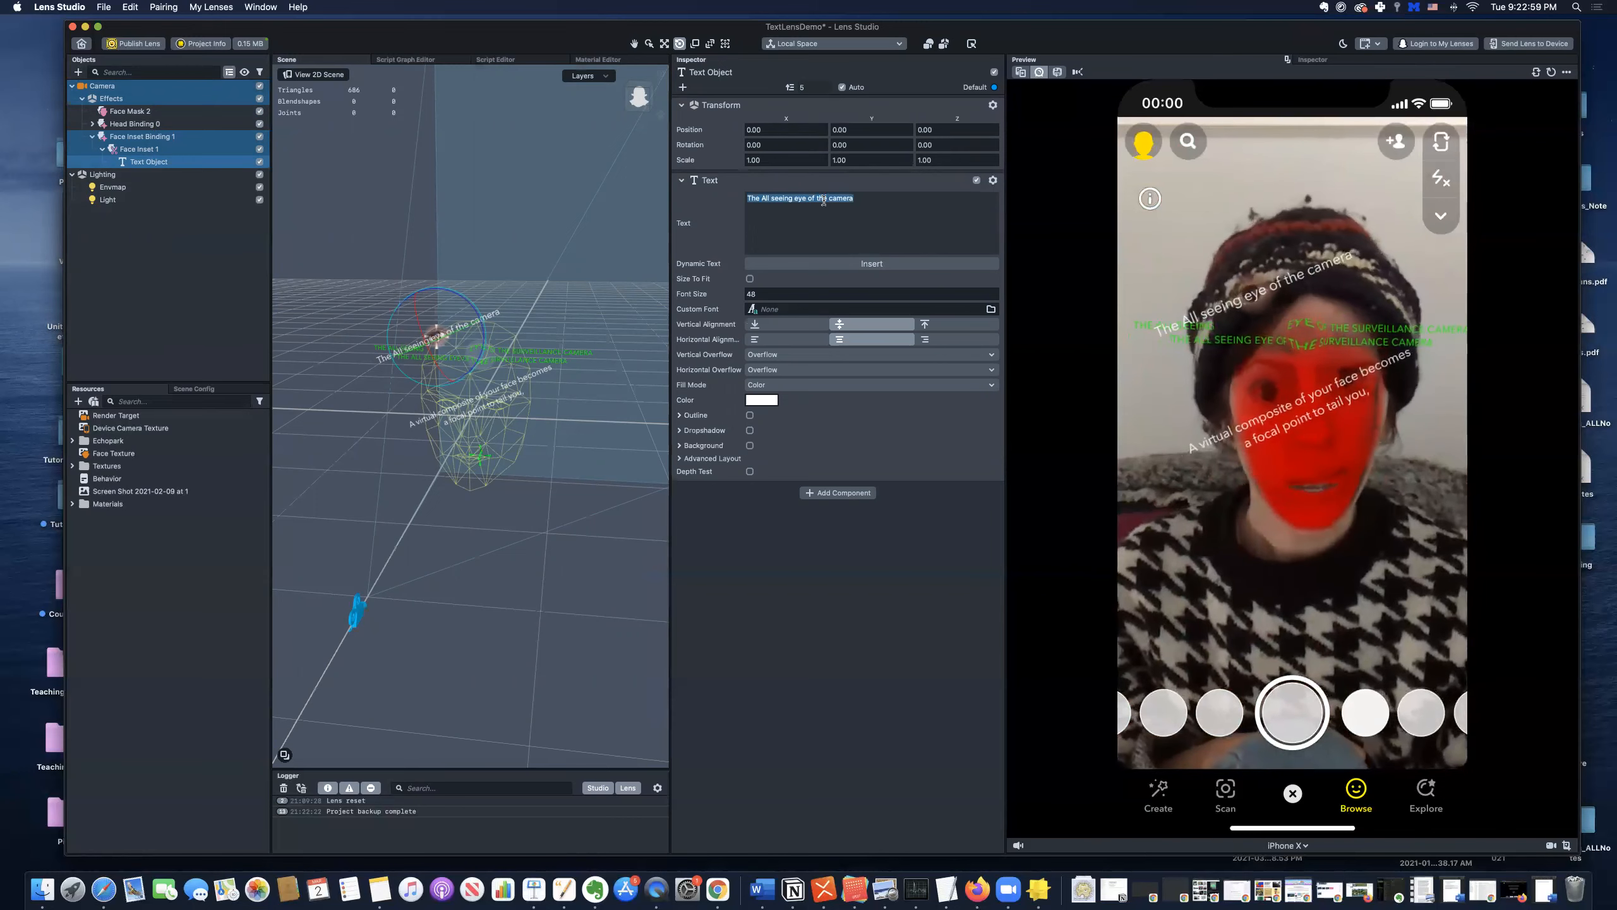
pyautogui.click(142, 149)
pyautogui.click(150, 161)
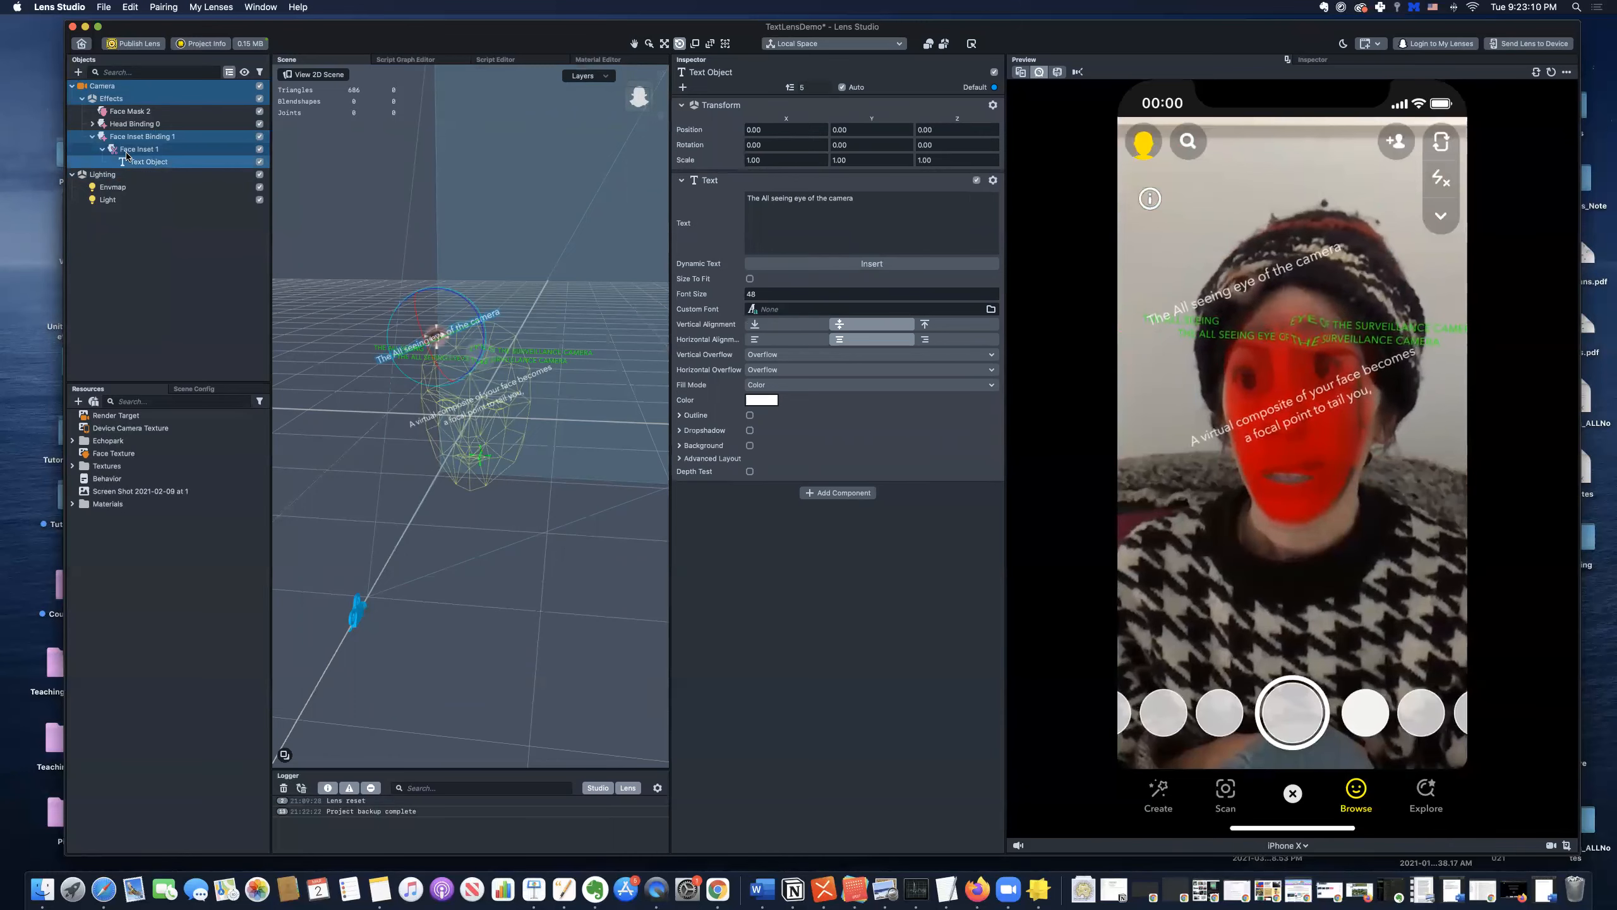
pyautogui.doubleClick(786, 198)
pyautogui.click(907, 294)
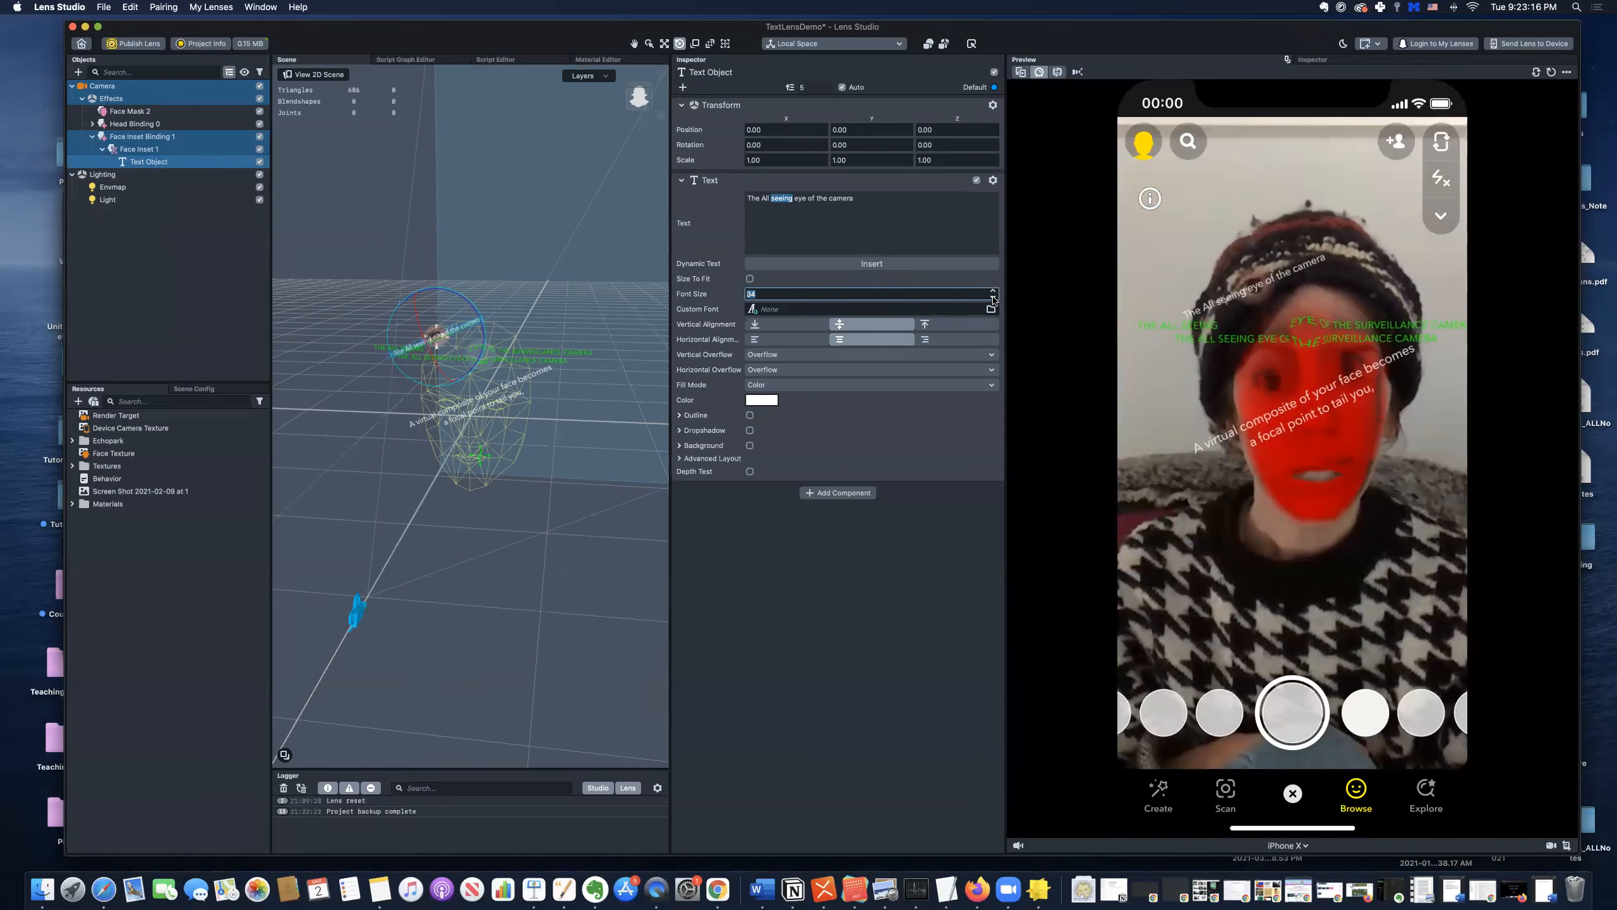
pyautogui.click(258, 148)
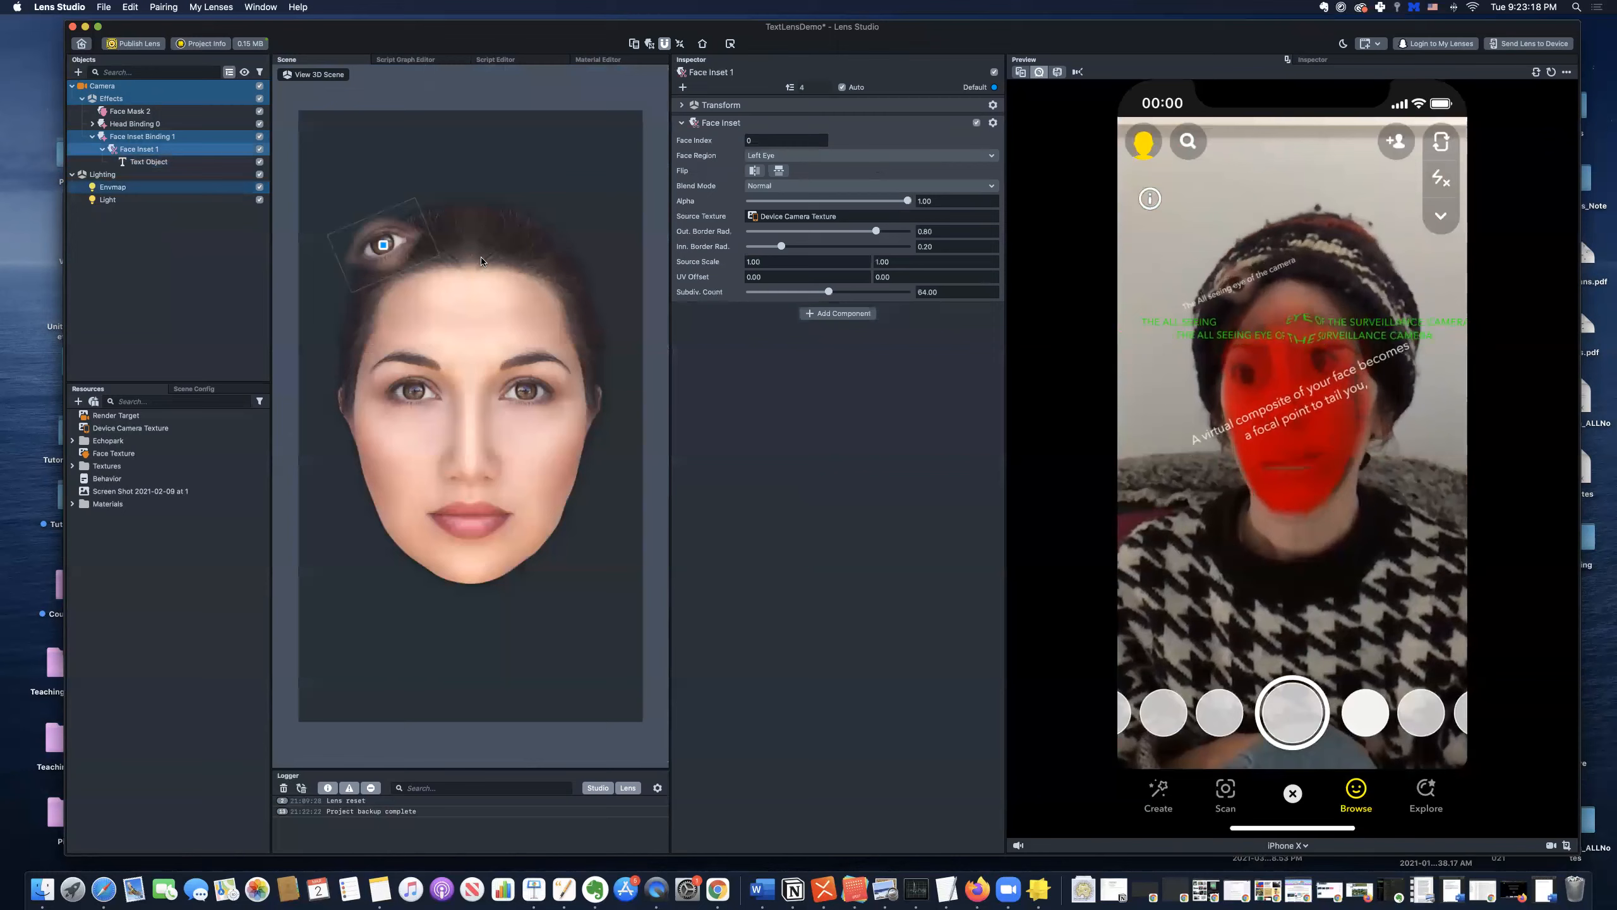
# - Move the Text Object out of Face Inset 1 to directly under Face Inset Binding 1 and lower it to Y about -0.18
pyautogui.moveTo(427, 226); pyautogui.dragTo(445, 218)
pyautogui.moveTo(154, 160)
pyautogui.mouseDown()
pyautogui.moveTo(114, 164)
pyautogui.moveTo(135, 148)
pyautogui.mouseUp()
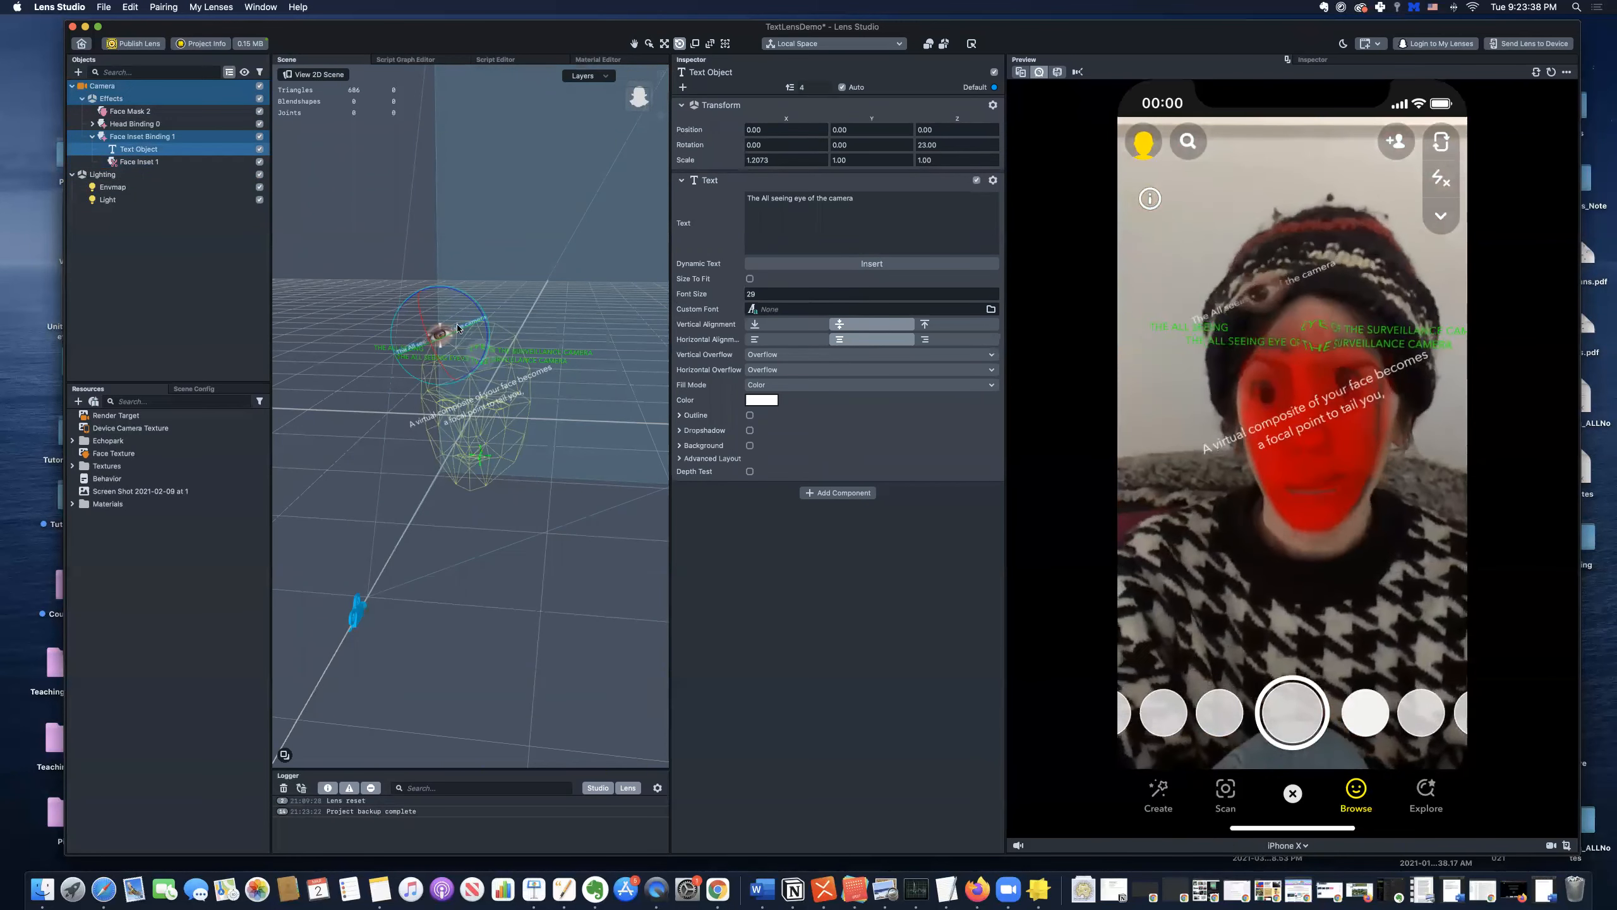
pyautogui.press('w')
pyautogui.moveTo(439, 290)
pyautogui.mouseDown()
pyautogui.moveTo(406, 244)
pyautogui.moveTo(415, 295)
pyautogui.mouseUp()
# - Set the X position of Face Inset Binding 1 to 0.10
pyautogui.click(168, 137)
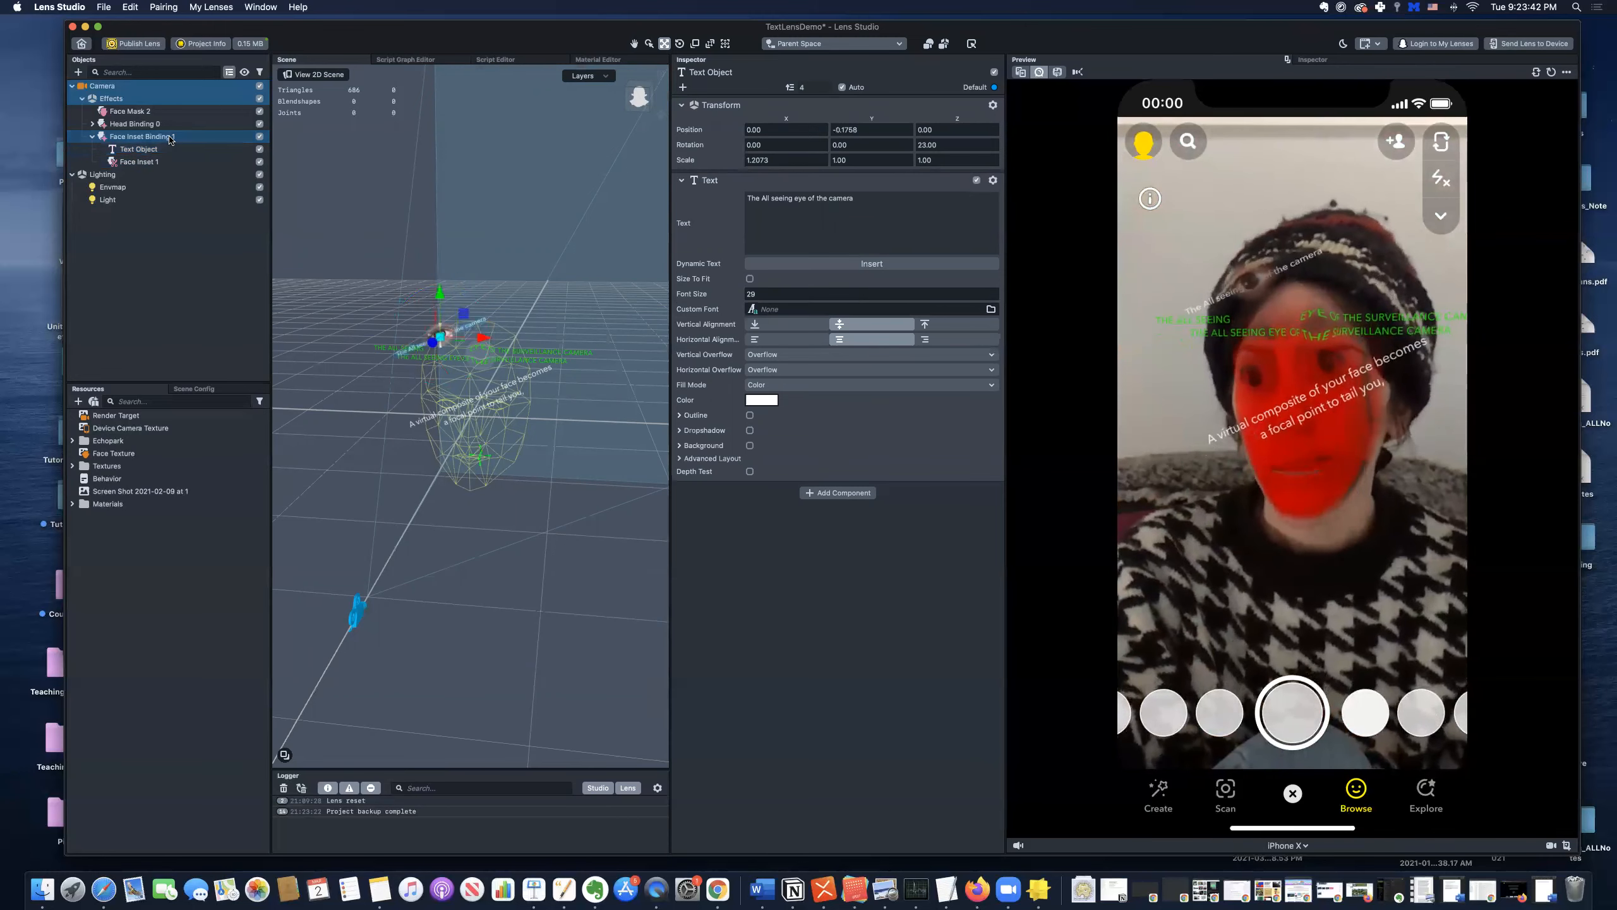
pyautogui.click(314, 74)
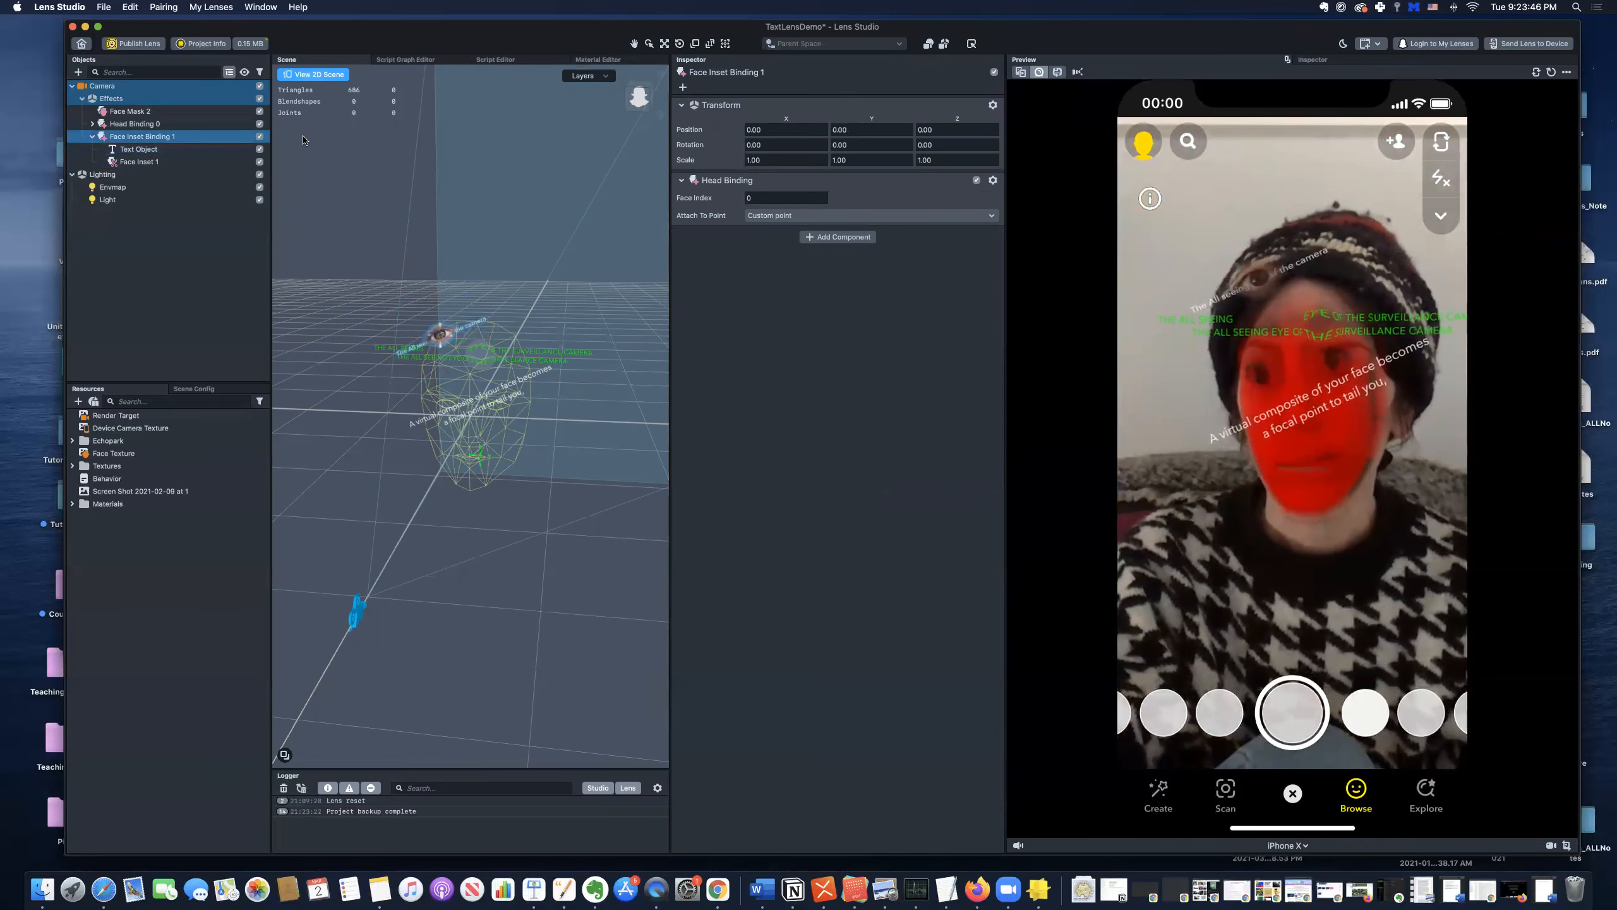
pyautogui.click(821, 127)
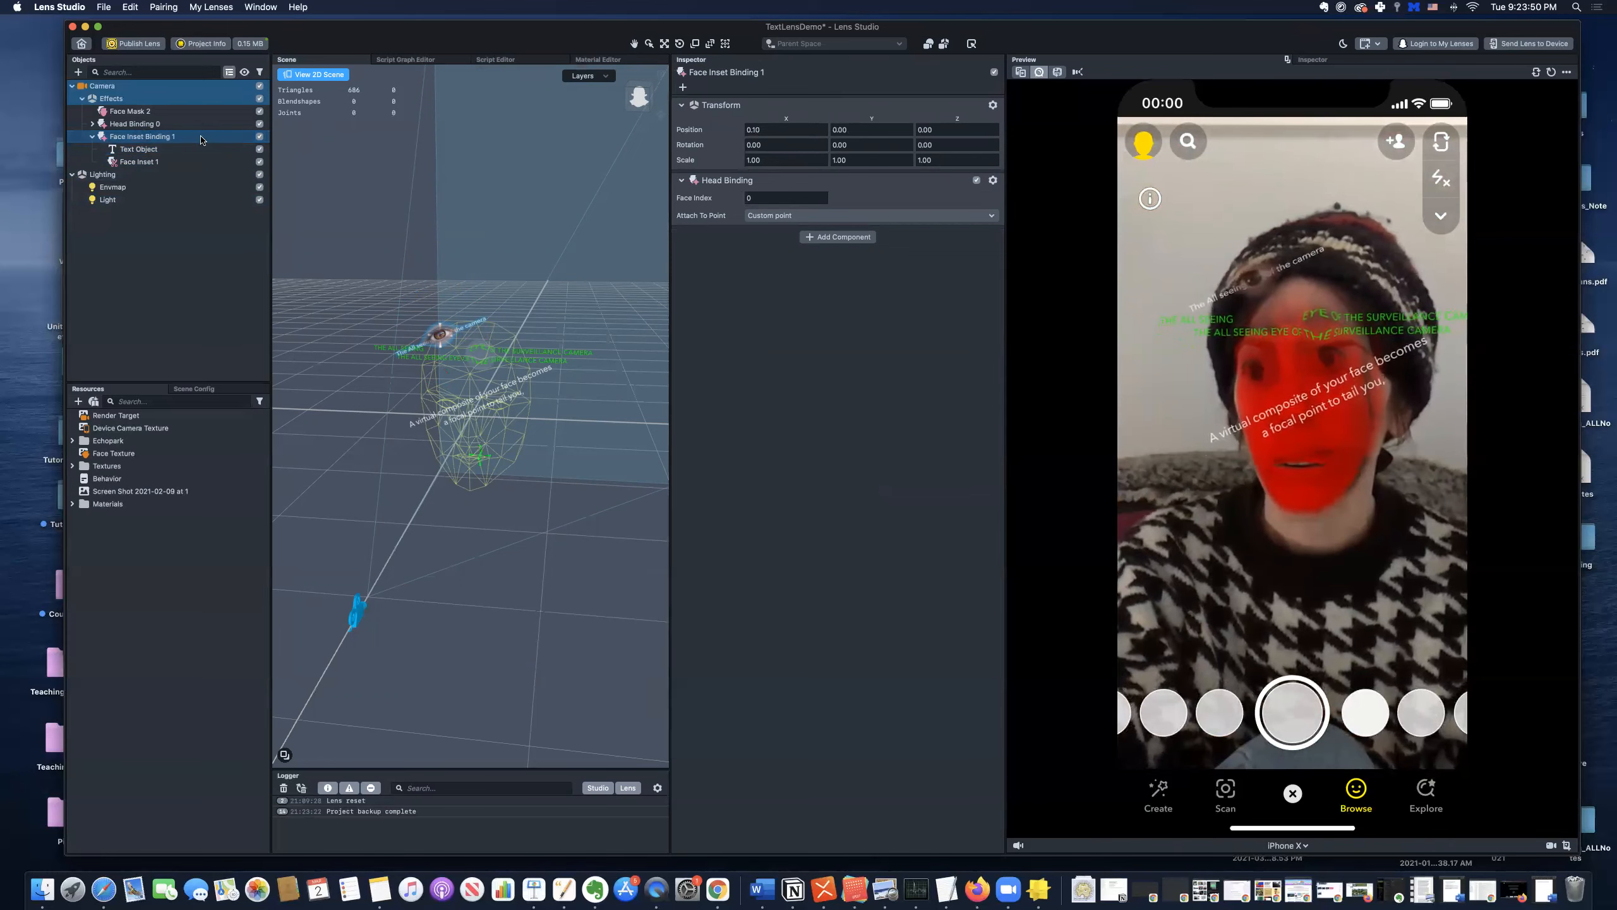
# - Rename Face Inset Binding 1 as "Eyeball"
pyautogui.doubleClick(205, 136)
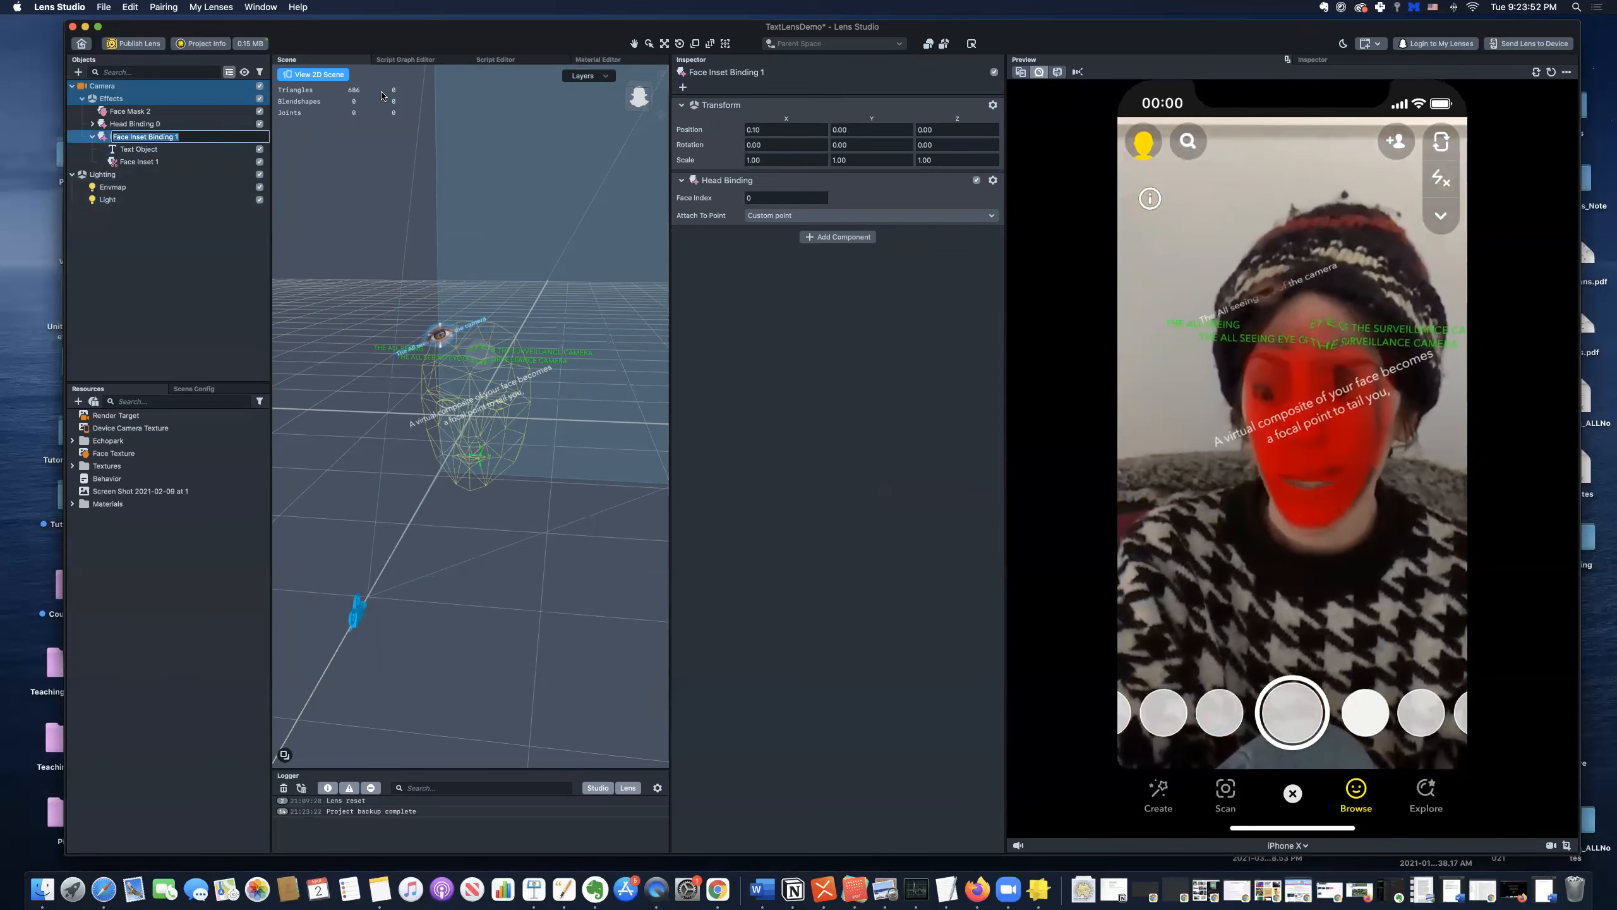
pyautogui.write('e')
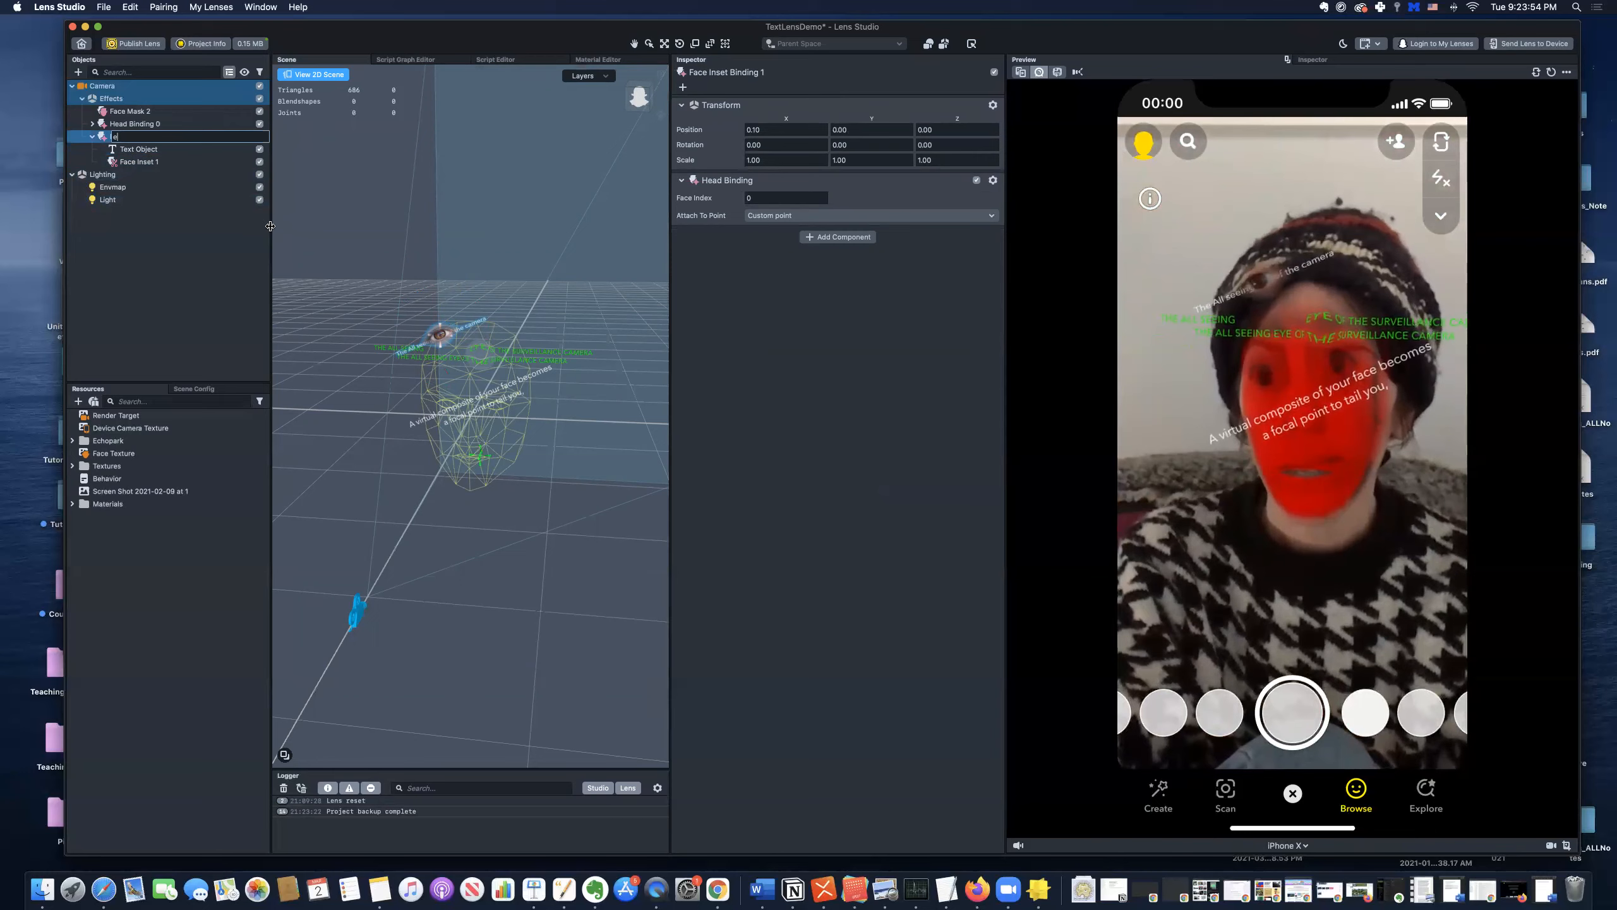
pyautogui.press('Return')
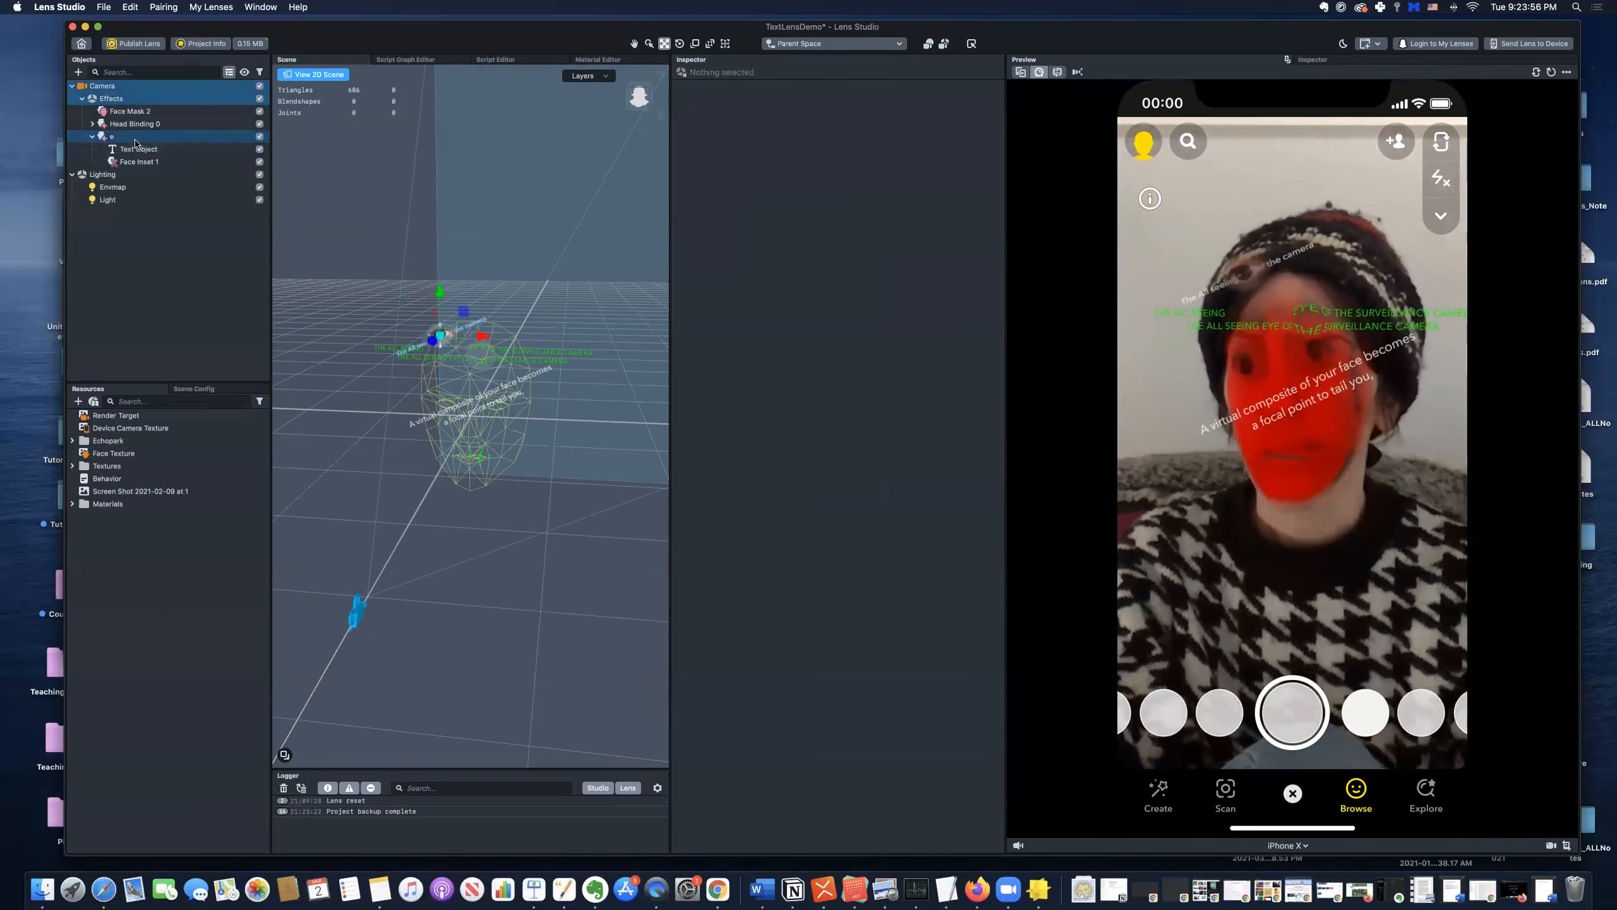
pyautogui.doubleClick(135, 140)
pyautogui.click(100, 139)
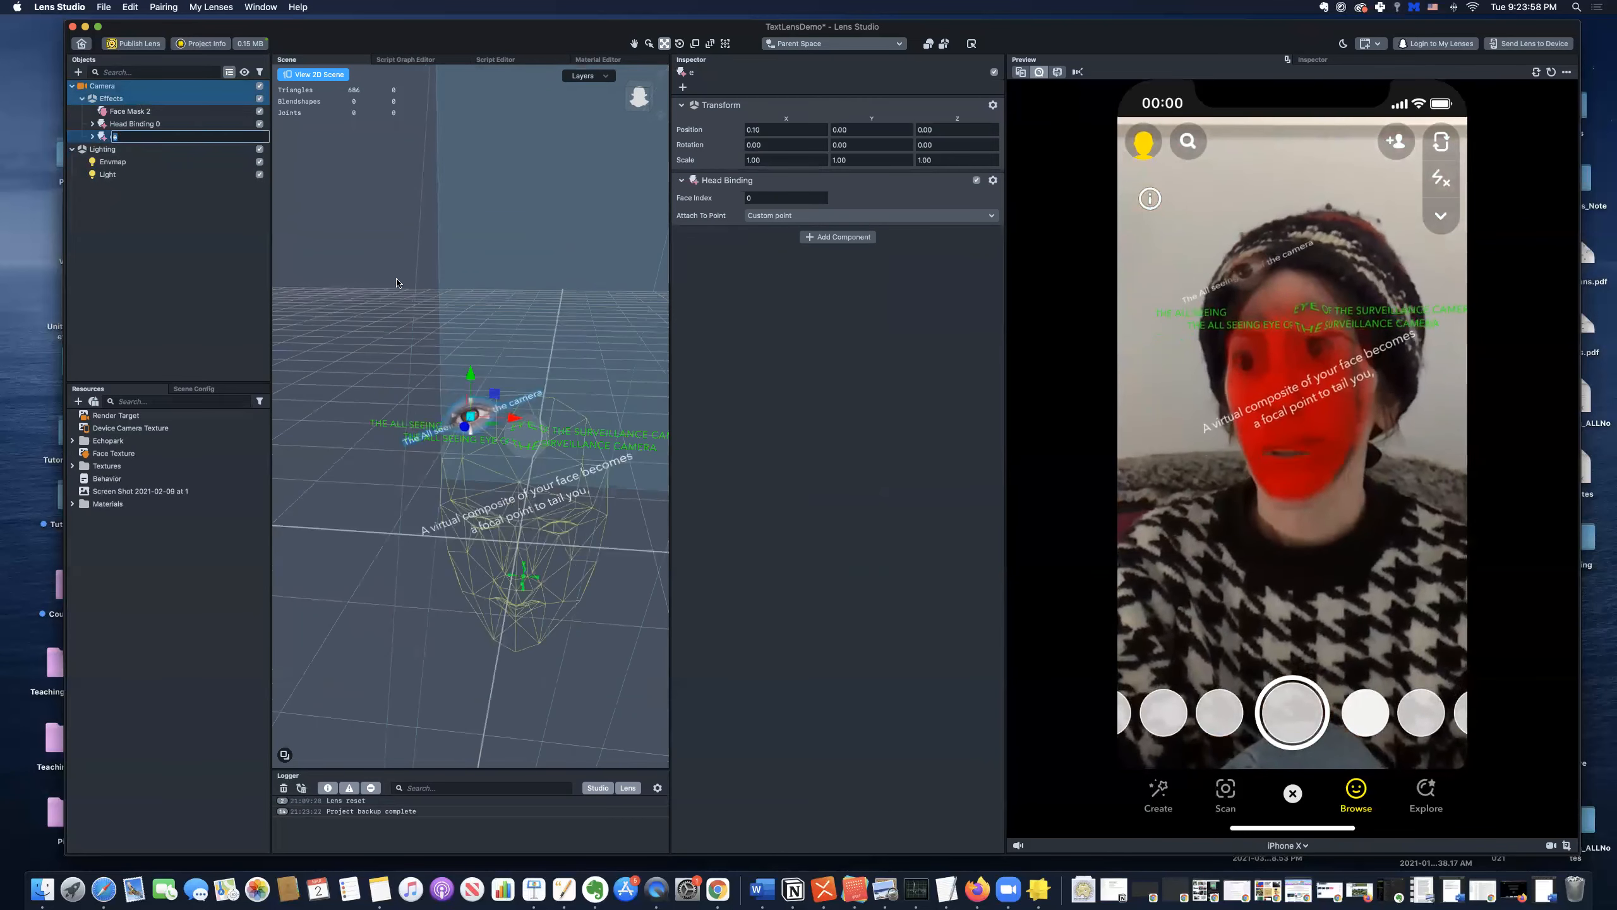
pyautogui.moveTo(470, 372); pyautogui.dragTo(470, 351)
pyautogui.click(92, 137)
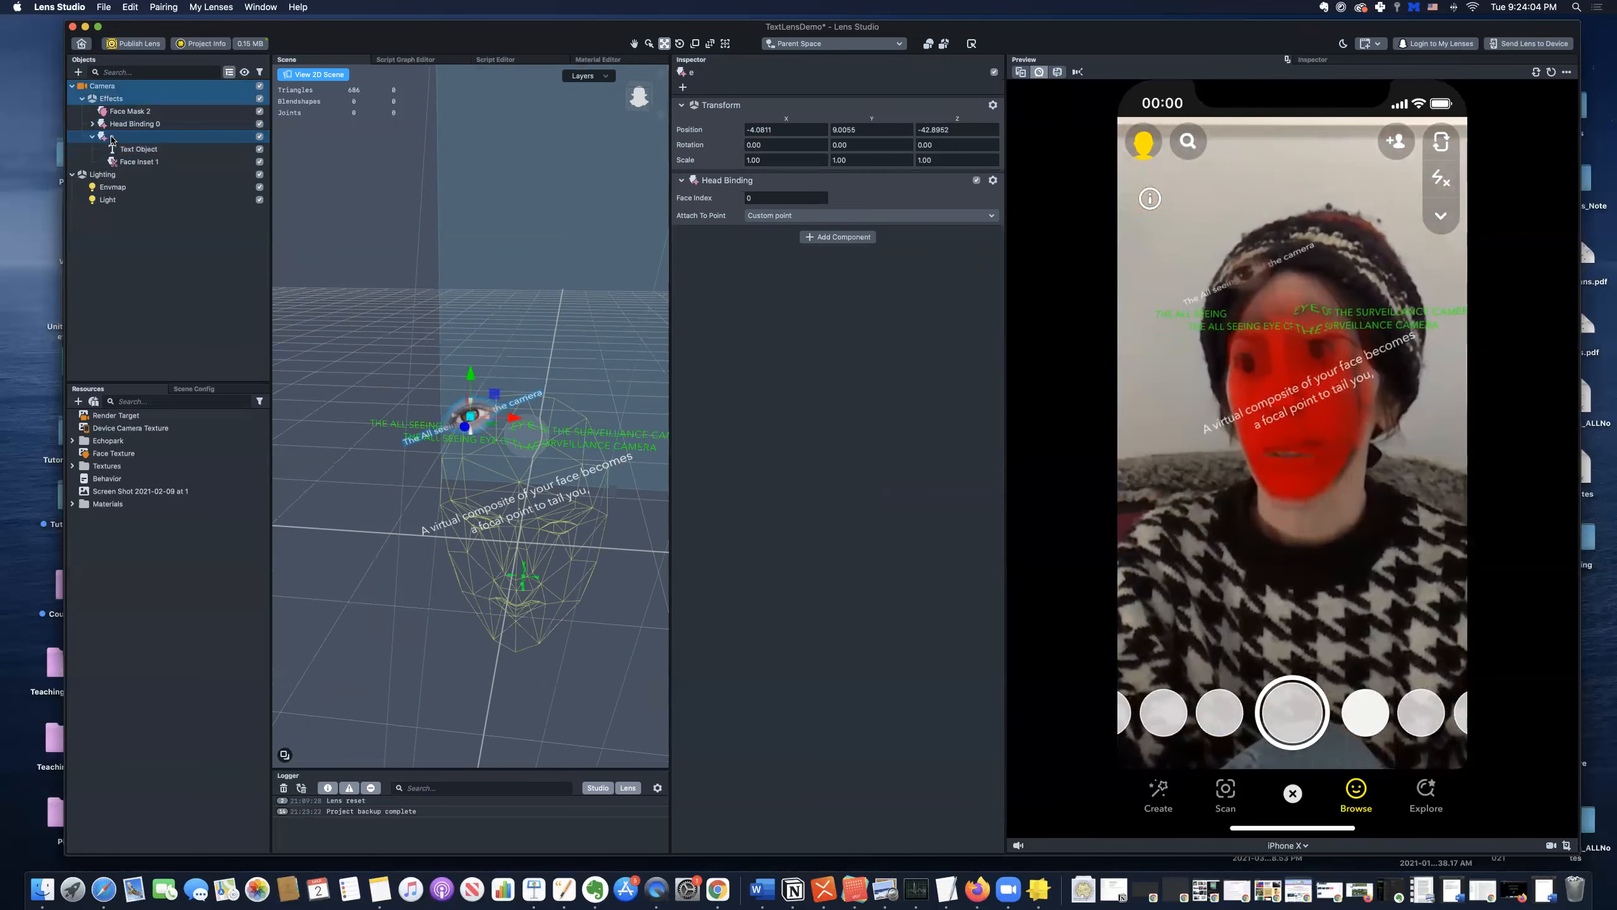
pyautogui.doubleClick(97, 139)
pyautogui.press('BackSpace')
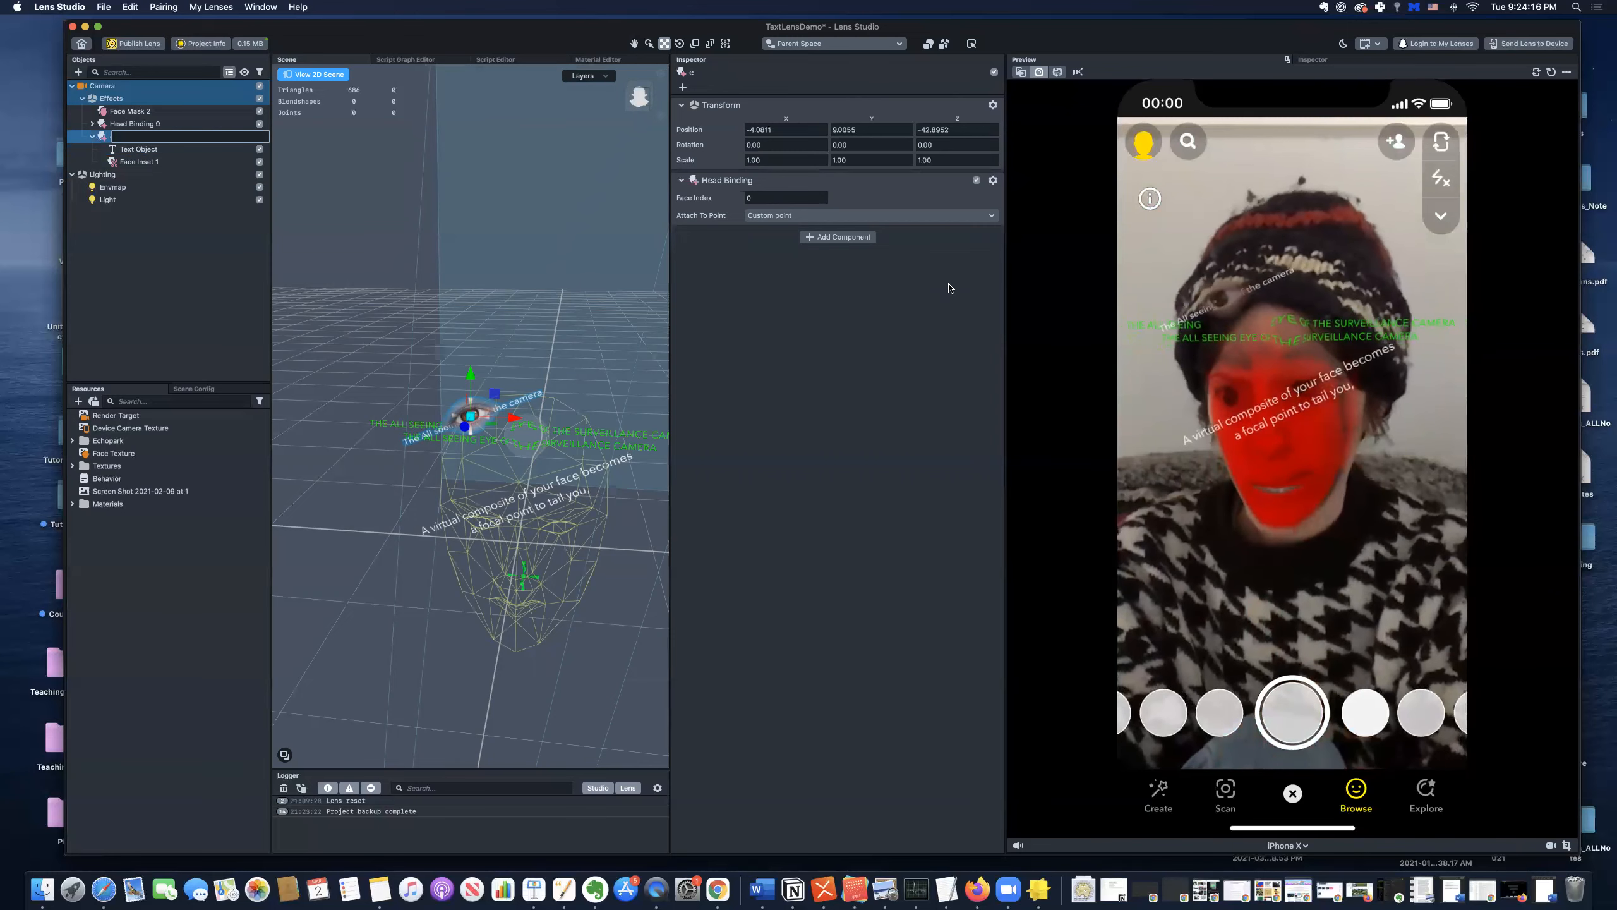
pyautogui.write('Eyeba')
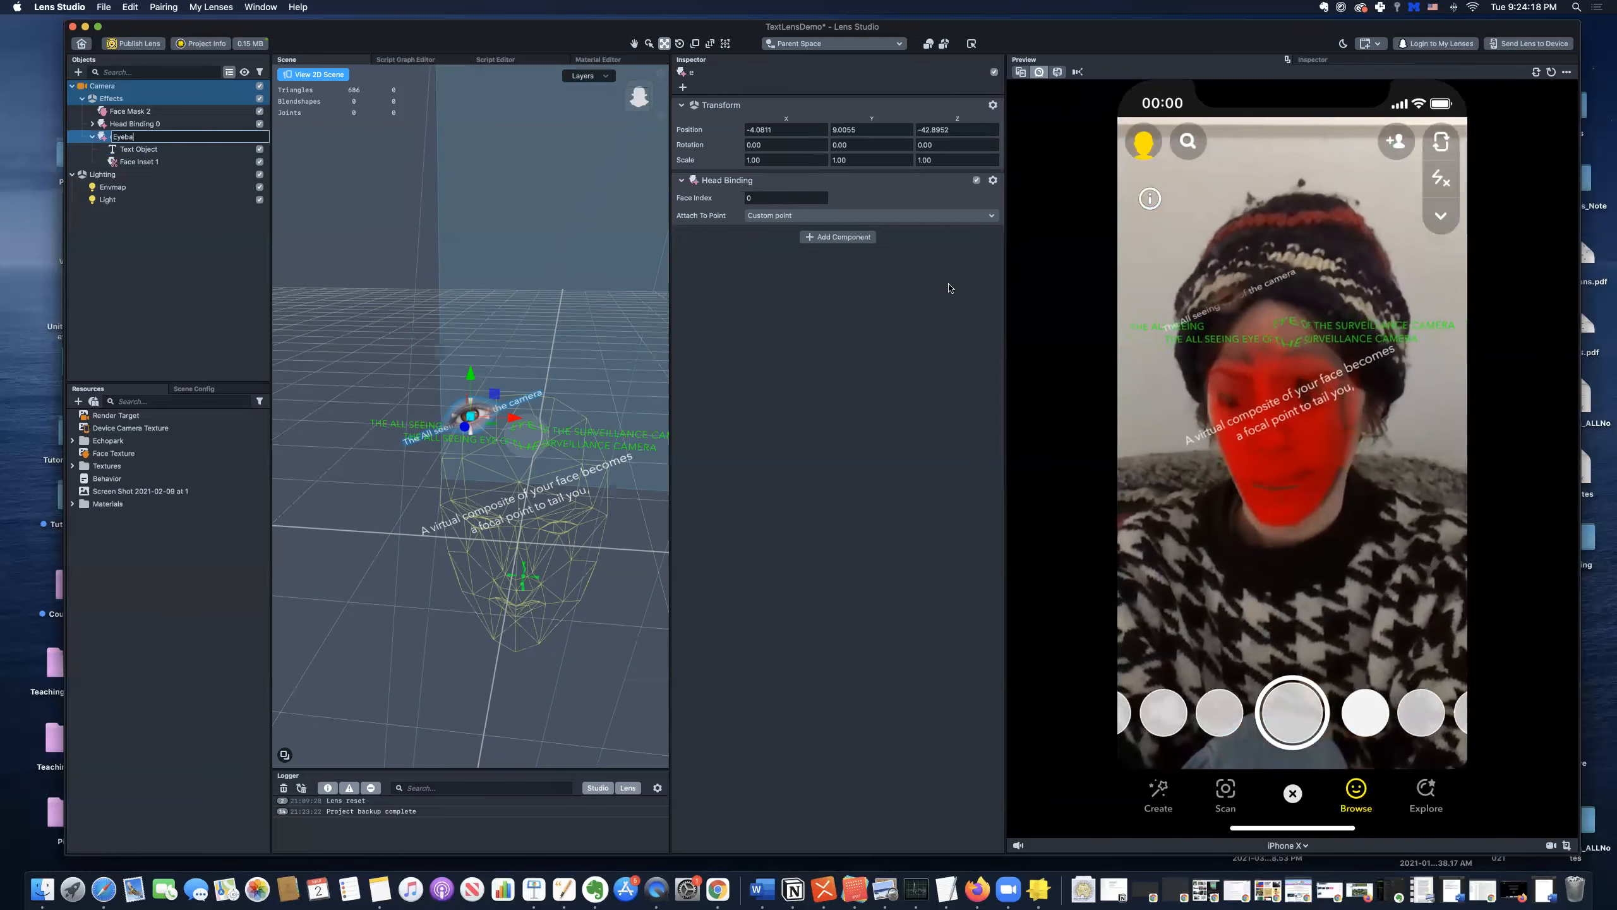
pyautogui.write('ll')
pyautogui.press('Return')
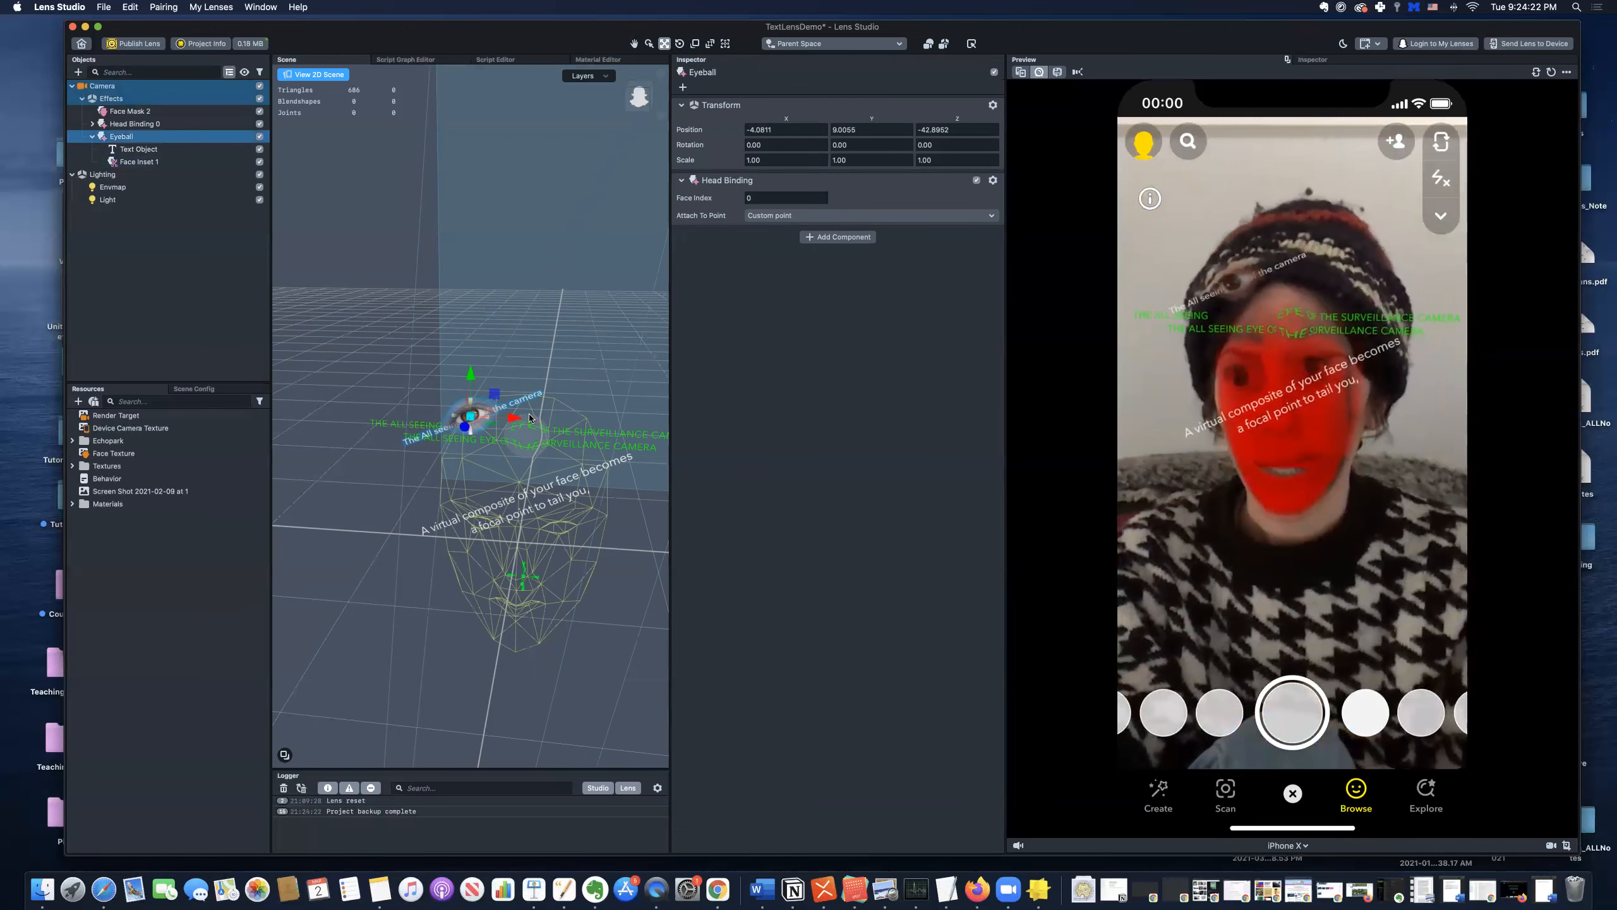
# - Move the left-eye inset to the empty area above the head's left side and reduce its tilt
pyautogui.moveTo(511, 421)
pyautogui.mouseDown()
pyautogui.moveTo(542, 426)
pyautogui.moveTo(509, 422)
pyautogui.mouseUp()
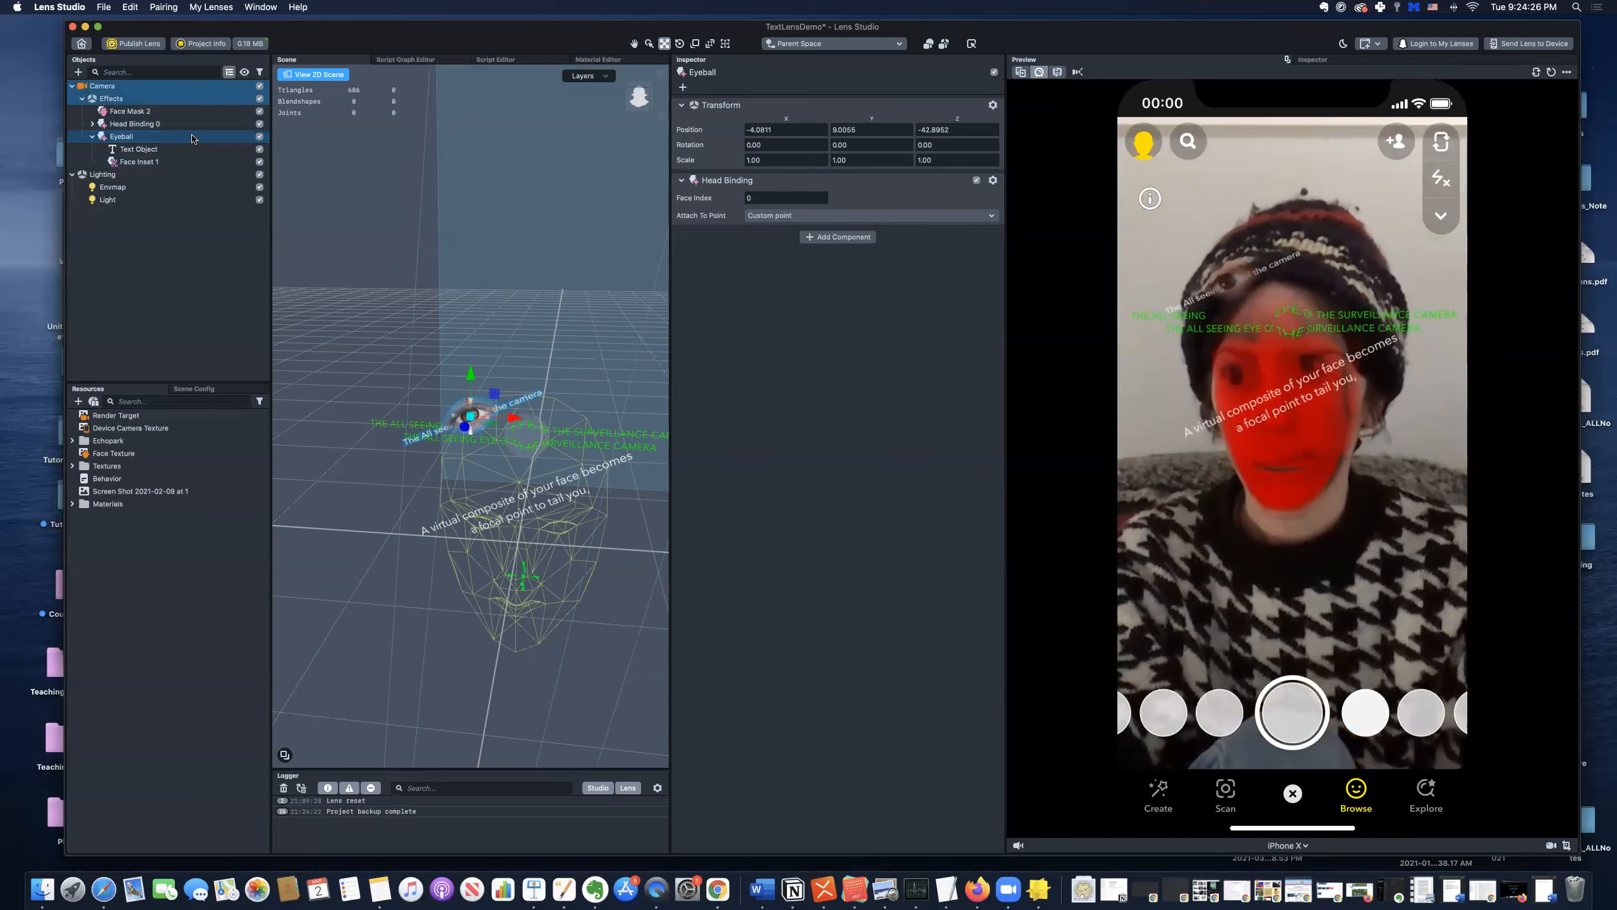
pyautogui.click(192, 139)
pyautogui.click(194, 199)
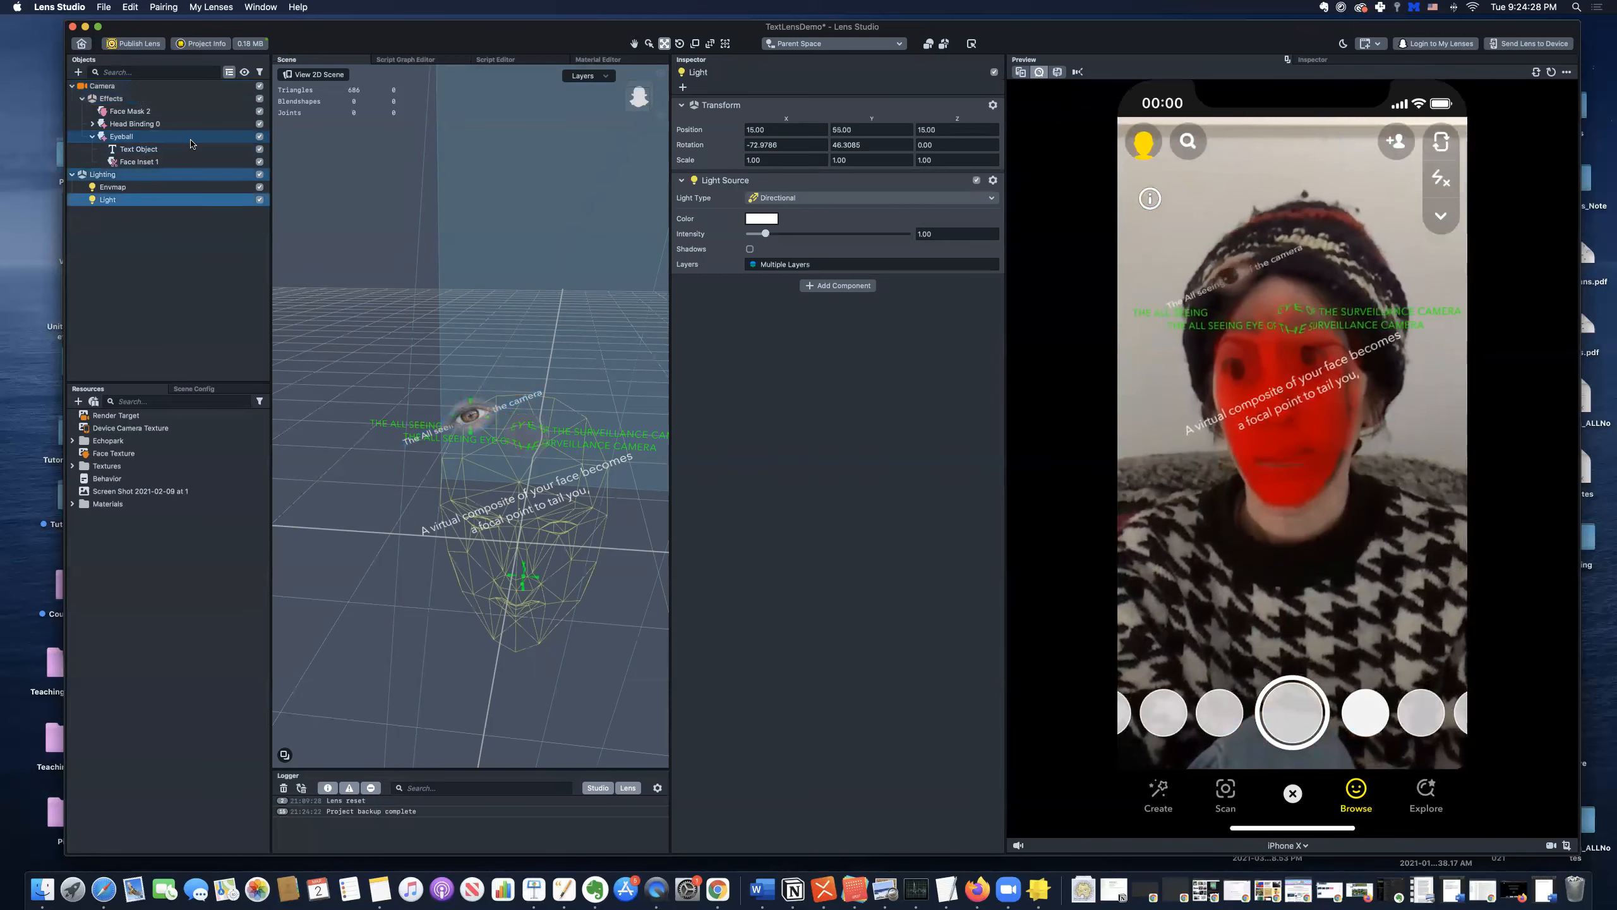
pyautogui.click(190, 144)
pyautogui.click(433, 221)
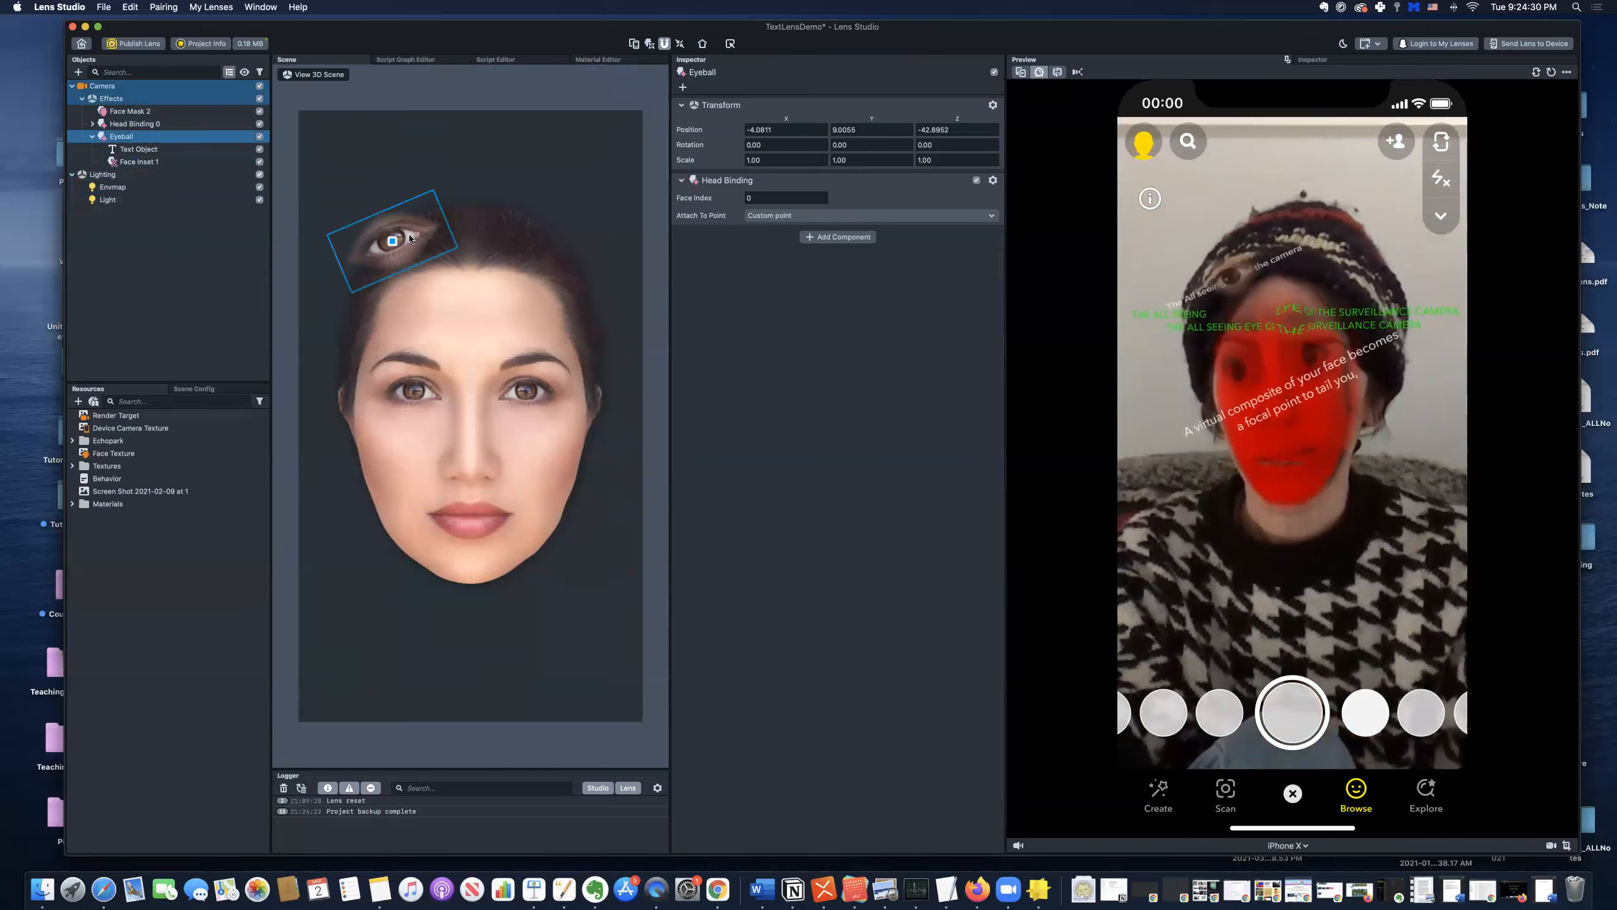
pyautogui.moveTo(421, 233); pyautogui.dragTo(534, 141)
pyautogui.moveTo(484, 197); pyautogui.dragTo(376, 183)
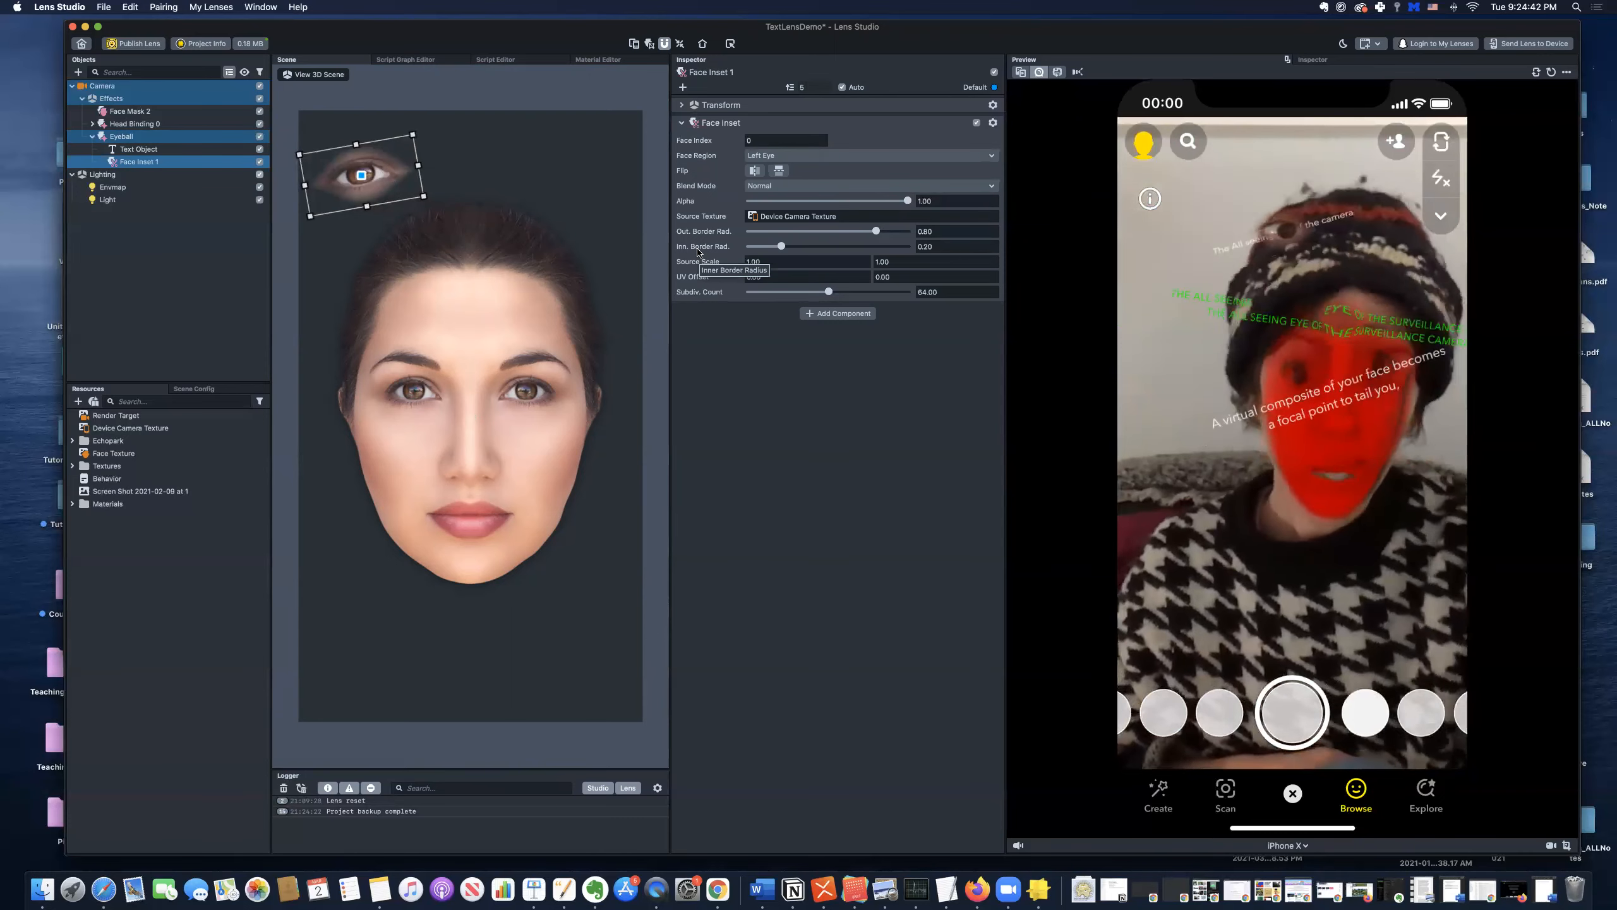
# - Reorder the Text Object below Face Inset 1 within Eyeball, then collapse the Eyeball group
pyautogui.click(138, 149)
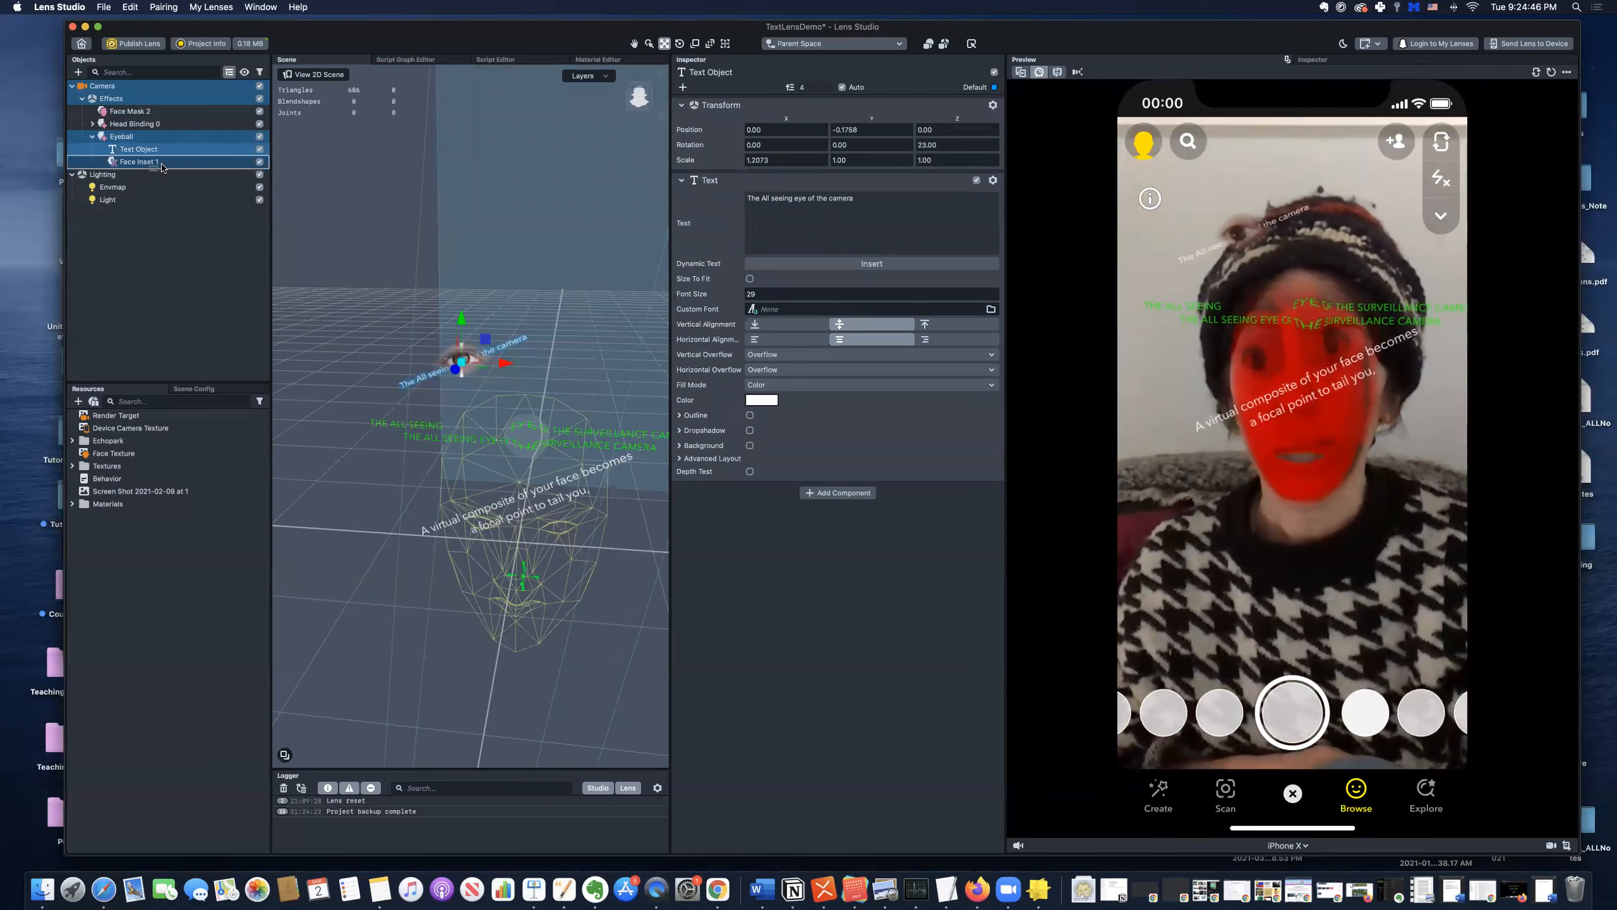
pyautogui.click(171, 164)
pyautogui.moveTo(147, 149); pyautogui.dragTo(158, 164)
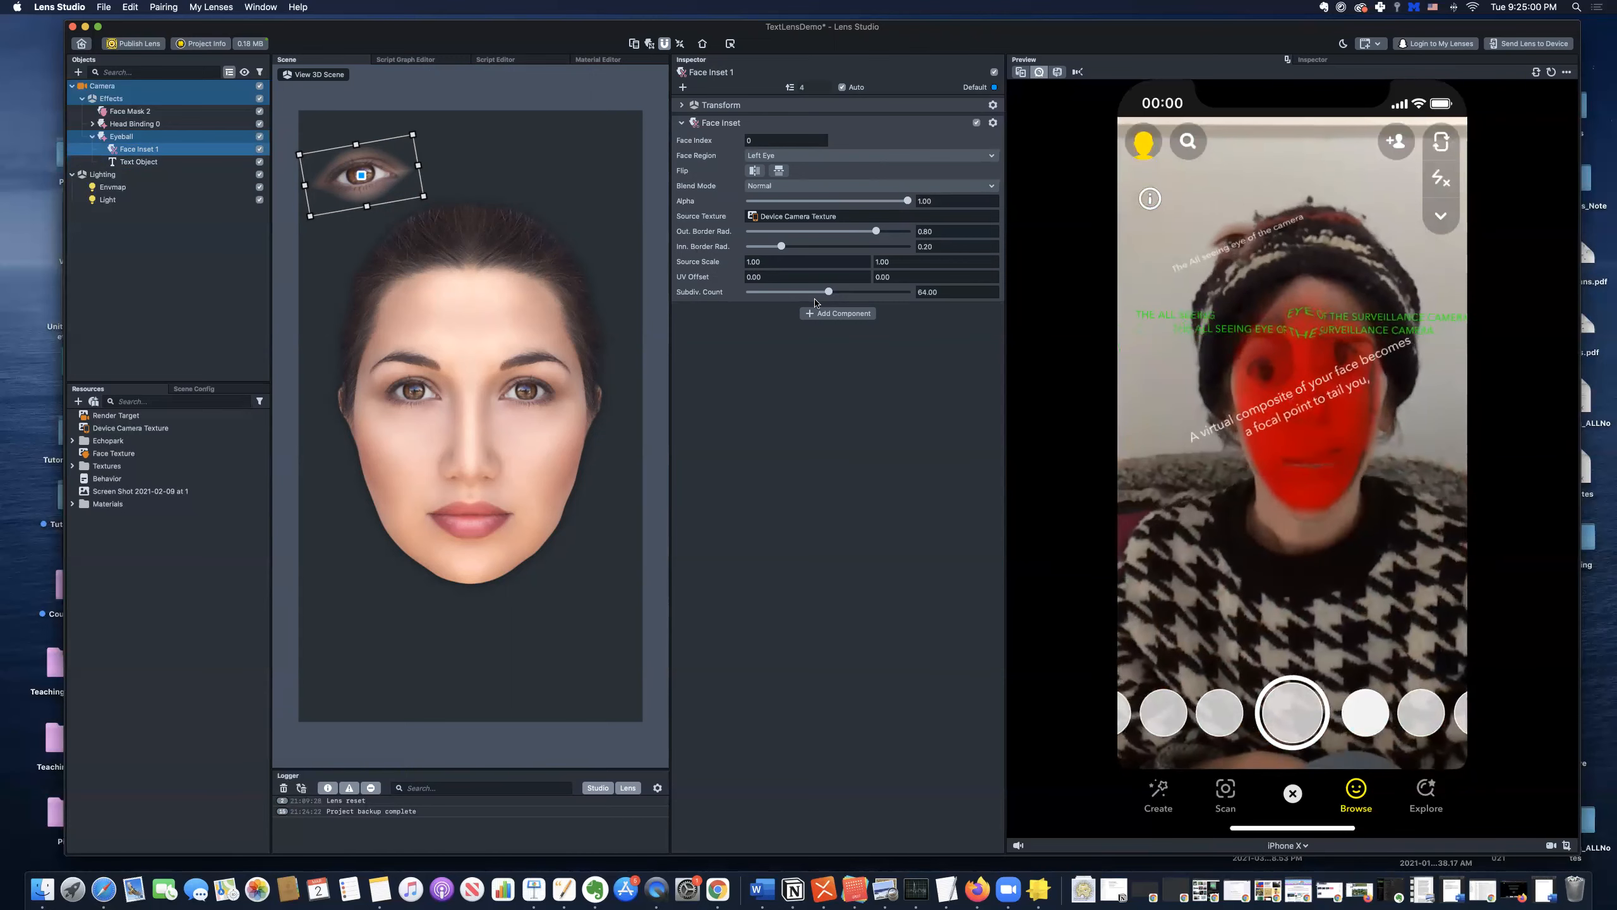
pyautogui.click(120, 136)
pyautogui.click(92, 137)
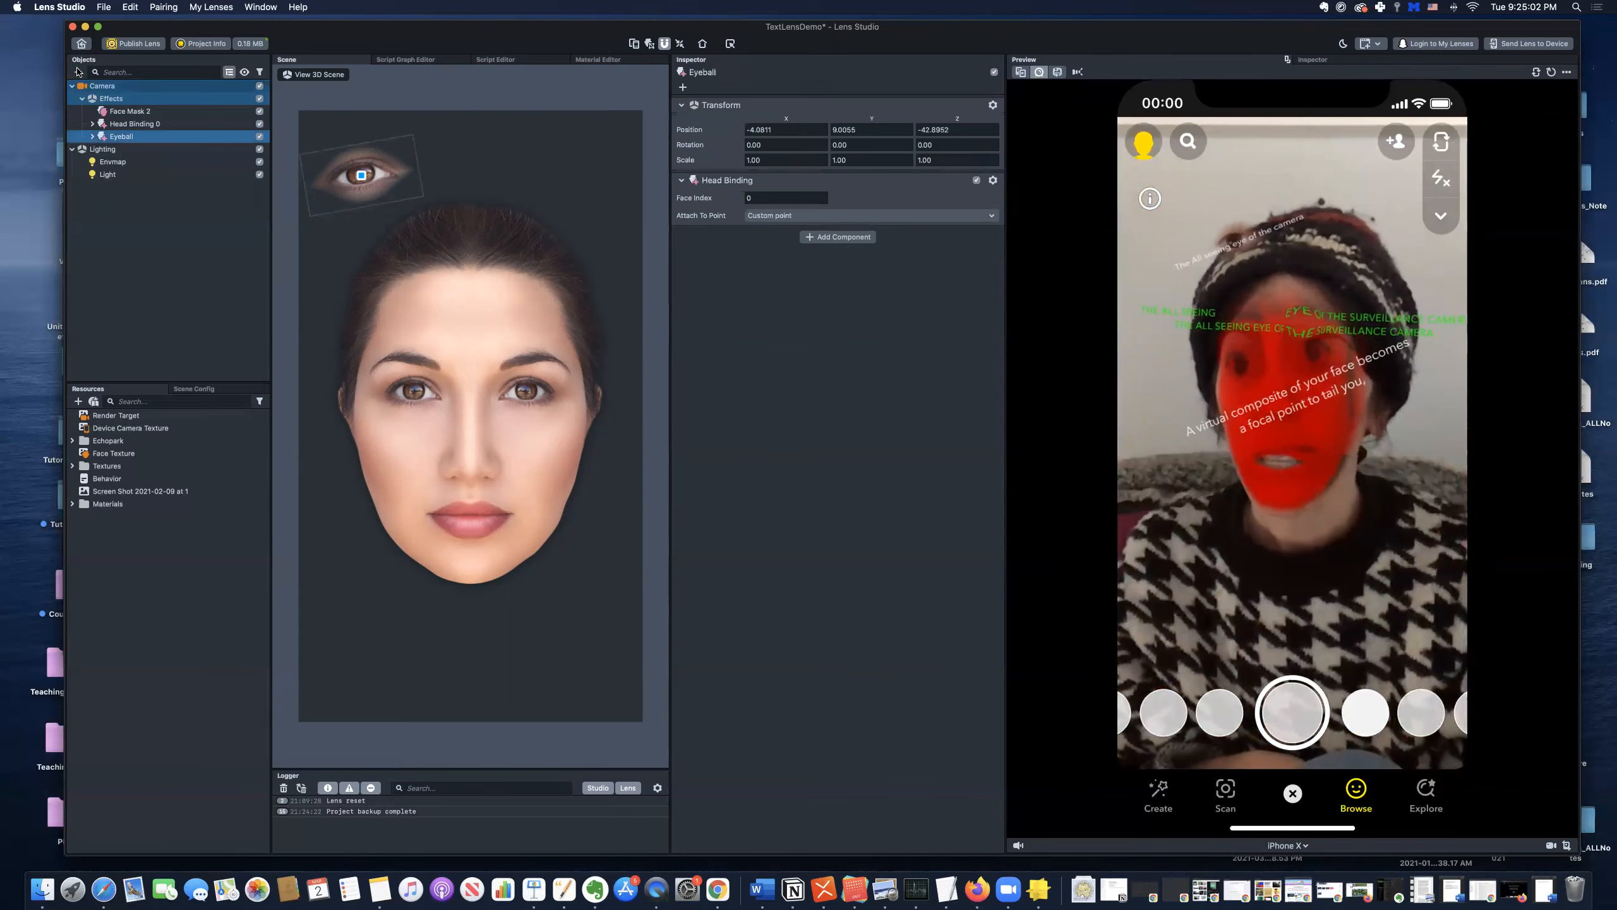
# - Examine the General, Face Effects and Mesh objects available to add, and the contents of the Effects group
pyautogui.click(77, 71)
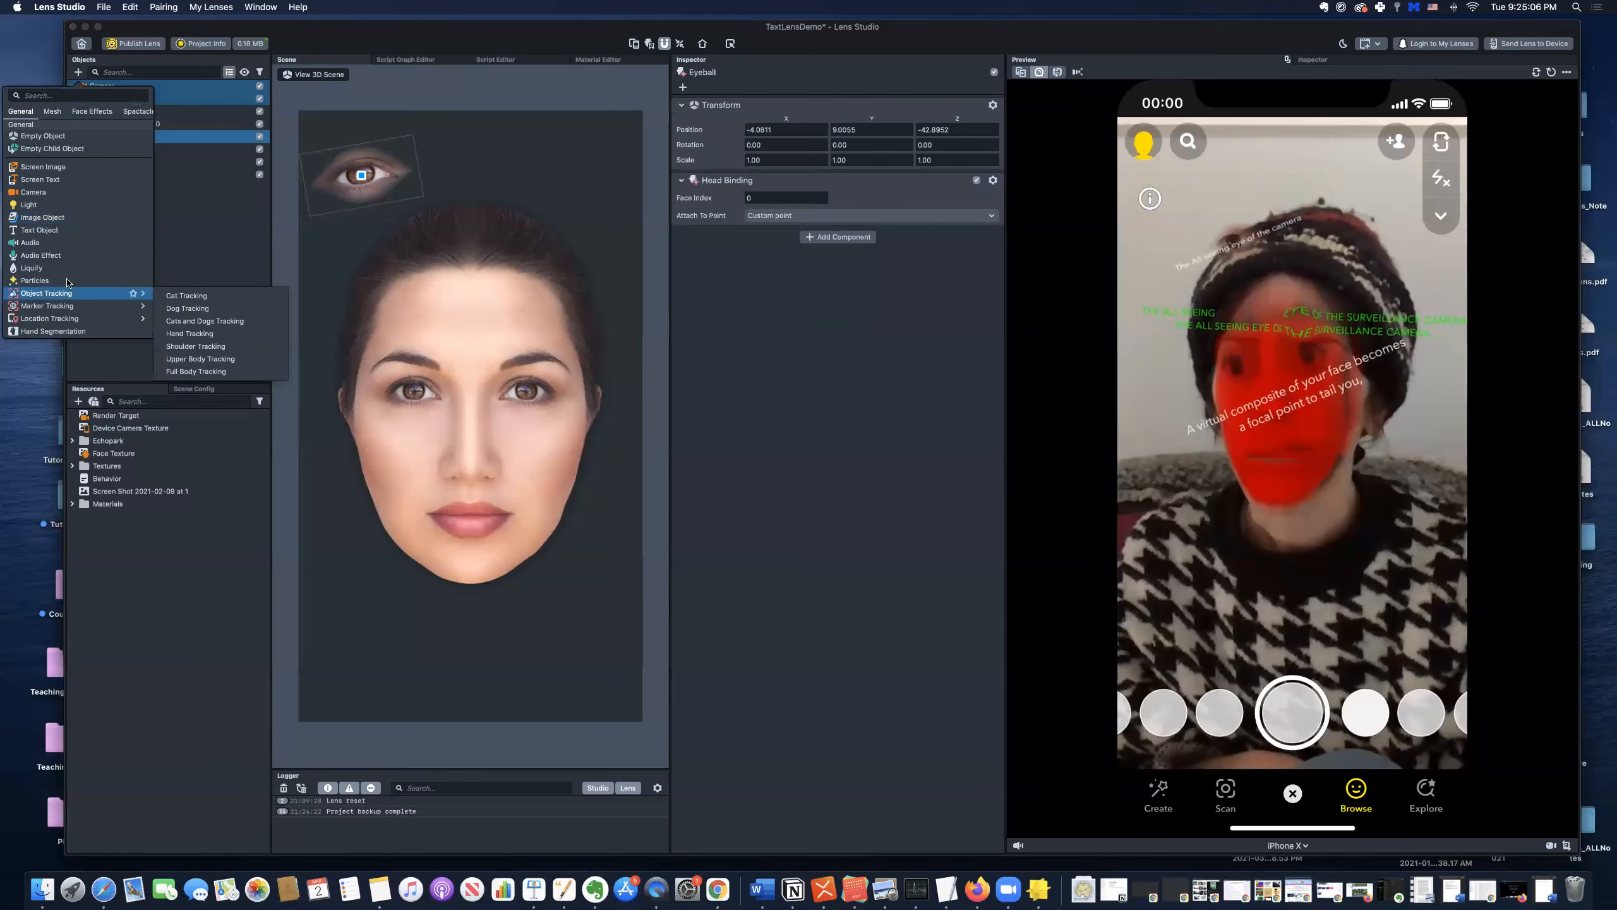
pyautogui.click(91, 111)
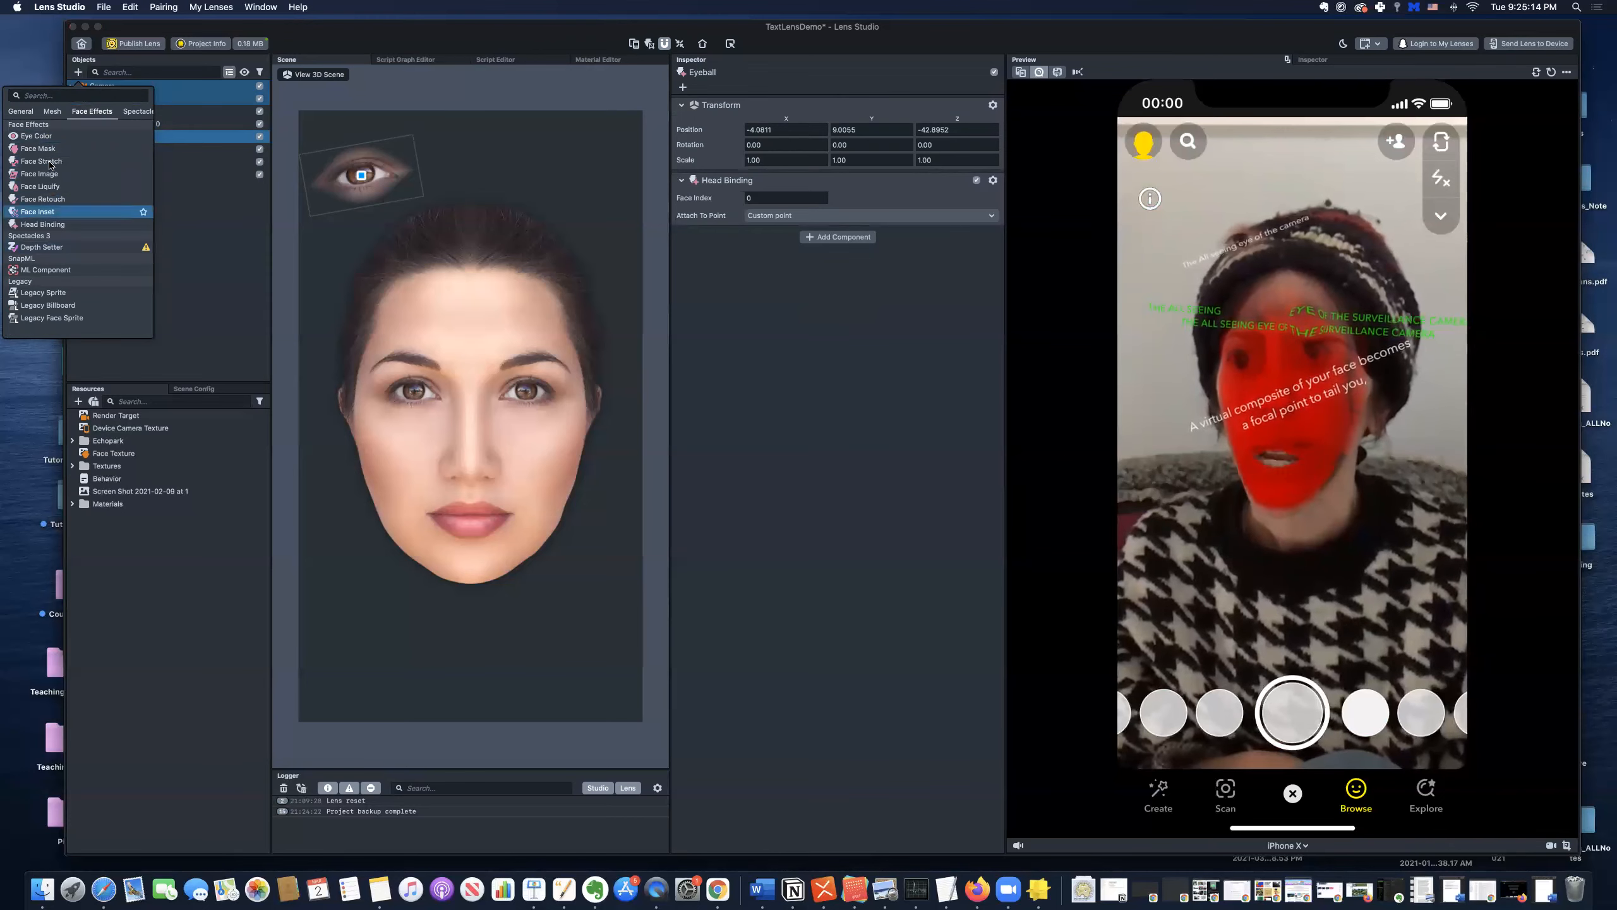
pyautogui.click(50, 111)
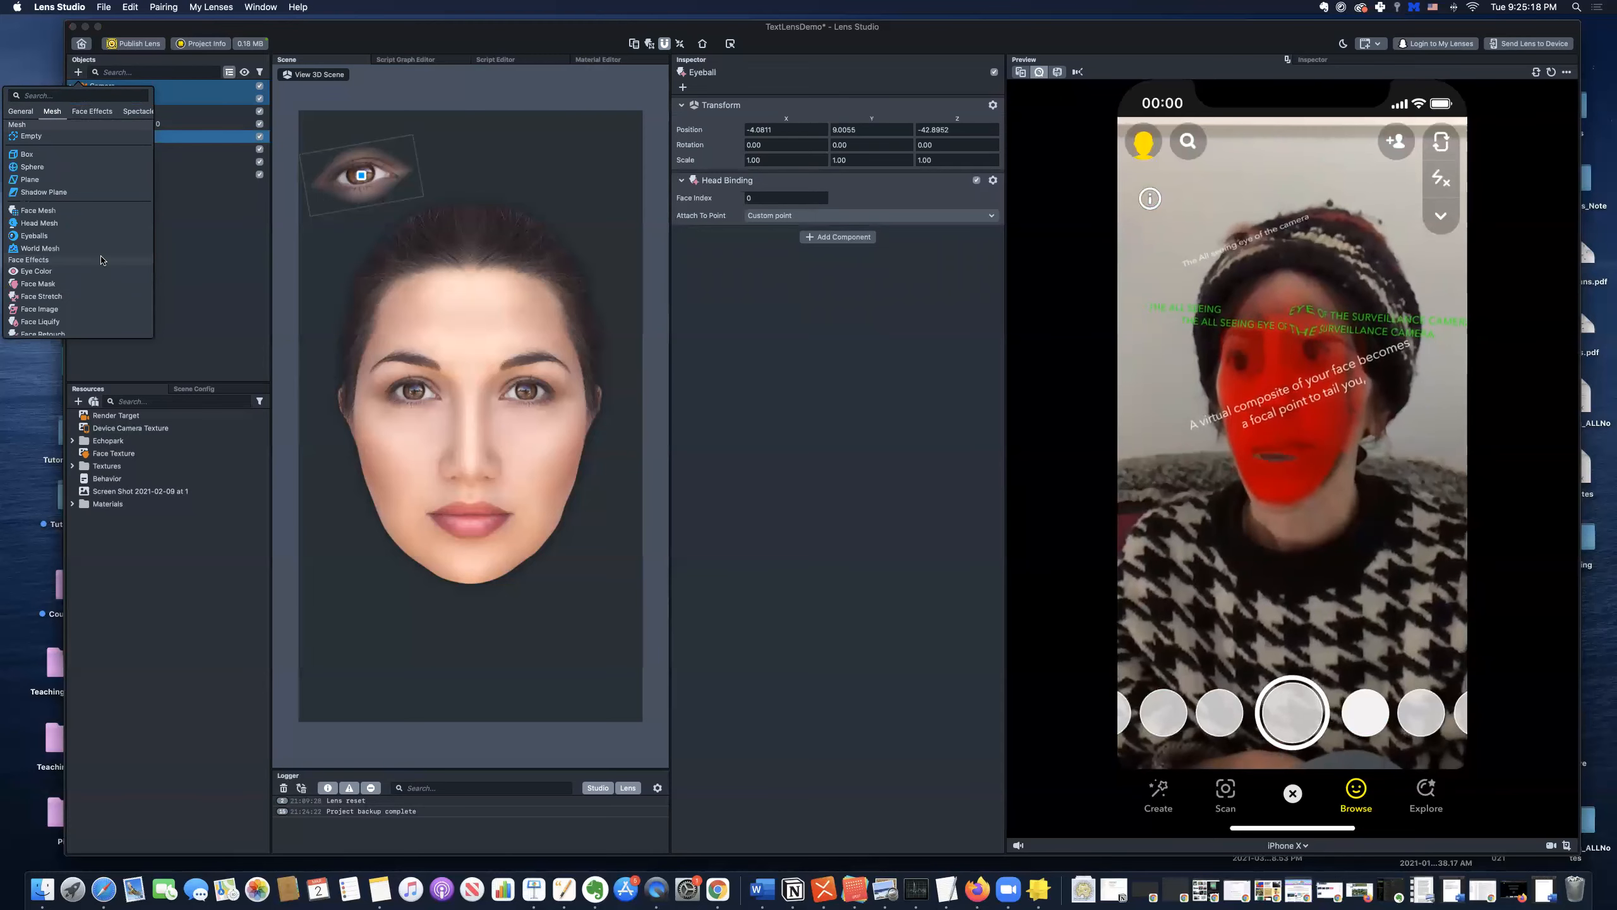
pyautogui.scroll(-6, 100, 257)
pyautogui.click(19, 111)
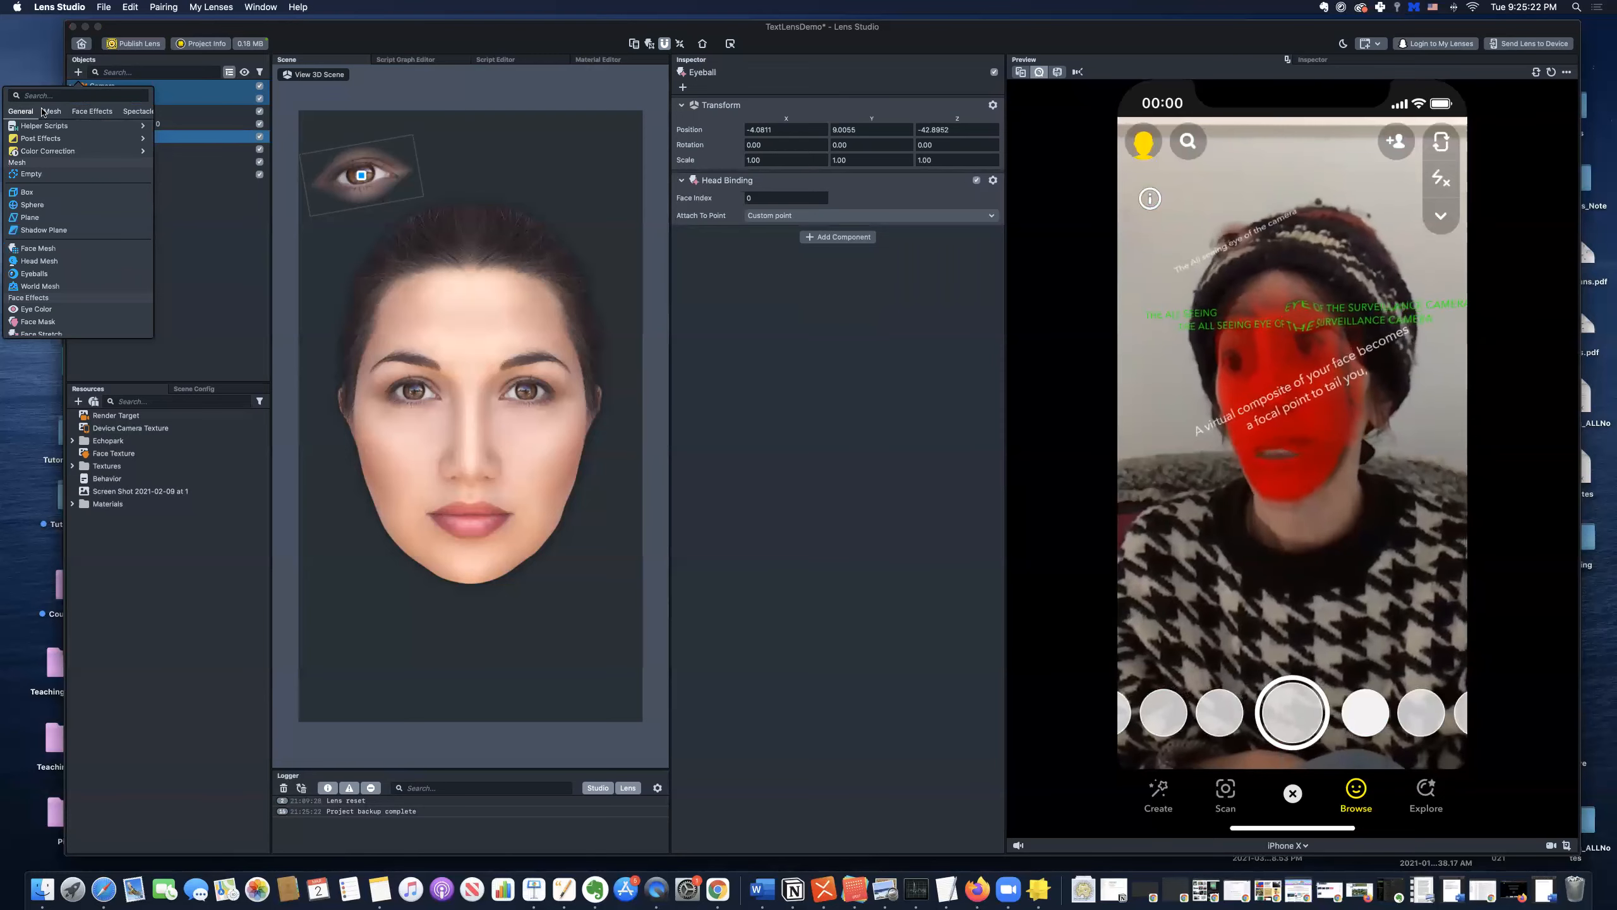
pyautogui.click(21, 112)
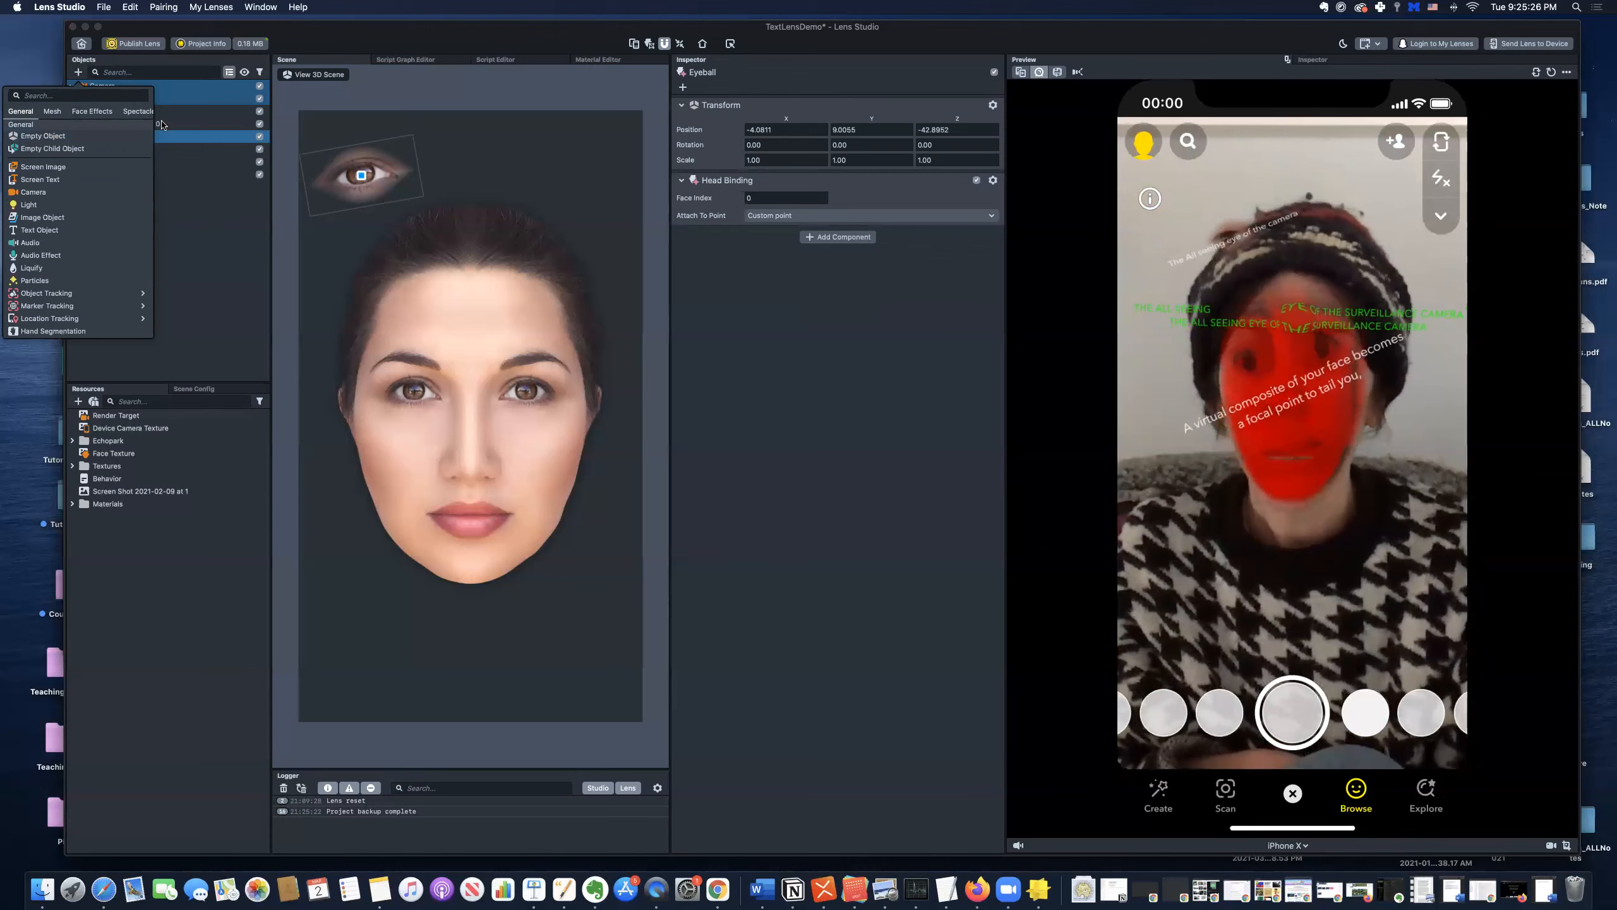
pyautogui.click(196, 166)
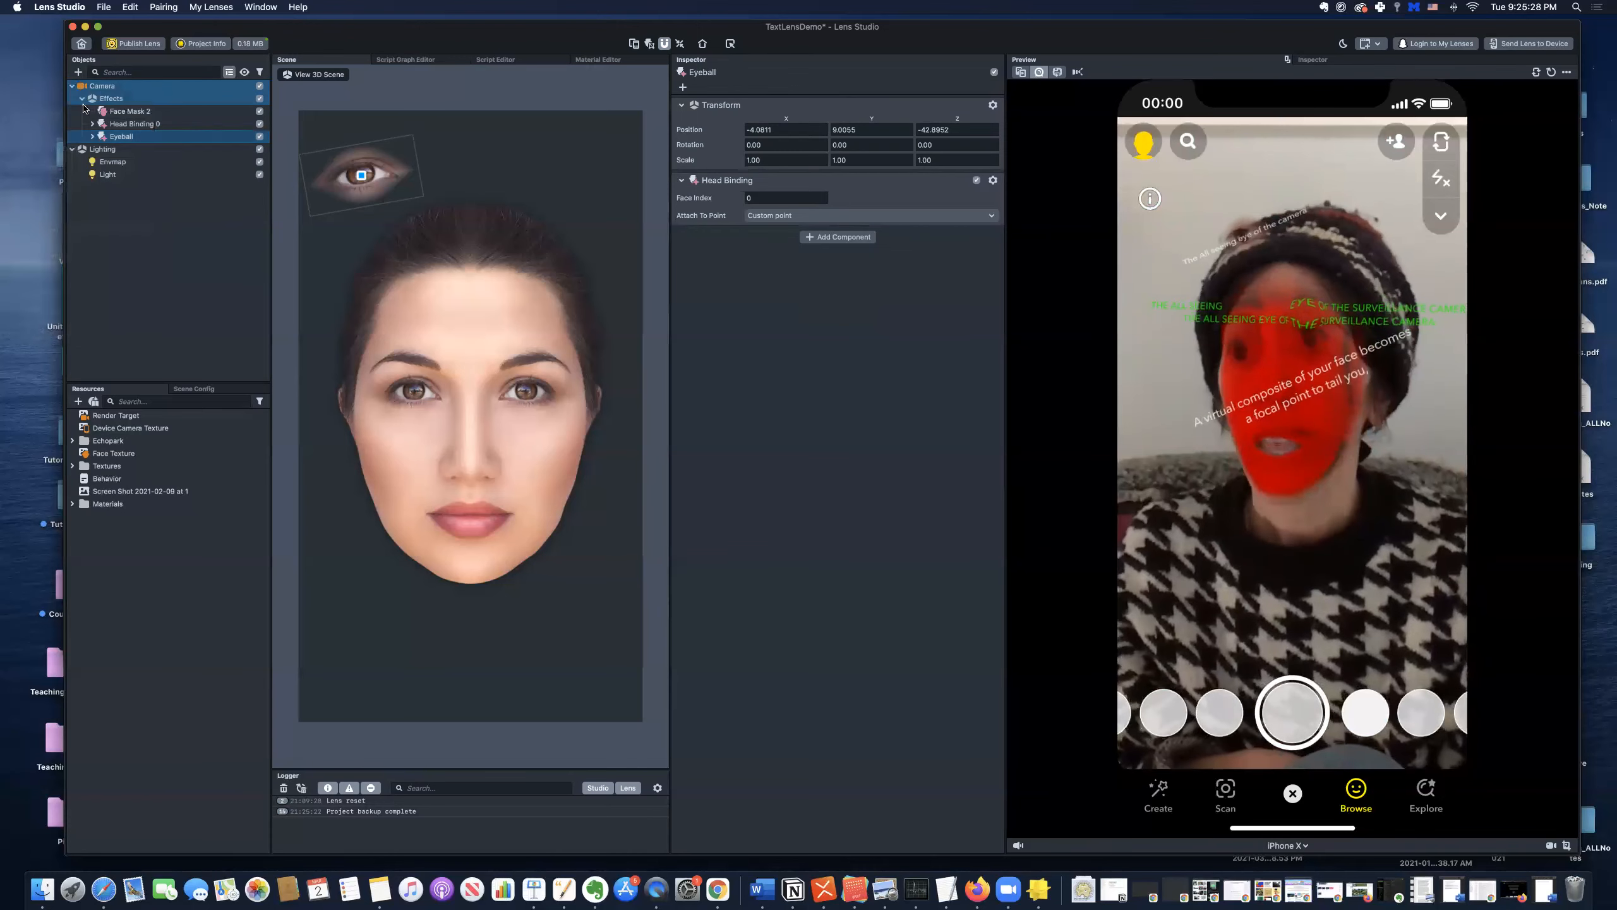
pyautogui.click(82, 99)
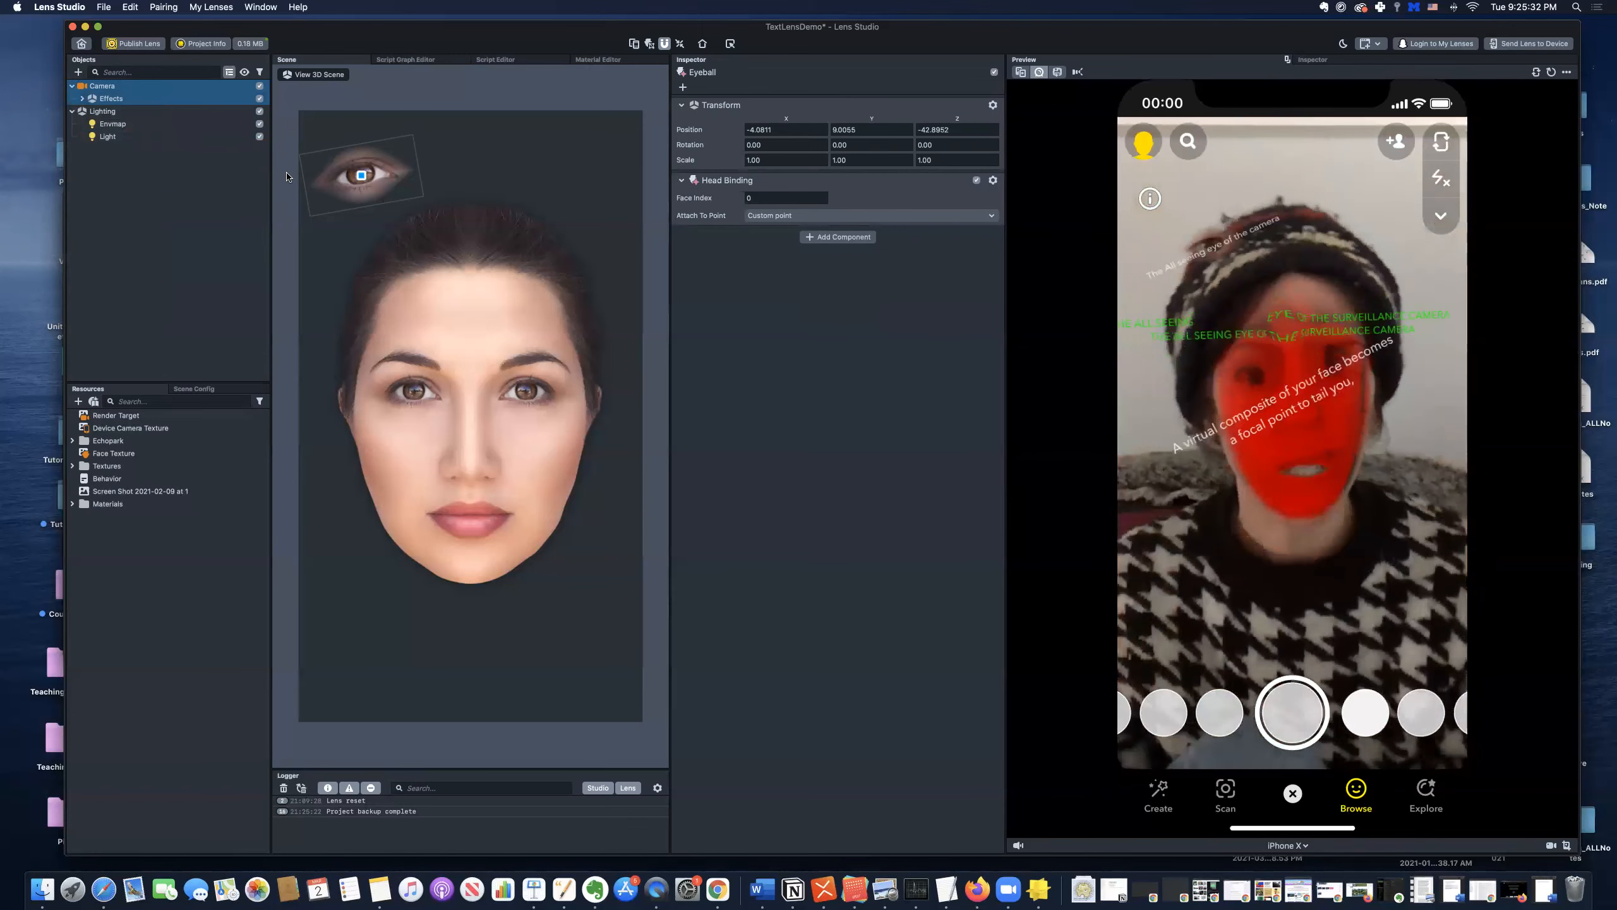
pyautogui.click(82, 99)
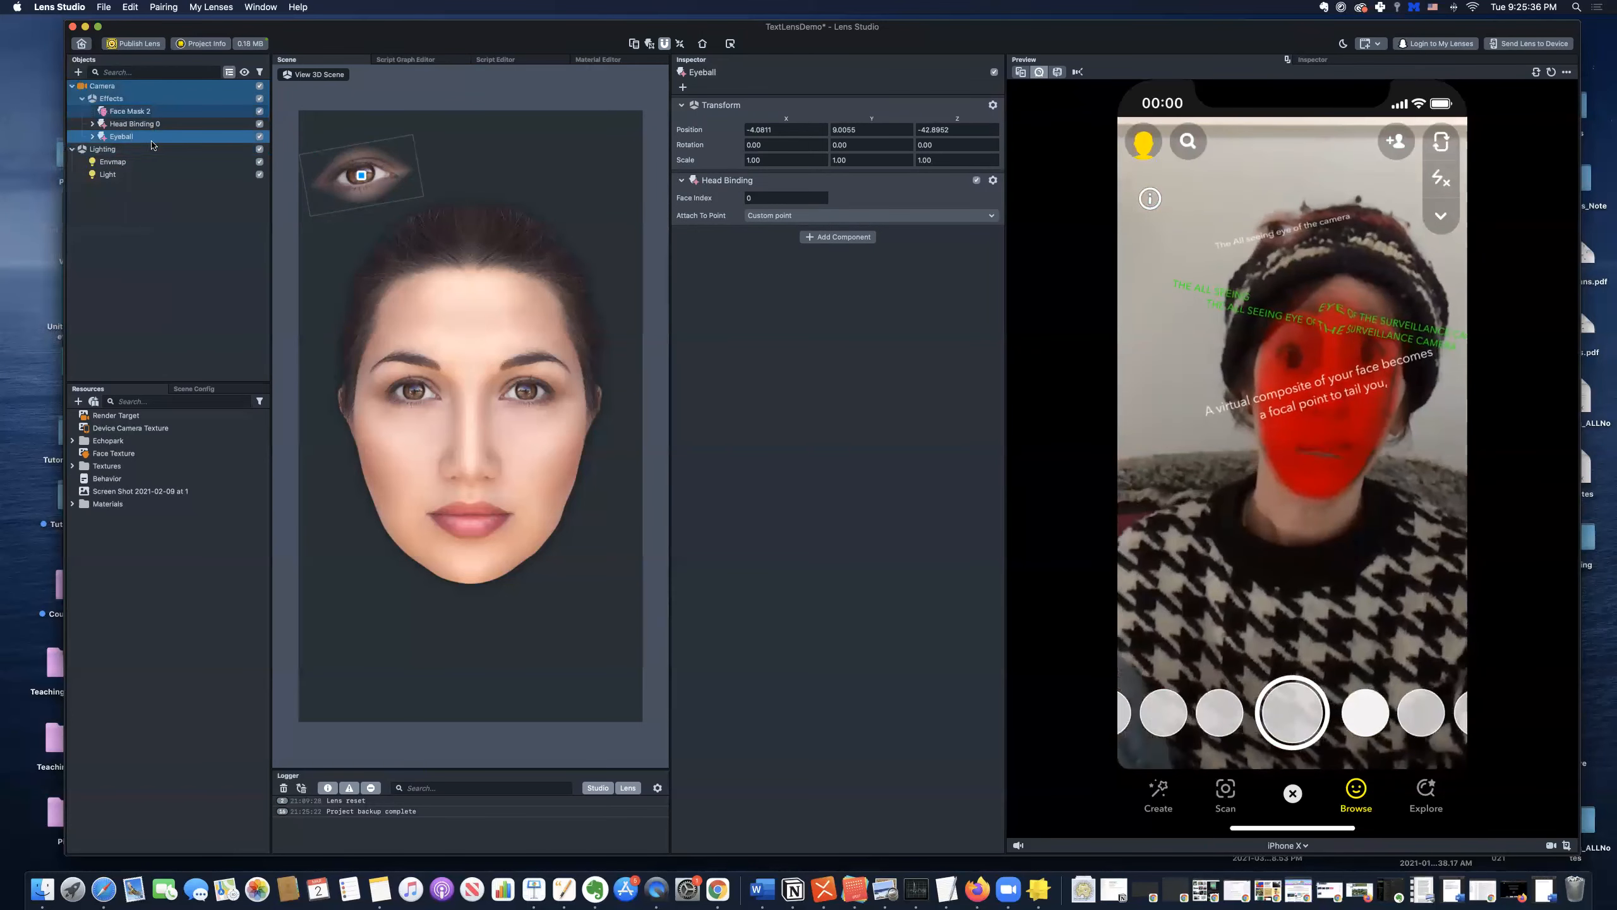
# - Add a Screen Text object to the scene with the Camera as the selected object
pyautogui.click(108, 99)
pyautogui.click(78, 72)
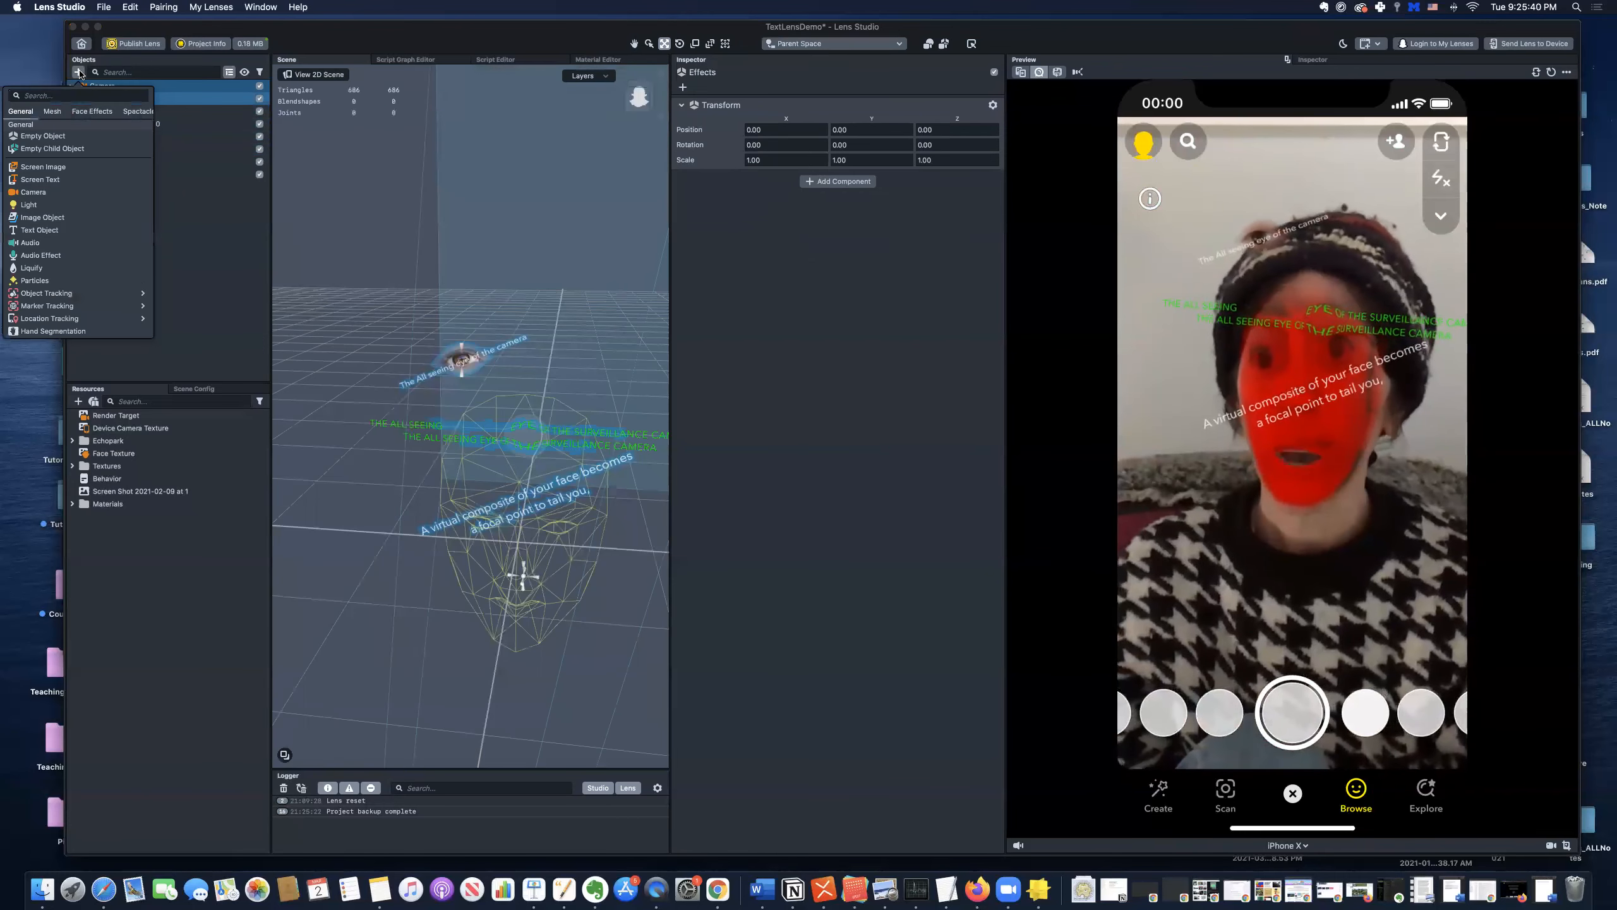
pyautogui.click(180, 108)
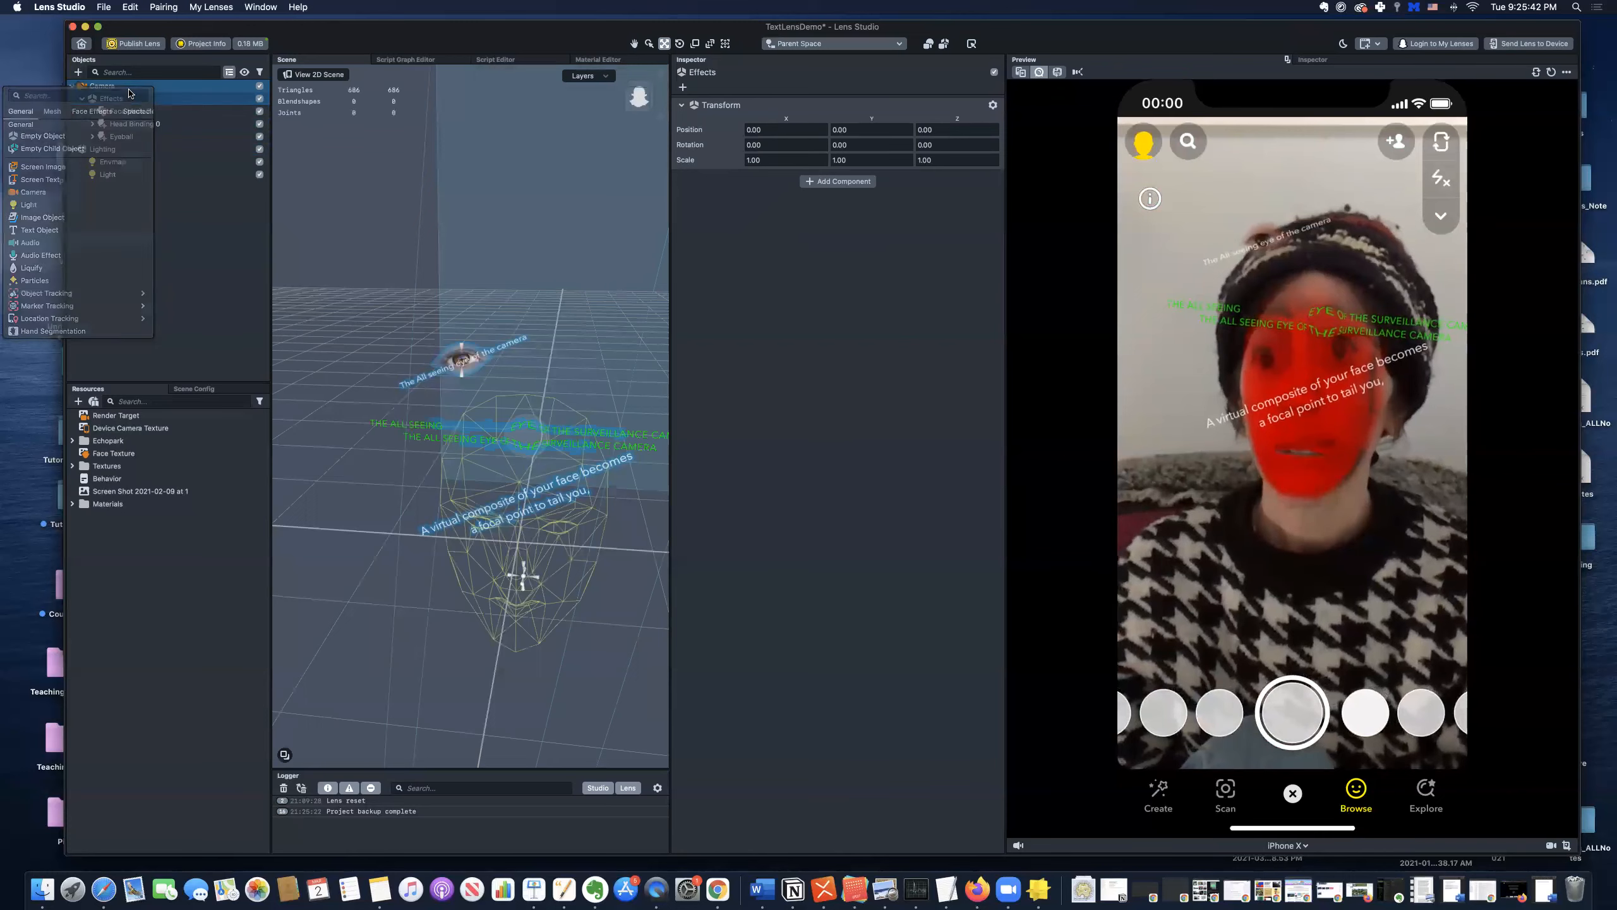
pyautogui.click(130, 86)
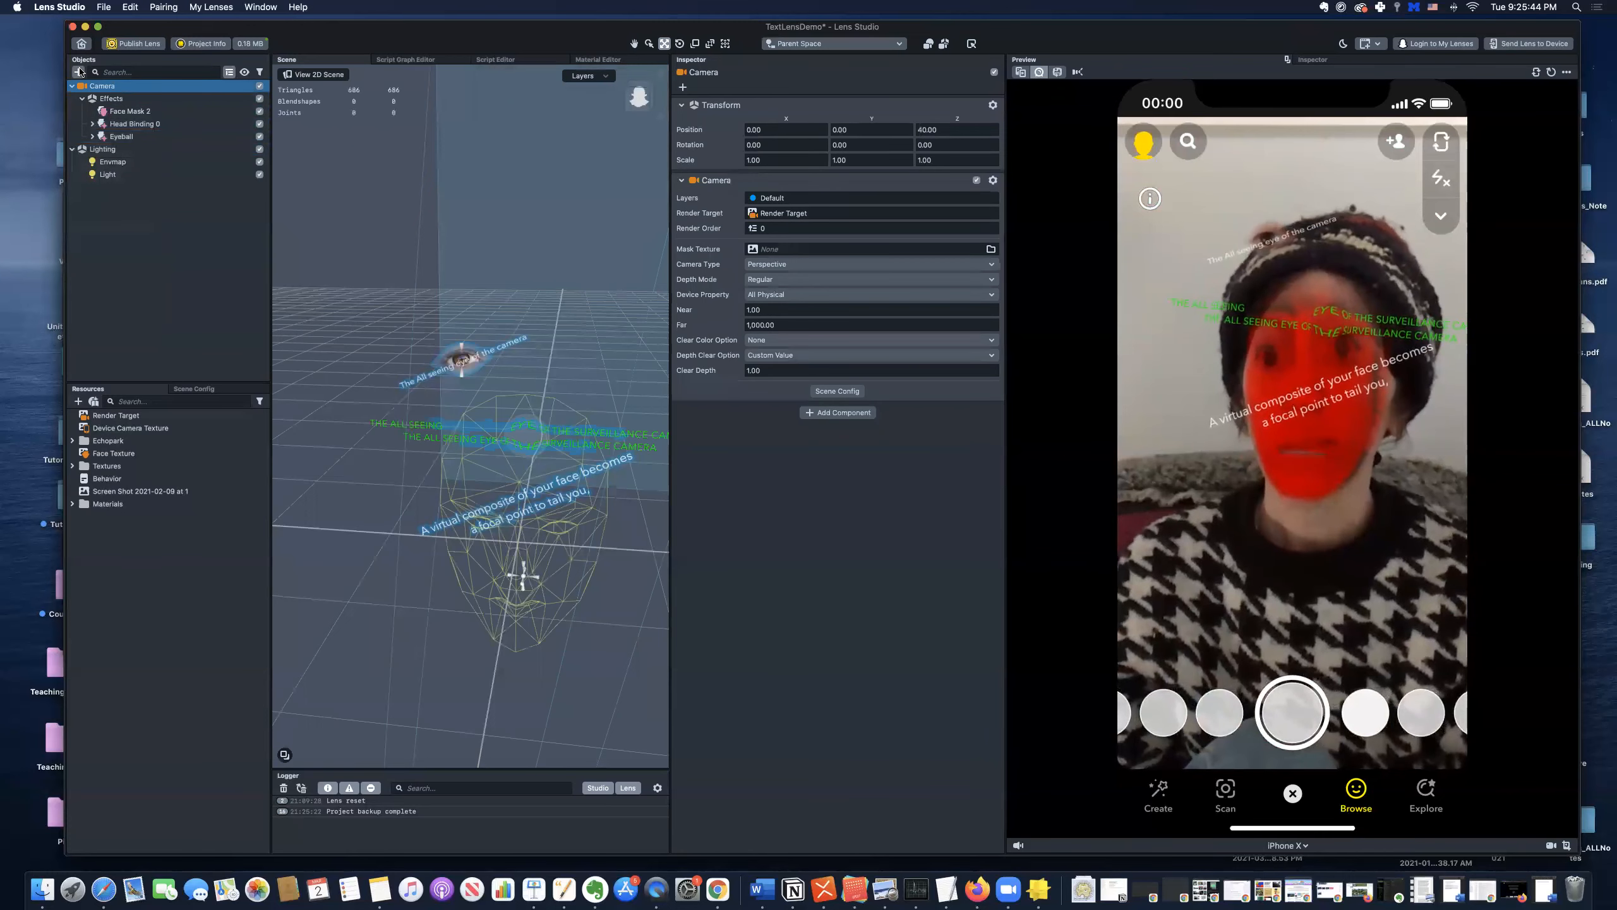
pyautogui.click(79, 72)
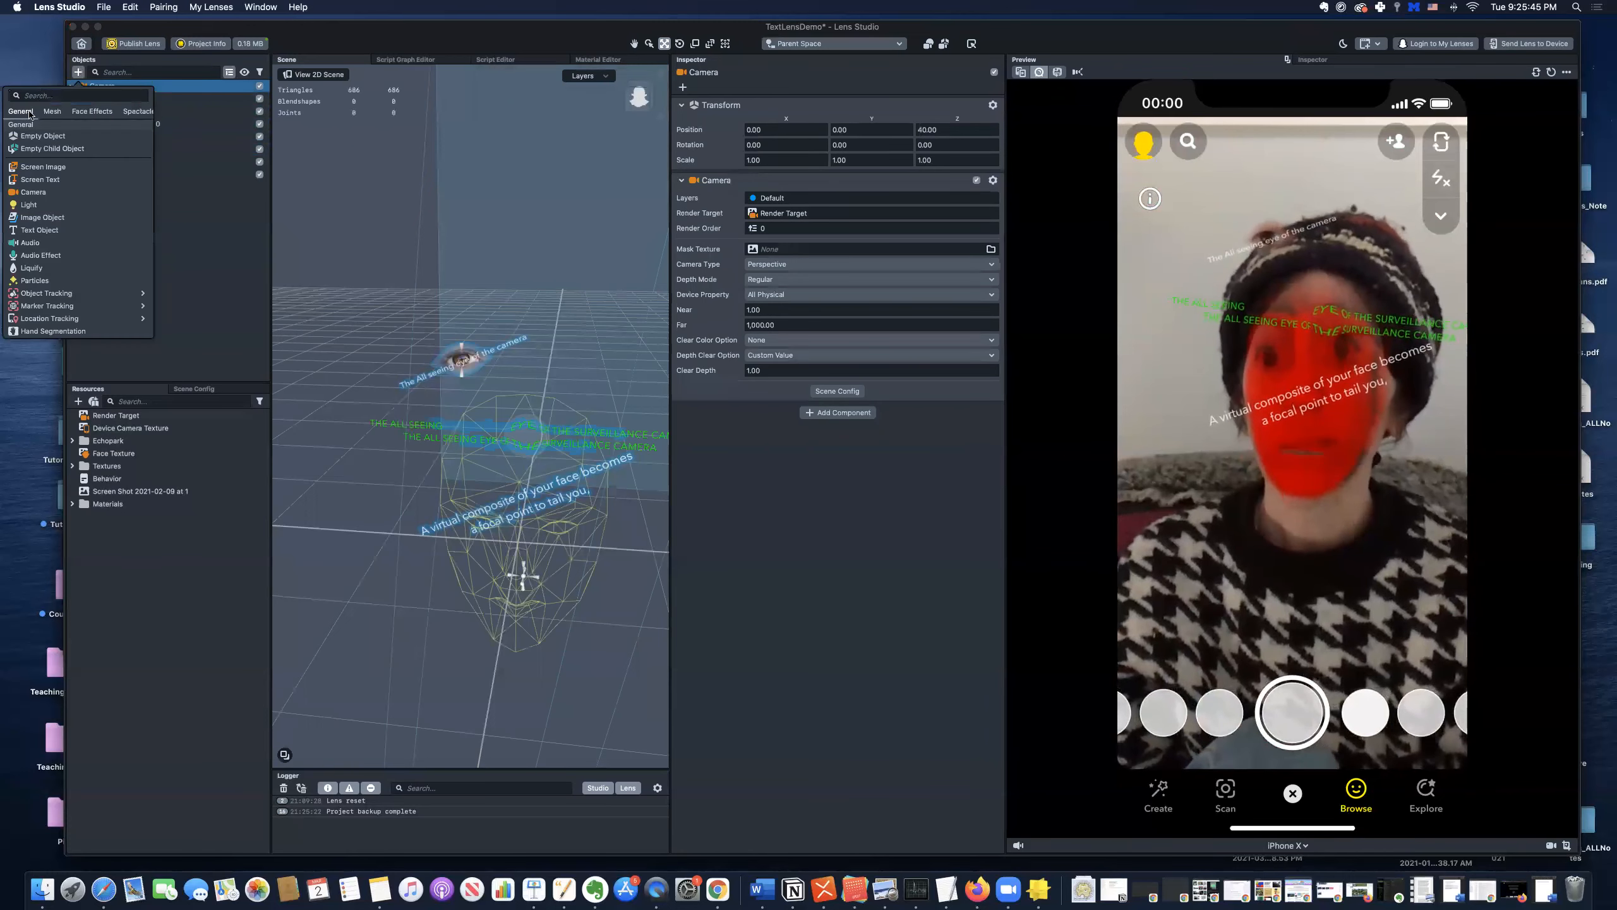
pyautogui.click(53, 181)
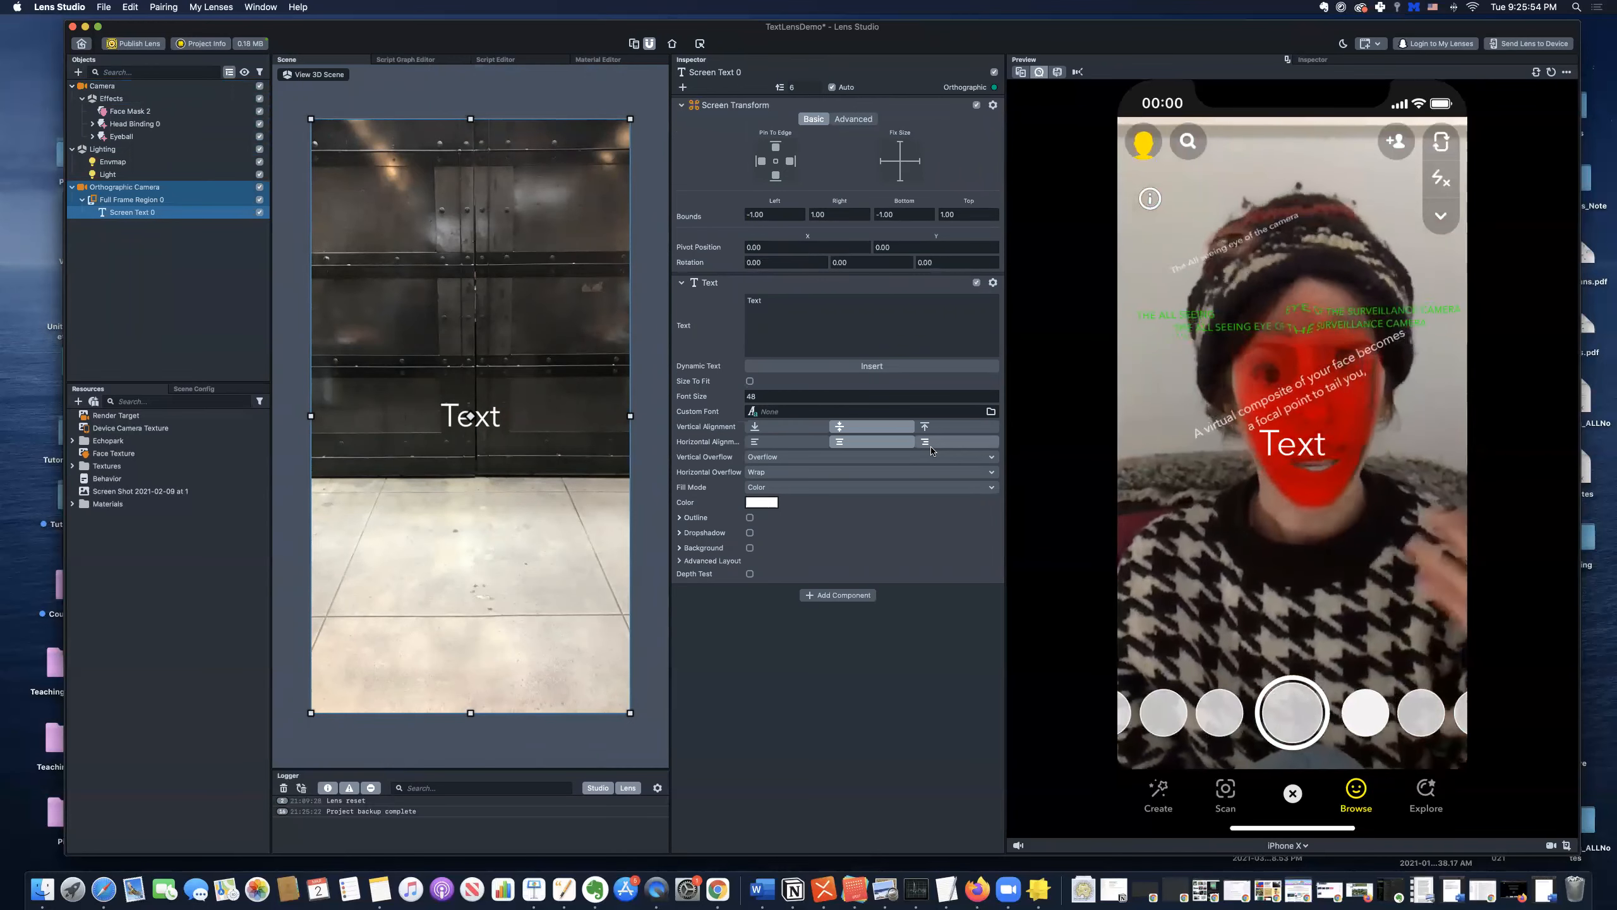
# - Shrink the Screen Text's frame and centre it against the screen's upper edge, with bounds about -0.49 to 0.49 horizontally and -0.13 to 1.00 vertically
pyautogui.moveTo(630, 119); pyautogui.dragTo(511, 175)
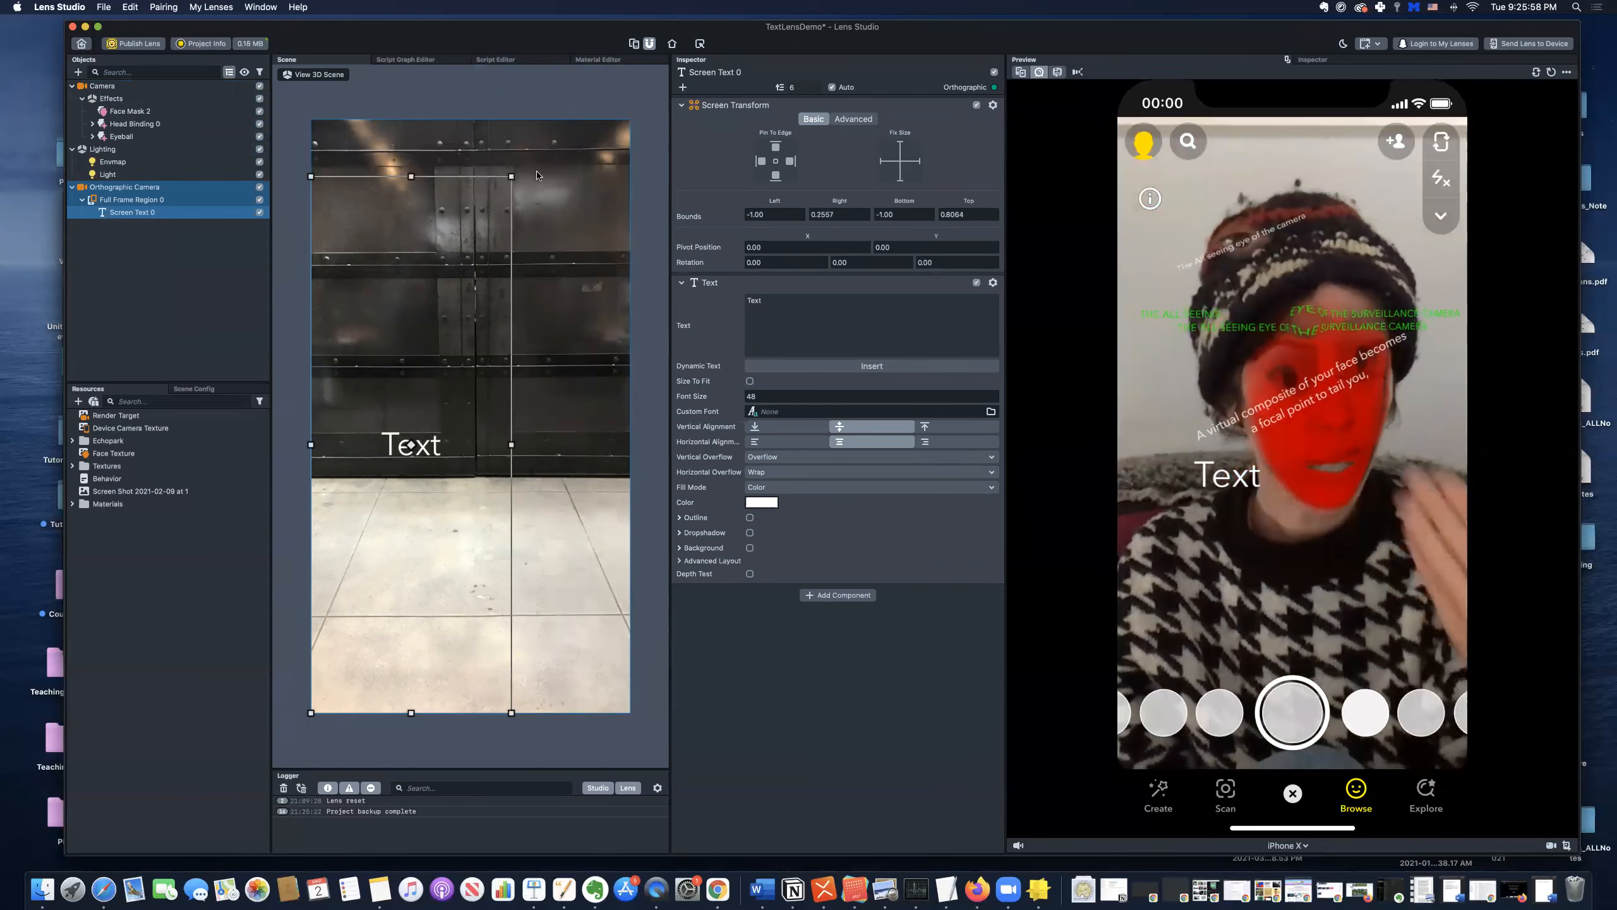
pyautogui.moveTo(318, 444); pyautogui.dragTo(508, 401)
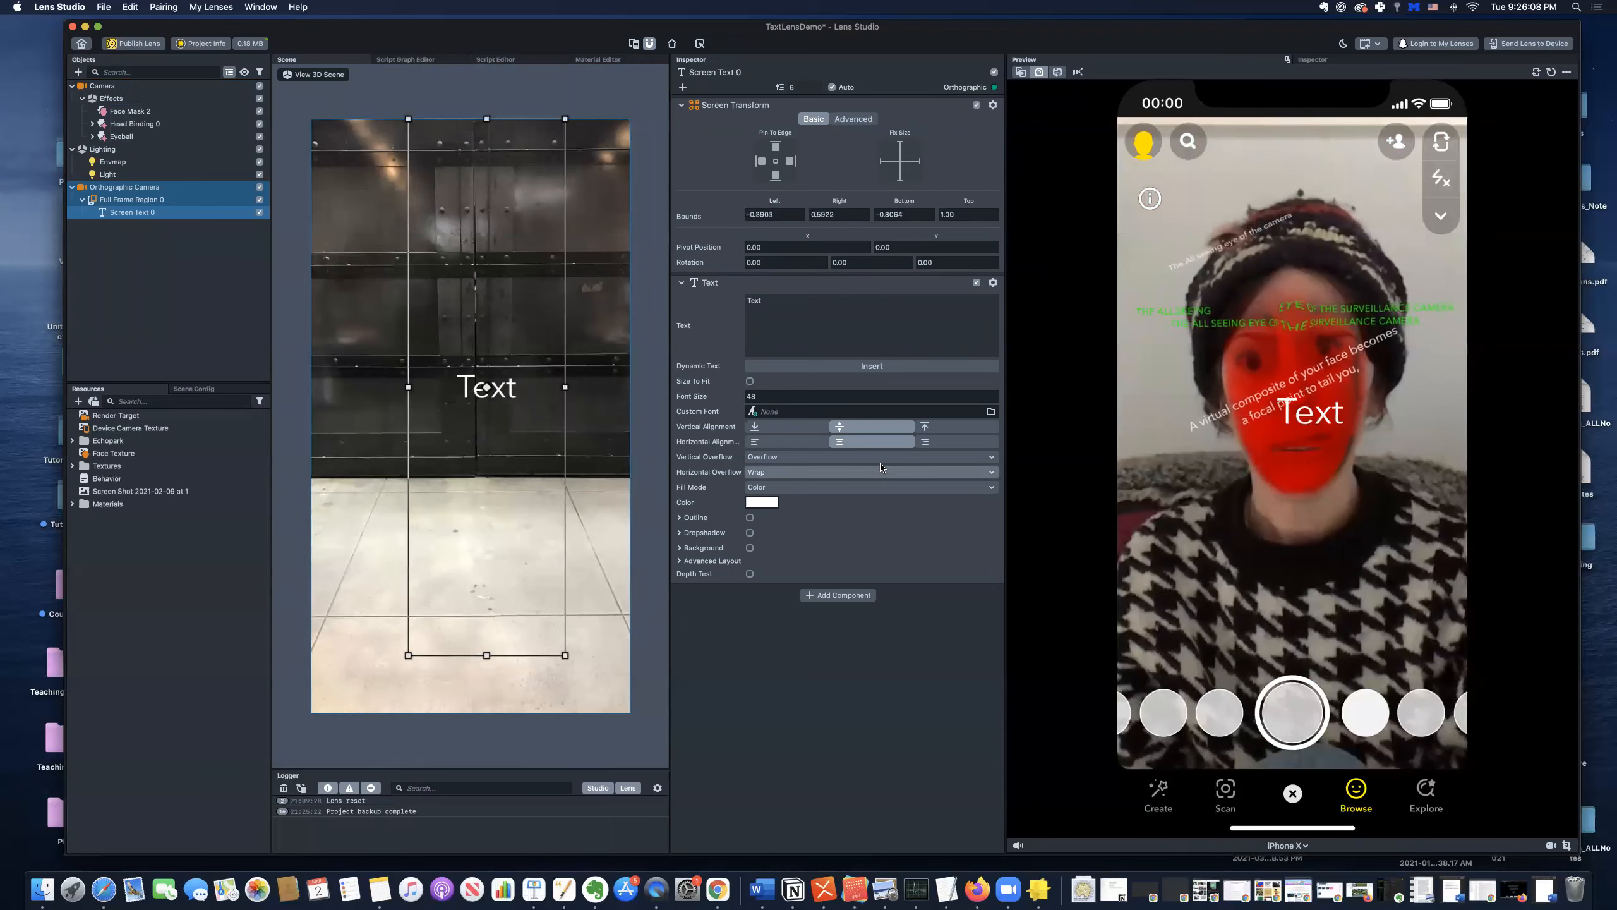
pyautogui.moveTo(488, 119); pyautogui.dragTo(489, 318)
pyautogui.moveTo(506, 479); pyautogui.dragTo(489, 279)
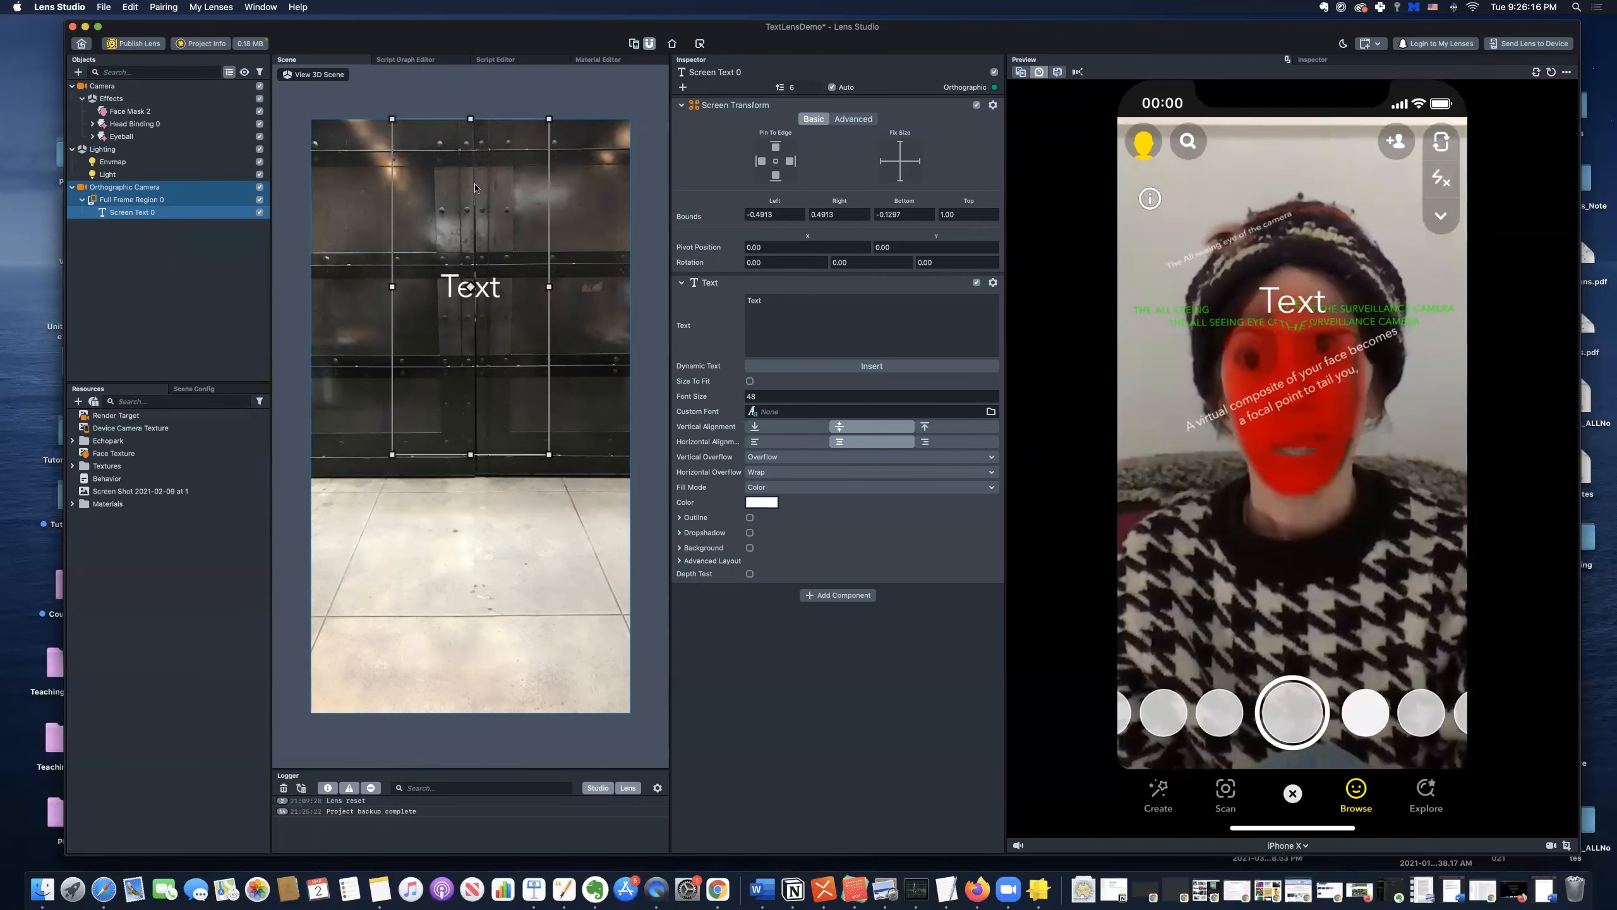
# - Fit the Screen Text's frame to about 0.19 to 0.92 vertically and replace its text with "#EndProjectGreenlight"
pyautogui.moveTo(470, 118); pyautogui.dragTo(481, 182)
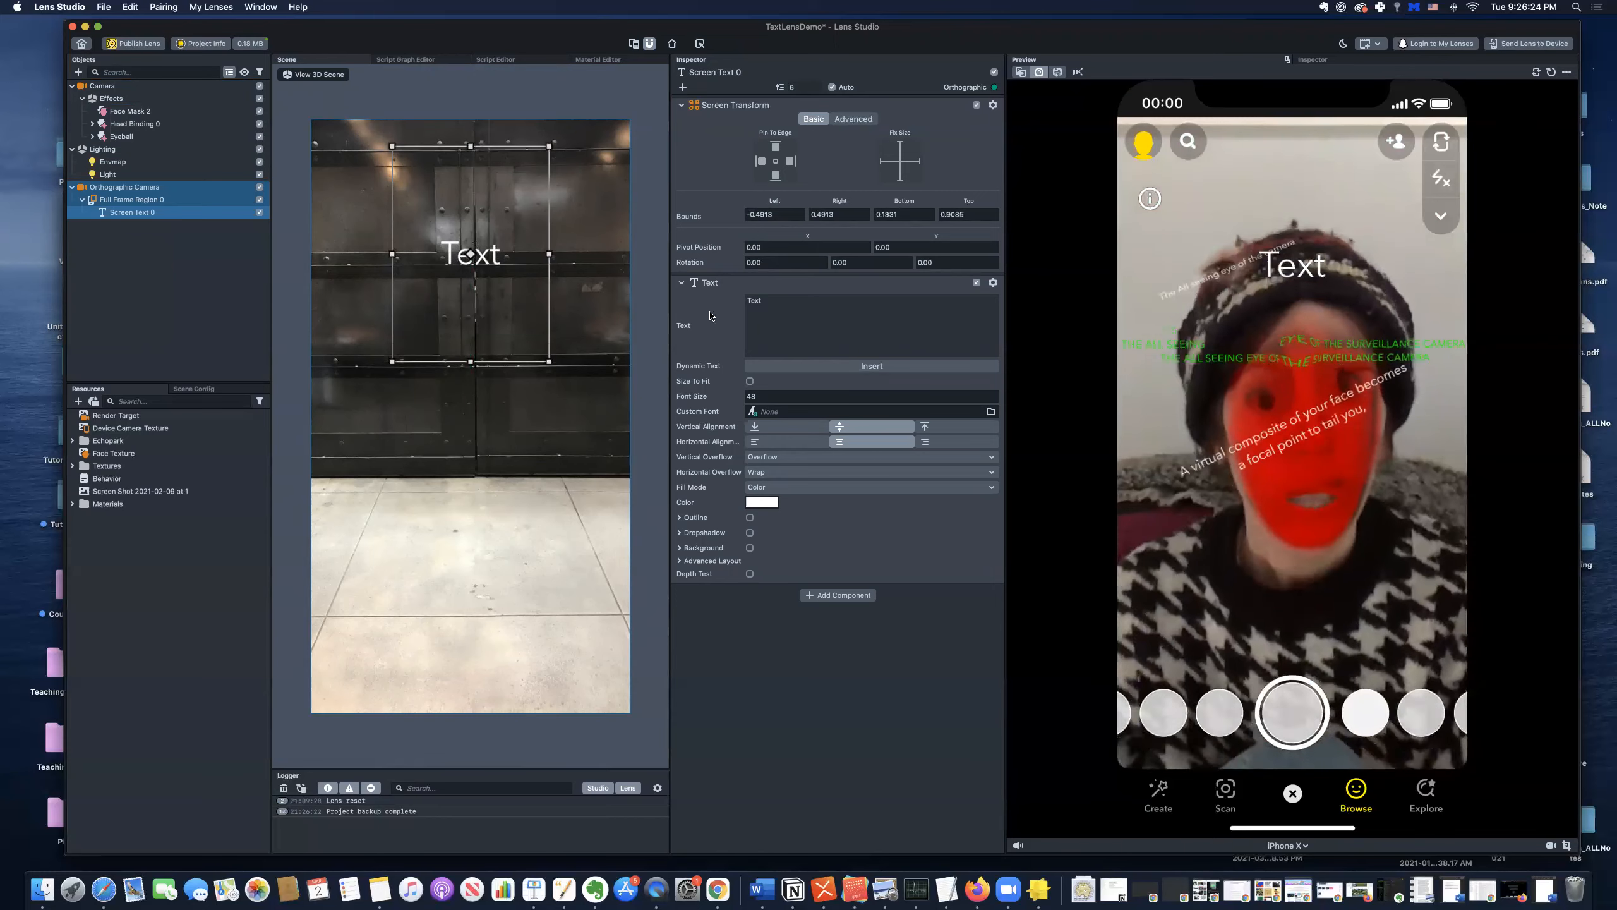
pyautogui.doubleClick(770, 296)
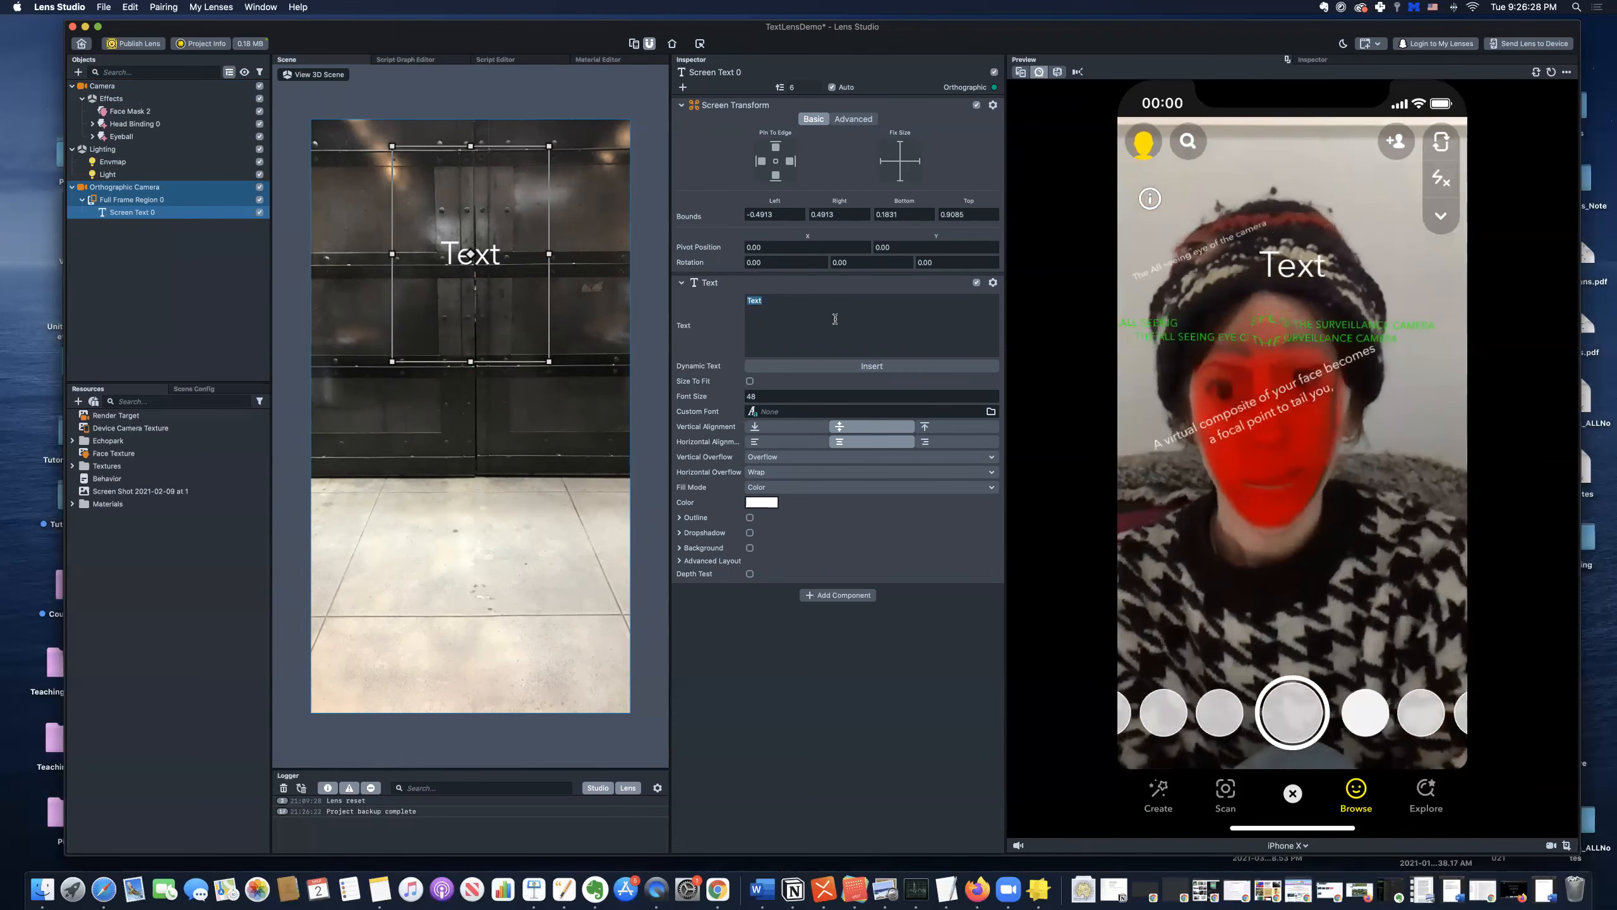
pyautogui.write('#End')
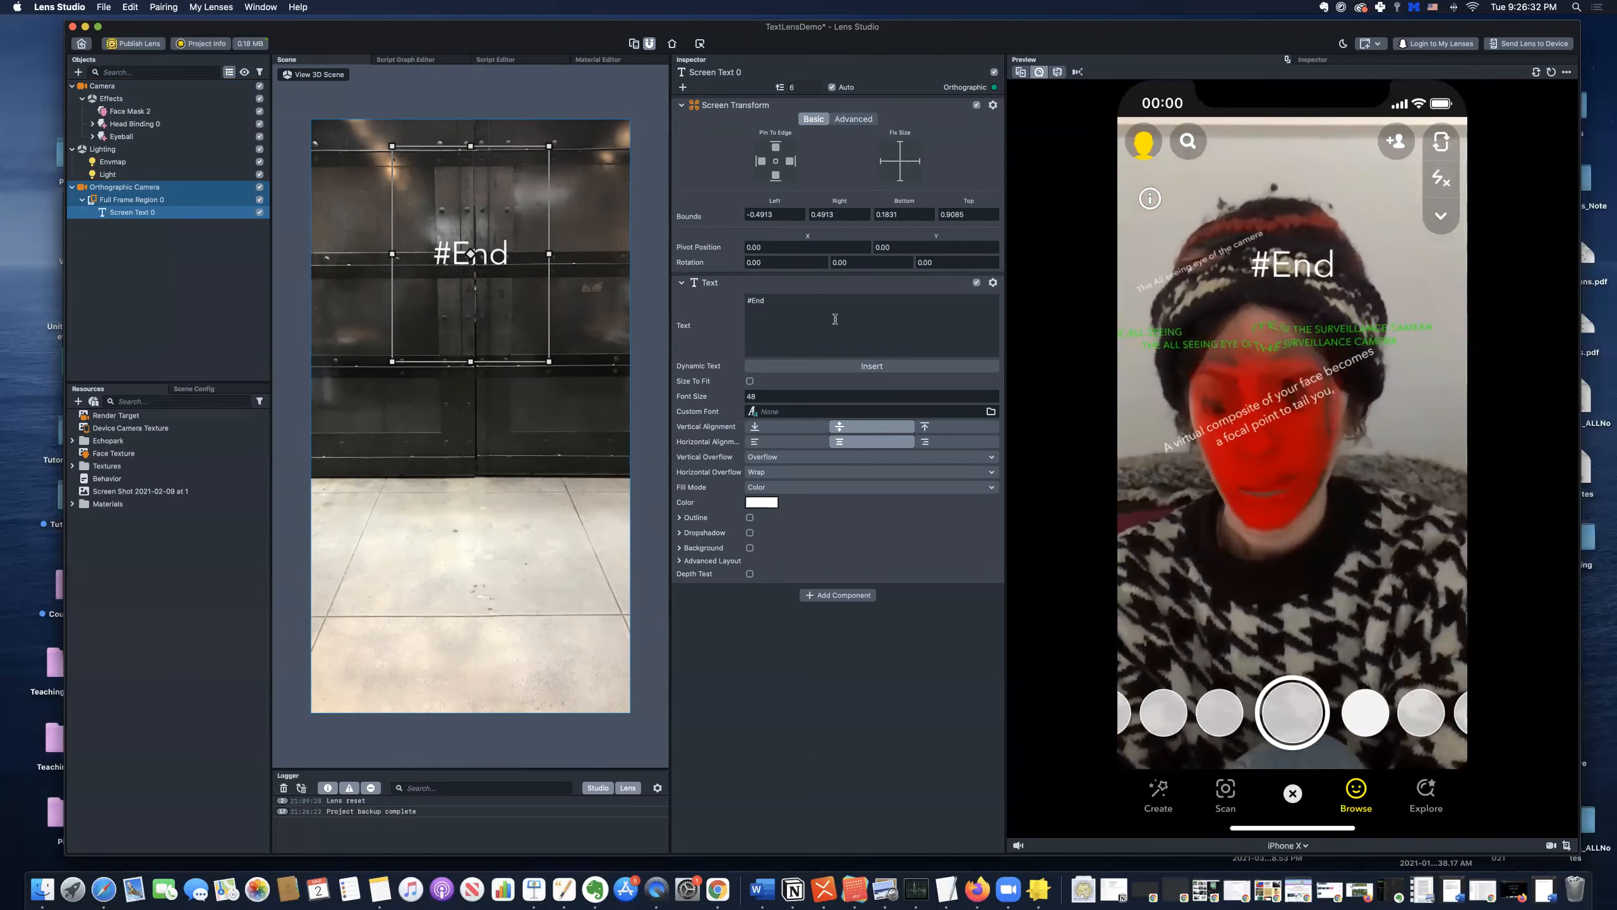
pyautogui.write('P')
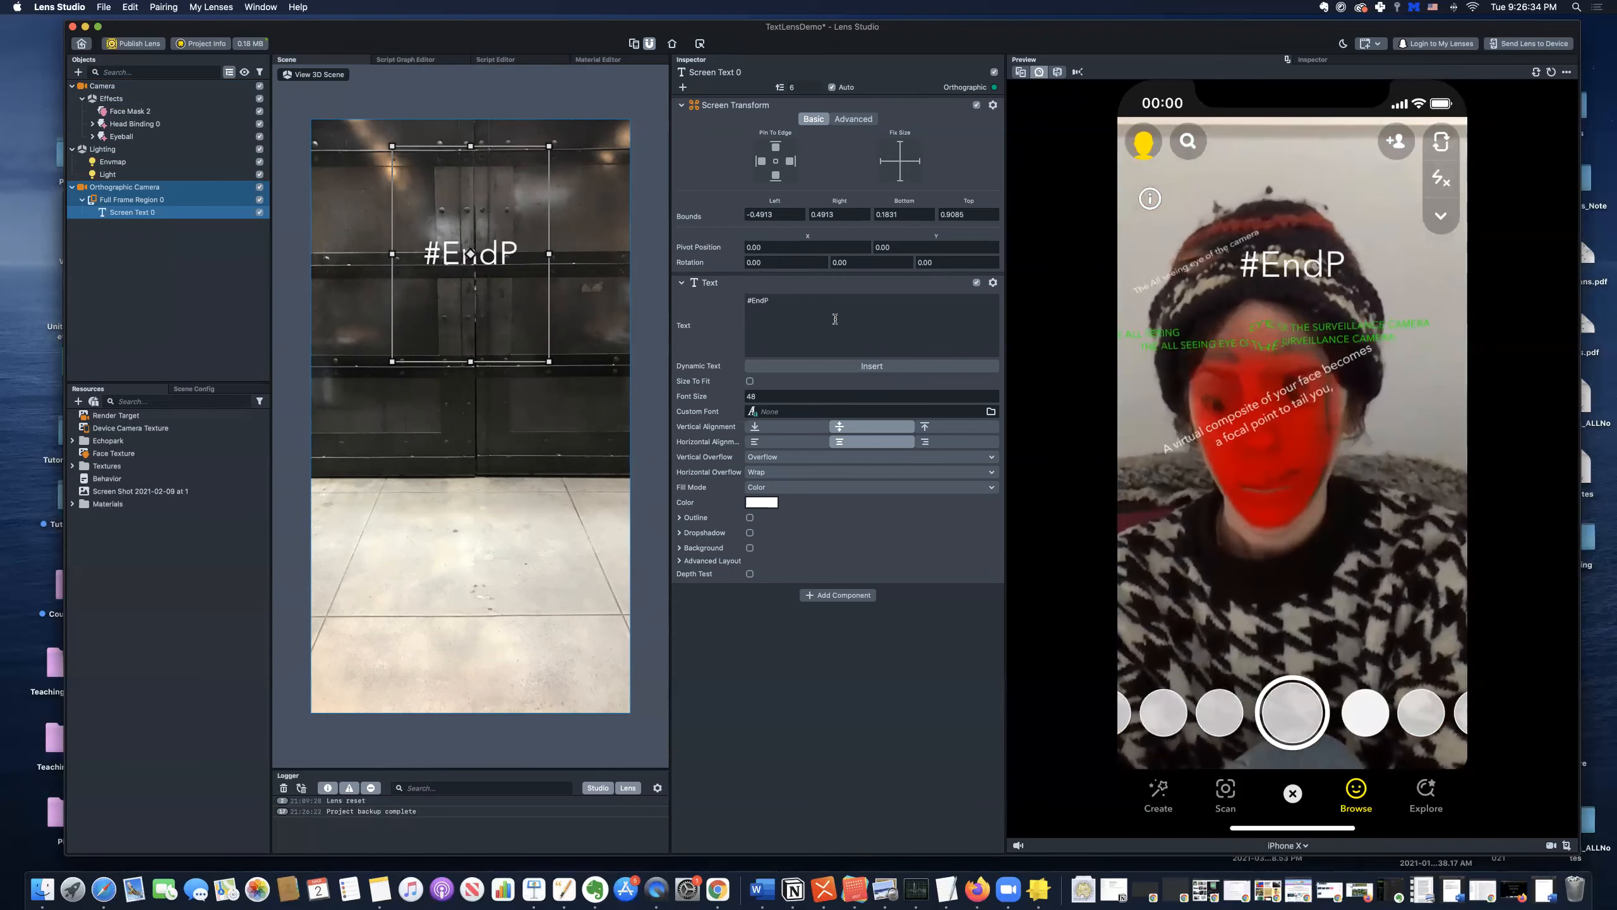
pyautogui.write('rojectGreenligt')
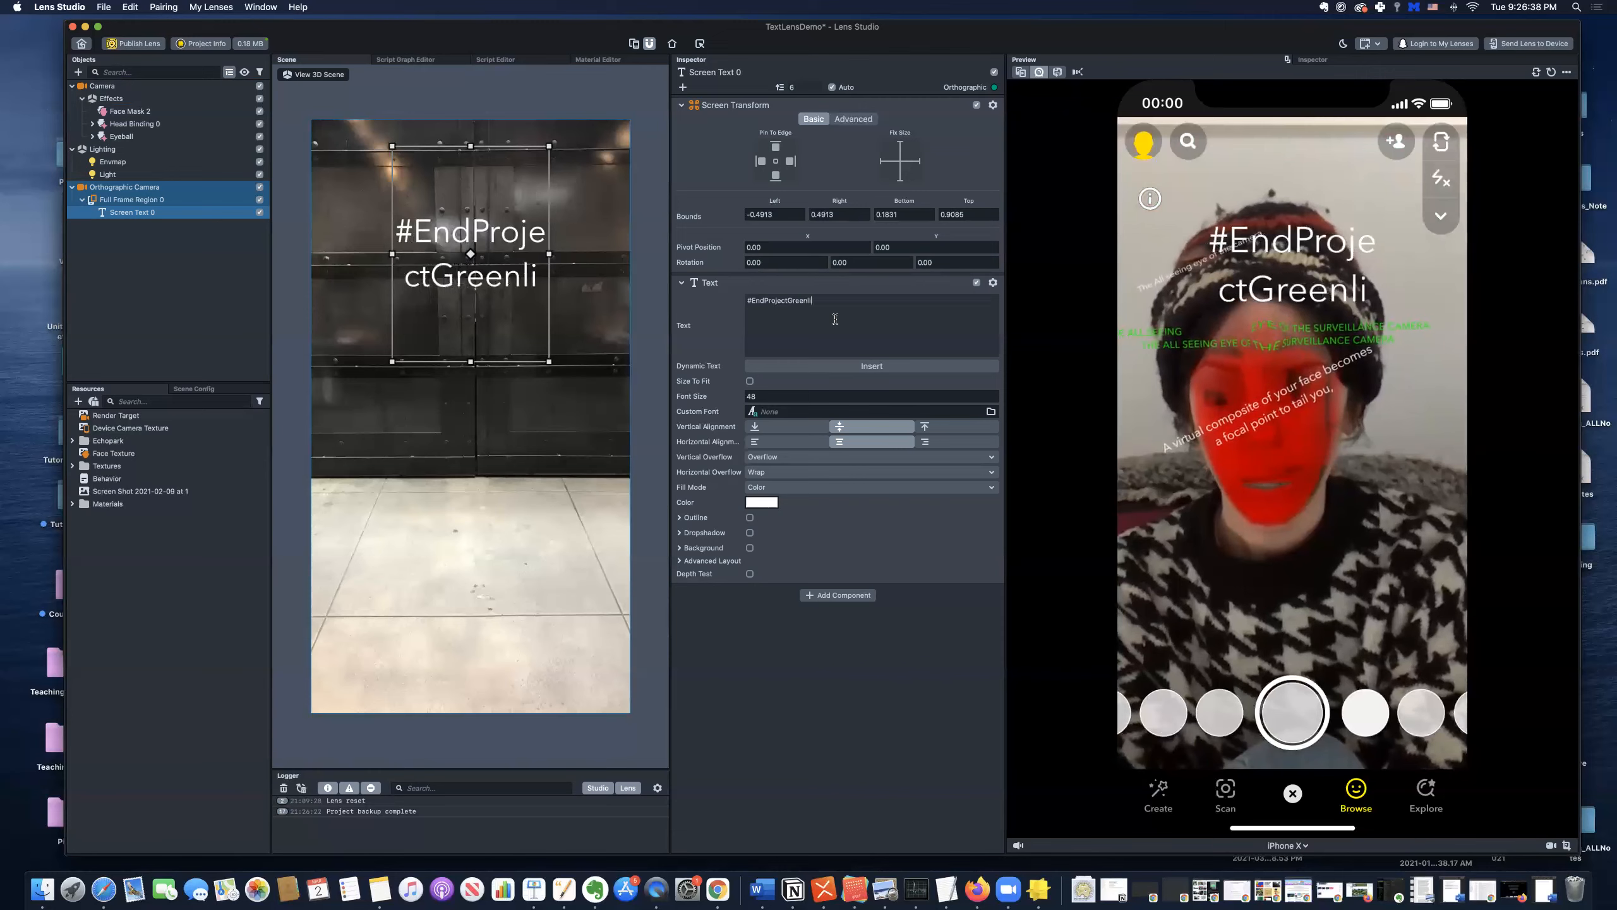
pyautogui.moveTo(462, 300)
pyautogui.mouseDown()
pyautogui.moveTo(422, 242)
pyautogui.moveTo(485, 298)
pyautogui.mouseUp()
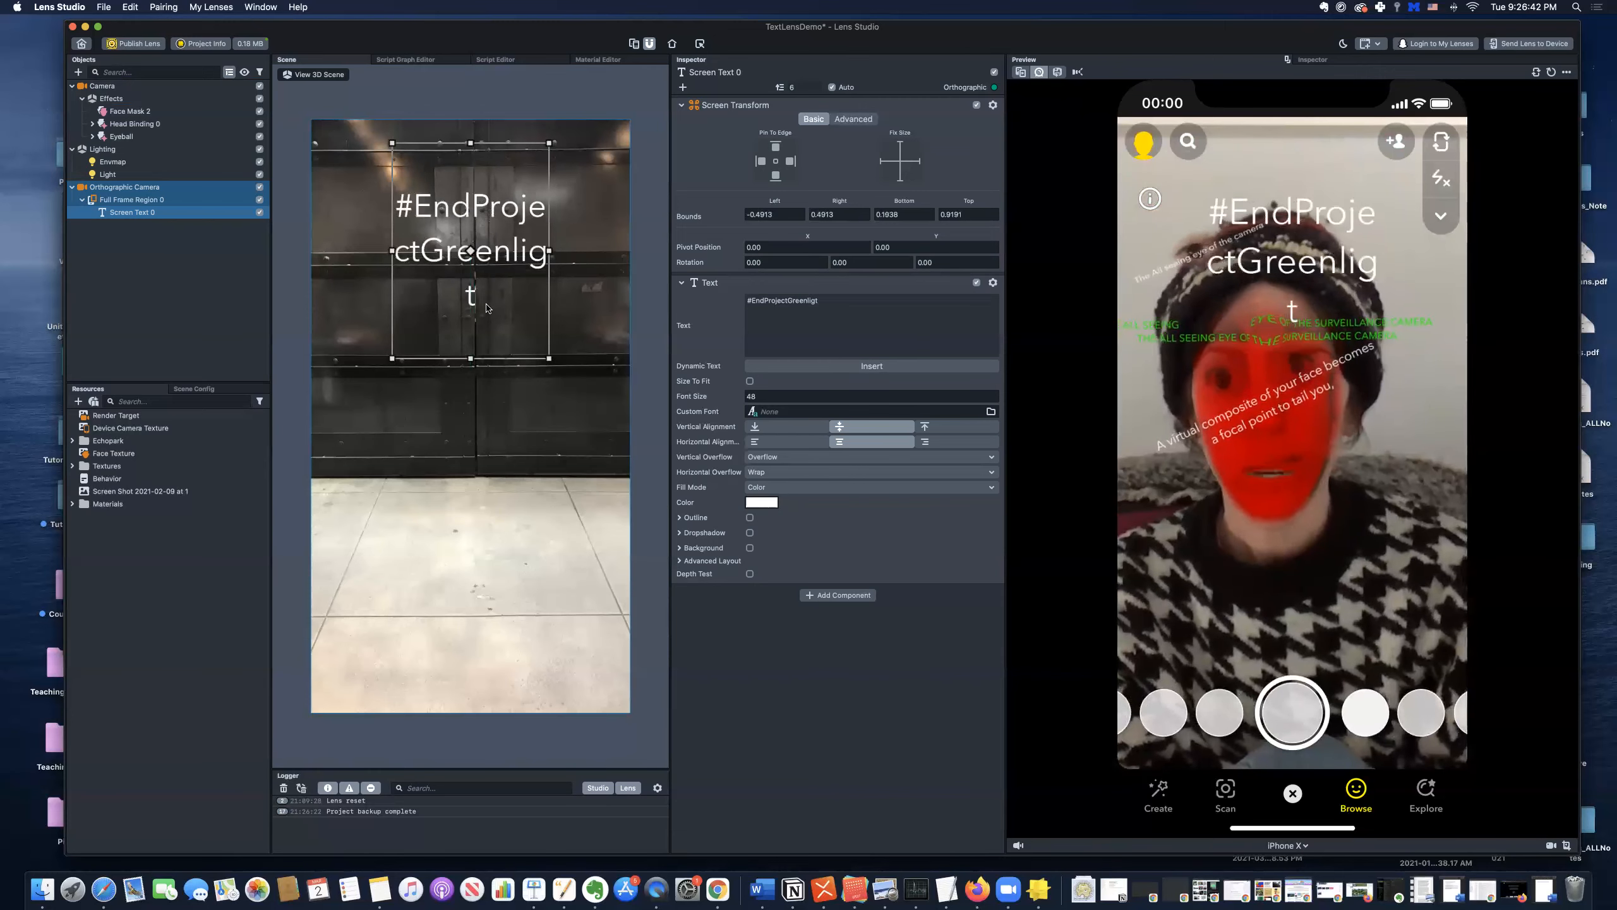
pyautogui.click(820, 304)
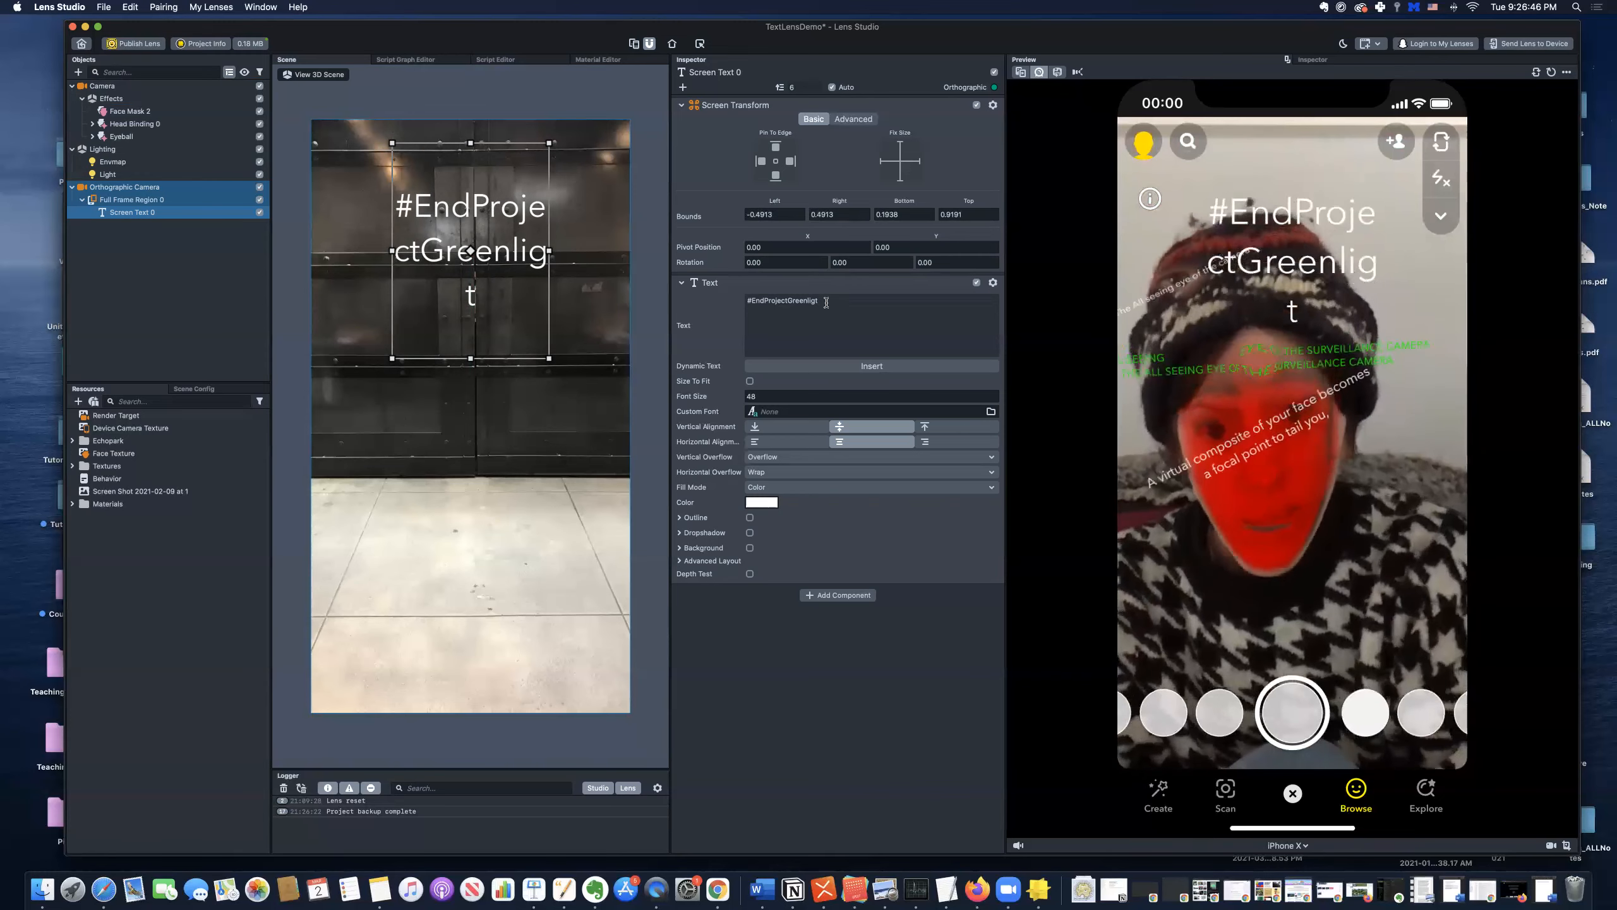
pyautogui.press('BackSpace')
pyautogui.write('ht')
pyautogui.press('super+a')
# - Remove the hash sign and separate the words so the Screen Text reads "End Project Greenlight"
pyautogui.click(850, 322)
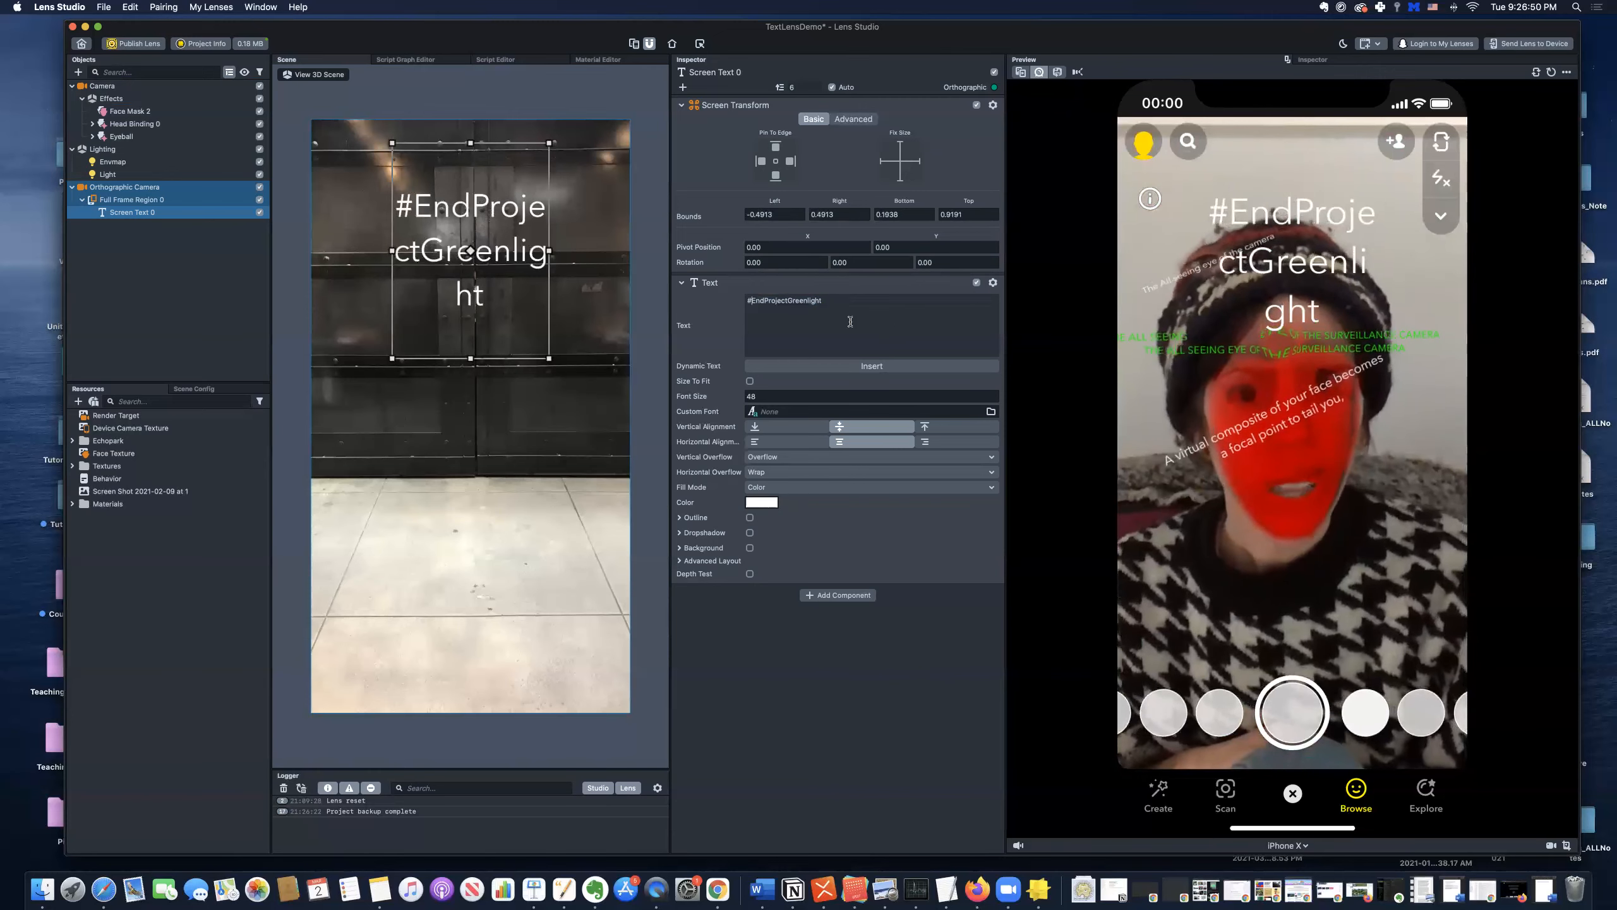
pyautogui.press('BackSpace')
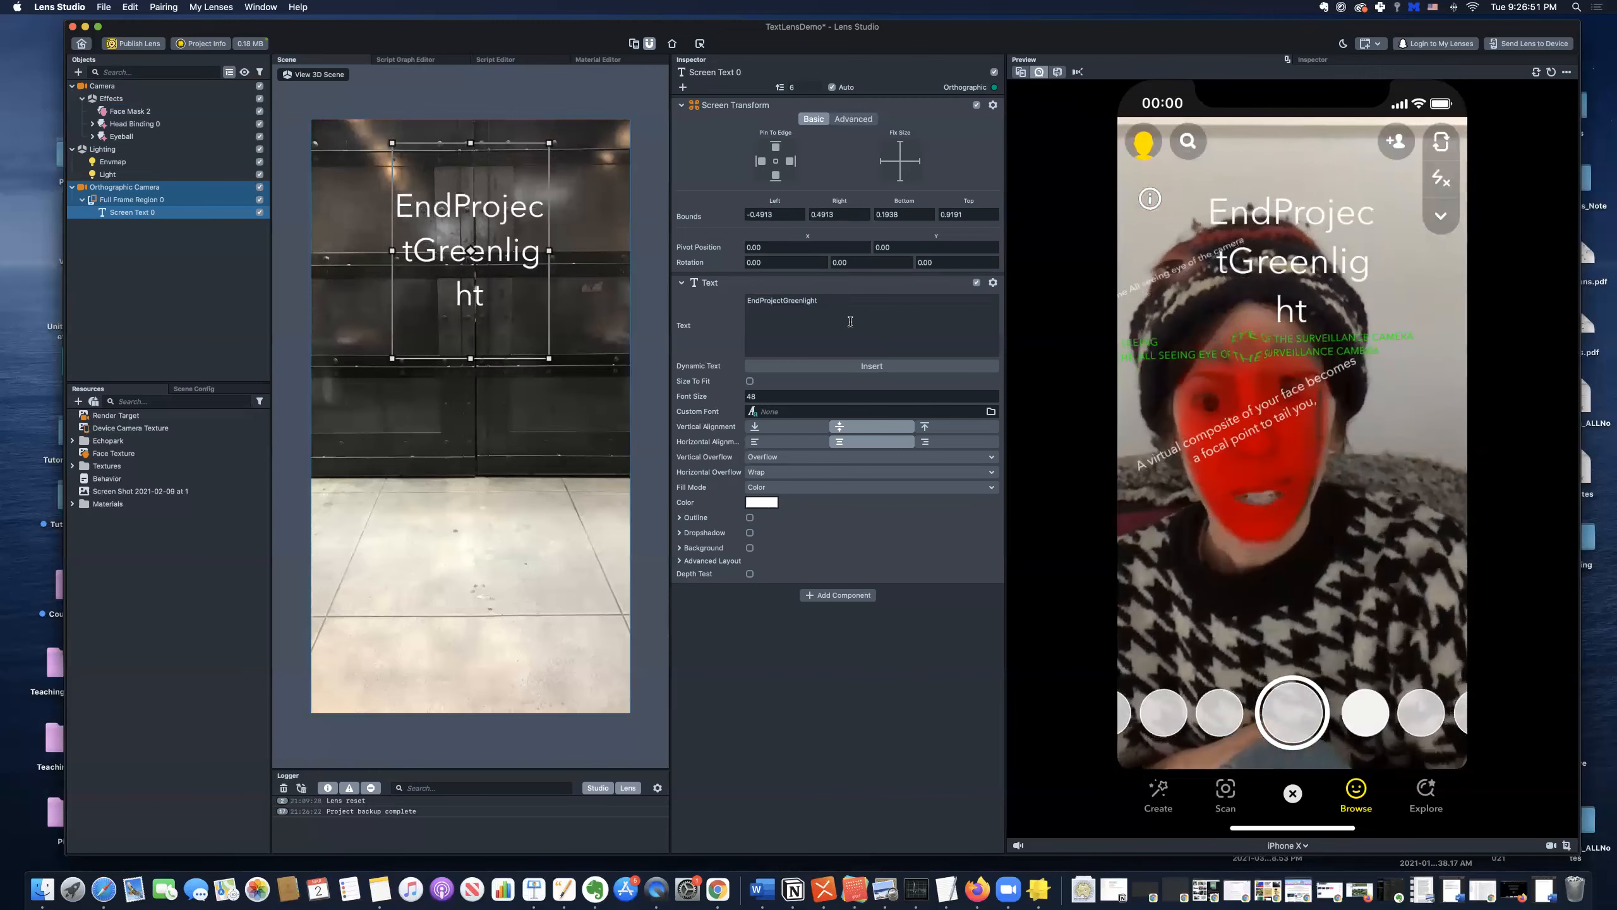
pyautogui.click(783, 300)
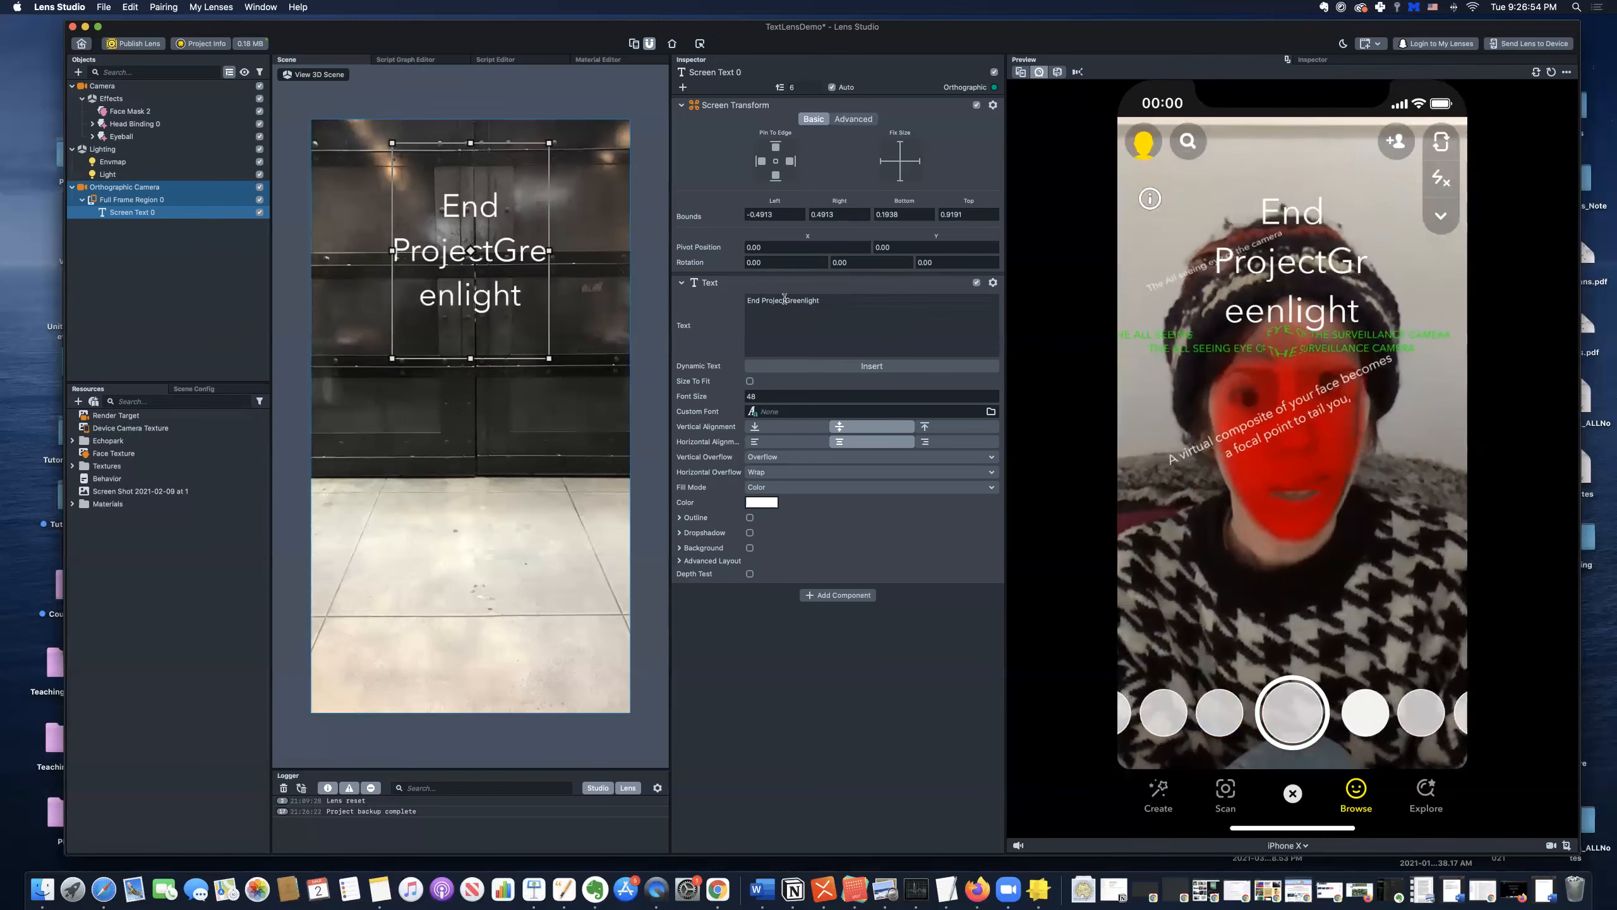
# - Set the Screen Text's font size to 26
pyautogui.doubleClick(826, 300)
pyautogui.tripleClick(826, 300)
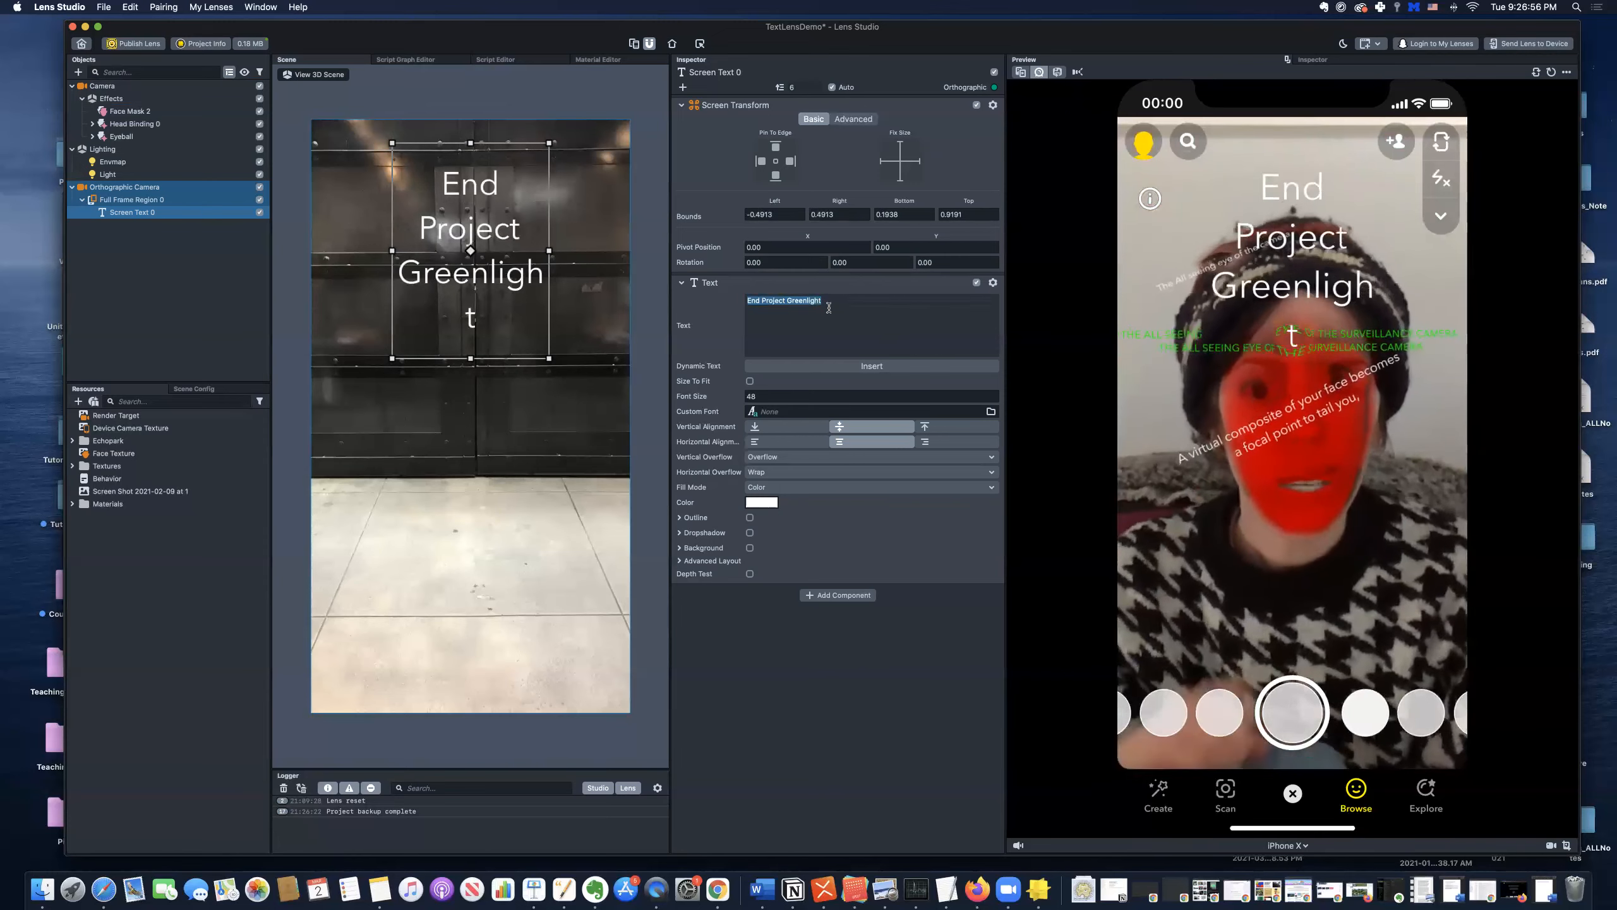
pyautogui.click(992, 399)
pyautogui.click(992, 399)
pyautogui.click(992, 399)
pyautogui.click(993, 399)
pyautogui.click(992, 399)
pyautogui.click(992, 399)
pyautogui.click(992, 399)
pyautogui.click(992, 399)
pyautogui.click(993, 400)
pyautogui.click(992, 399)
pyautogui.click(993, 399)
pyautogui.click(993, 399)
pyautogui.click(993, 399)
pyautogui.click(992, 399)
pyautogui.click(992, 399)
pyautogui.click(992, 399)
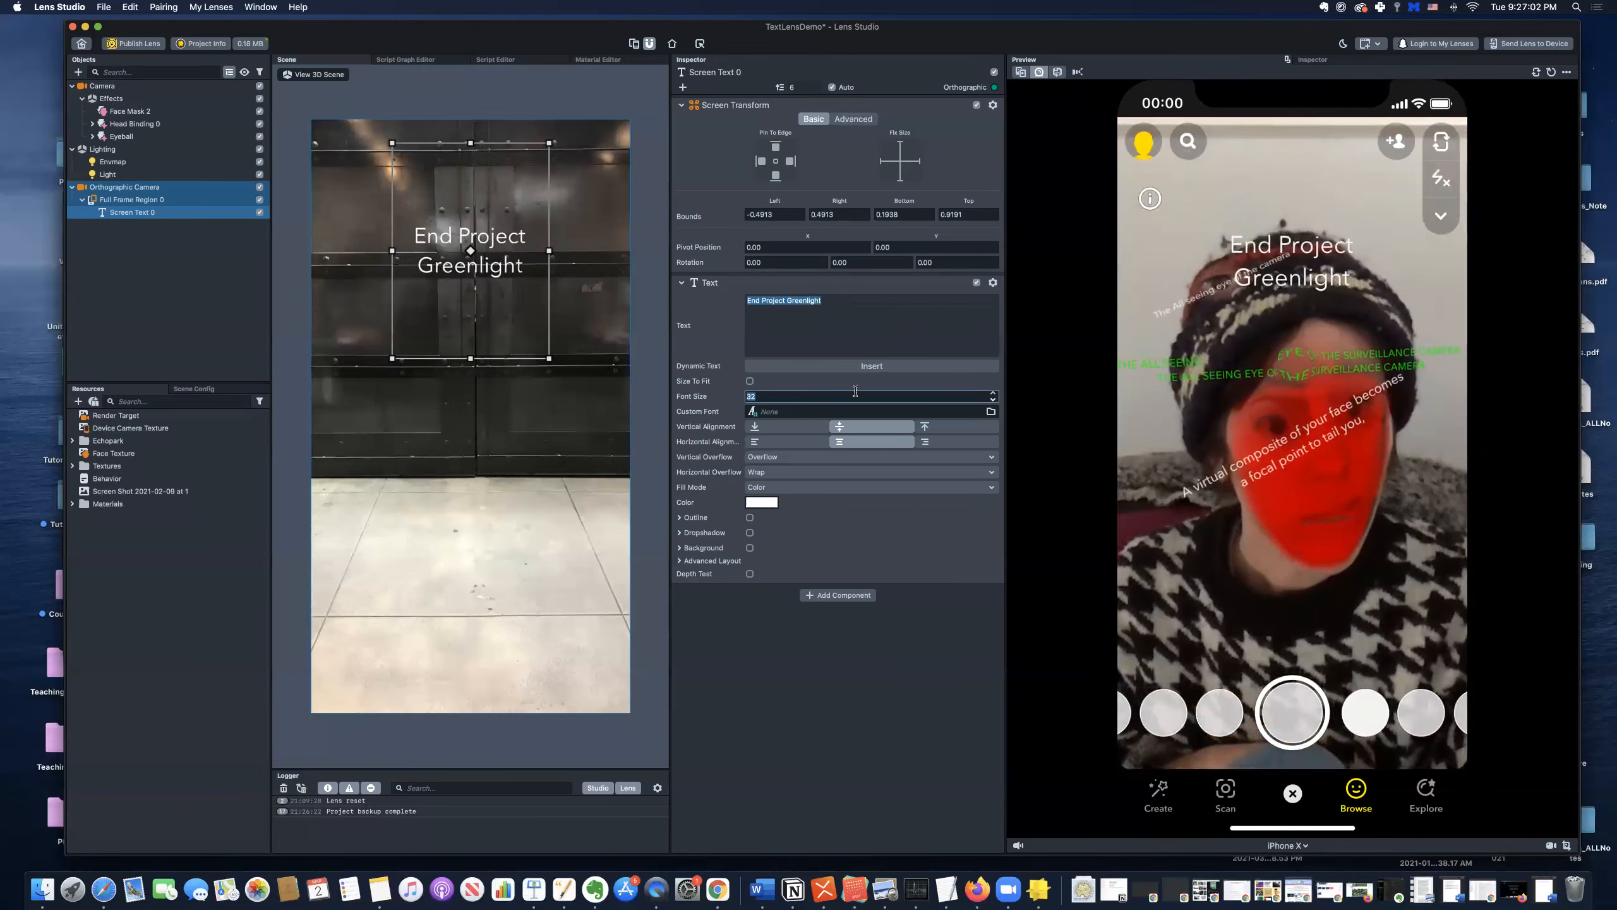
pyautogui.click(993, 399)
pyautogui.click(993, 399)
pyautogui.click(993, 399)
pyautogui.click(993, 399)
pyautogui.click(993, 400)
pyautogui.click(993, 399)
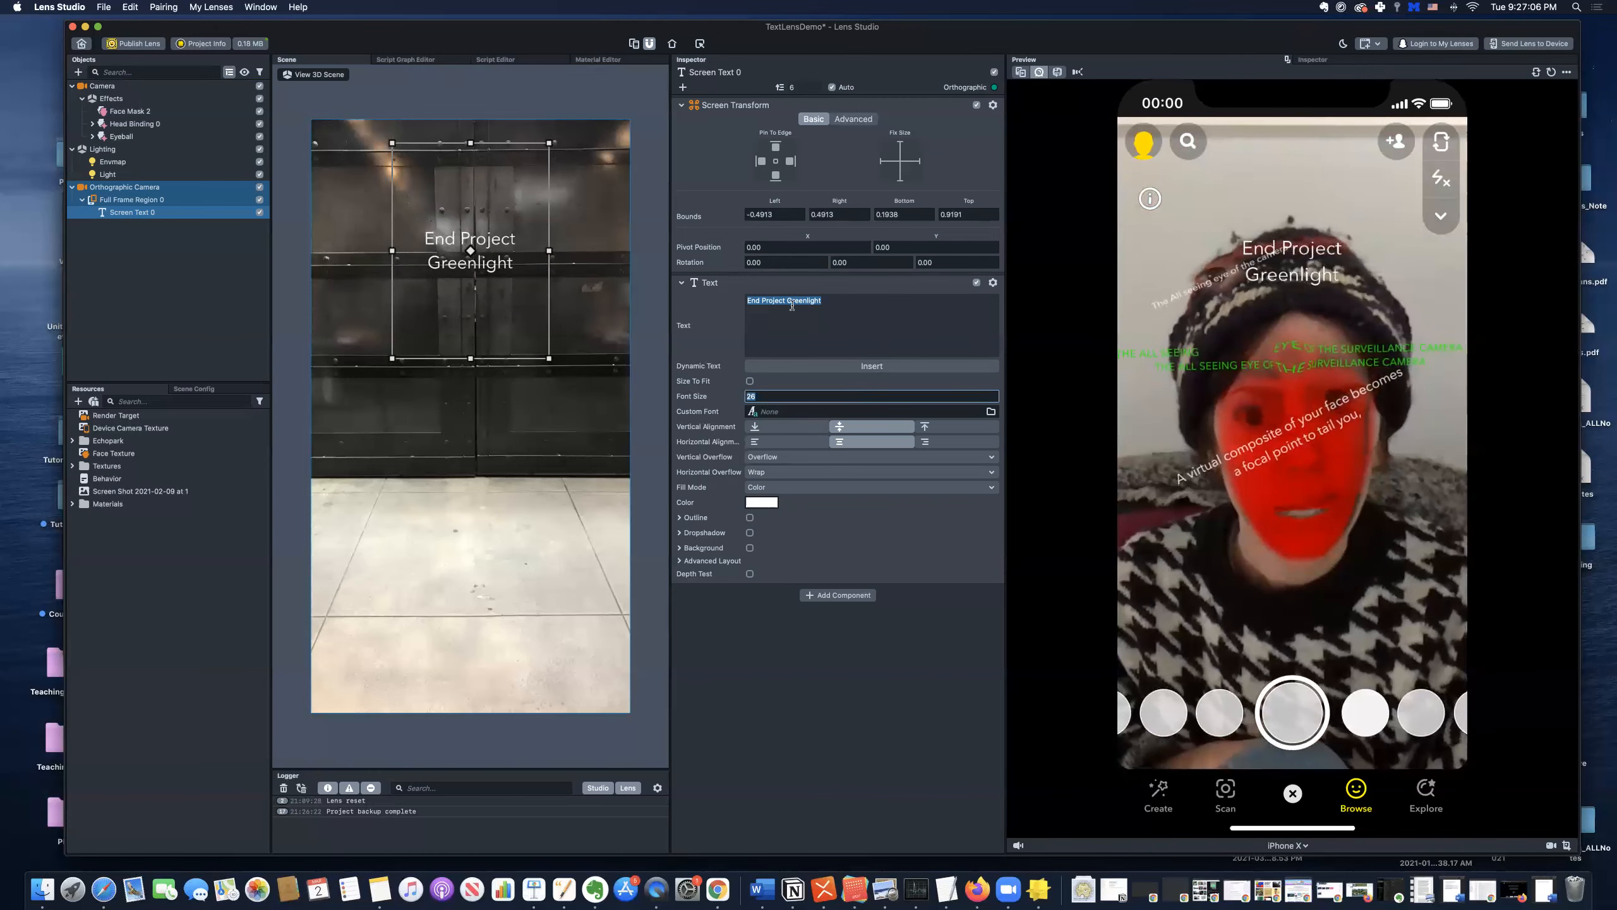
pyautogui.click(845, 315)
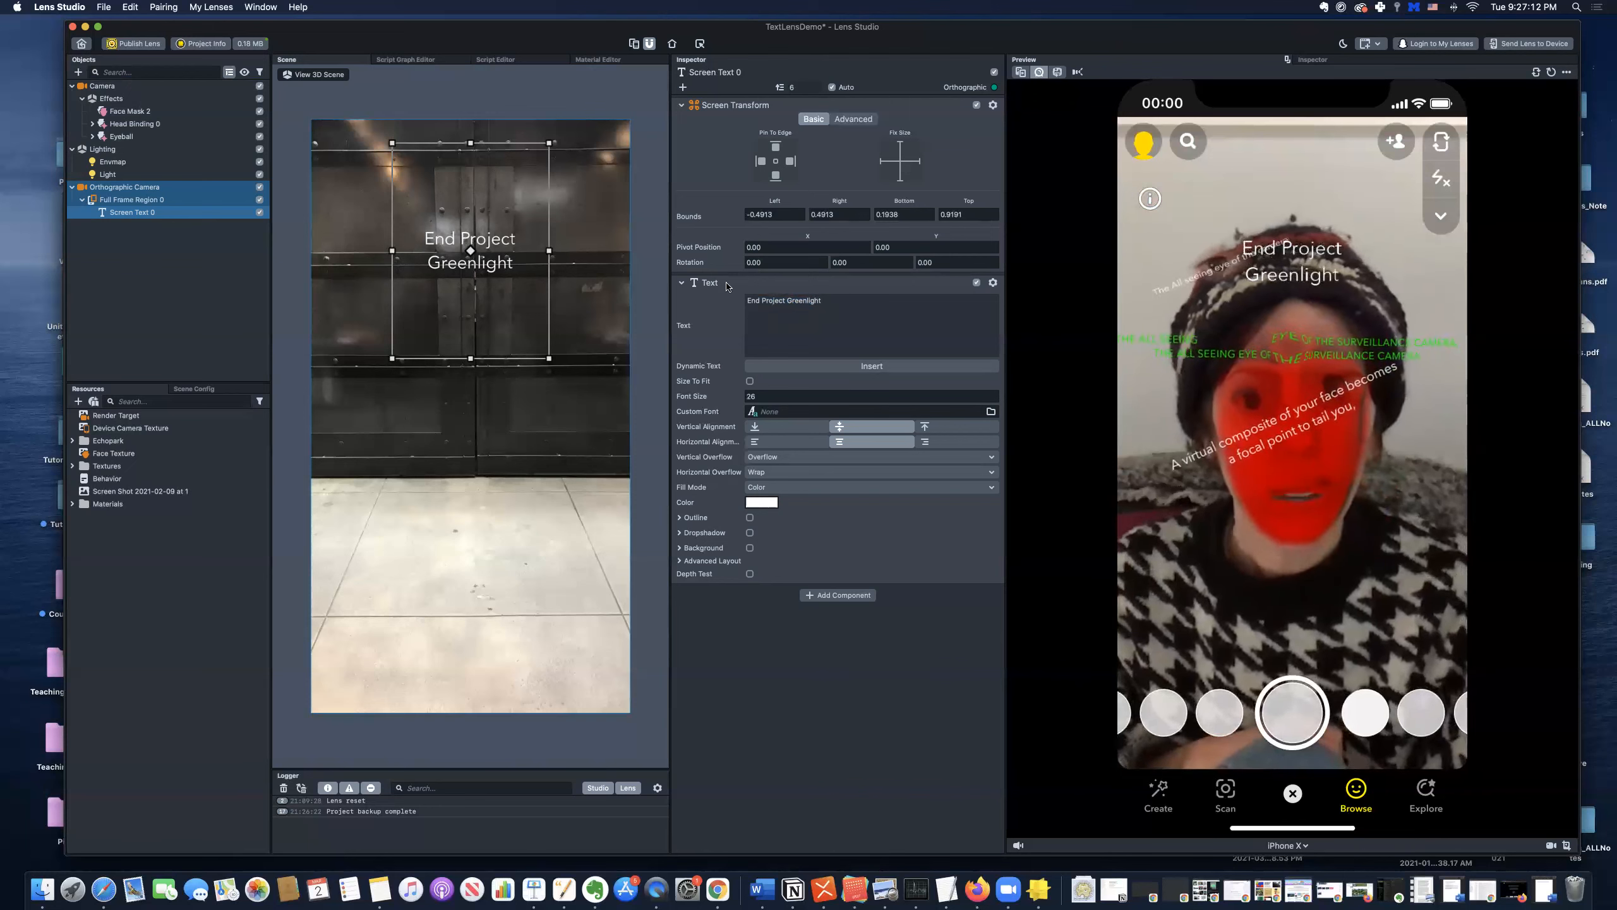
# - Align the text to its frame's top, then enlarge and reposition the frame to bounds about -0.65 to 0.65 horizontally and 0.00 to 0.84 vertically
pyautogui.click(935, 428)
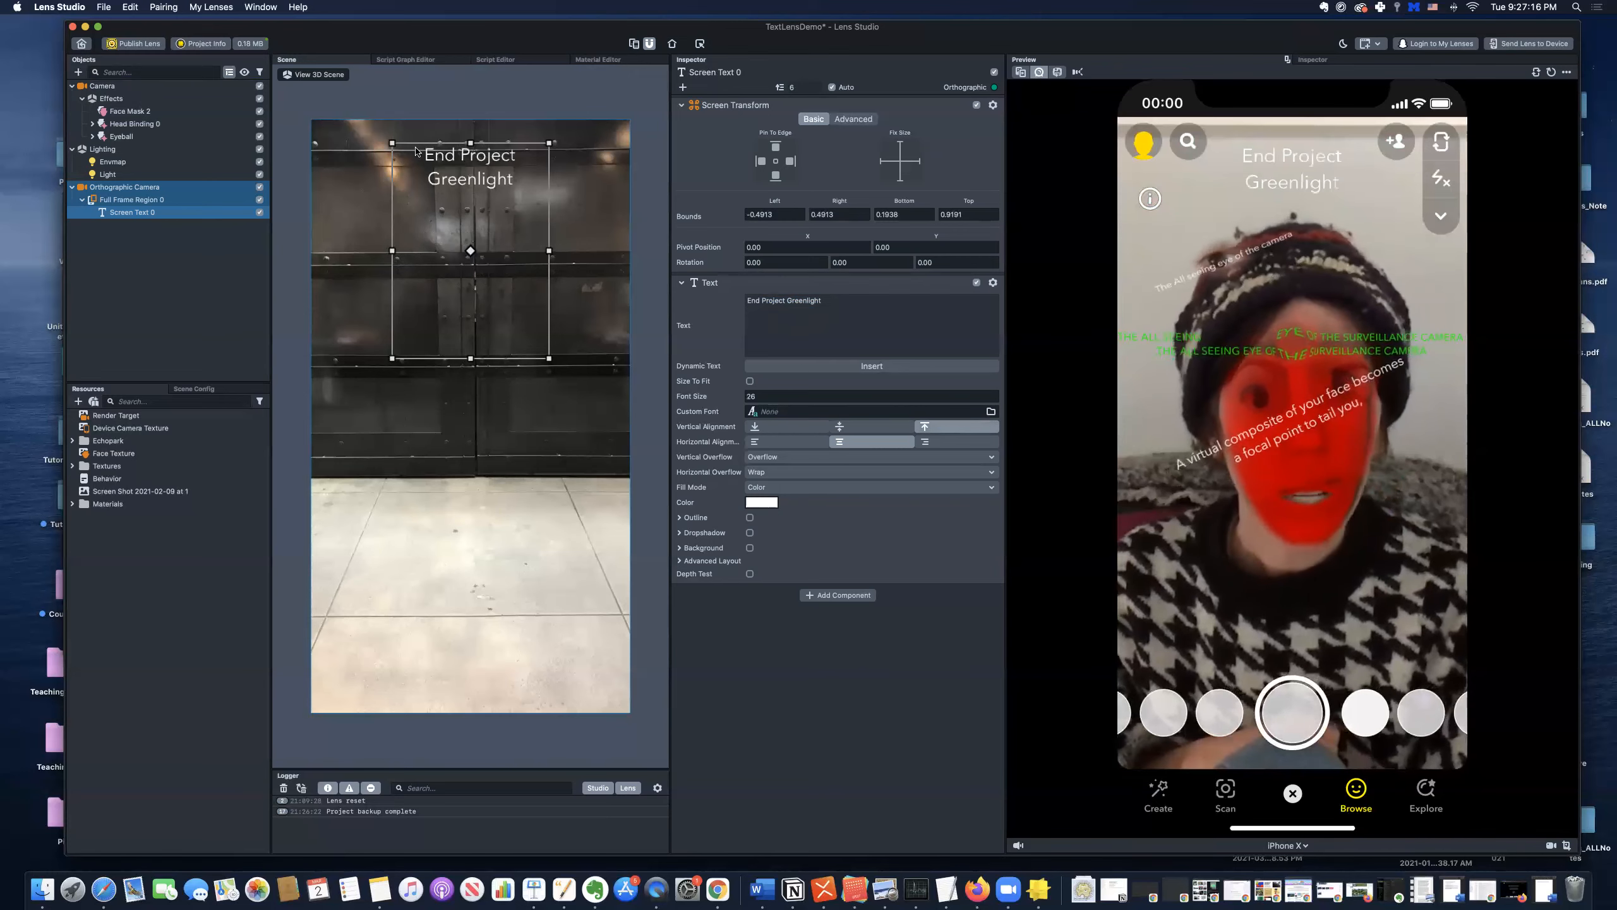
pyautogui.moveTo(475, 355); pyautogui.dragTo(484, 616)
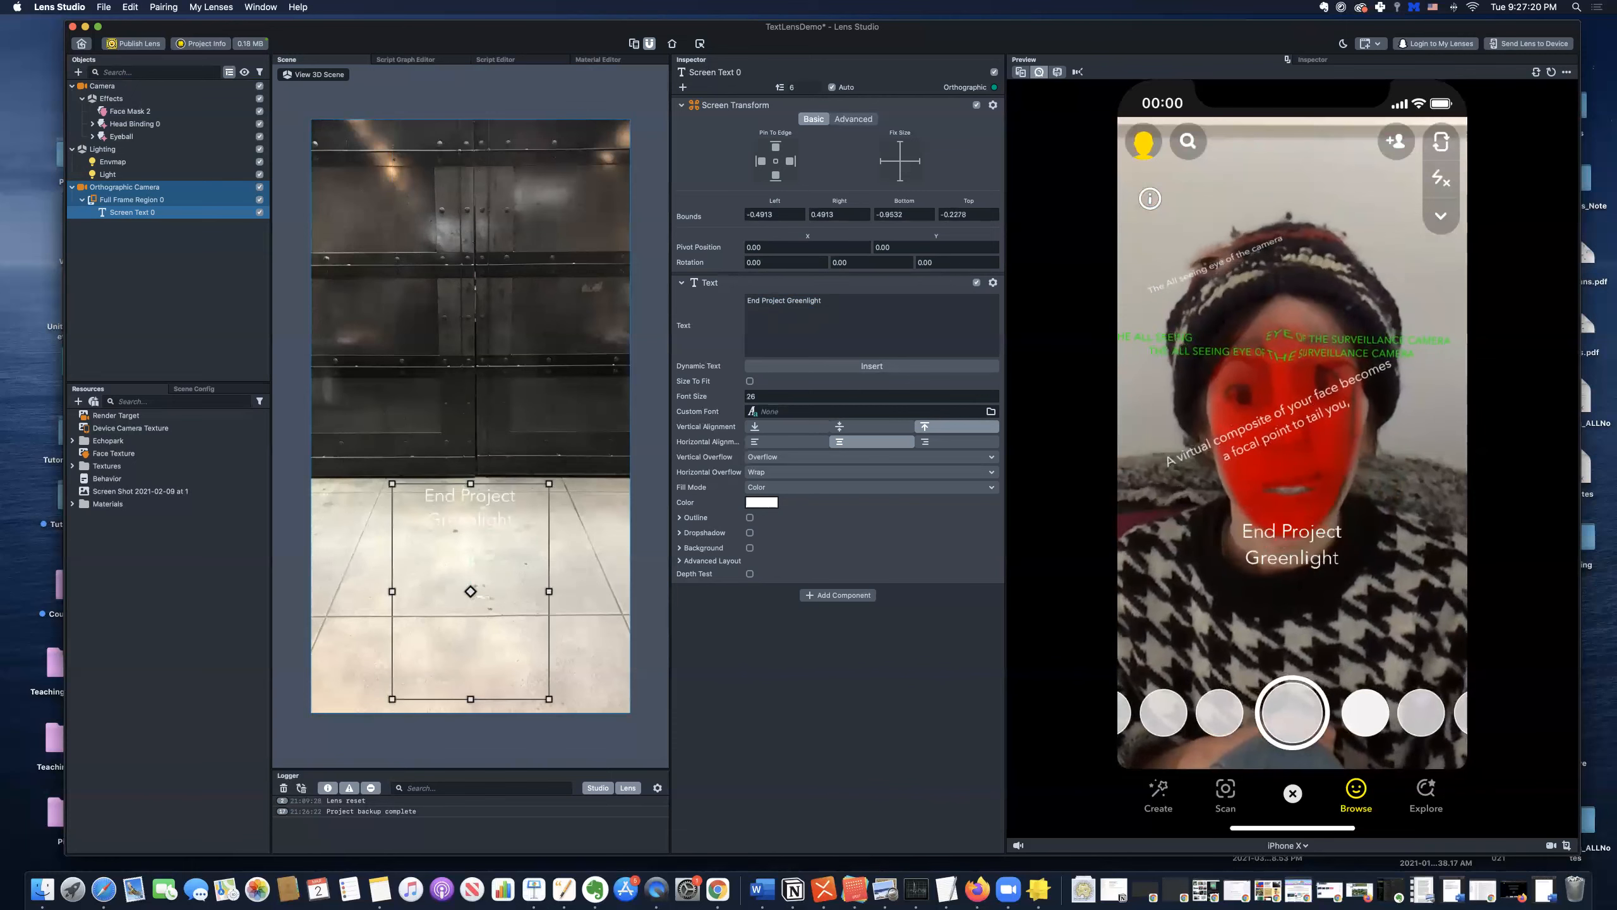
pyautogui.moveTo(550, 482); pyautogui.dragTo(600, 447)
pyautogui.moveTo(507, 527); pyautogui.dragTo(474, 244)
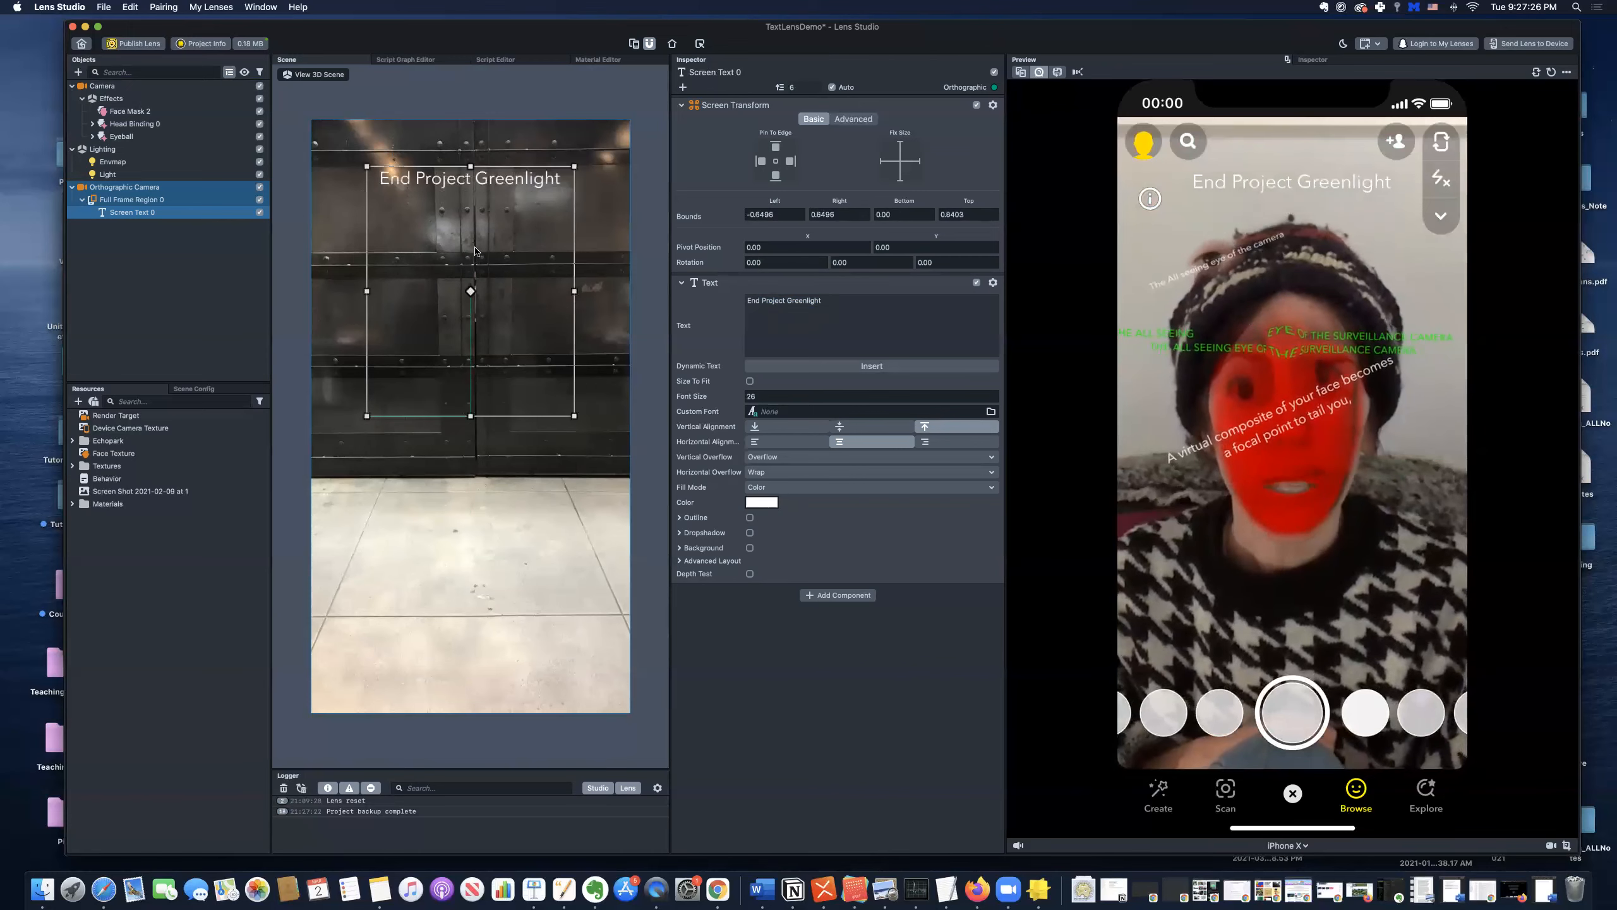
# - Try the centre and bottom vertical alignments on the Screen Text, then restore top alignment
pyautogui.click(872, 427)
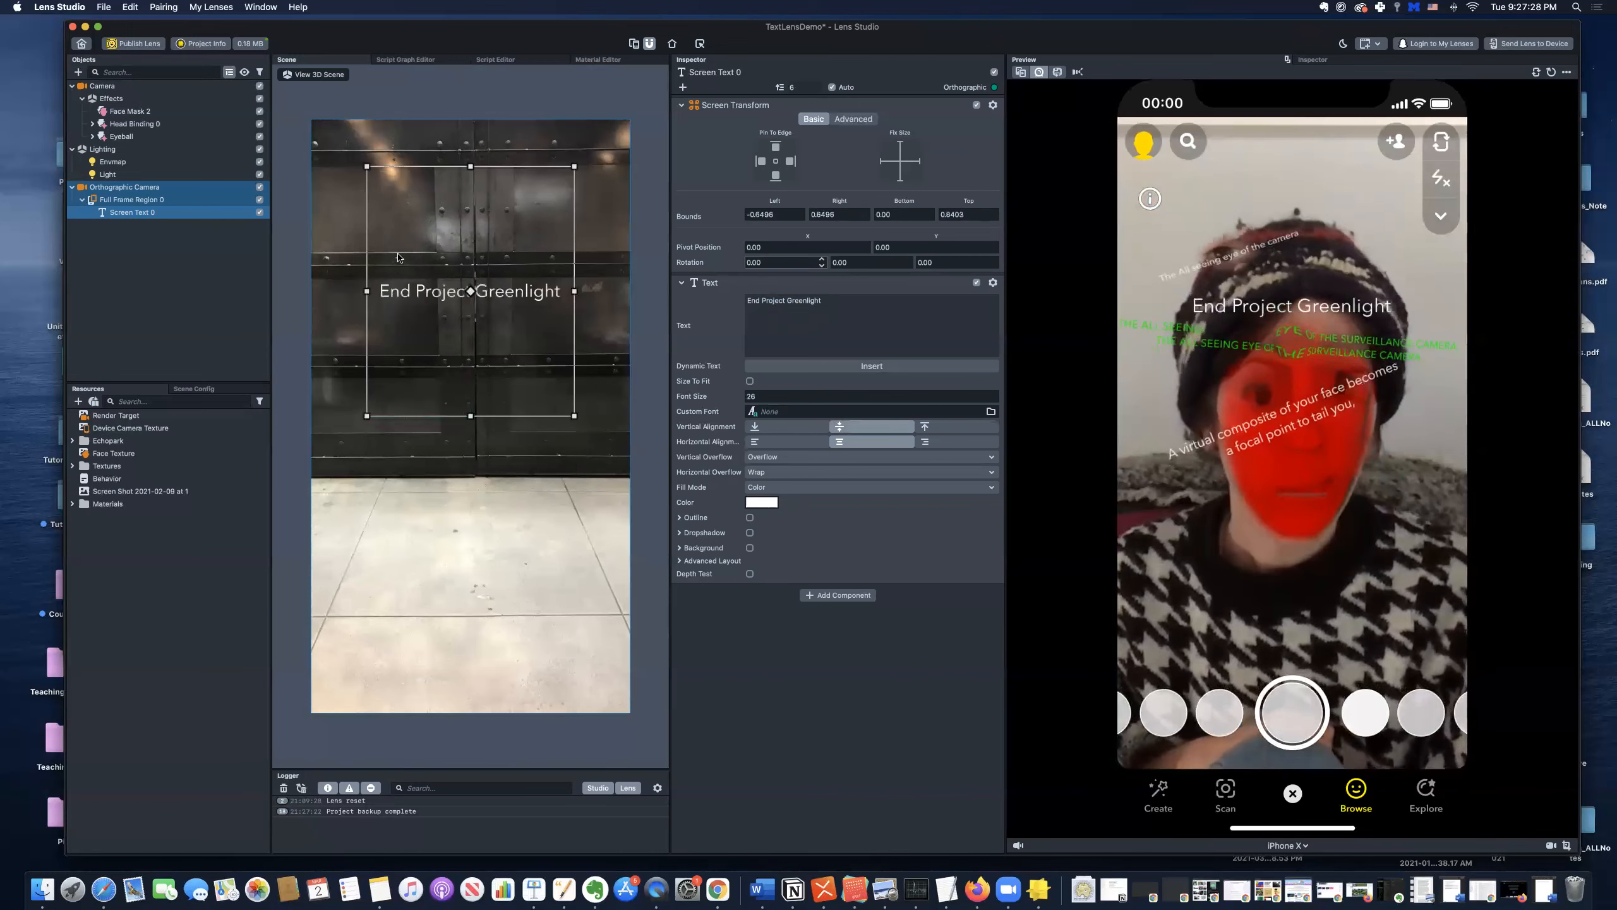
pyautogui.click(786, 430)
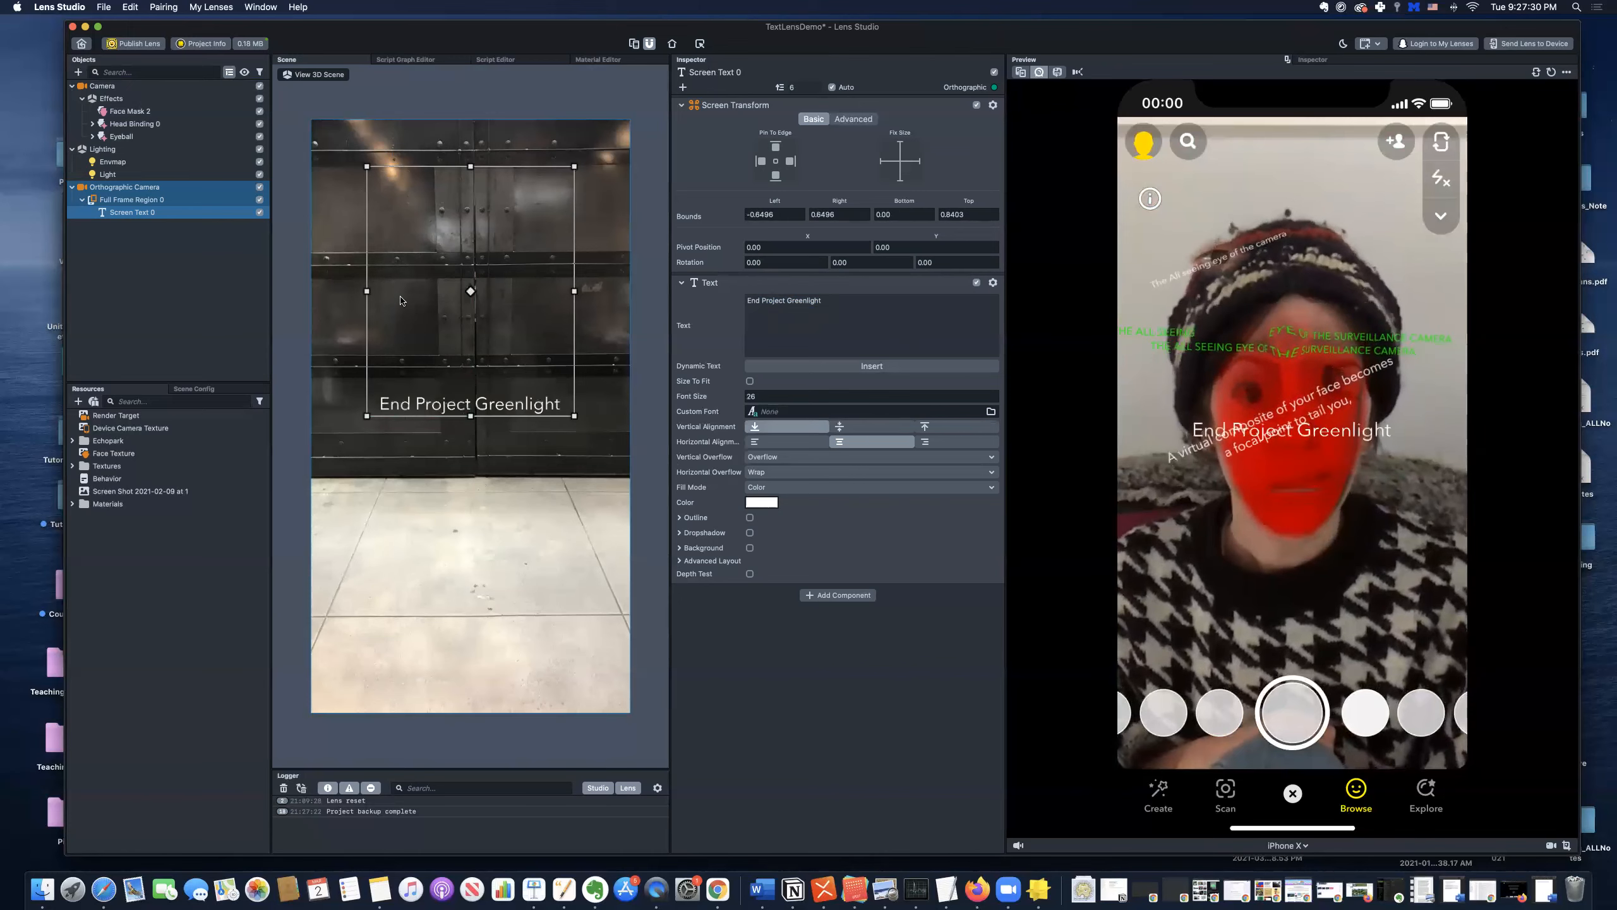
pyautogui.click(939, 427)
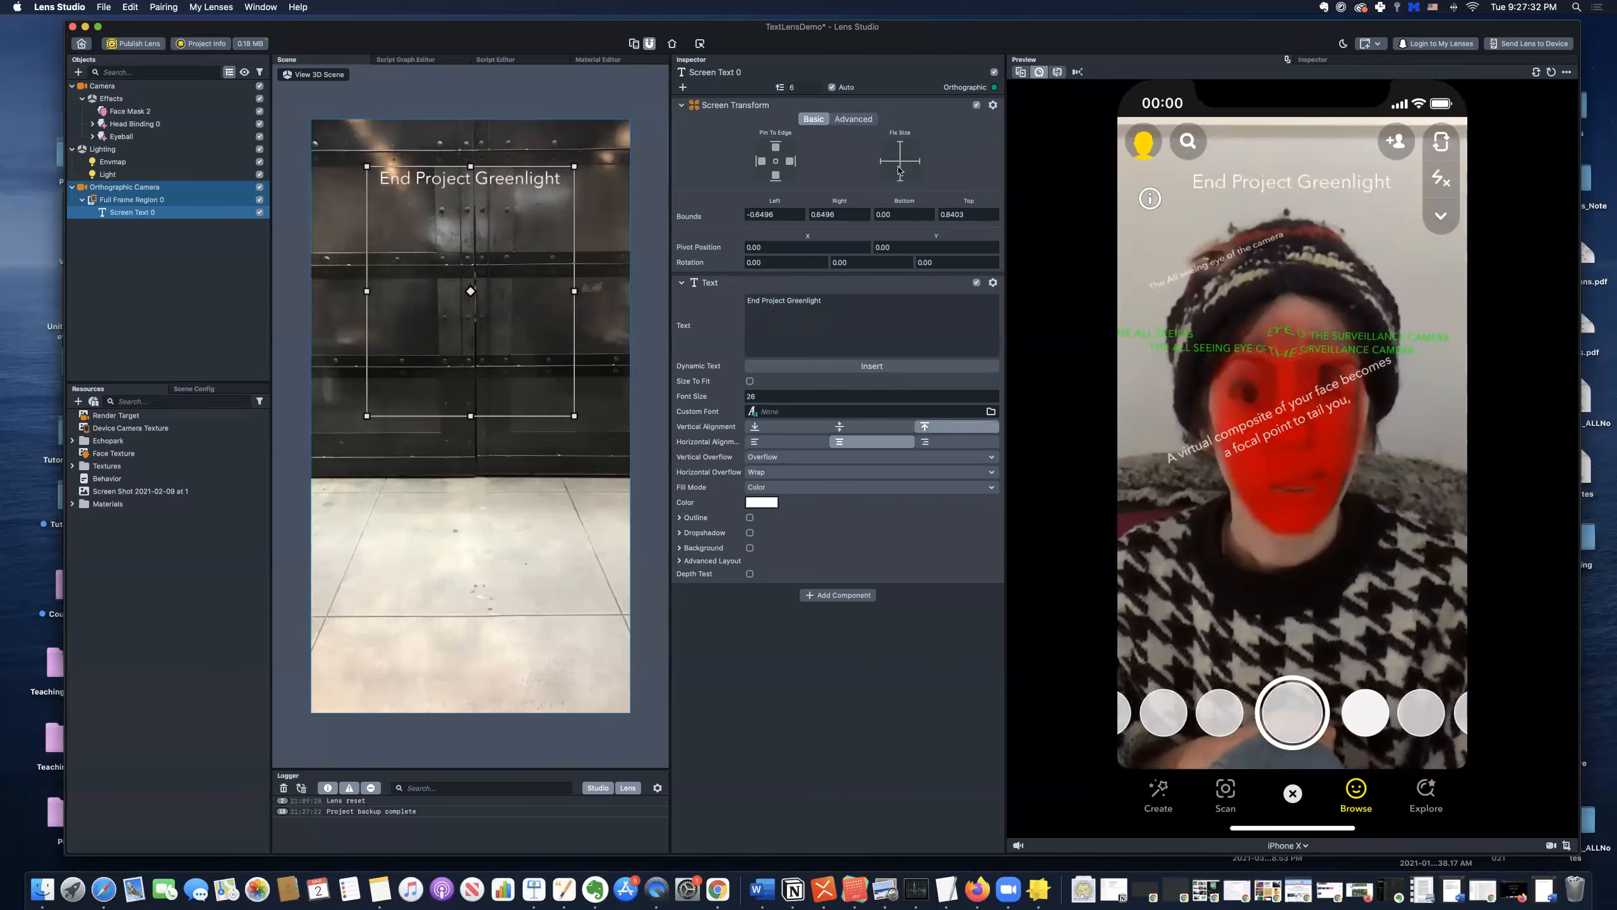
# - Extend the Screen Text's frame downward to a bottom bound of about -0.68, testing bottom alignment before returning to top alignment
pyautogui.moveTo(469, 418); pyautogui.dragTo(471, 696)
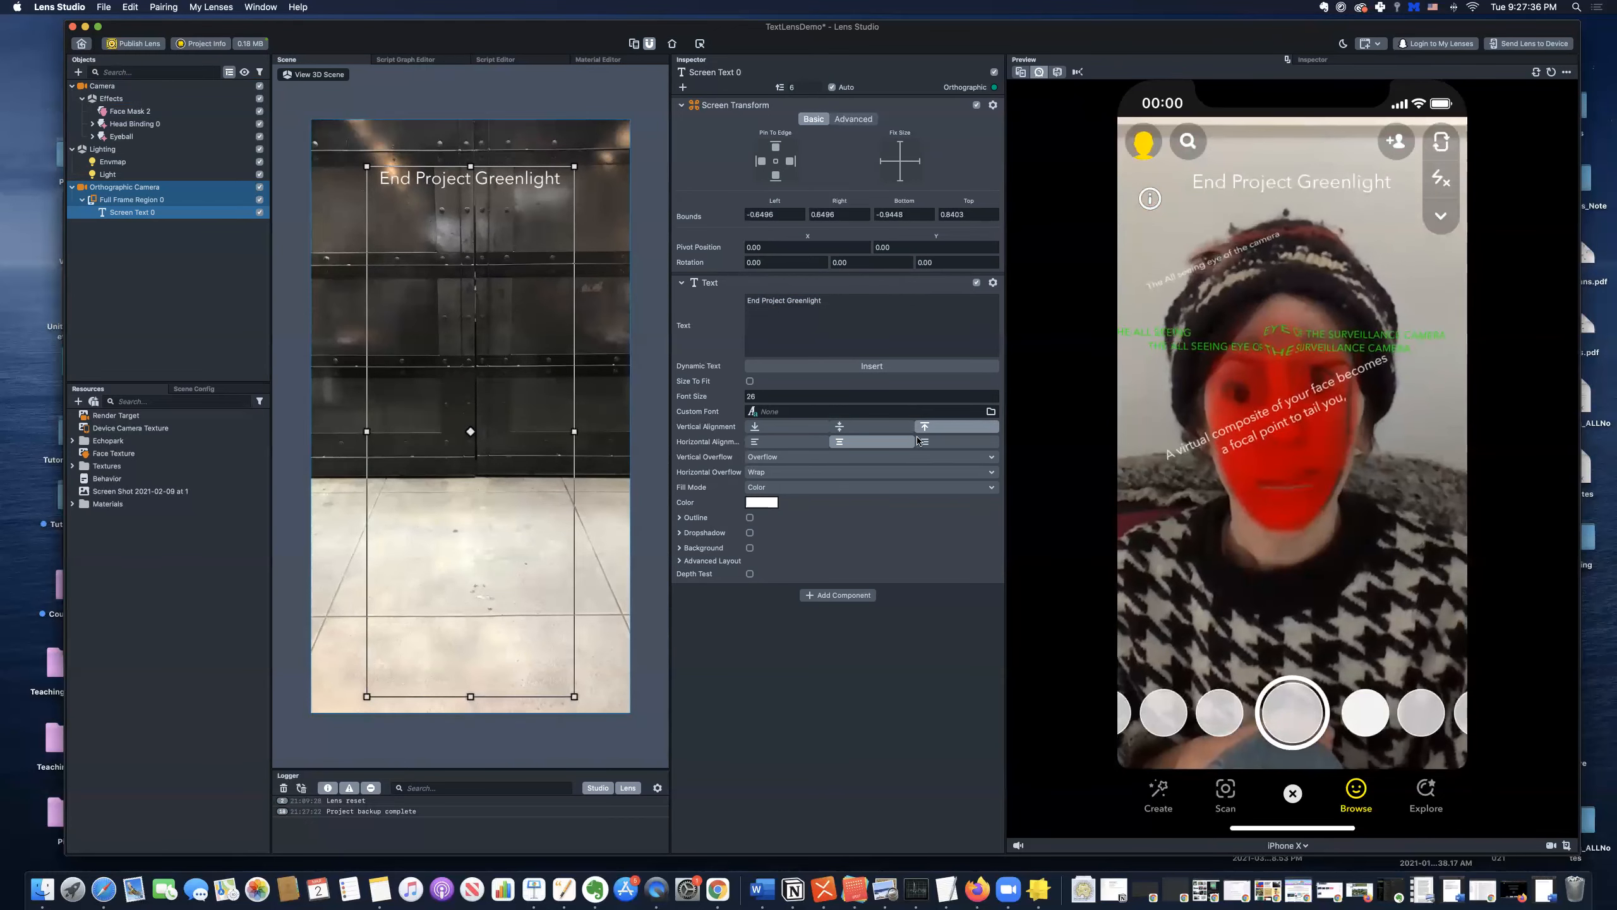
pyautogui.click(787, 426)
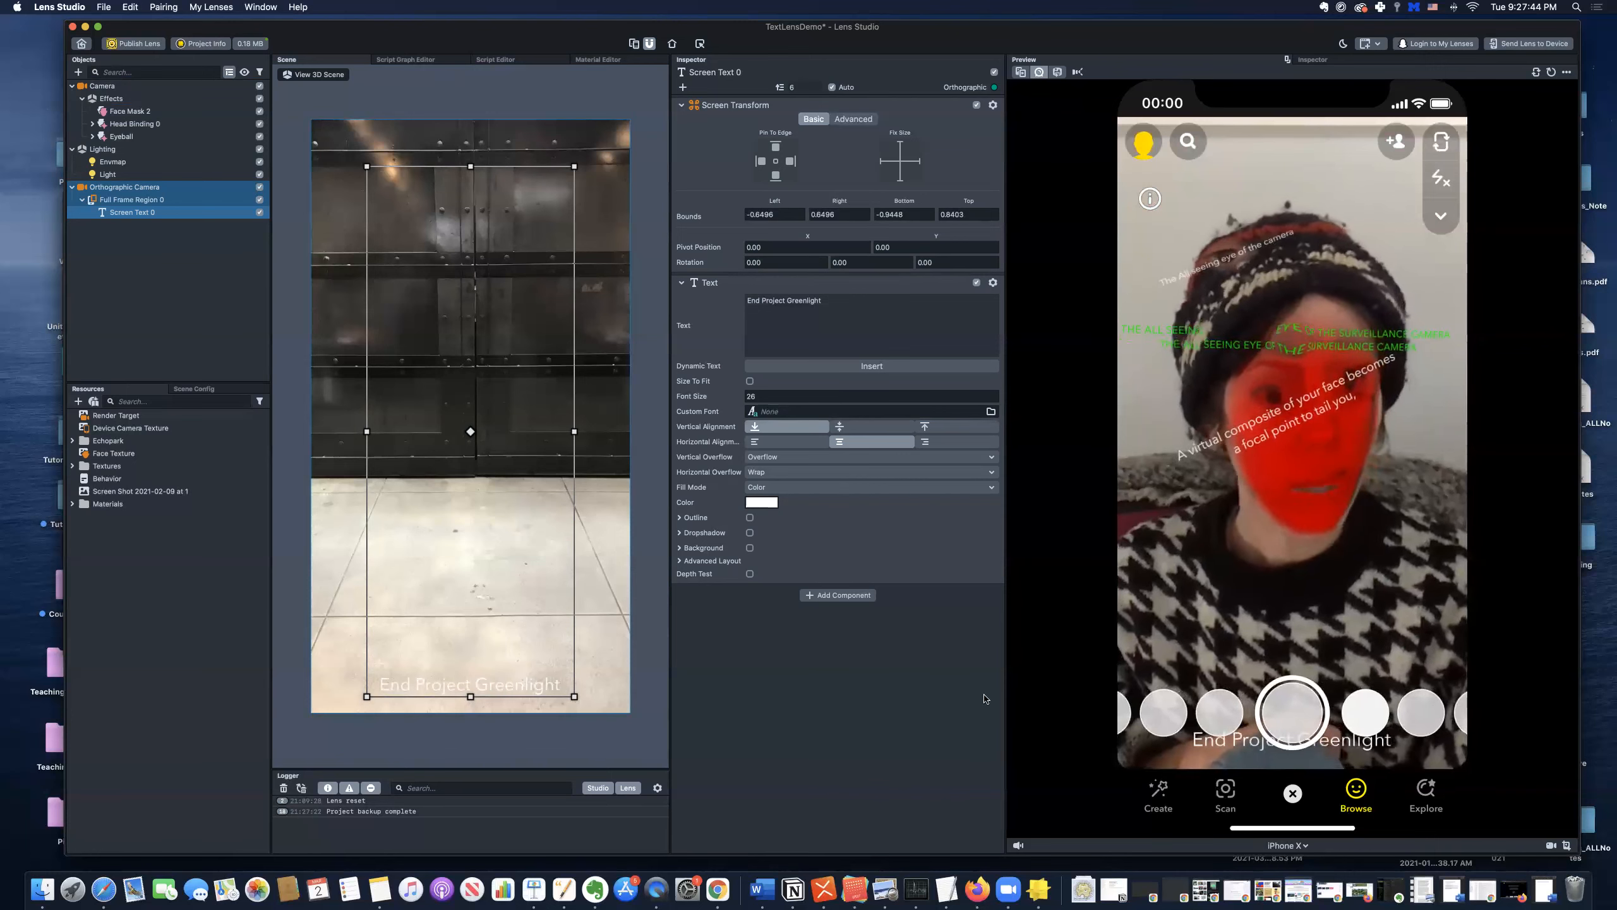
pyautogui.moveTo(474, 696); pyautogui.dragTo(479, 619)
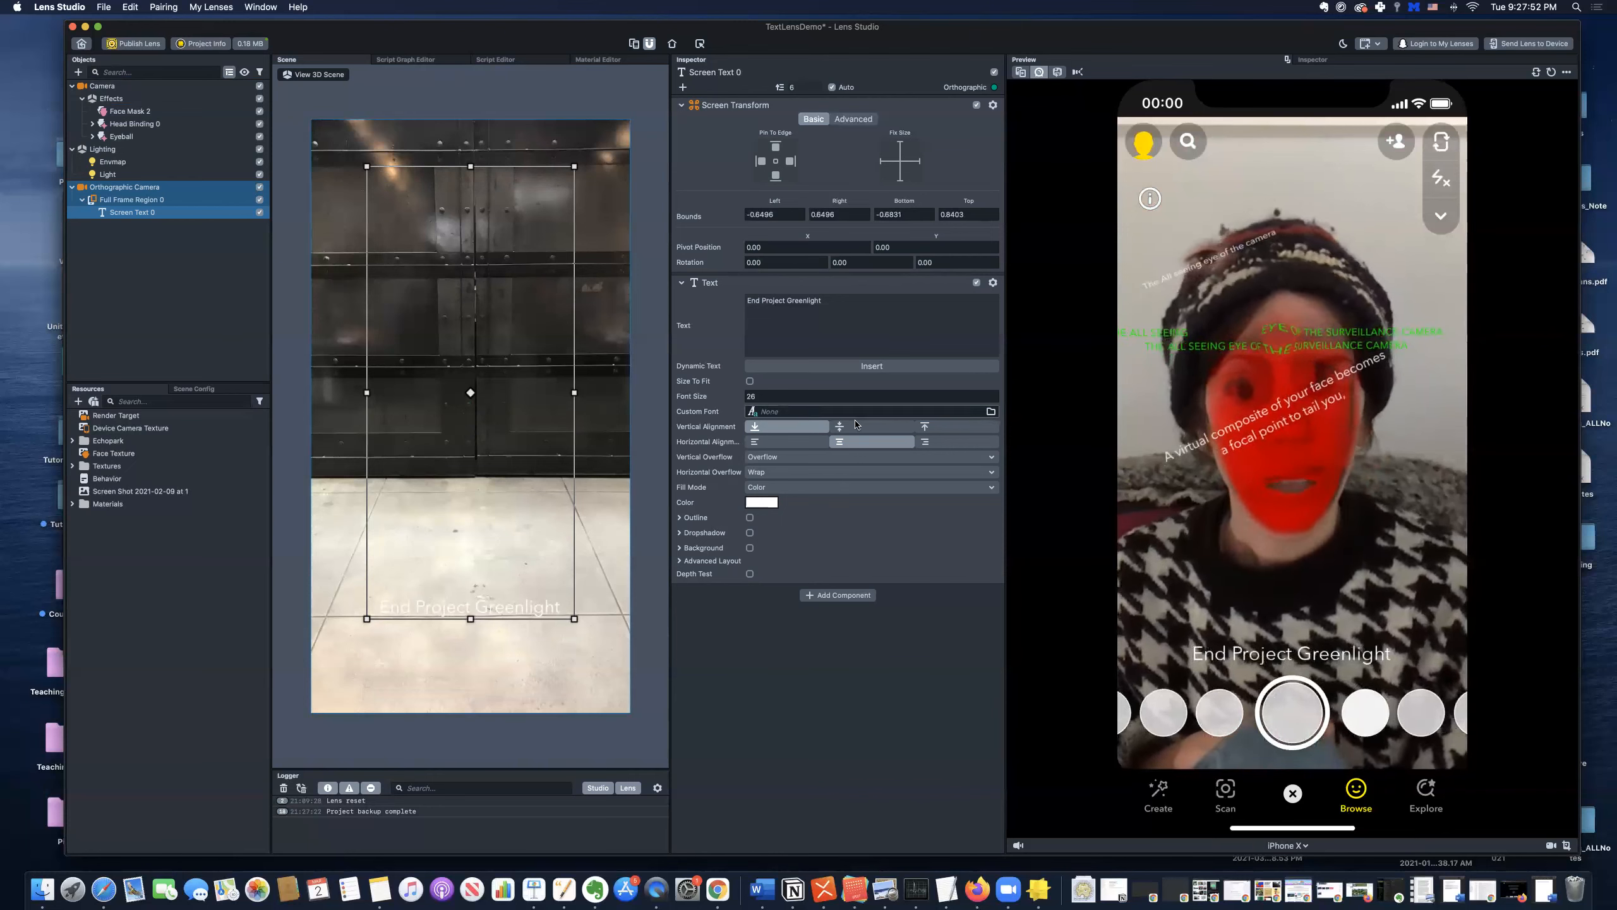
pyautogui.click(934, 427)
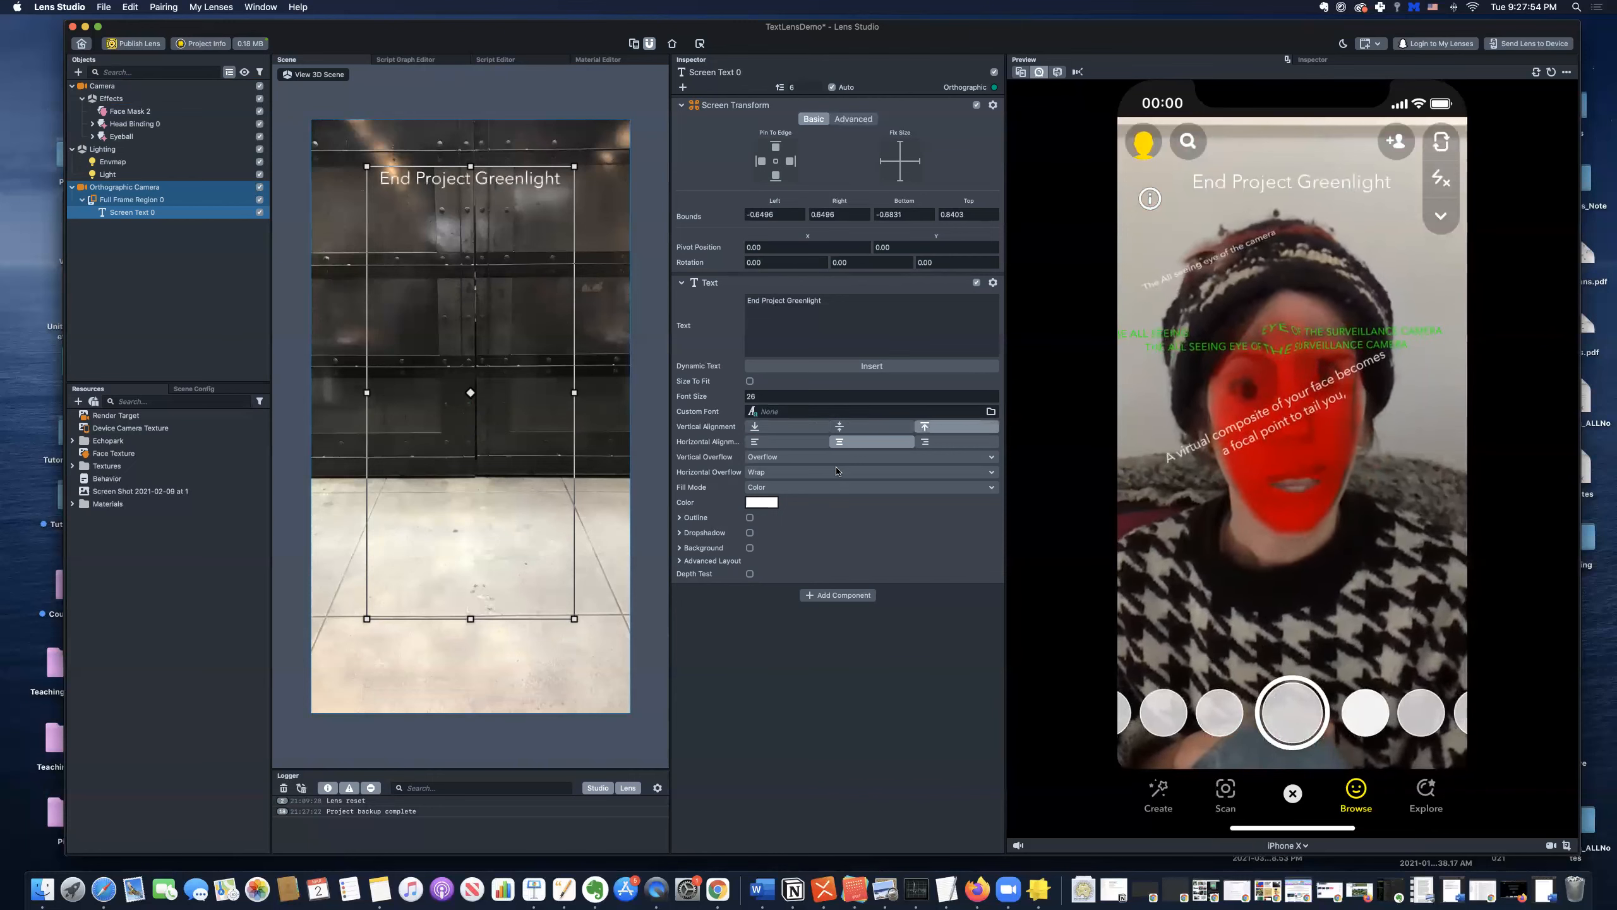
# - Try the left and right horizontal alignments on the Screen Text, then restore centre alignment
pyautogui.click(783, 442)
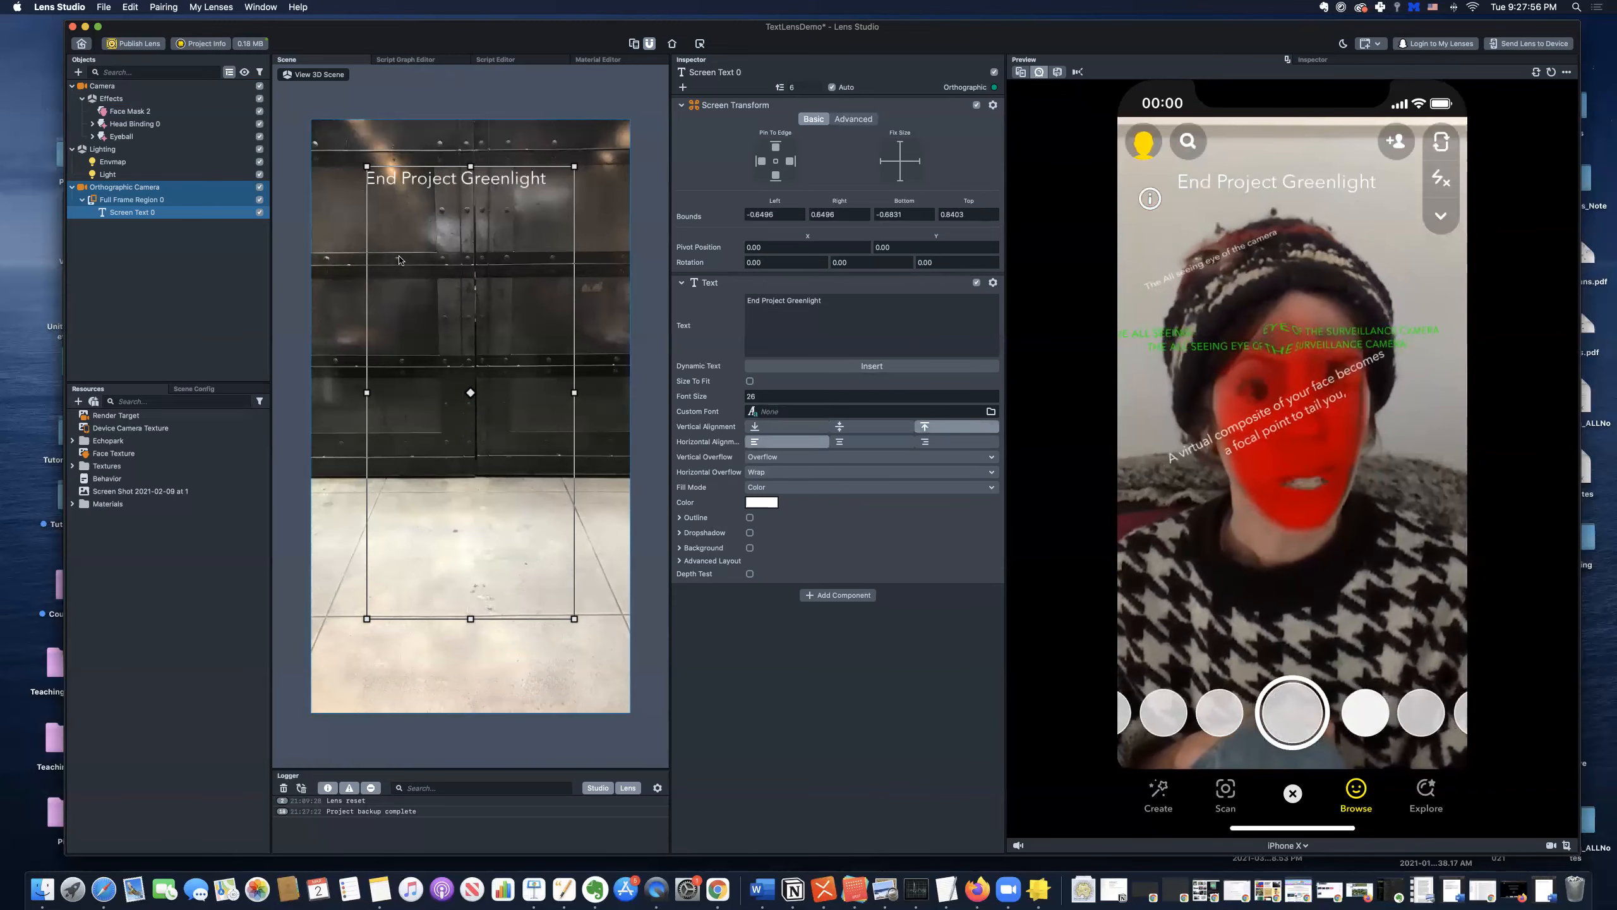
pyautogui.click(926, 442)
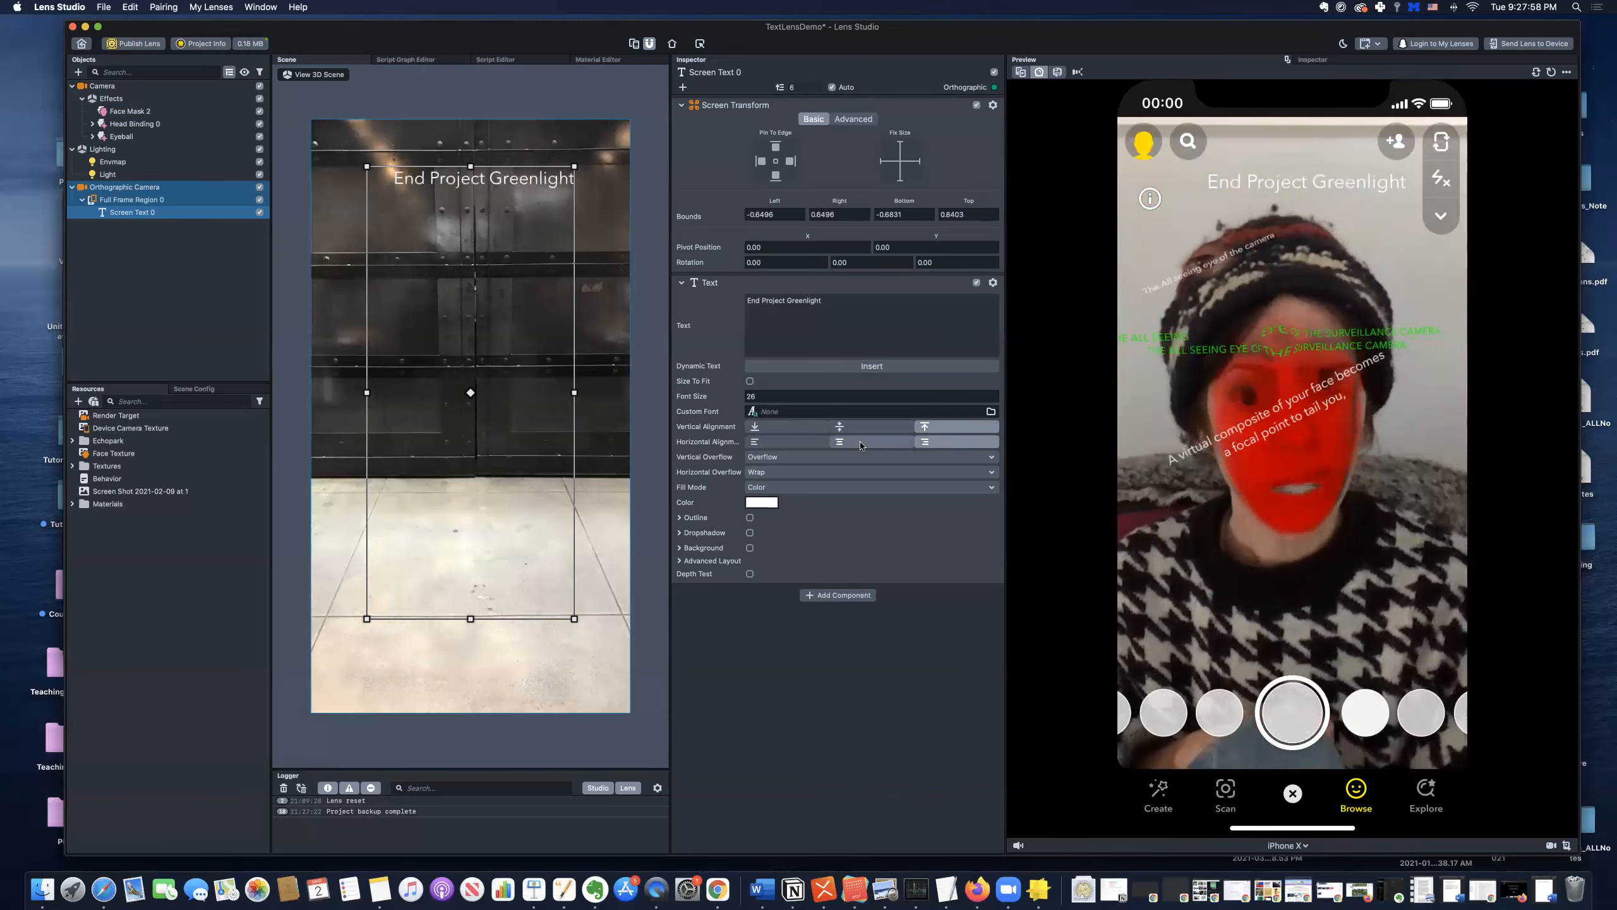
pyautogui.click(861, 442)
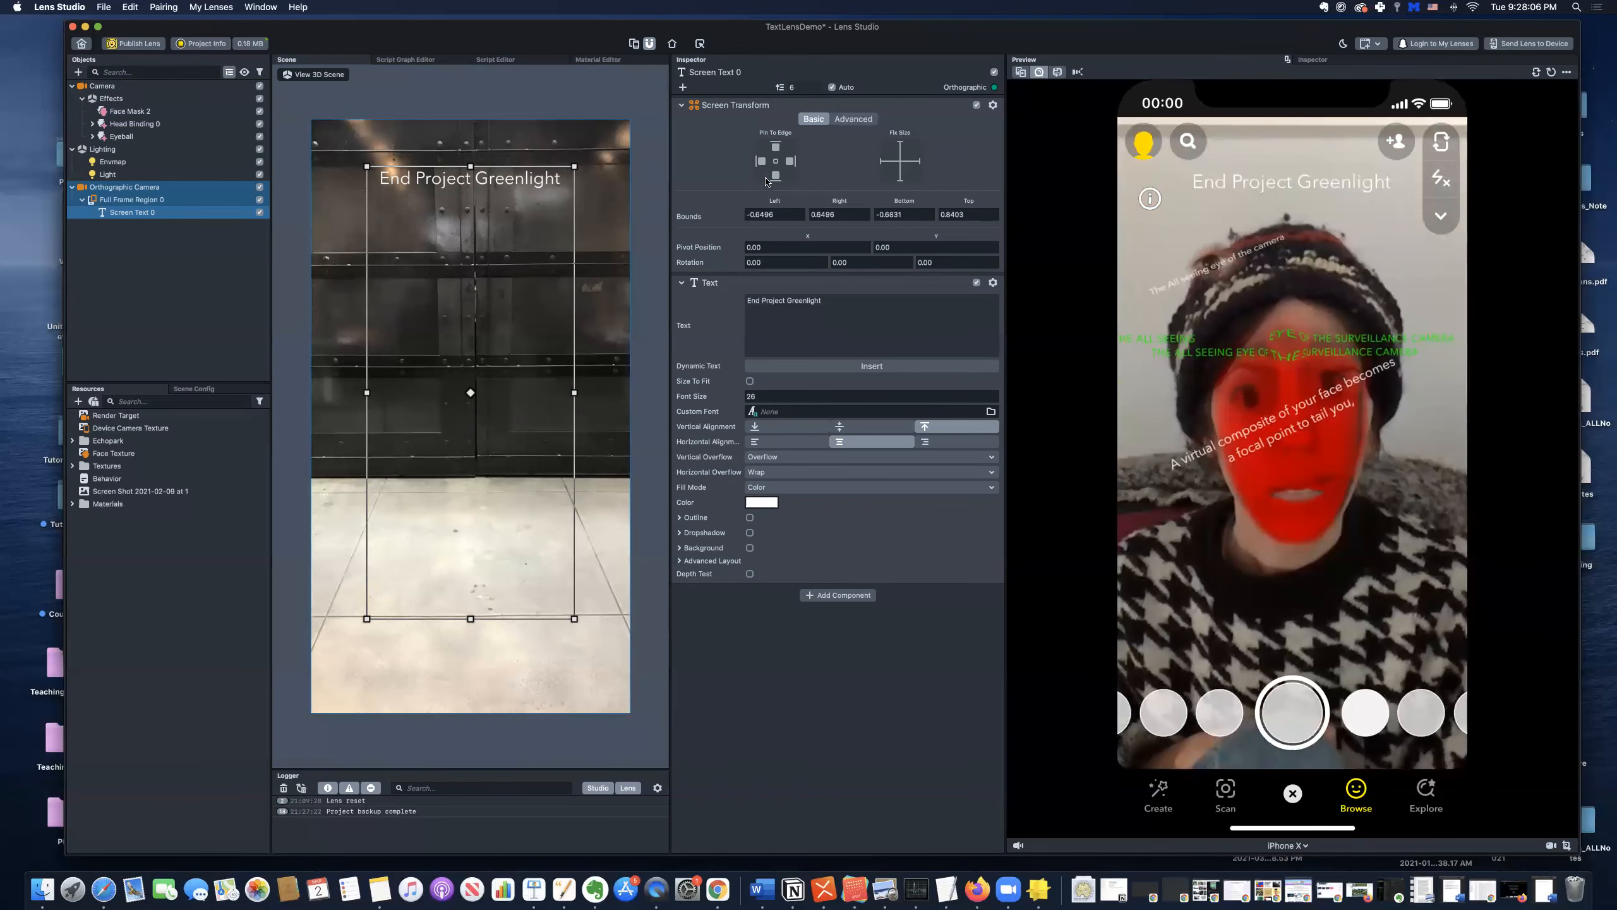
# - Try the corner and top-centre position presets in the advanced Screen Transform, settling on the centre preset and keeping the advanced setup
pyautogui.click(847, 120)
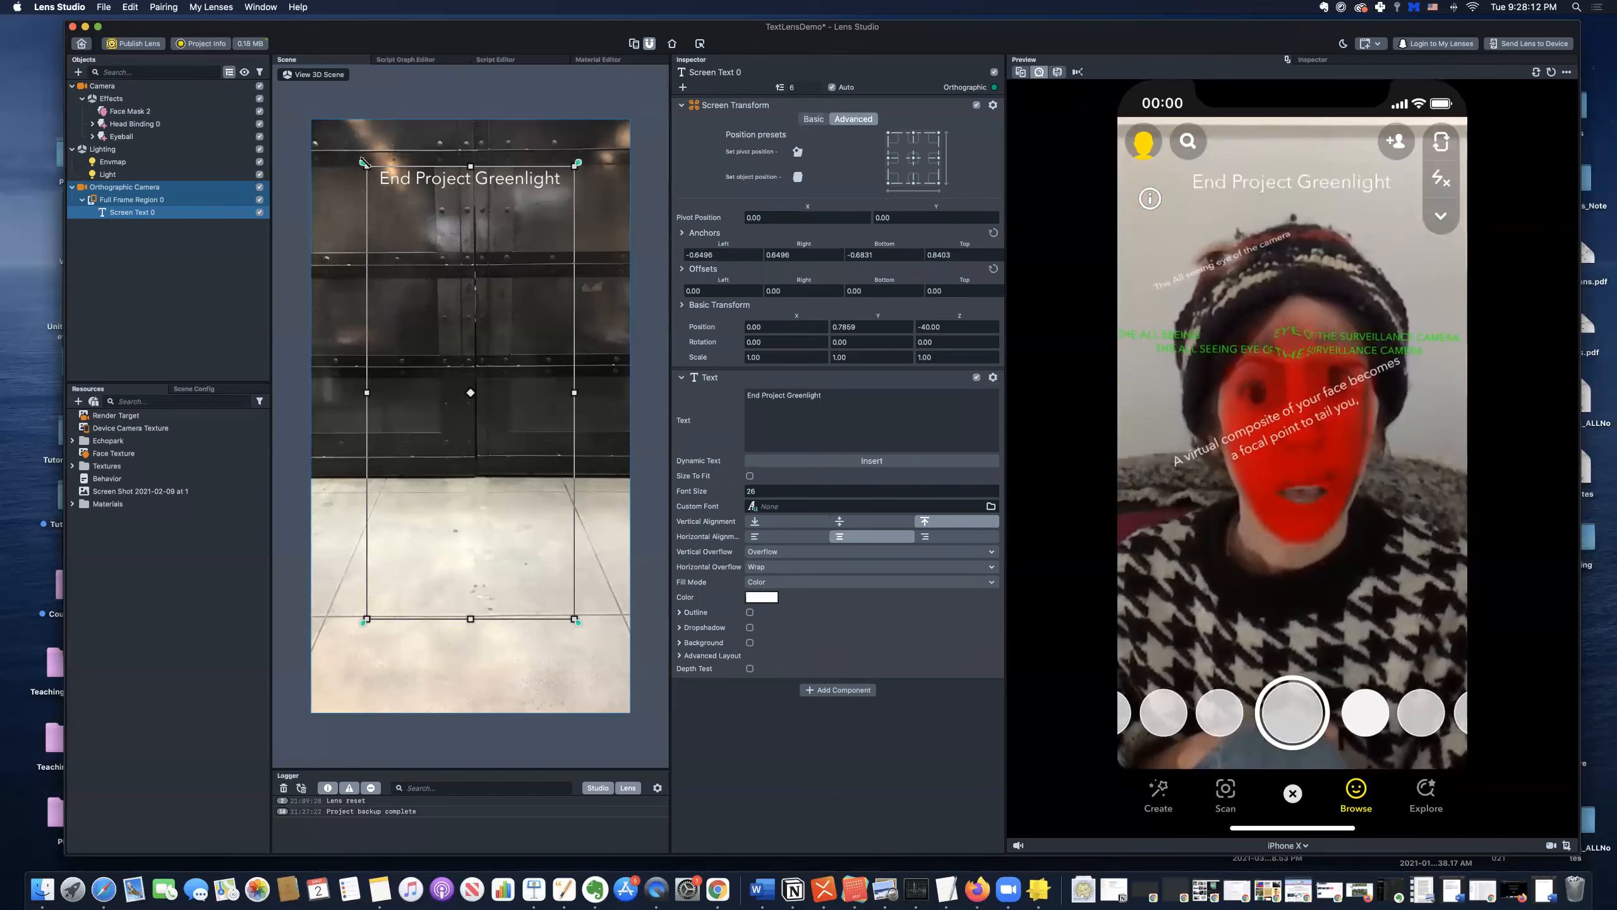
pyautogui.click(898, 142)
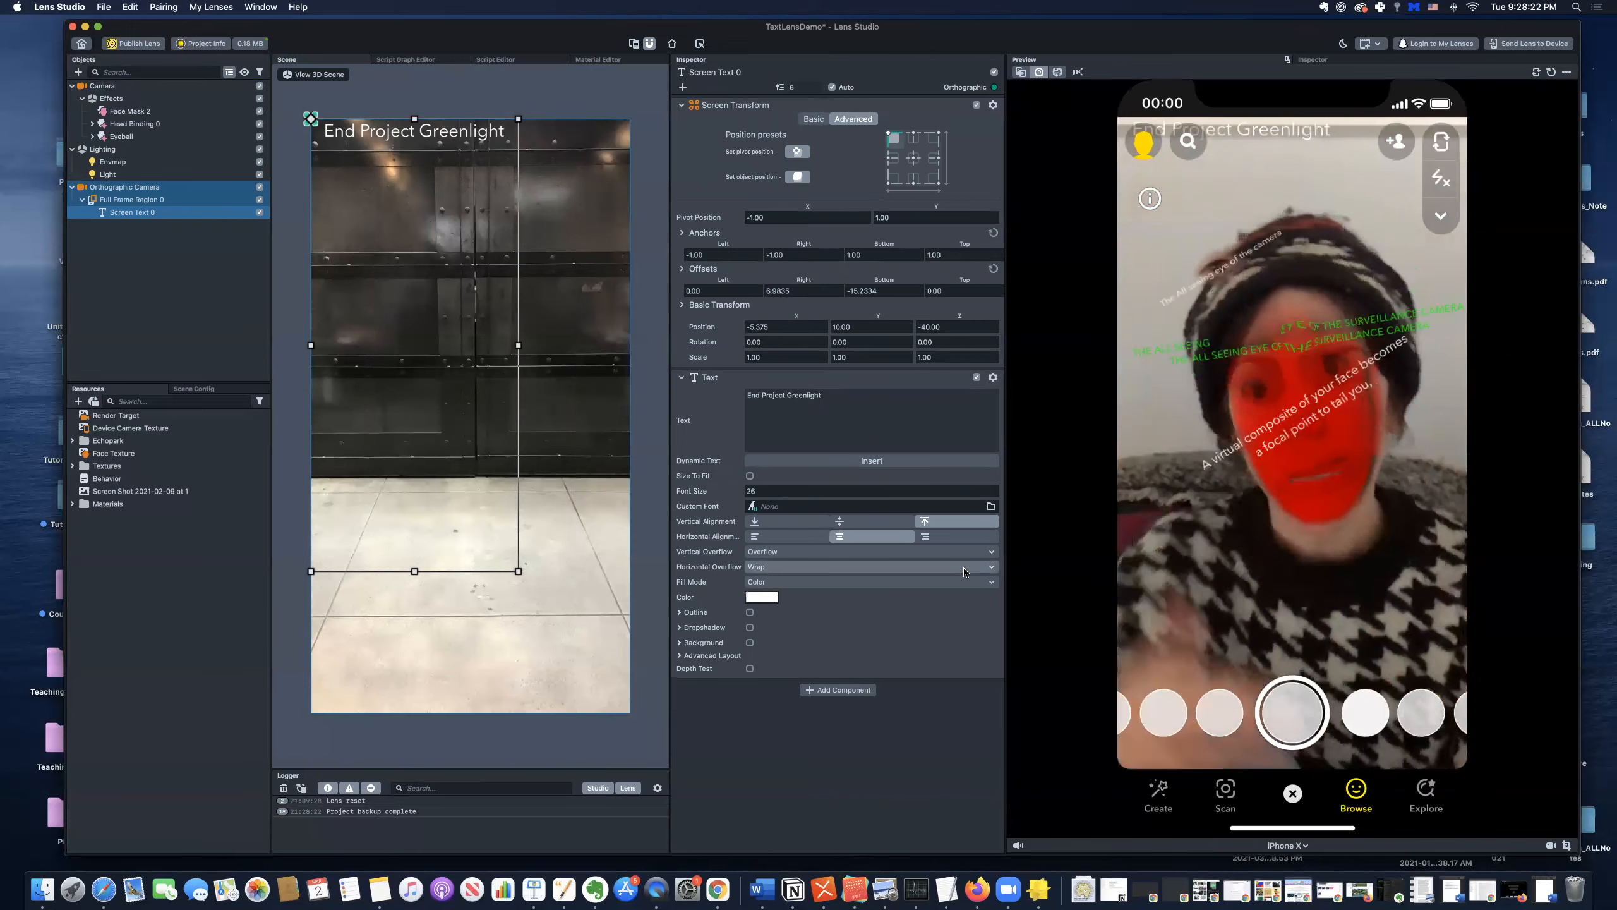
pyautogui.click(914, 158)
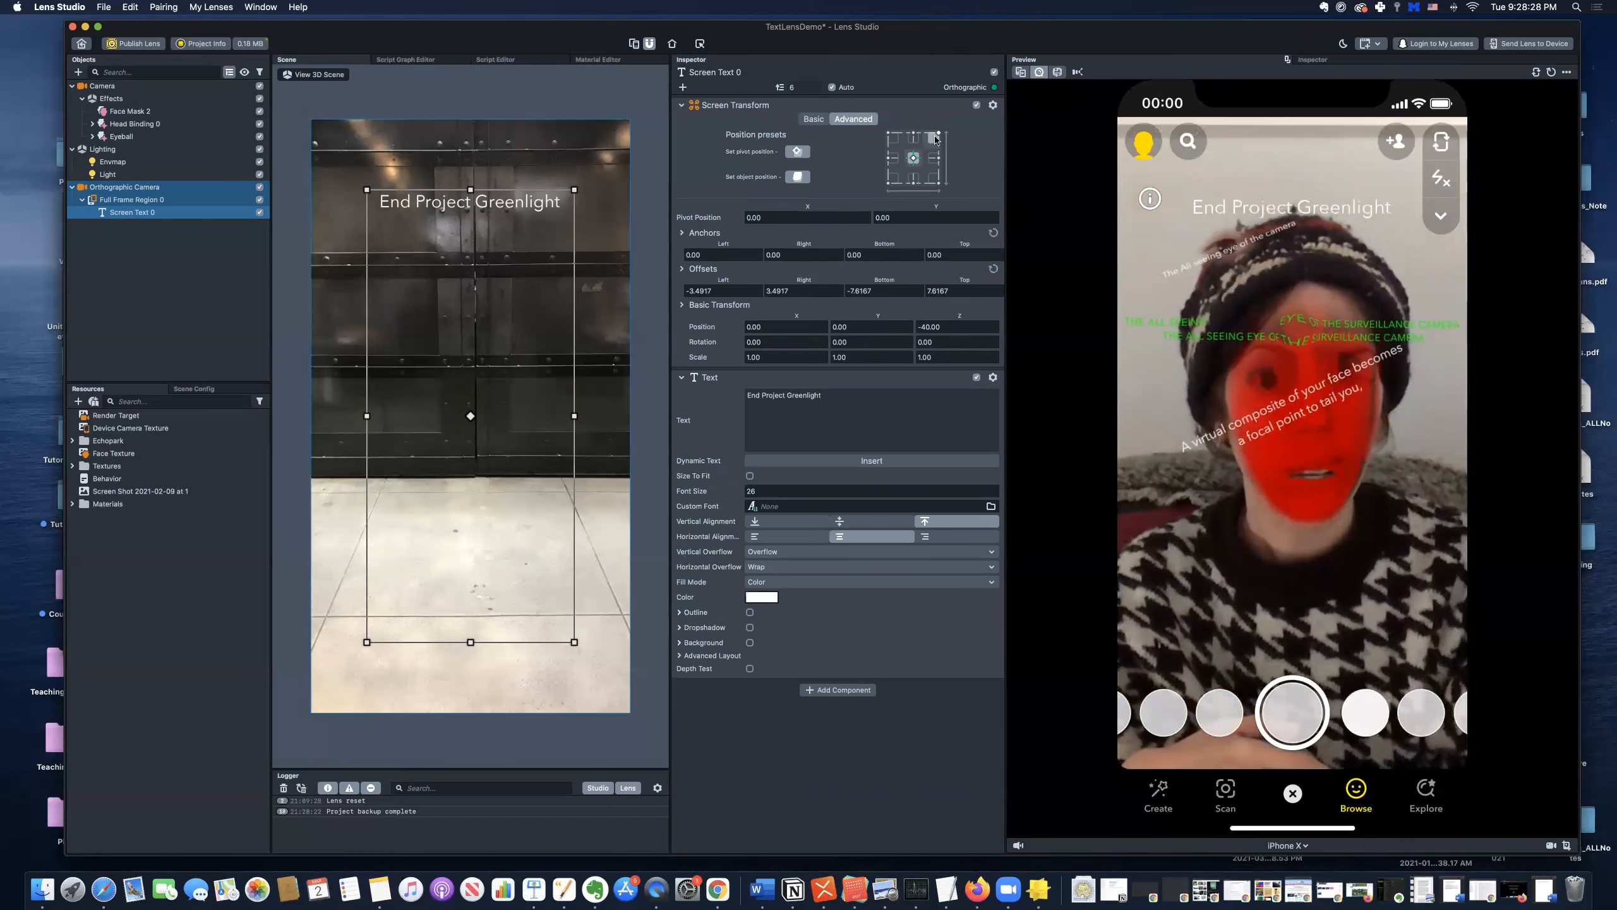
pyautogui.click(934, 137)
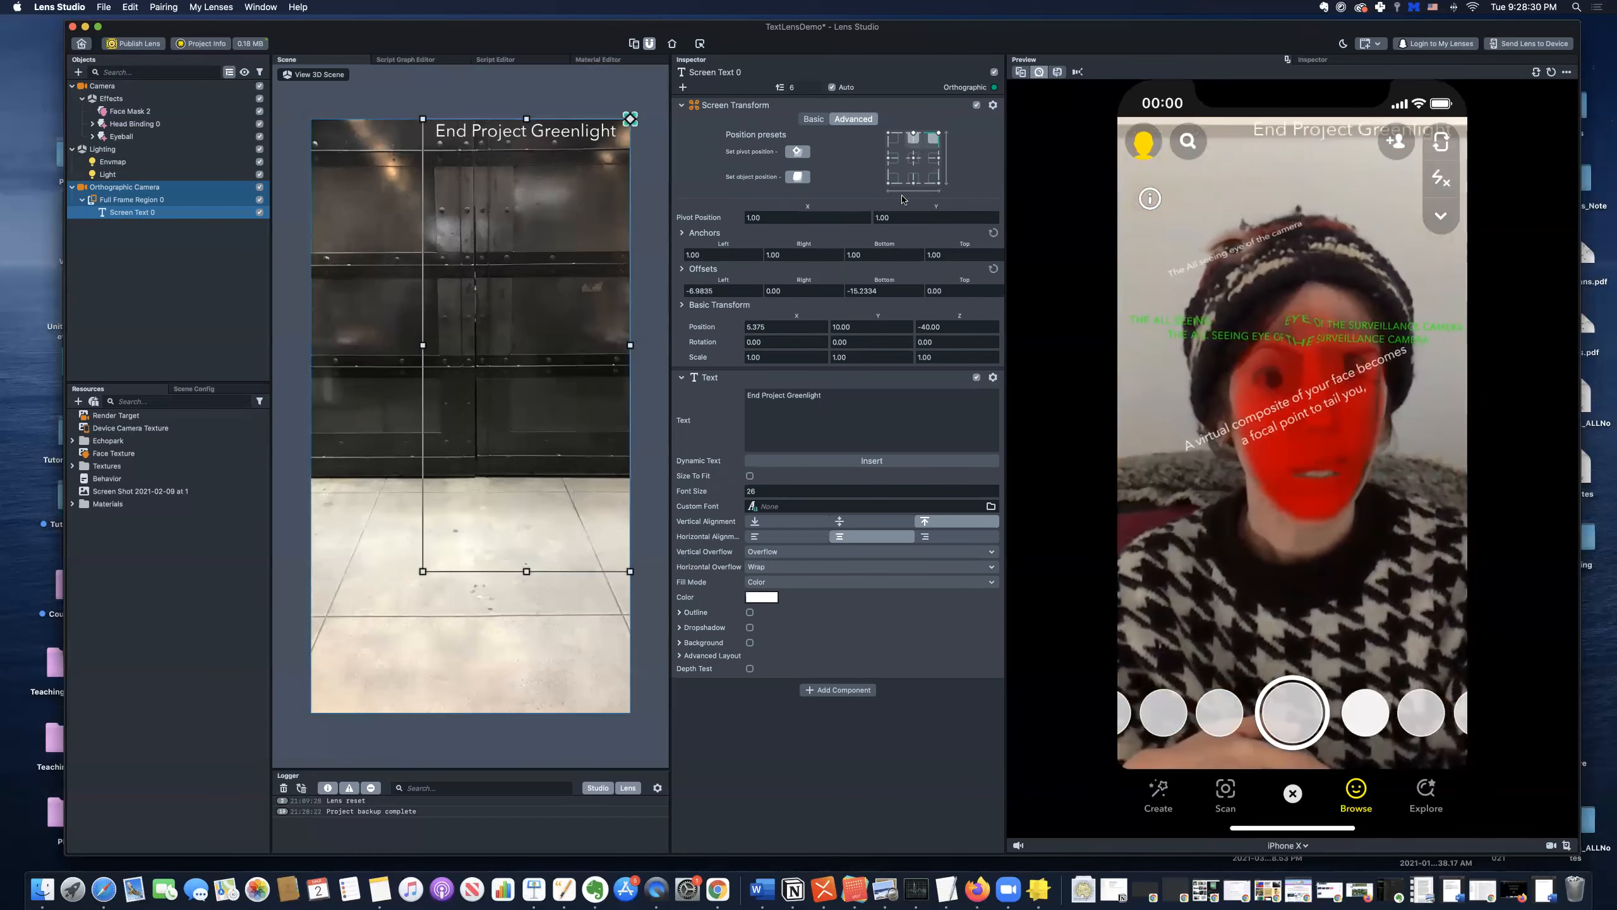
pyautogui.click(913, 177)
pyautogui.click(912, 157)
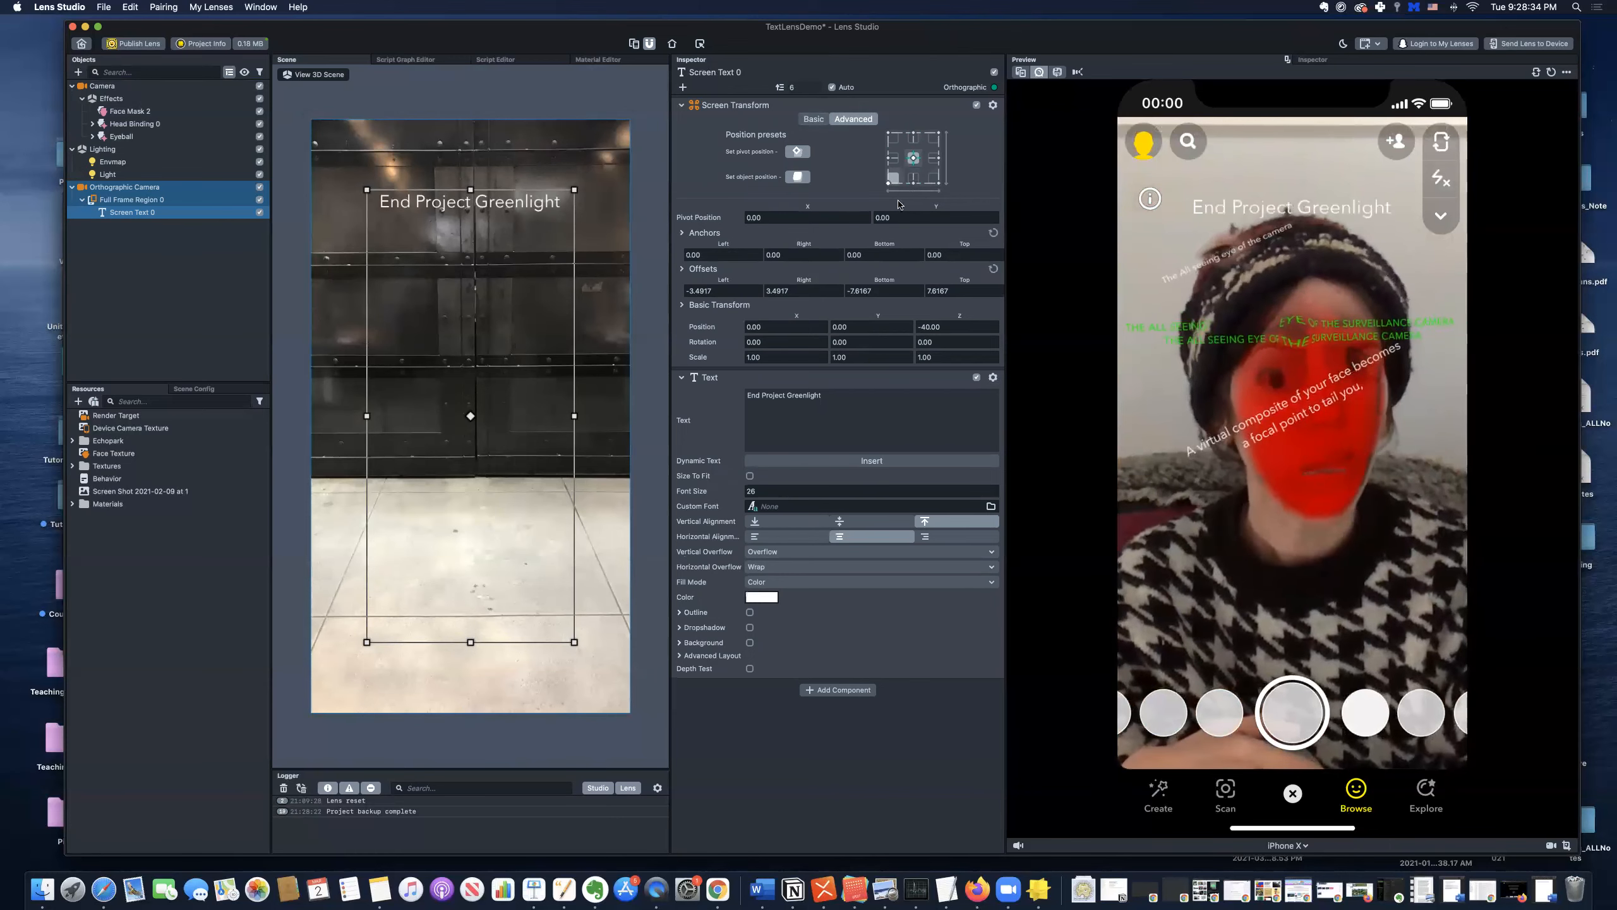
pyautogui.click(894, 139)
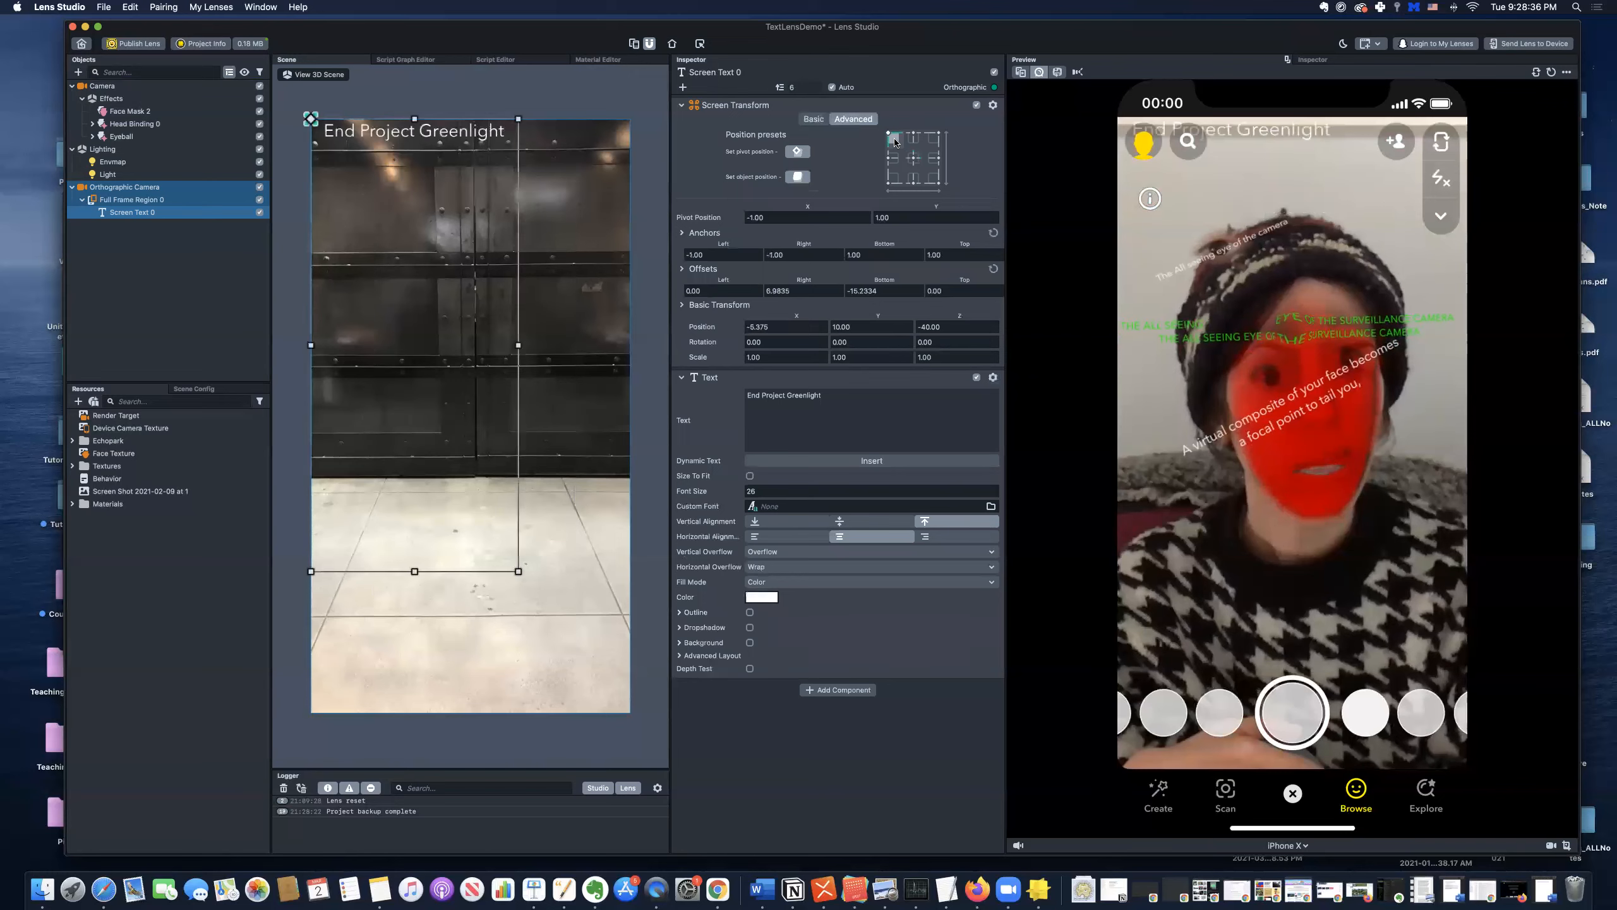
pyautogui.click(914, 139)
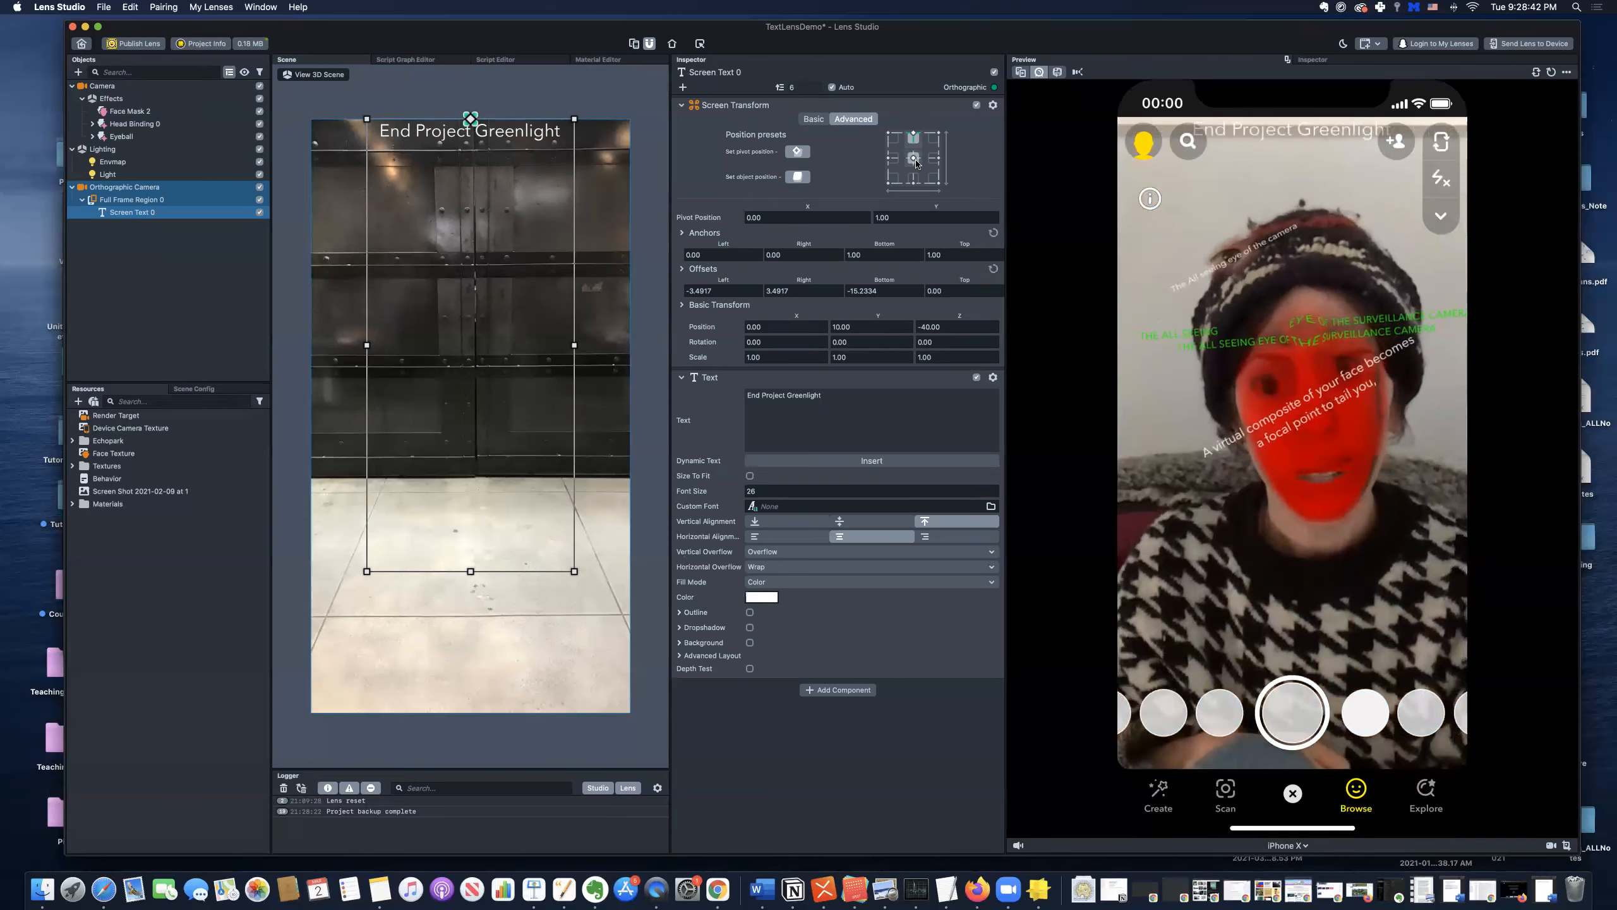
pyautogui.click(913, 157)
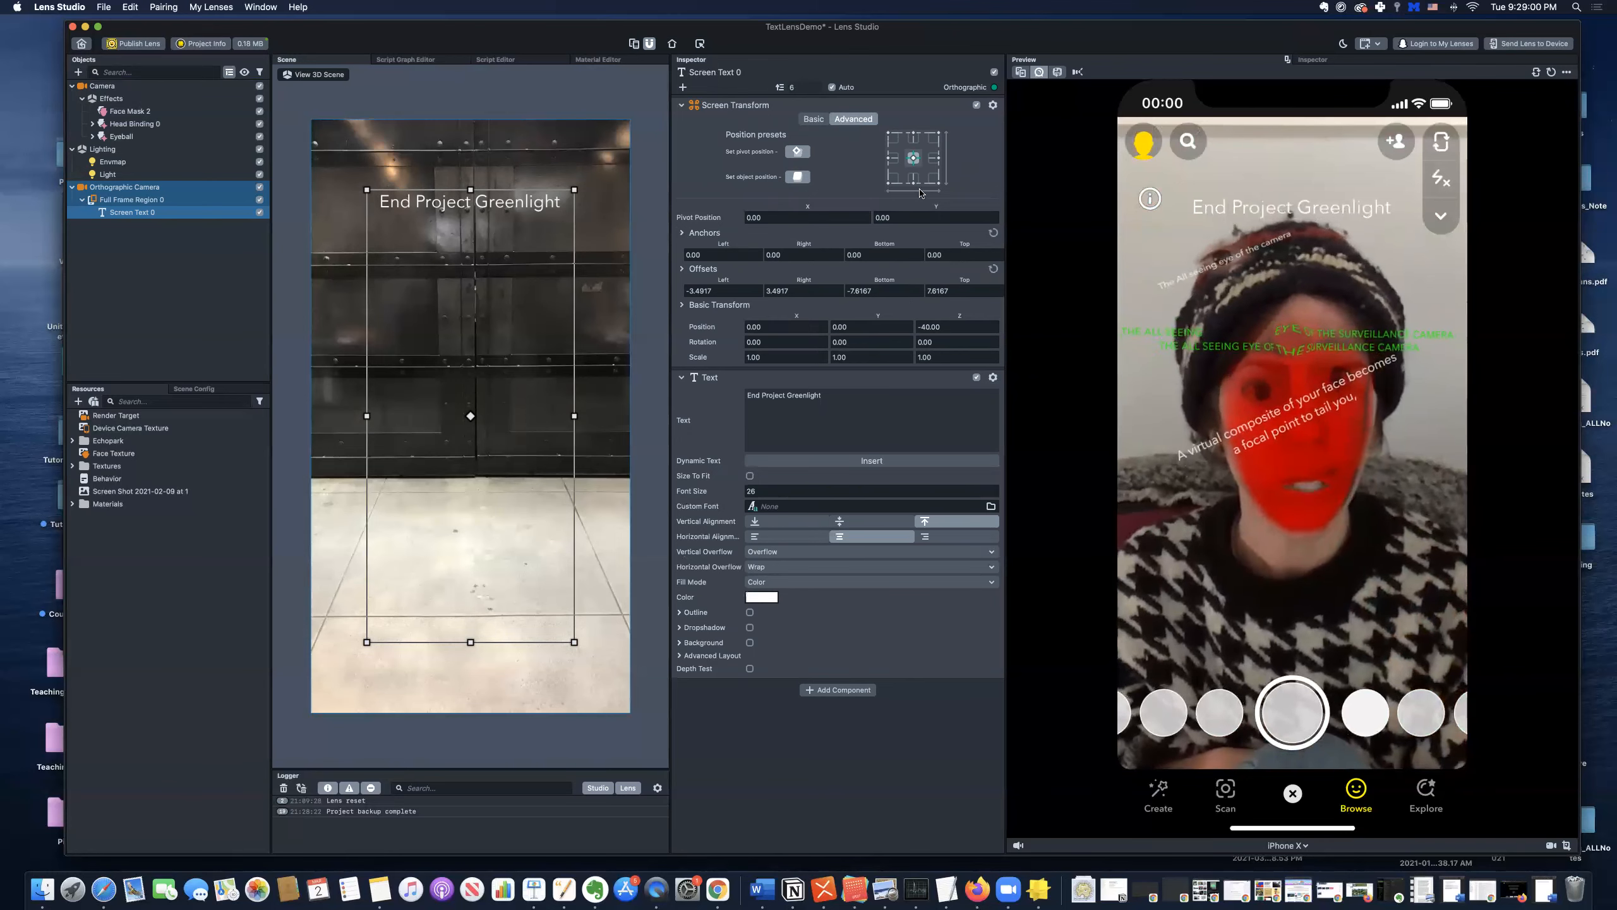
pyautogui.click(813, 119)
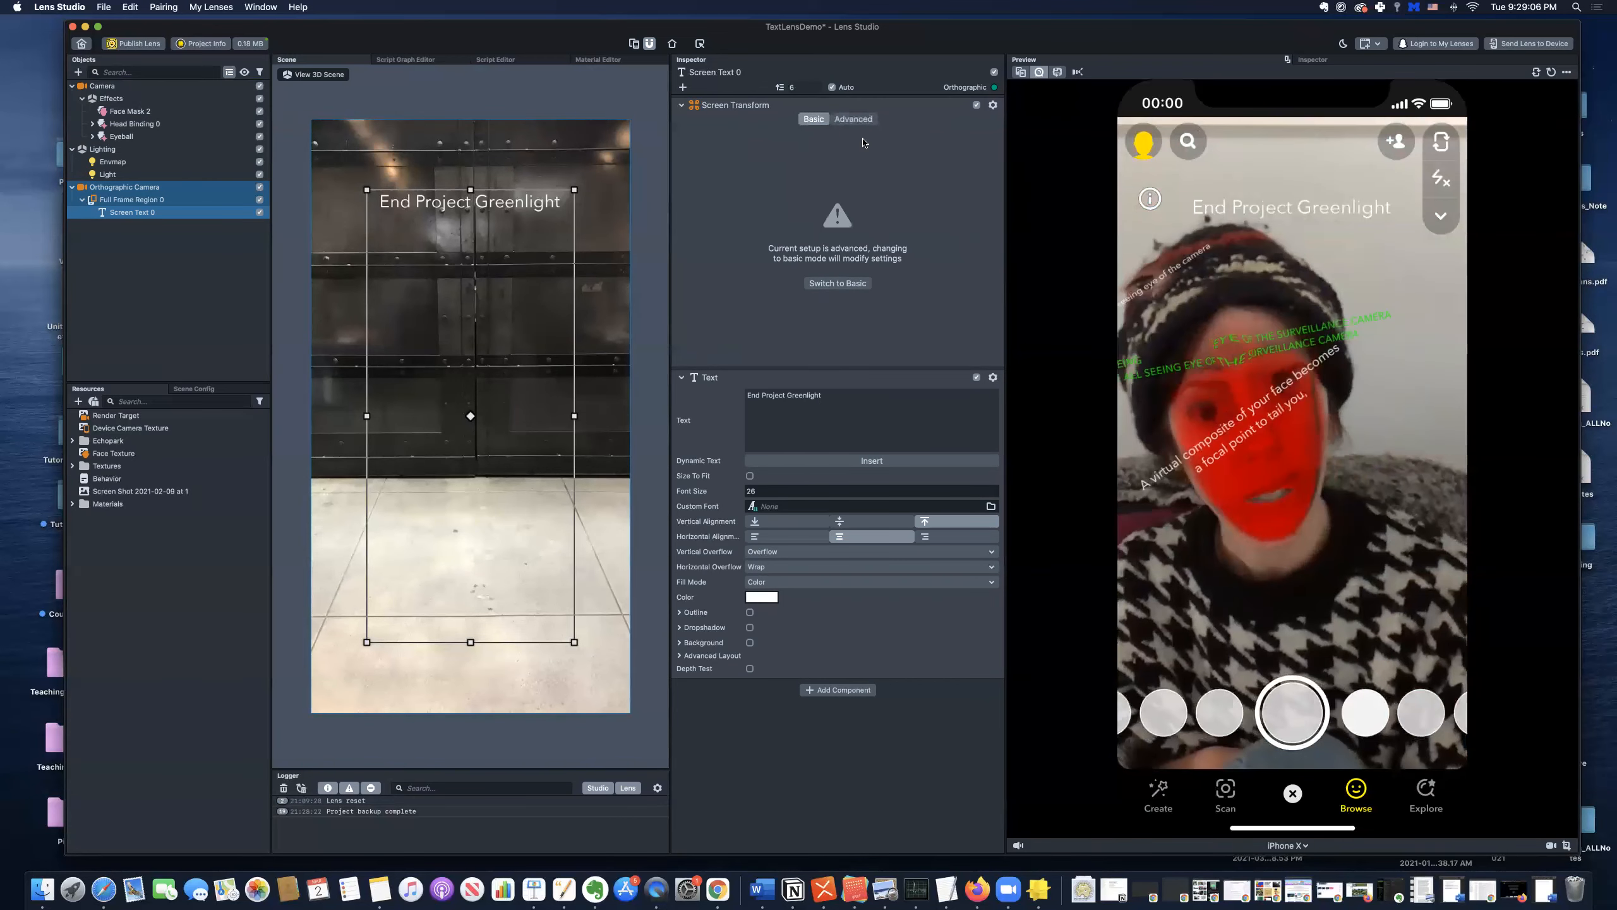
pyautogui.click(853, 119)
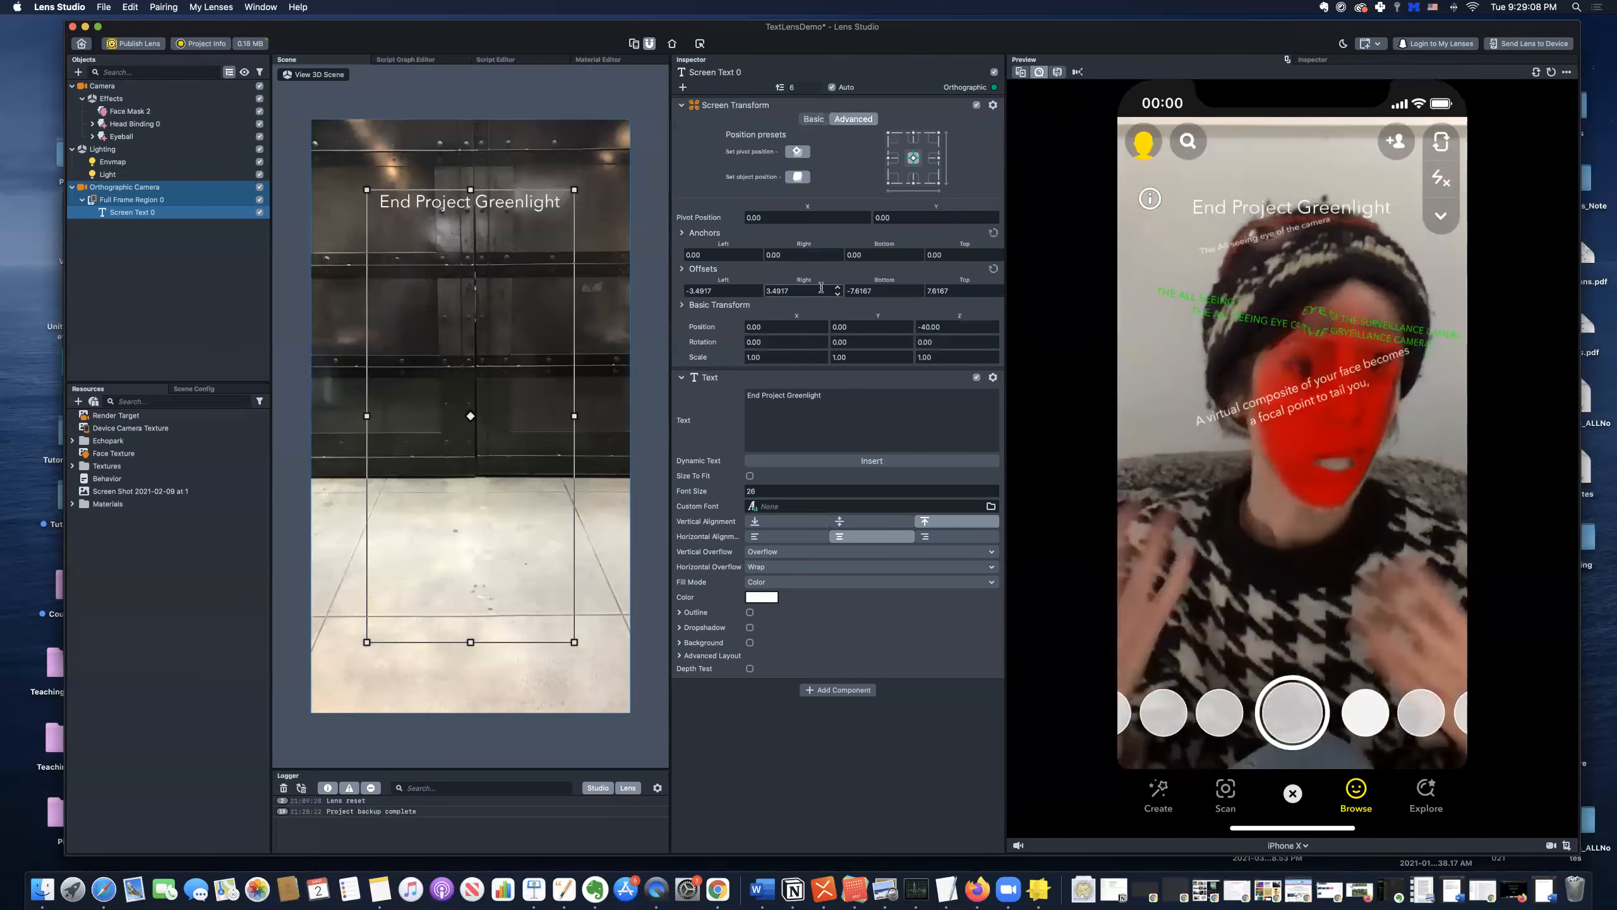